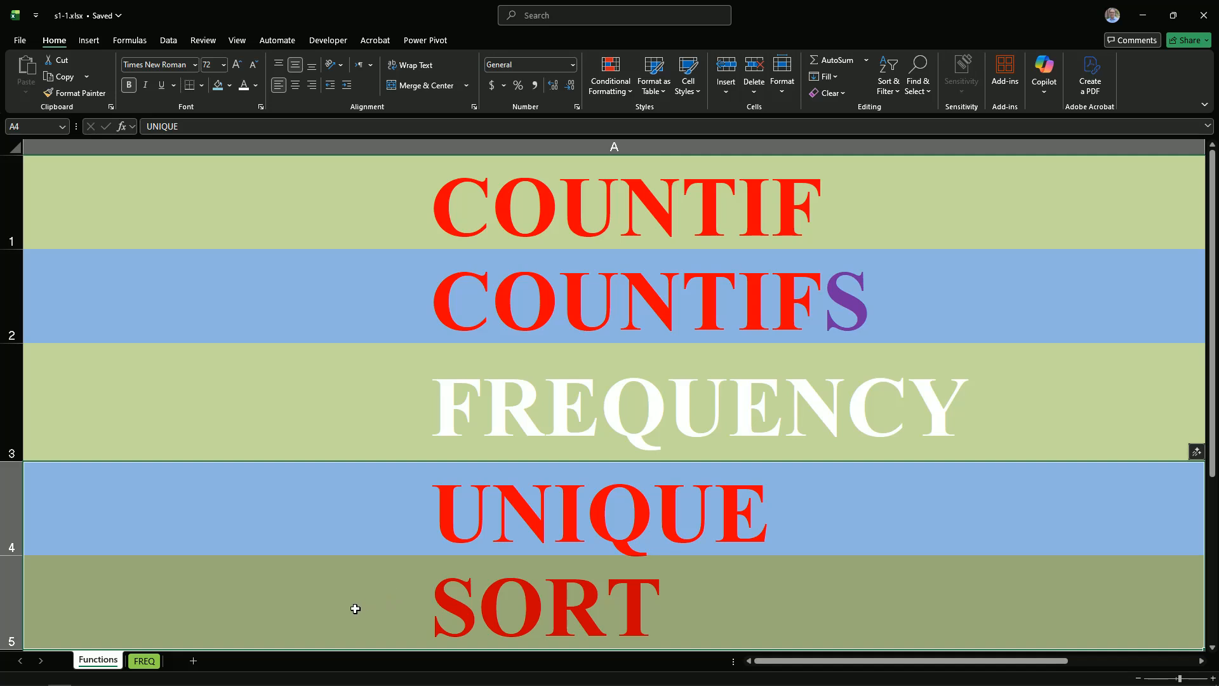
Open the FREQ sheet and look over the COUNTIF gender task and the FREQUENCY number-of-children table.
click(144, 662)
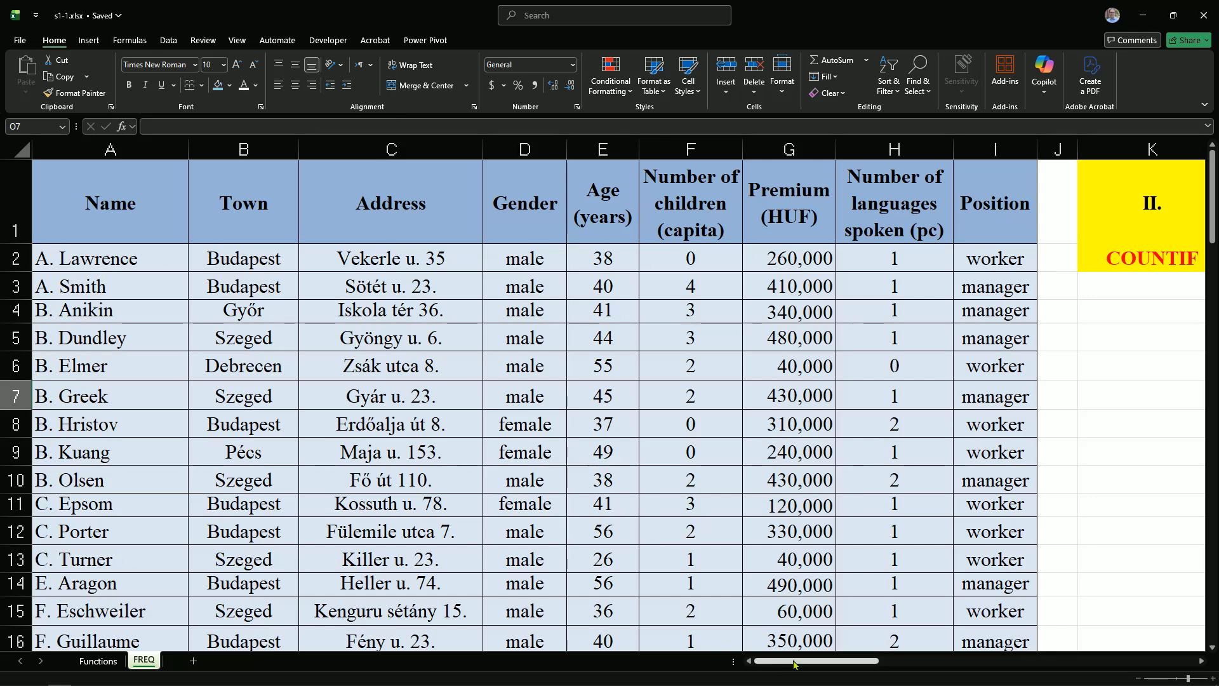
drag(795, 661, 883, 657)
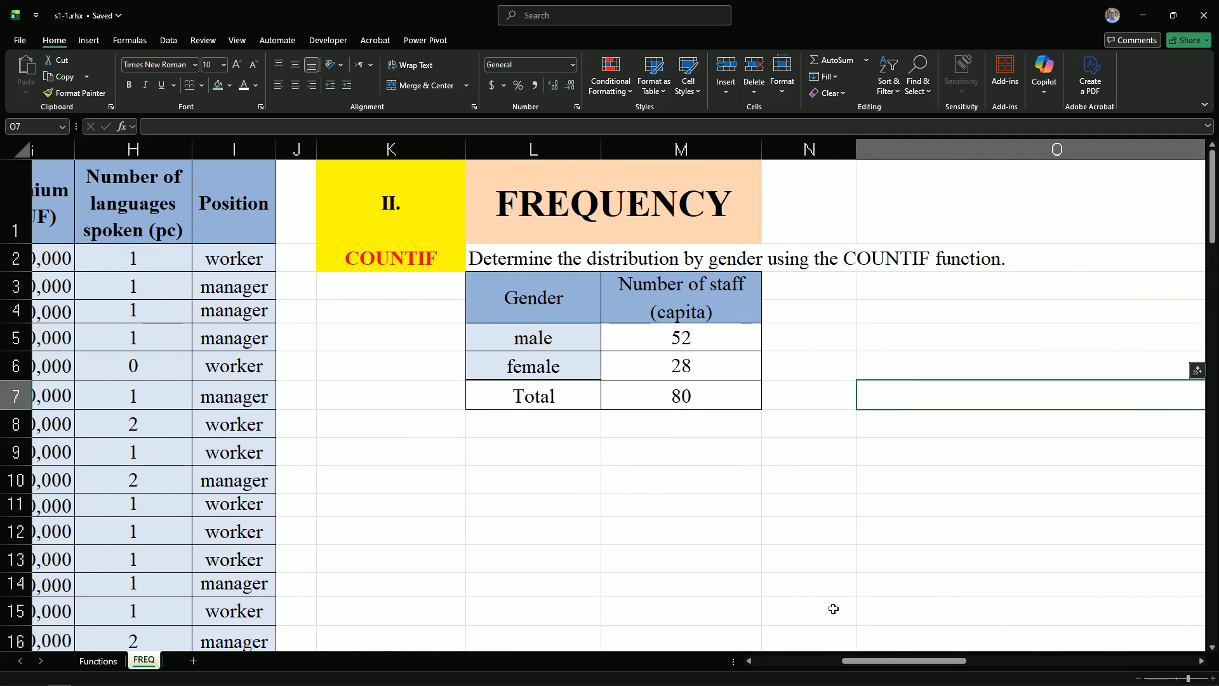
click(373, 260)
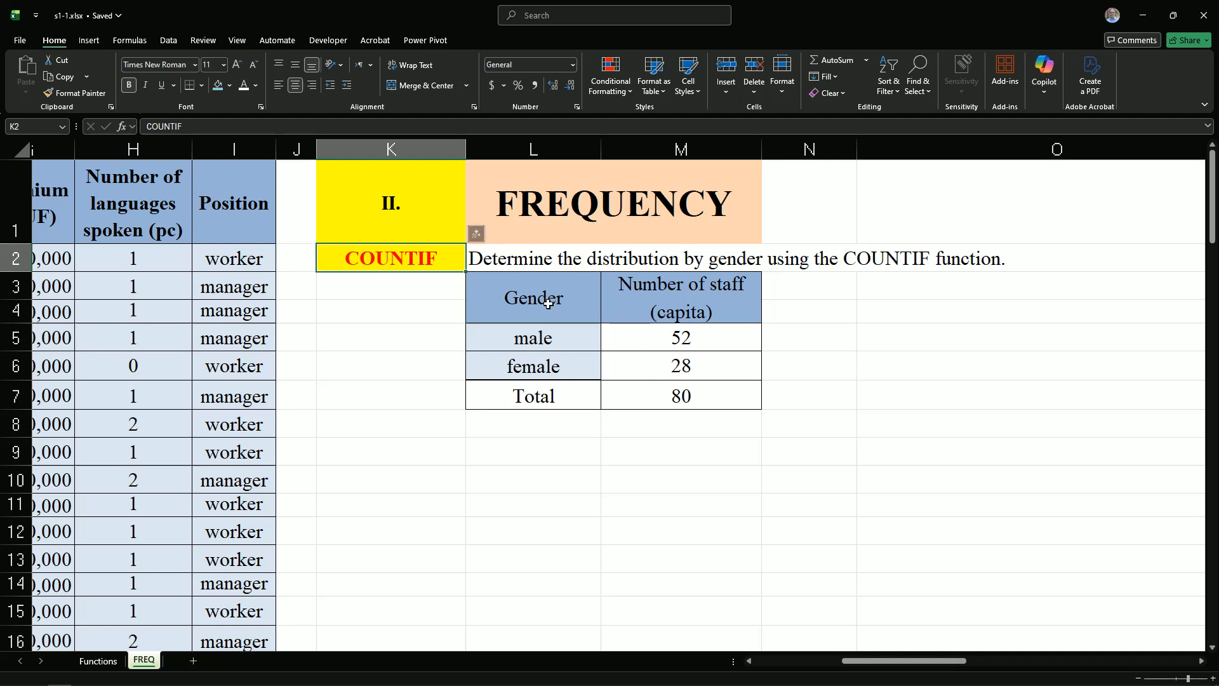
scroll(604, 406, down, 4)
scroll(606, 421, down, 2)
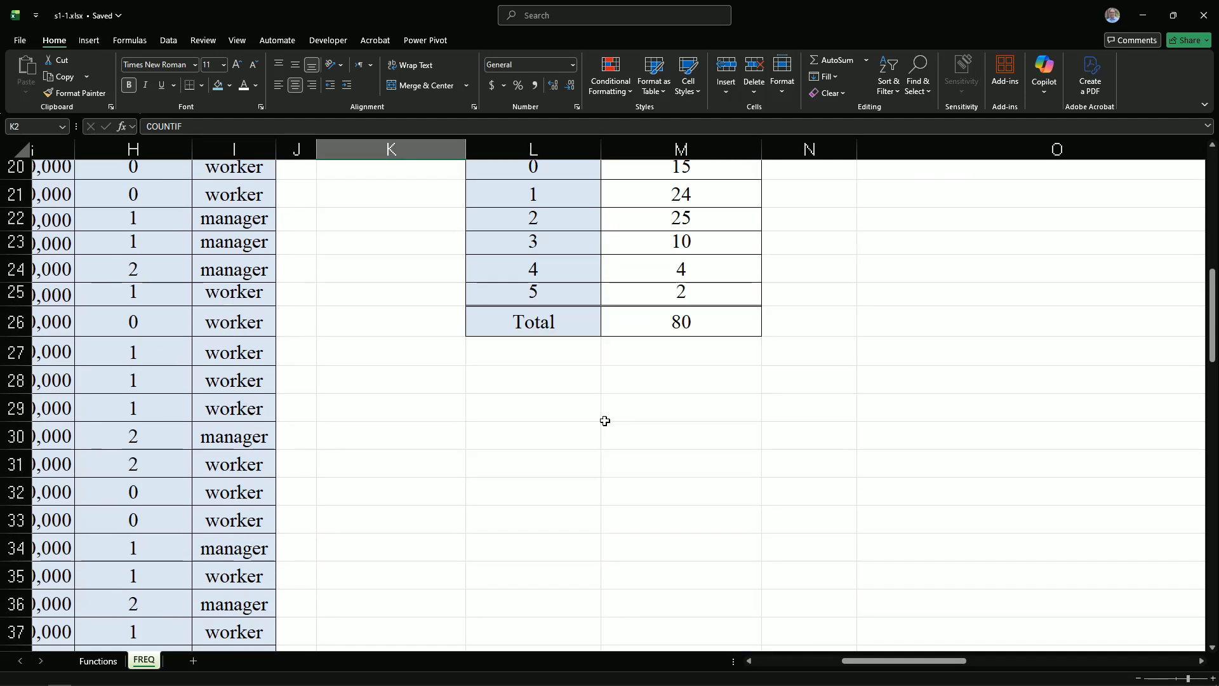
scroll(607, 421, up, 6)
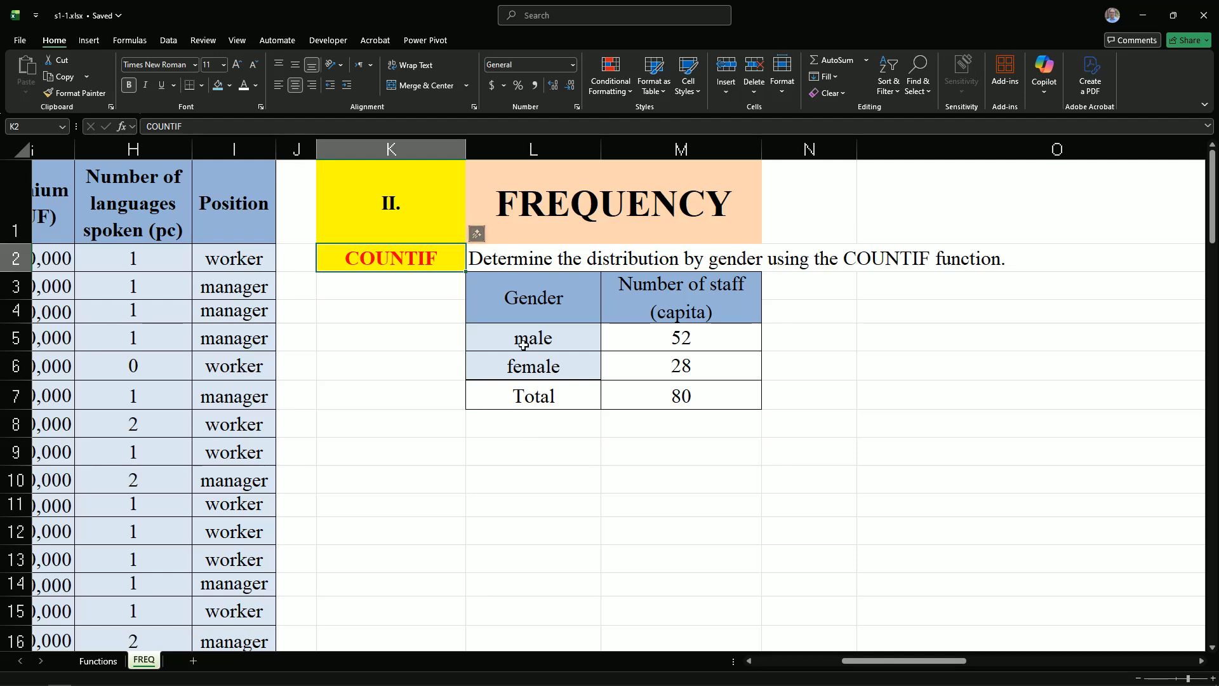
Examine the gender labels in L5:L6, the staff counts in M5:M6, the FREQUENCY task and the source data columns.
mouse_move(504, 342)
mouse_down()
mouse_move(493, 337)
mouse_move(492, 353)
mouse_up()
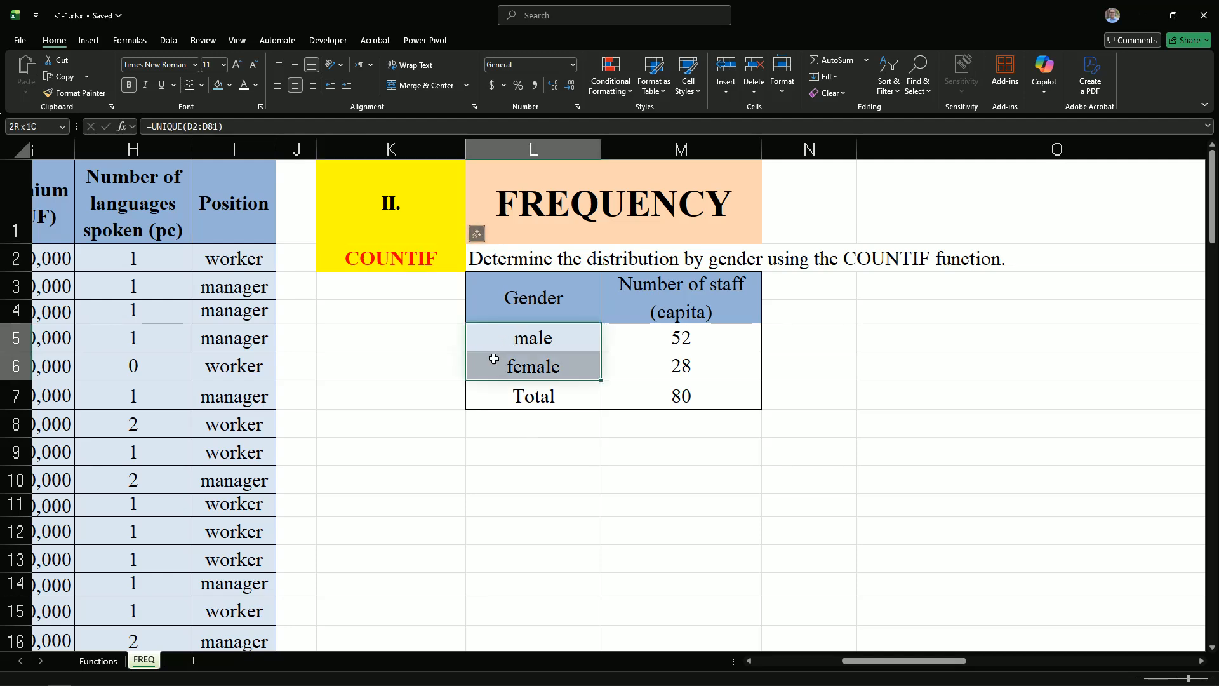
drag(632, 335, 639, 362)
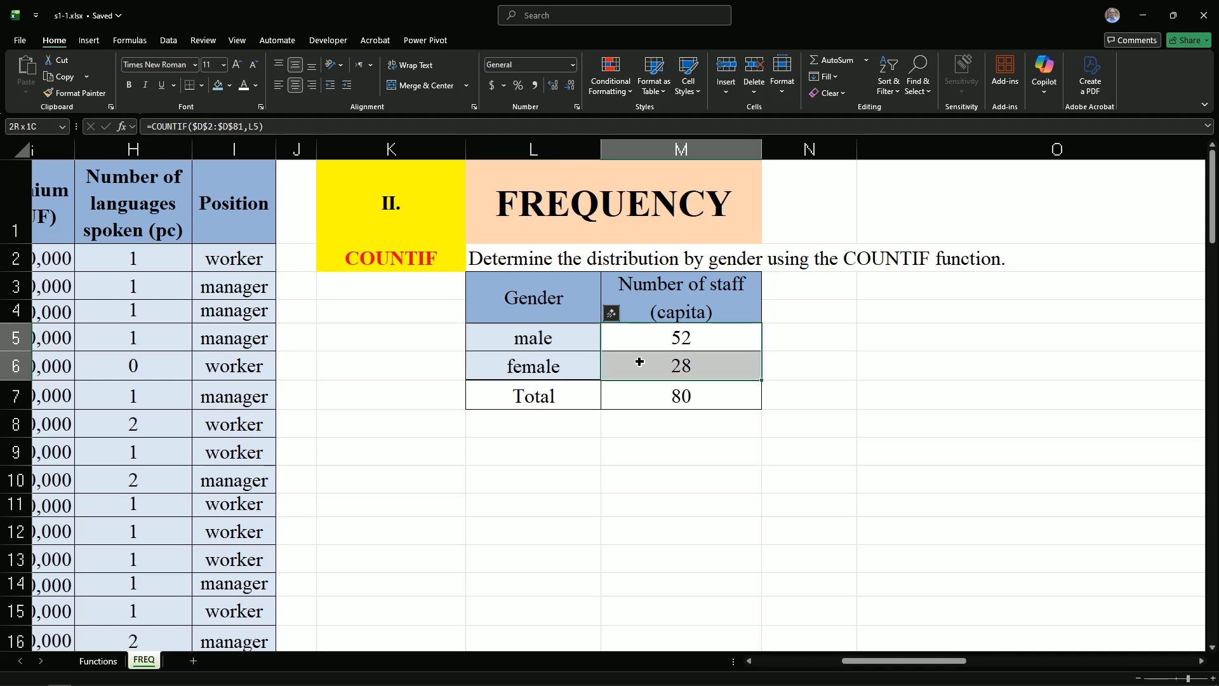
scroll(591, 427, down, 3)
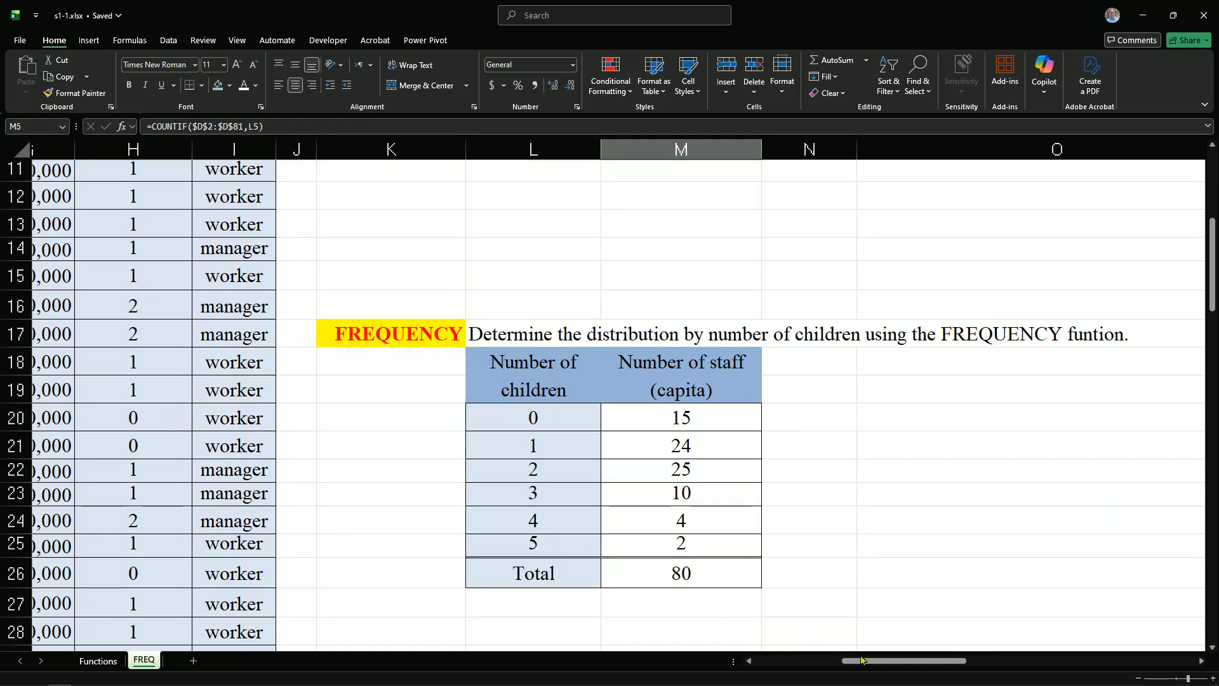
drag(862, 660, 769, 665)
scroll(574, 265, up, 4)
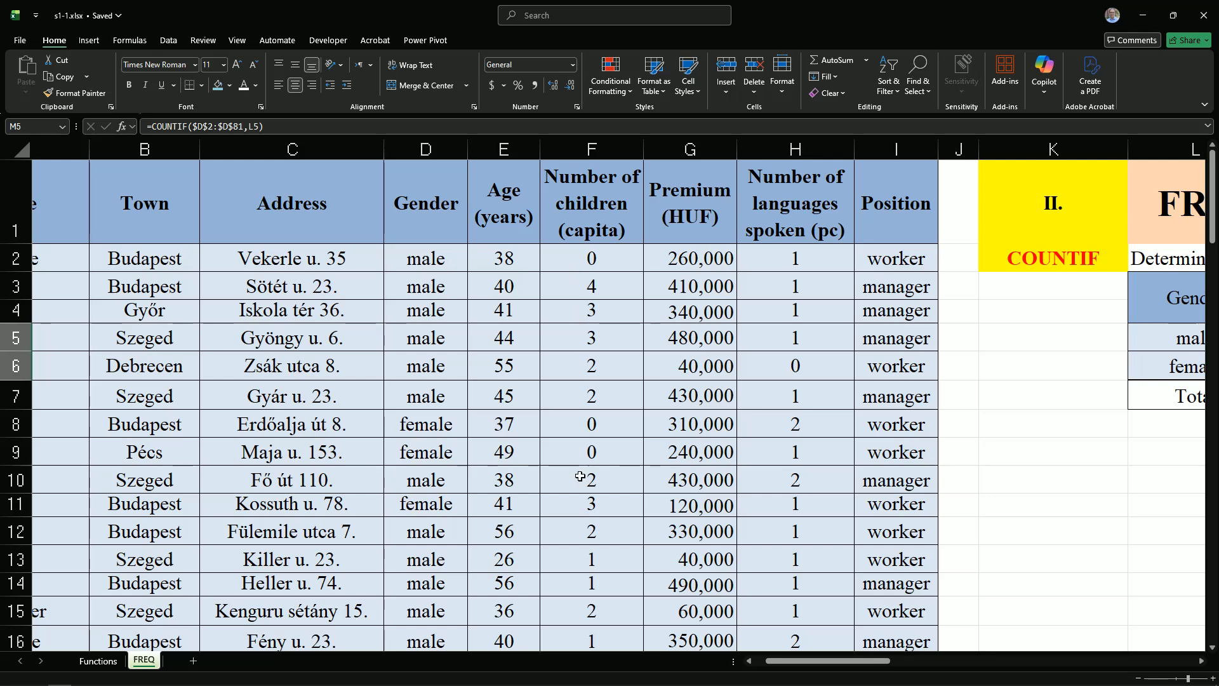
drag(789, 659, 879, 653)
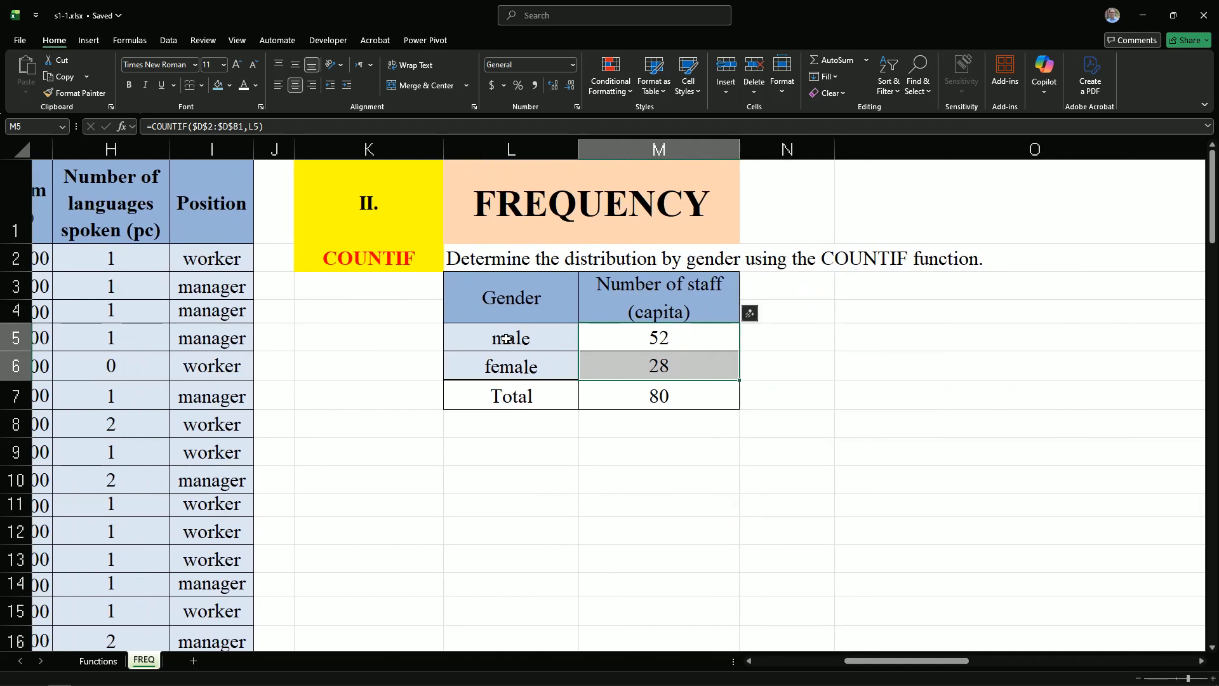
Inspect the male count formula in M5, previewing its COUNTIF range $D$2:$D$81 and criterion L5.
click(627, 338)
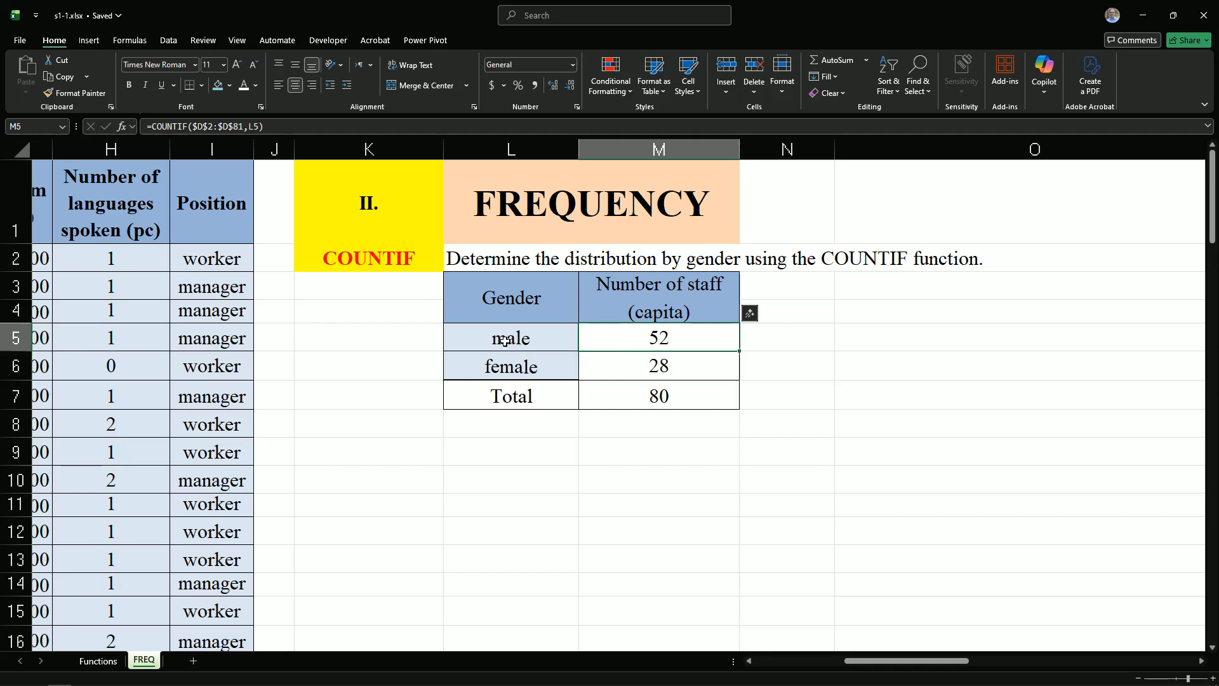
double_click(637, 340)
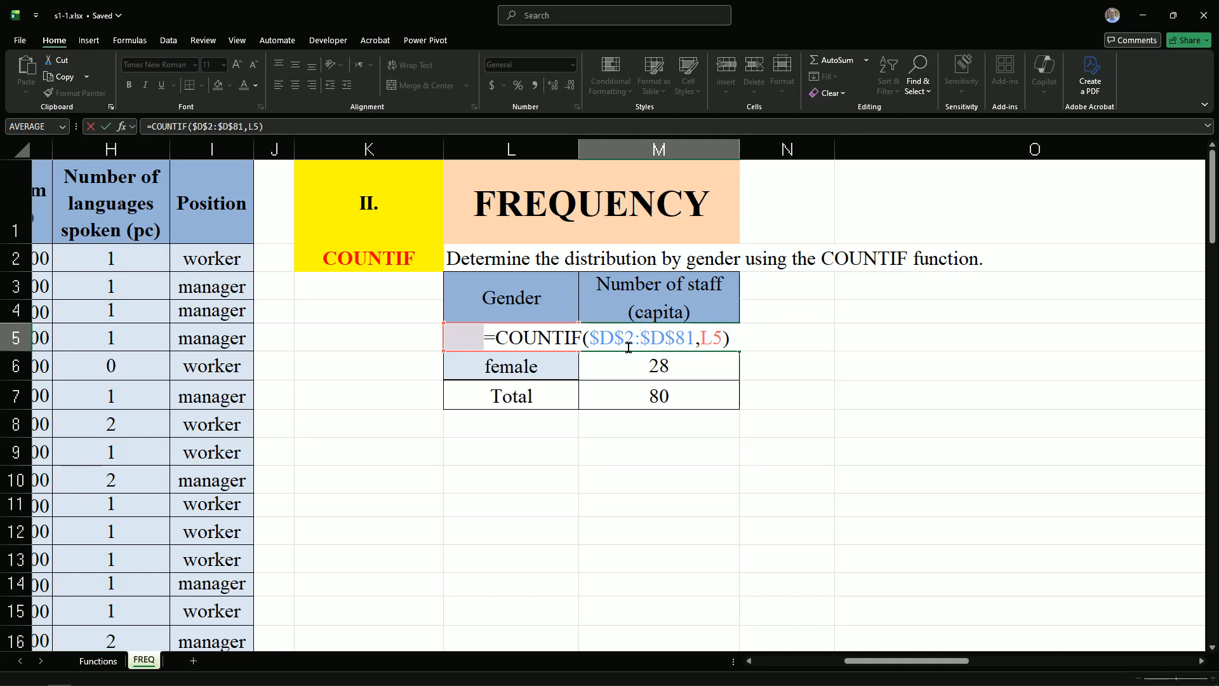
drag(590, 337, 696, 337)
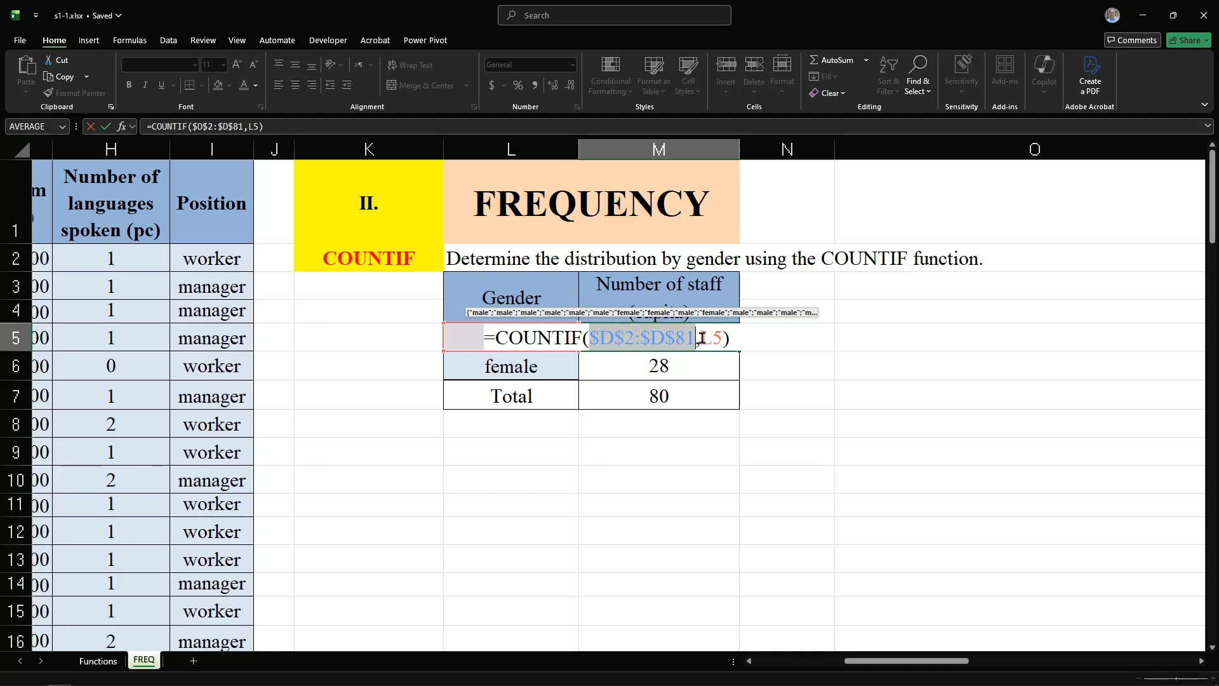
drag(701, 337, 718, 337)
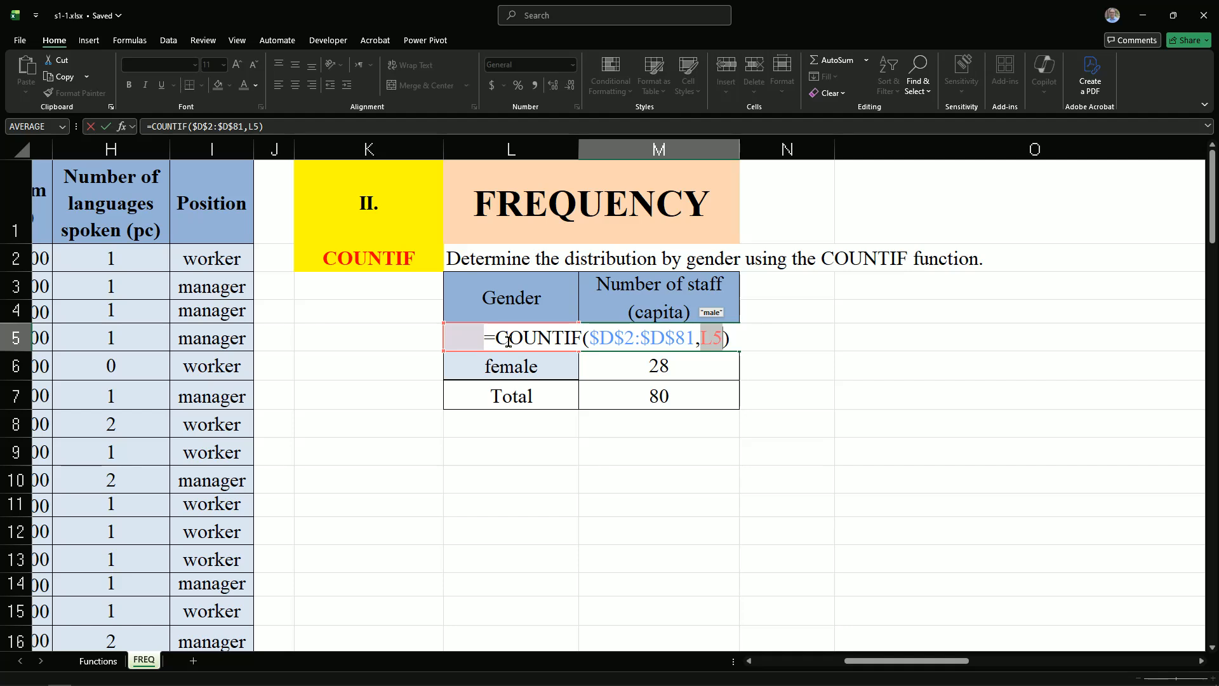
key(ctrl+Return)
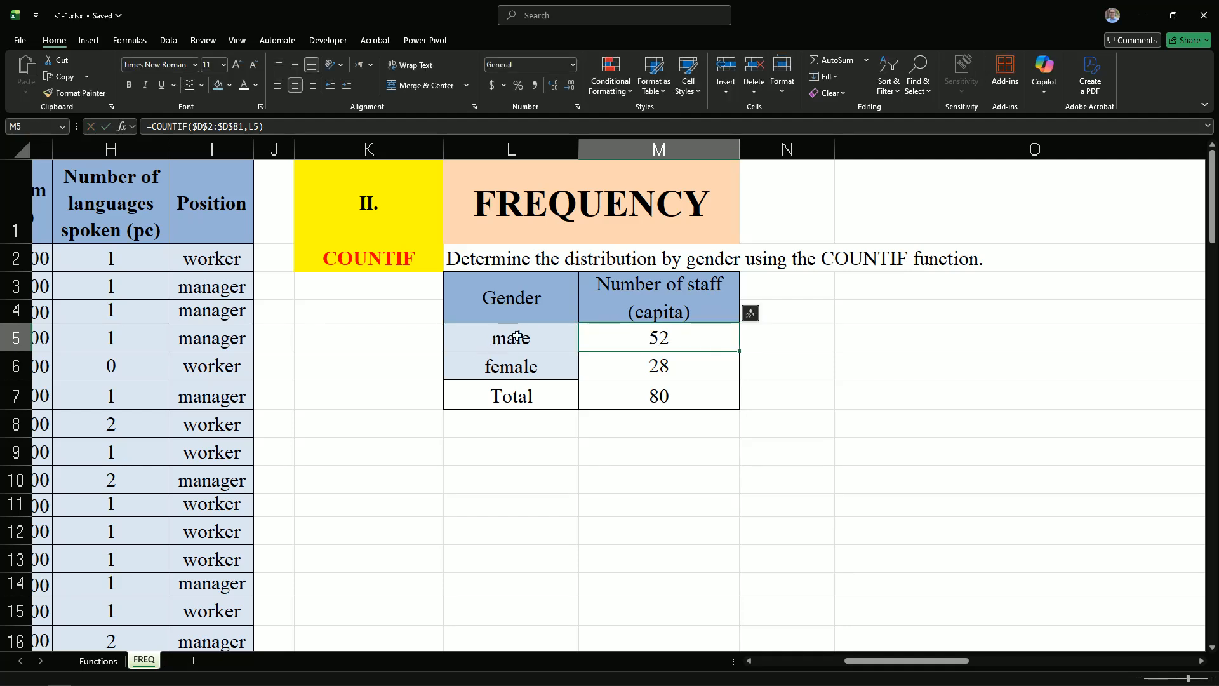
Trace the M5 formula's range through the Gender column of the source data, from D2 to D81.
double_click(625, 333)
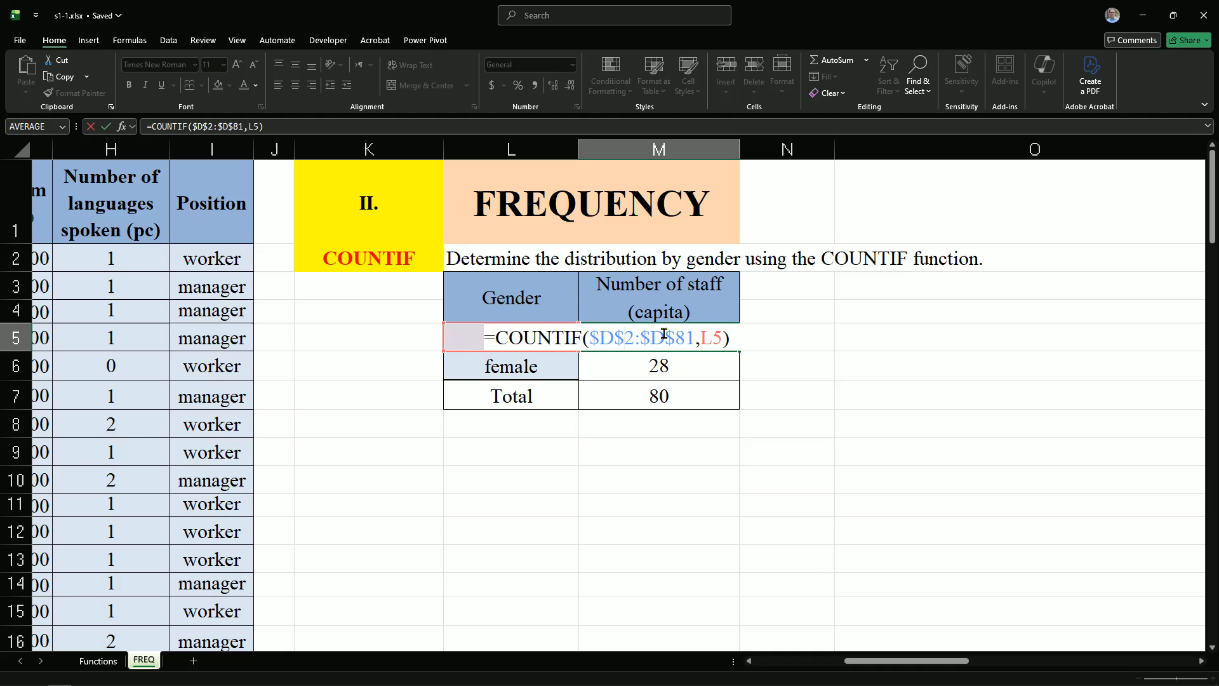
drag(877, 662, 786, 664)
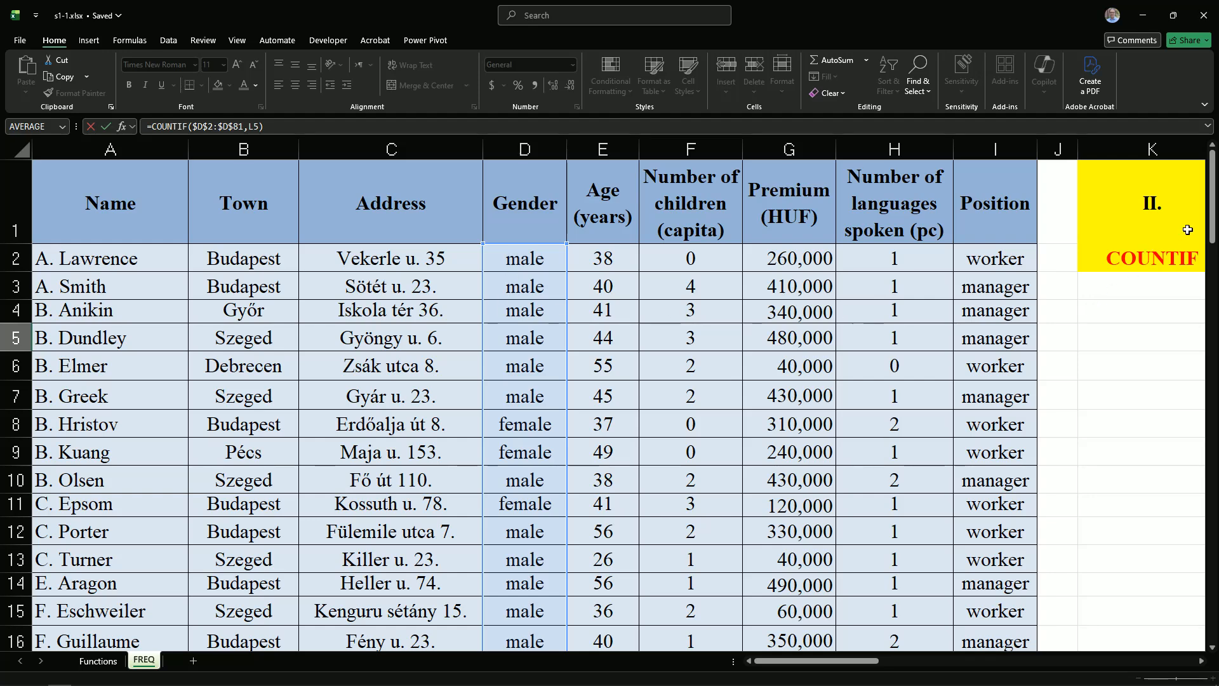
drag(1213, 226, 1216, 616)
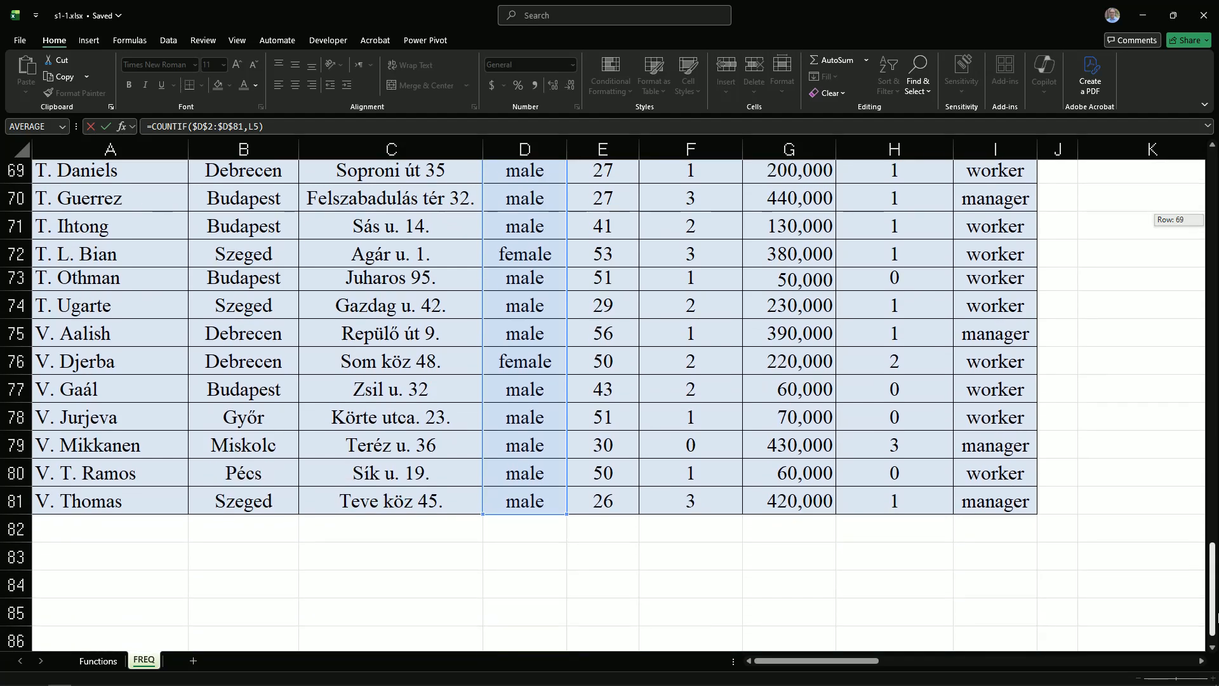
drag(1217, 616, 1217, 216)
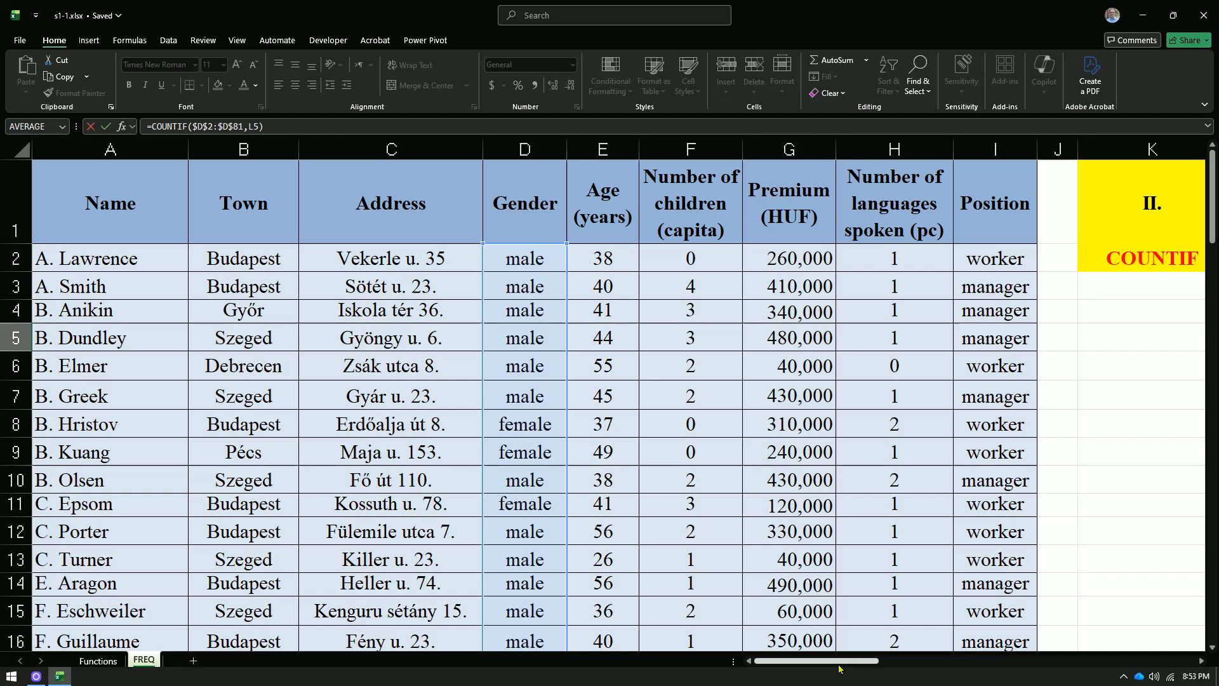
drag(838, 661, 922, 646)
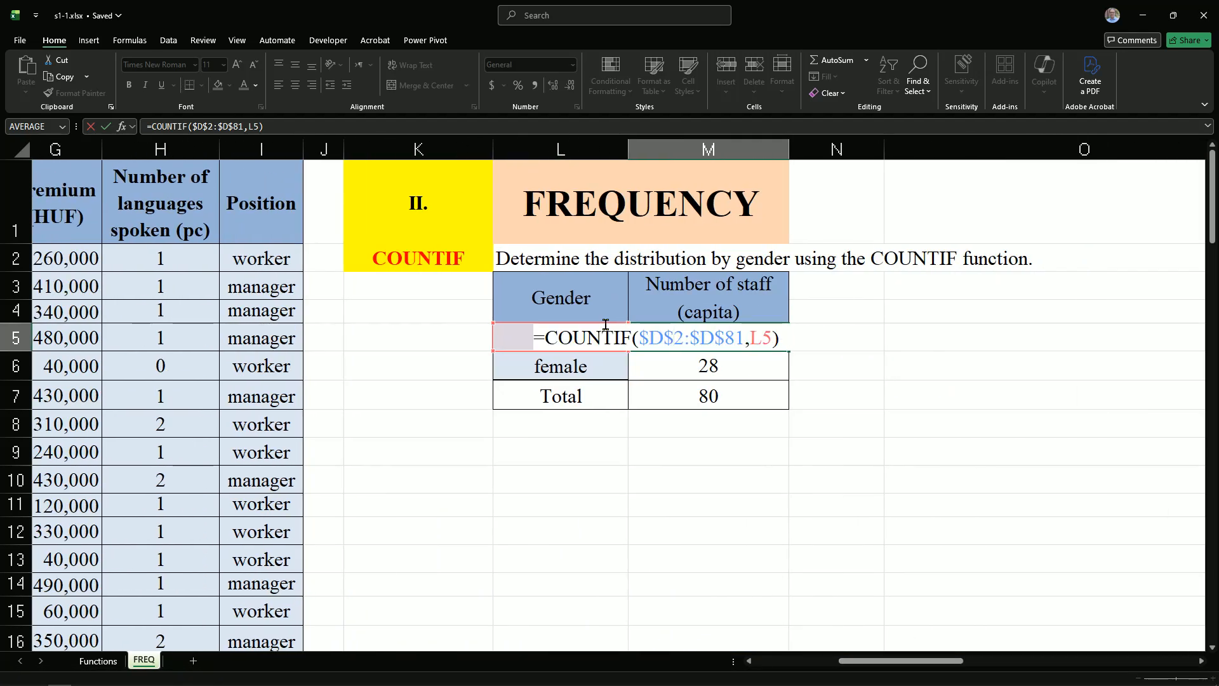
key(Return)
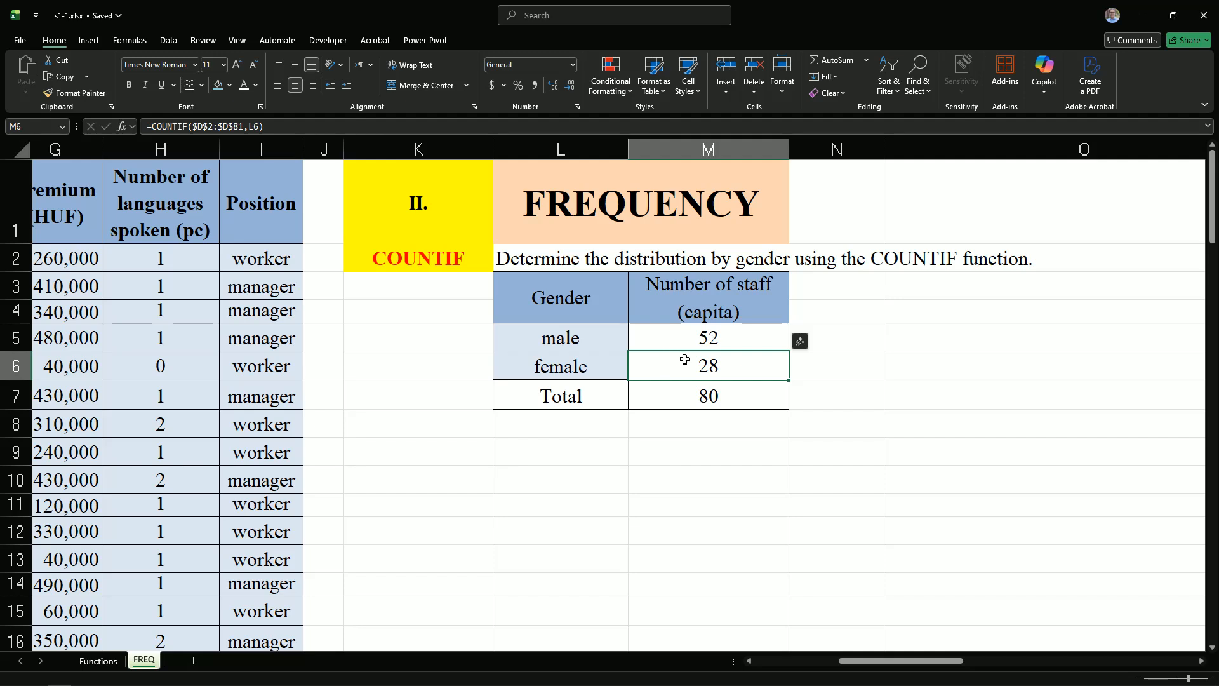
Clear the female count in M6 and refill it by copying the COUNTIF formula down from M5.
click(742, 341)
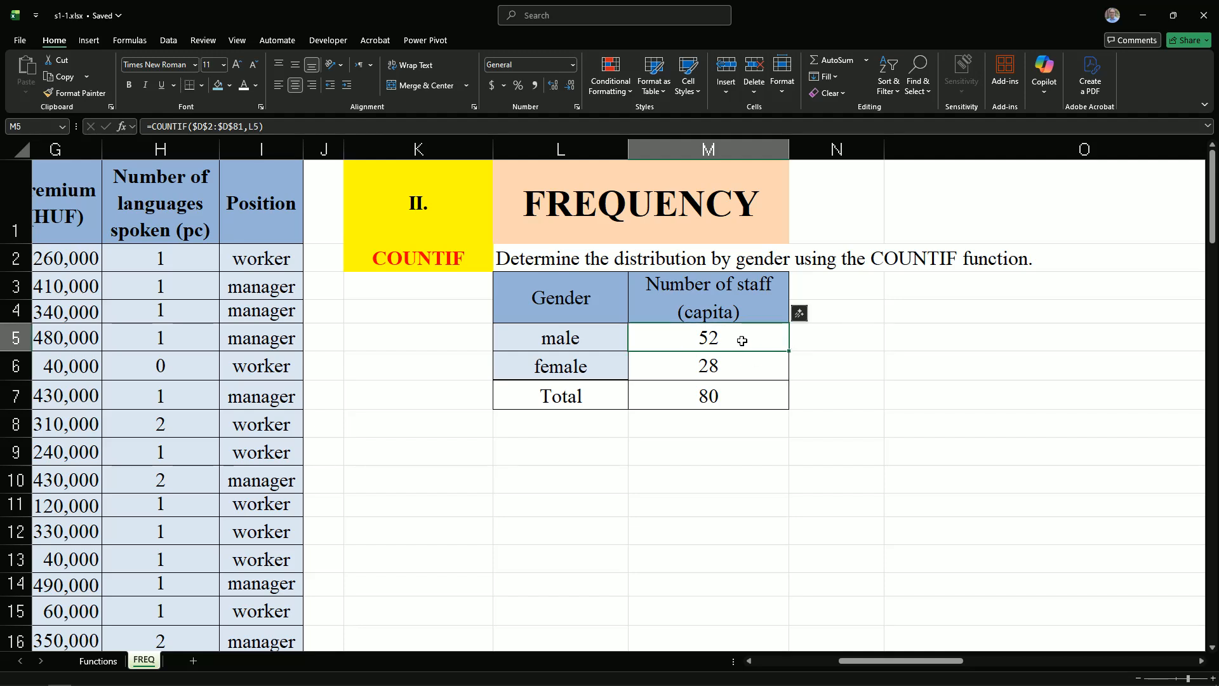
click(741, 369)
key(Delete)
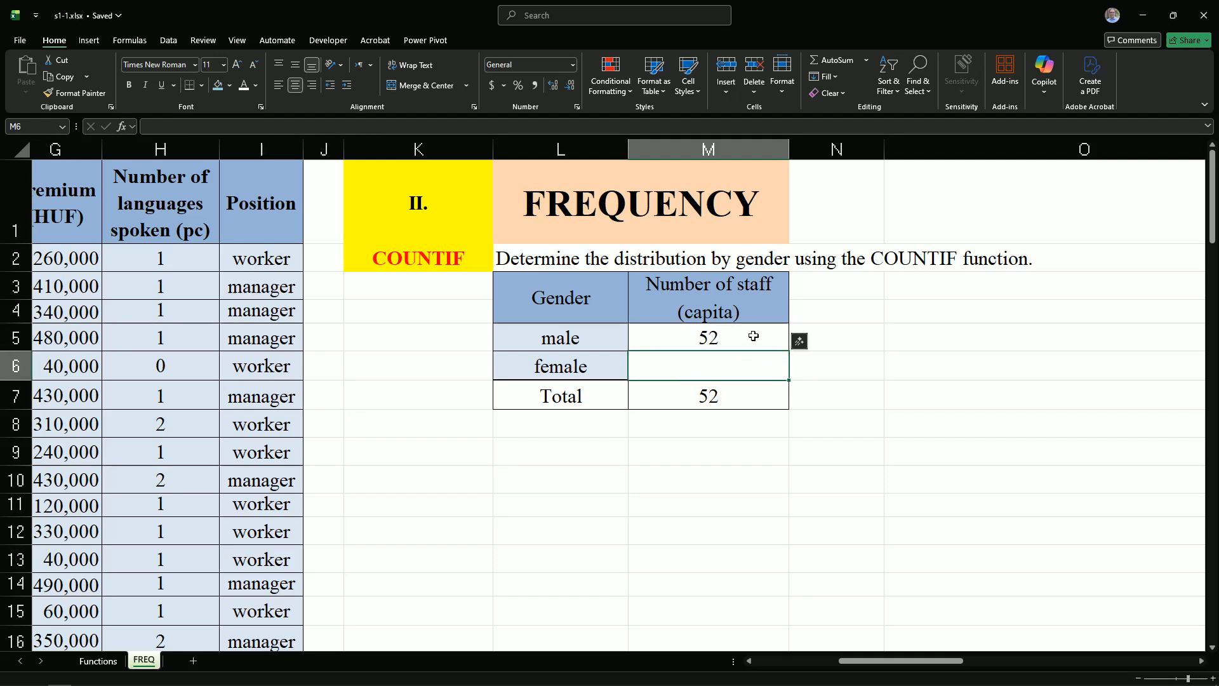
click(754, 339)
drag(788, 350, 729, 375)
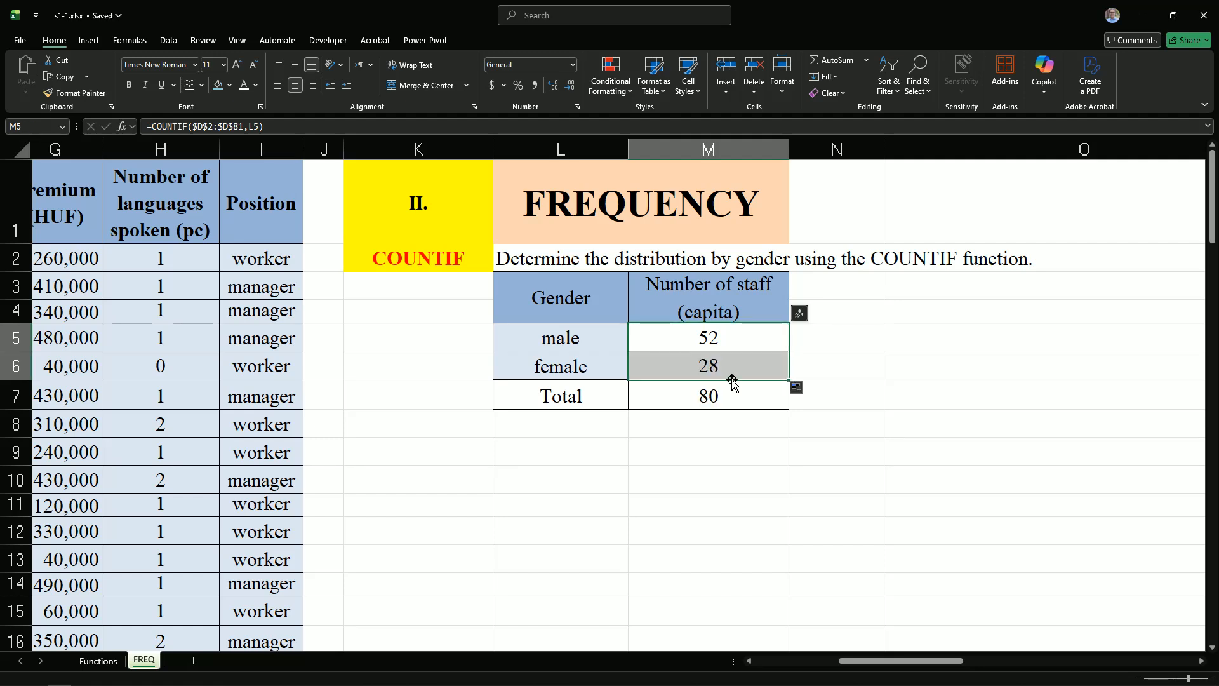
Check the Total formula in M7 and the refilled COUNTIF formula in M6.
click(734, 395)
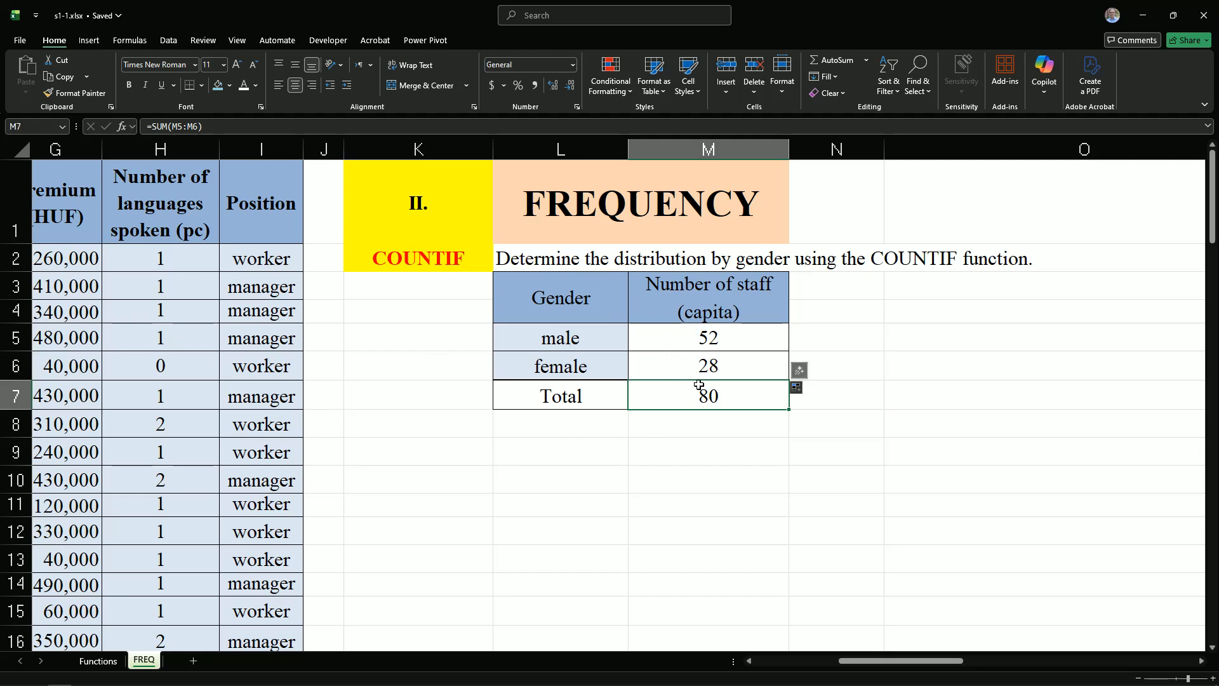
double_click(736, 366)
key(Return)
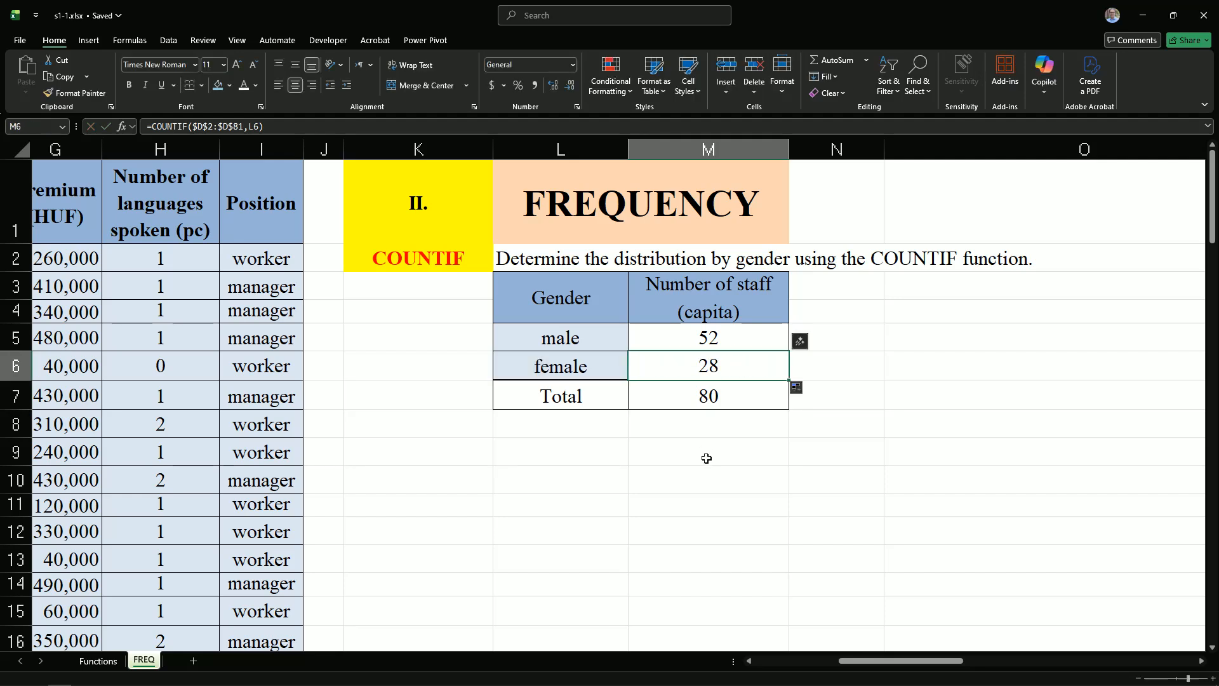
Clear the male count in M5 and inspect the range $D$2:$D$81 and criterion L6 of the formula in M6.
click(734, 340)
key(Delete)
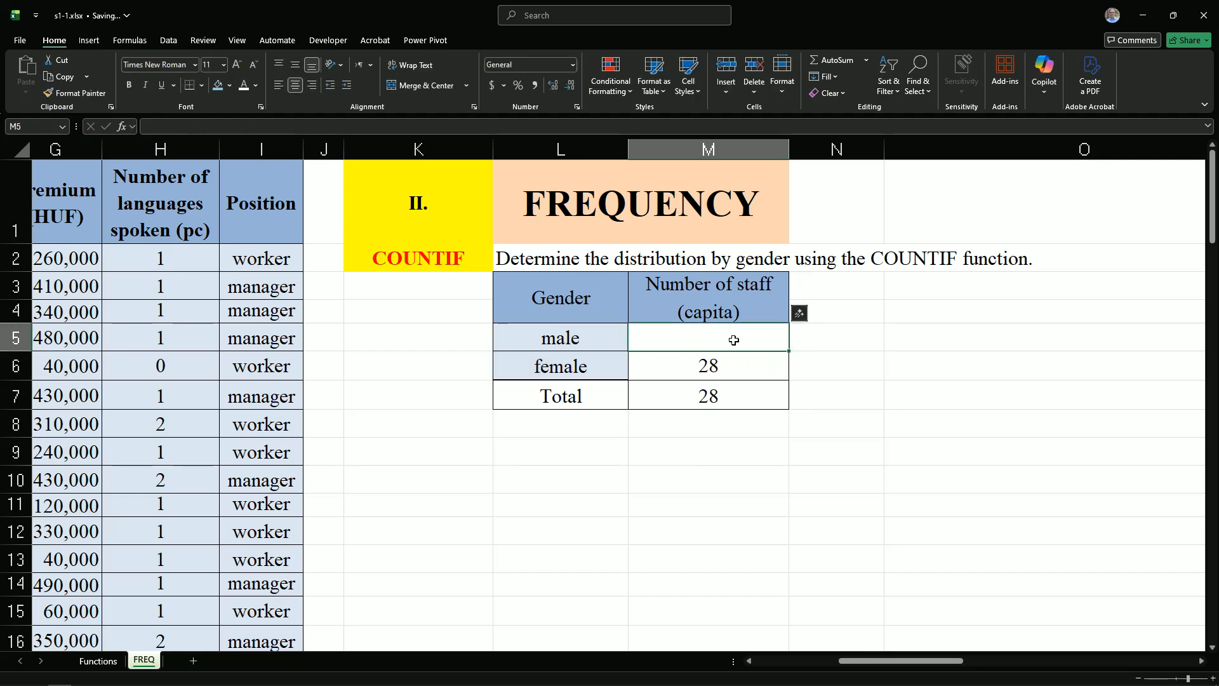
click(733, 368)
double_click(731, 371)
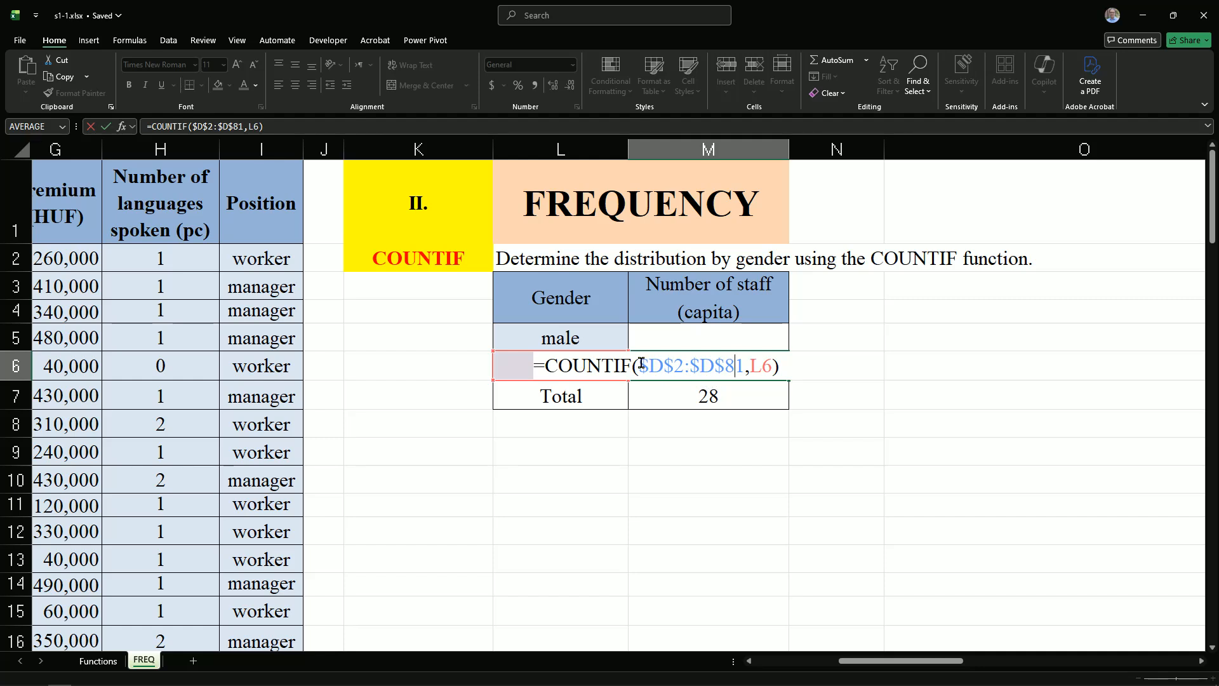
drag(639, 367, 743, 368)
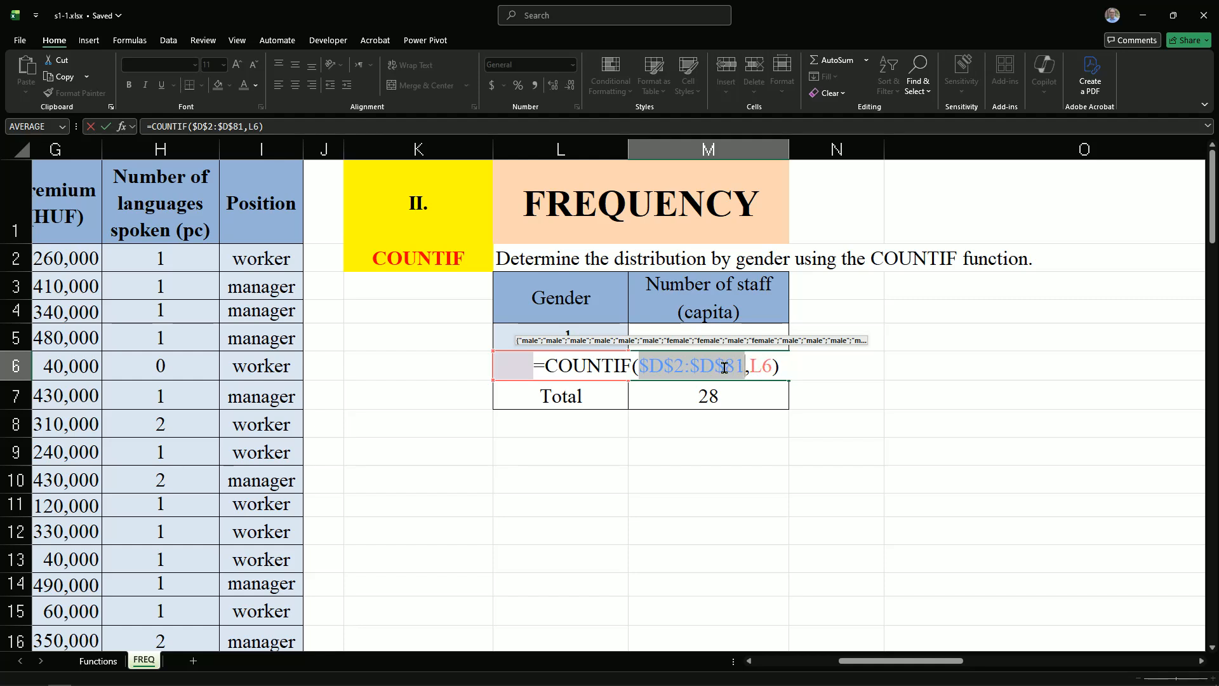
double_click(766, 366)
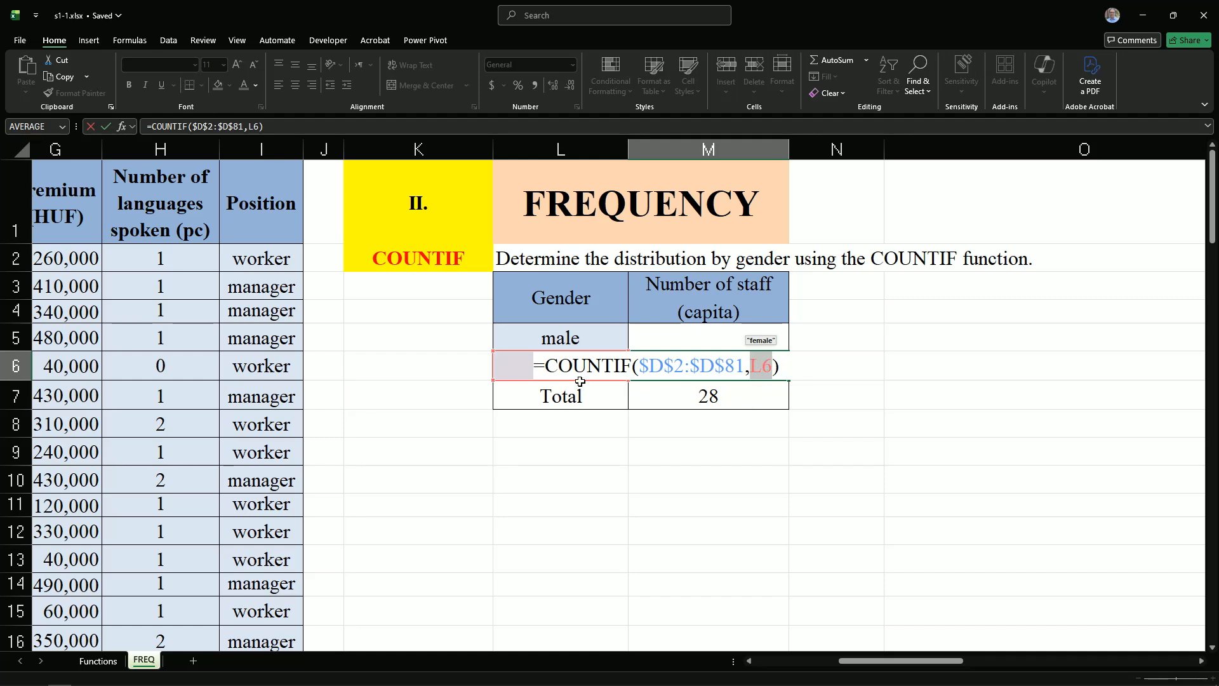
key(ctrl+Return)
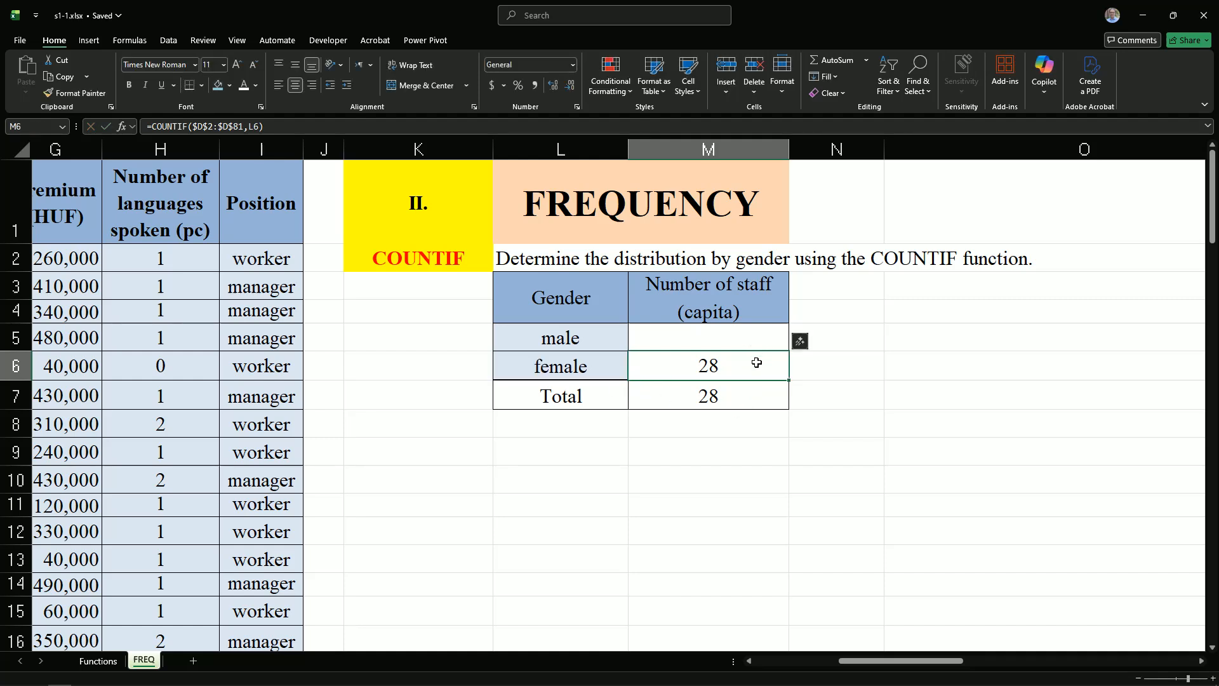
Recheck the COUNTIF formula in M6, fill it upward into the male count cell M5 and select M5 to check it.
click(706, 336)
double_click(731, 366)
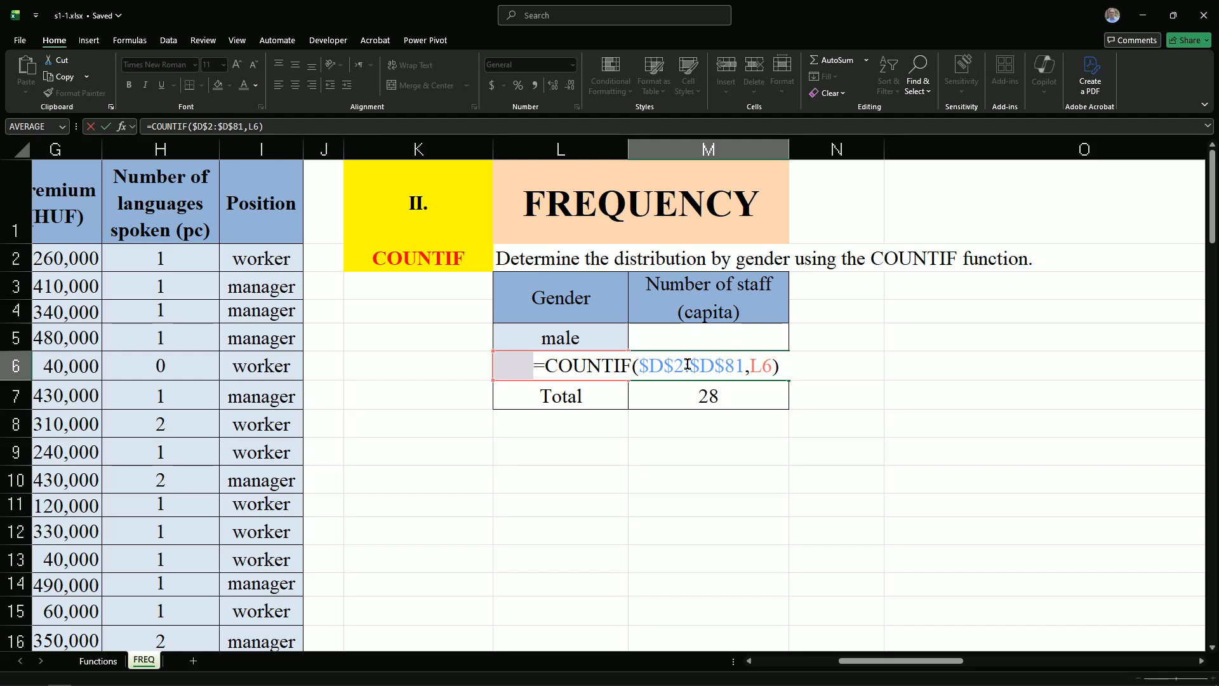
key(ctrl+Return)
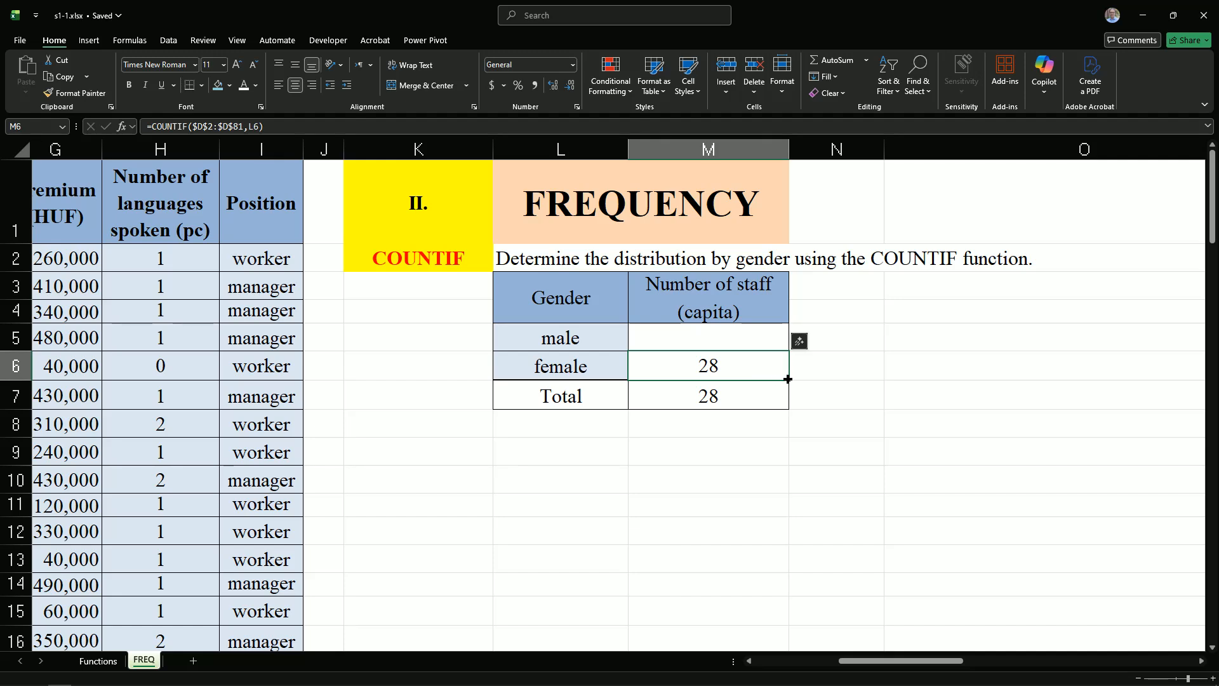
drag(788, 379, 782, 337)
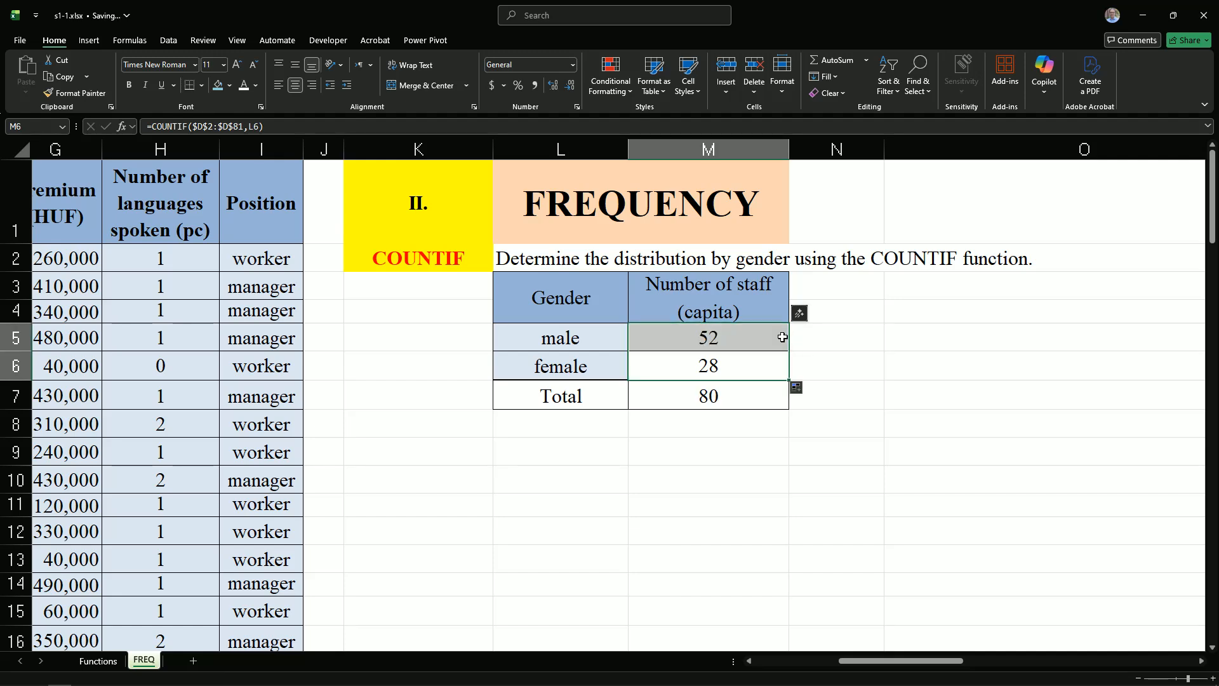
click(744, 338)
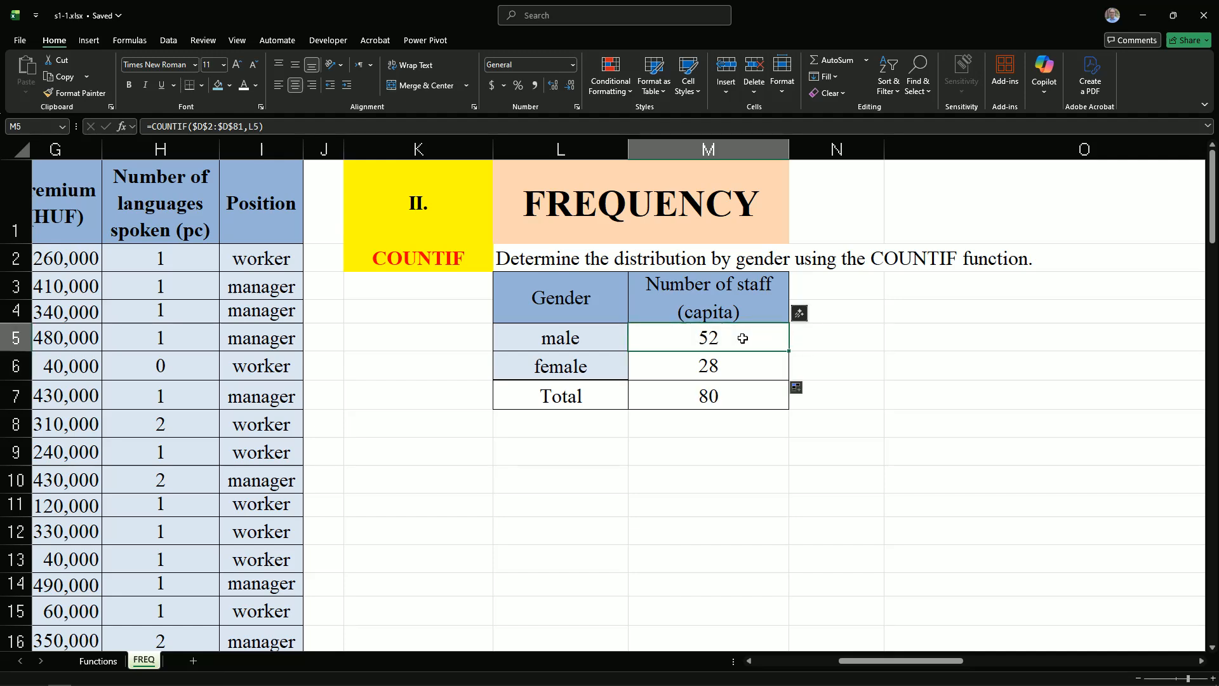
Clear the male count in M5 and refill it by pasting only the formula copied from M6, ending copy mode.
key(Delete)
click(737, 367)
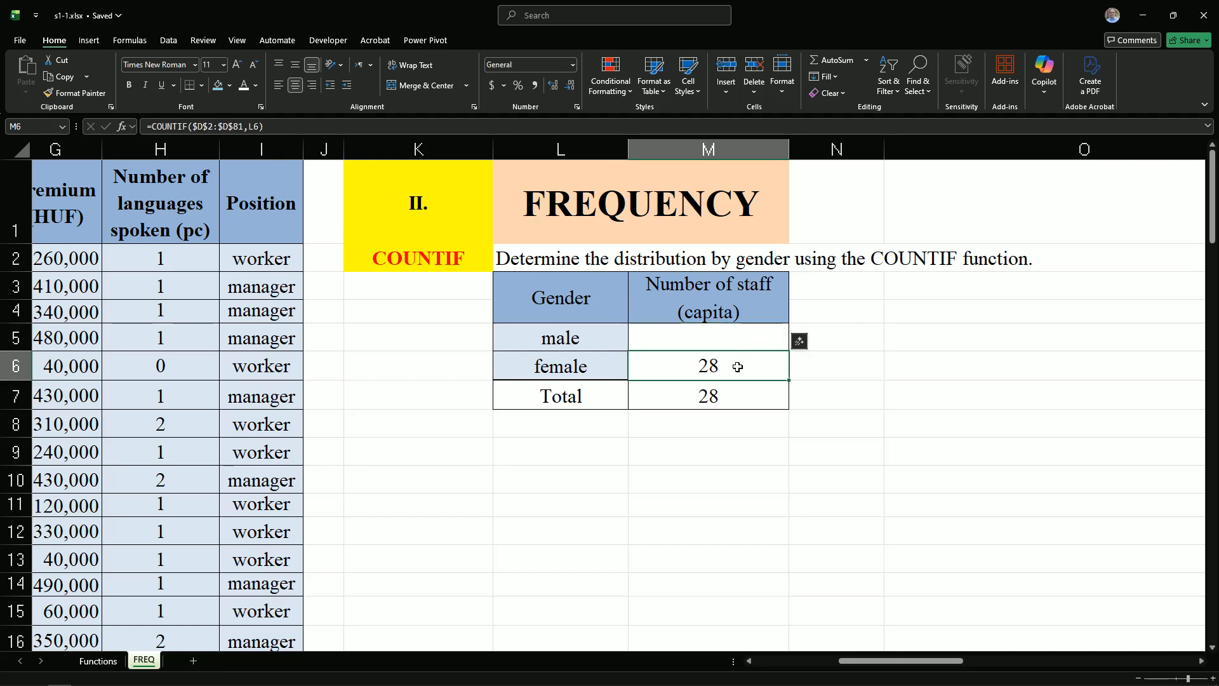
key(ctrl+c)
click(707, 341)
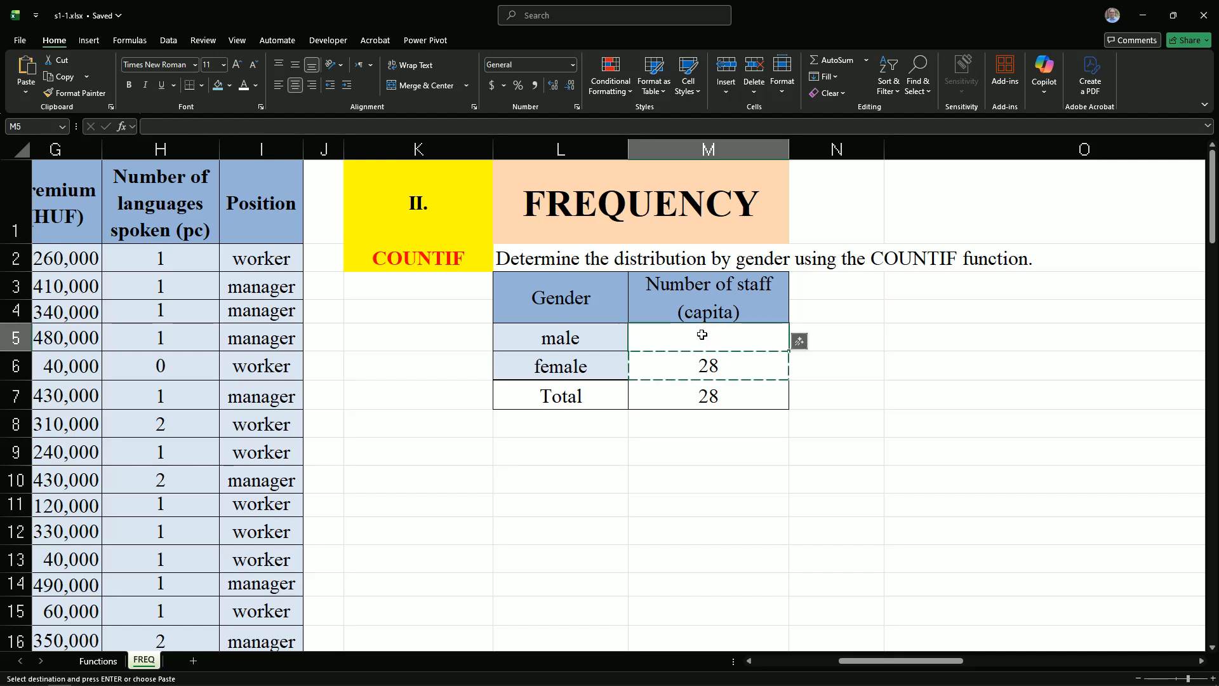
right_click(705, 339)
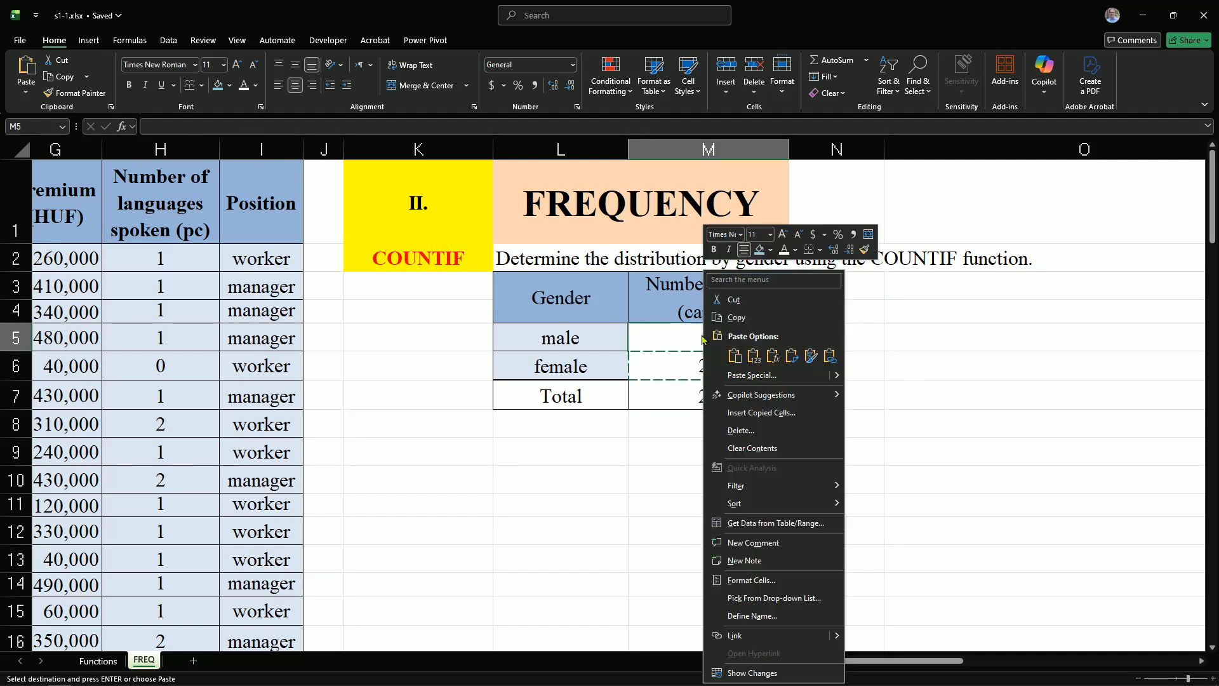
click(773, 357)
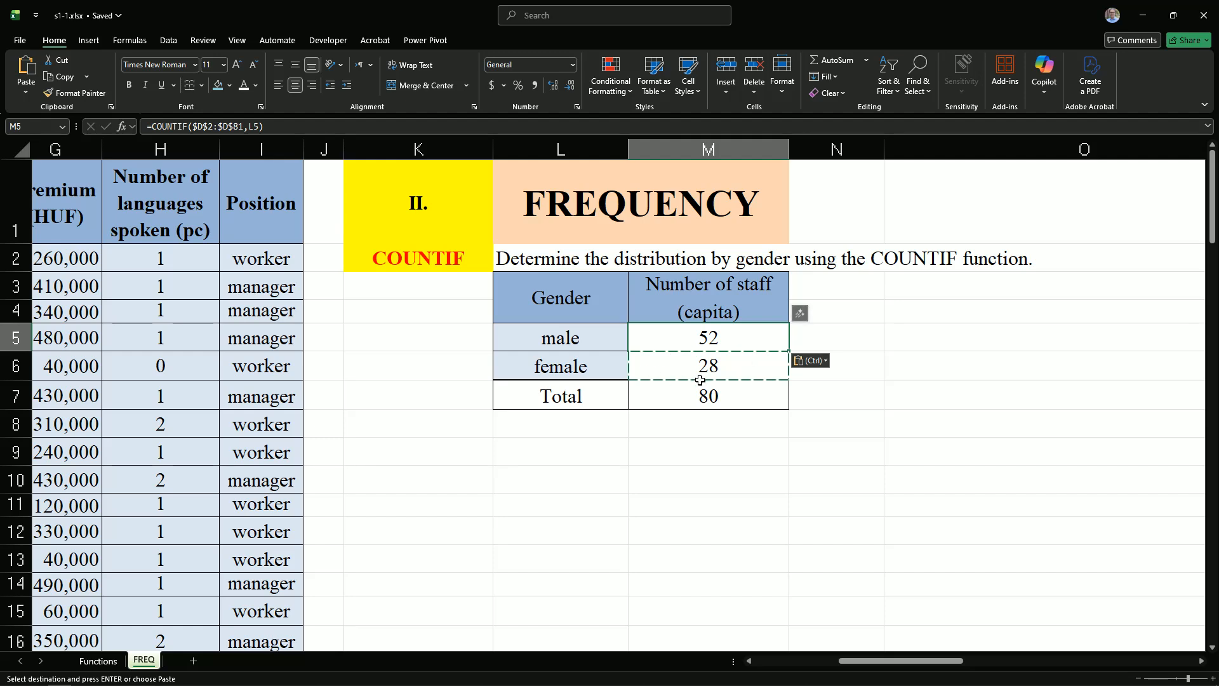
click(849, 400)
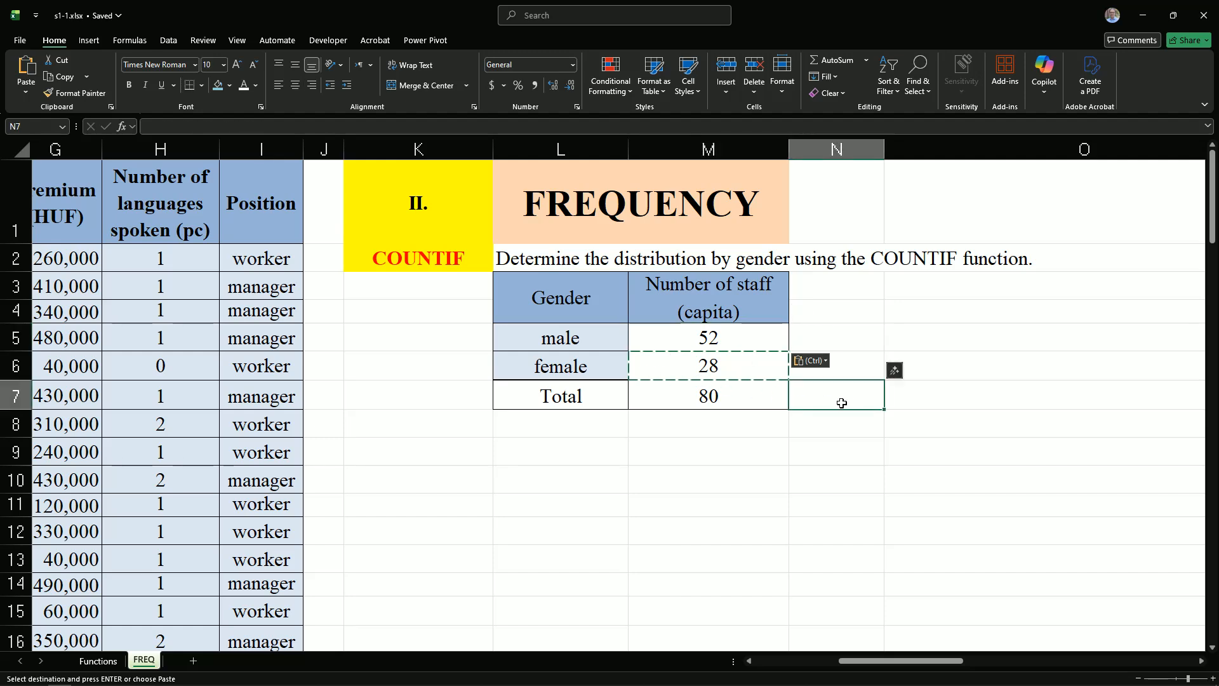
key(Escape)
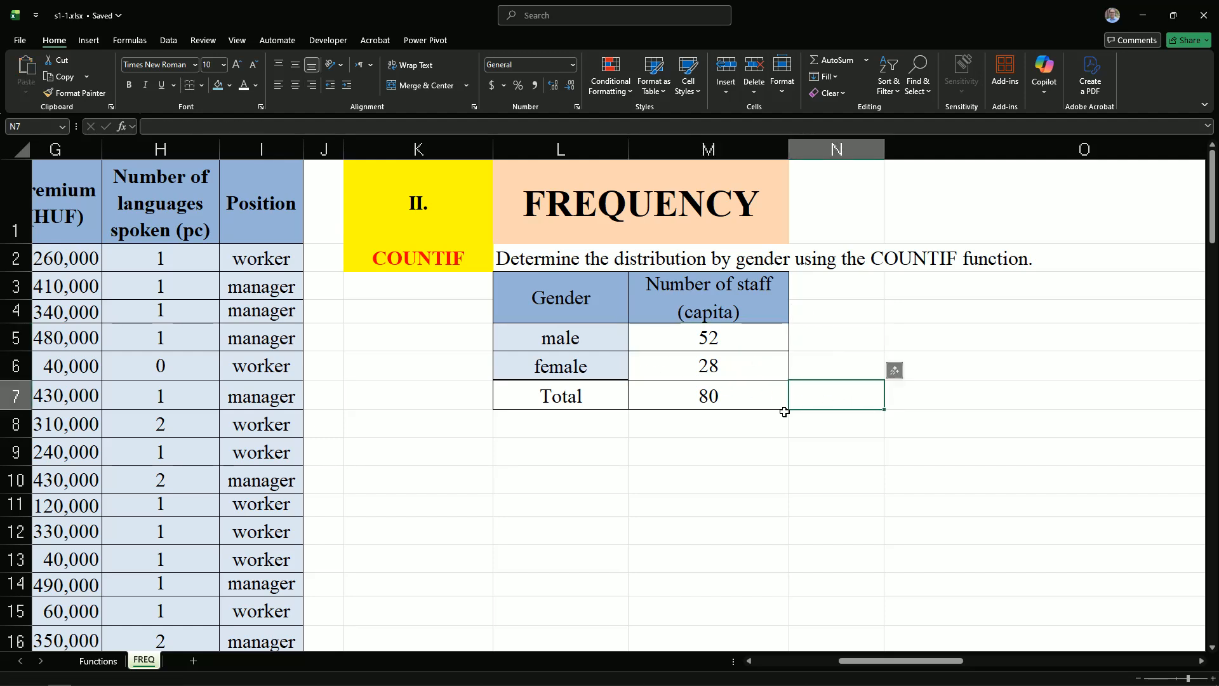
Make the range's end row relative in the M6 formula, giving =COUNTIF($D$2:$D81,L6), and reopen the formula to check it.
double_click(744, 365)
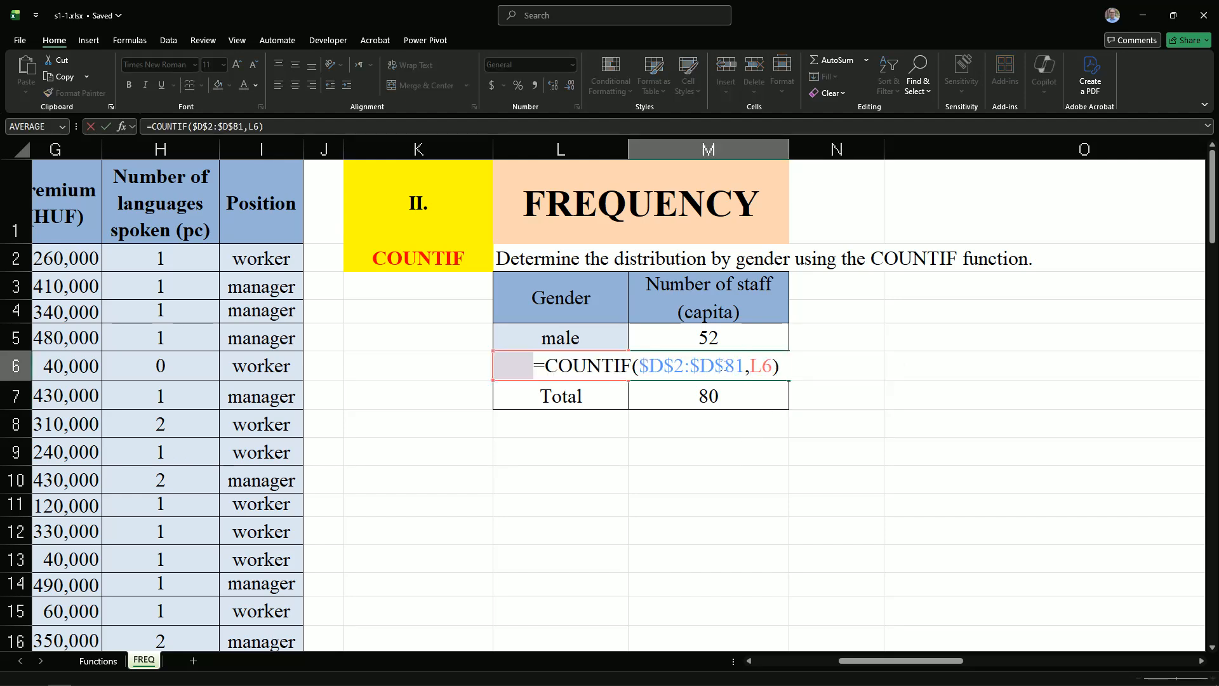
drag(724, 366, 717, 366)
key(Delete)
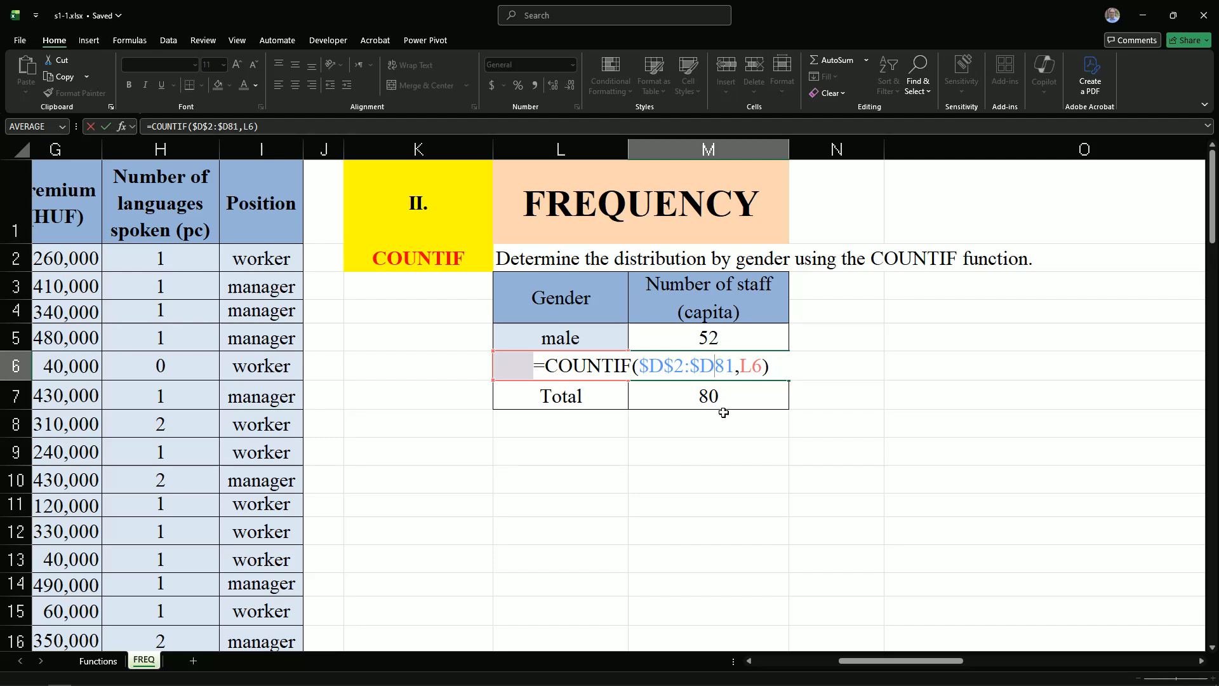
key(Return)
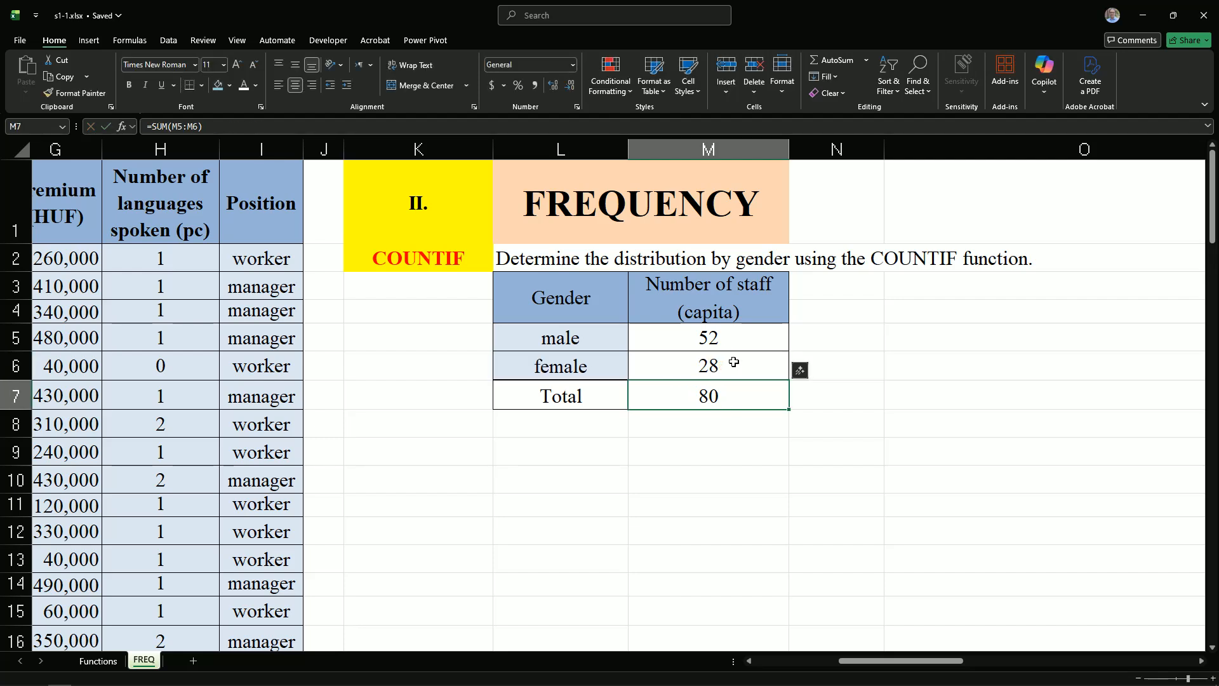
click(740, 369)
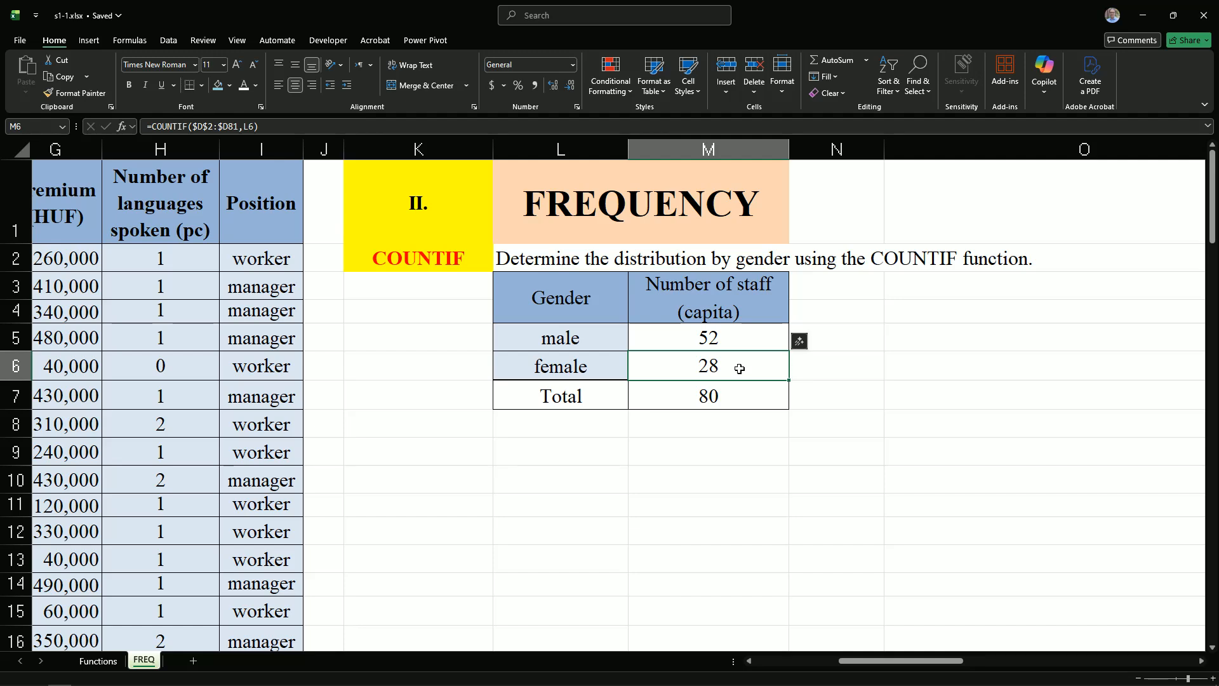
double_click(741, 367)
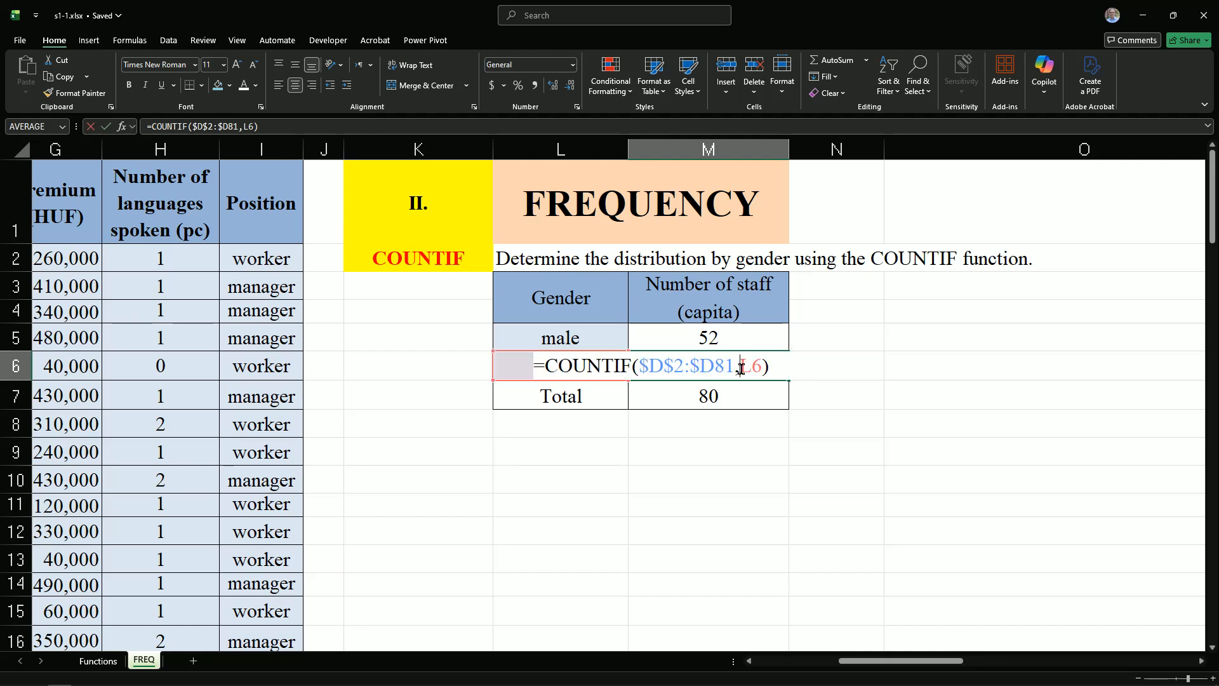
Clear the male count in M5 and fill the COUNTIF formula upward into it from M6.
click(731, 342)
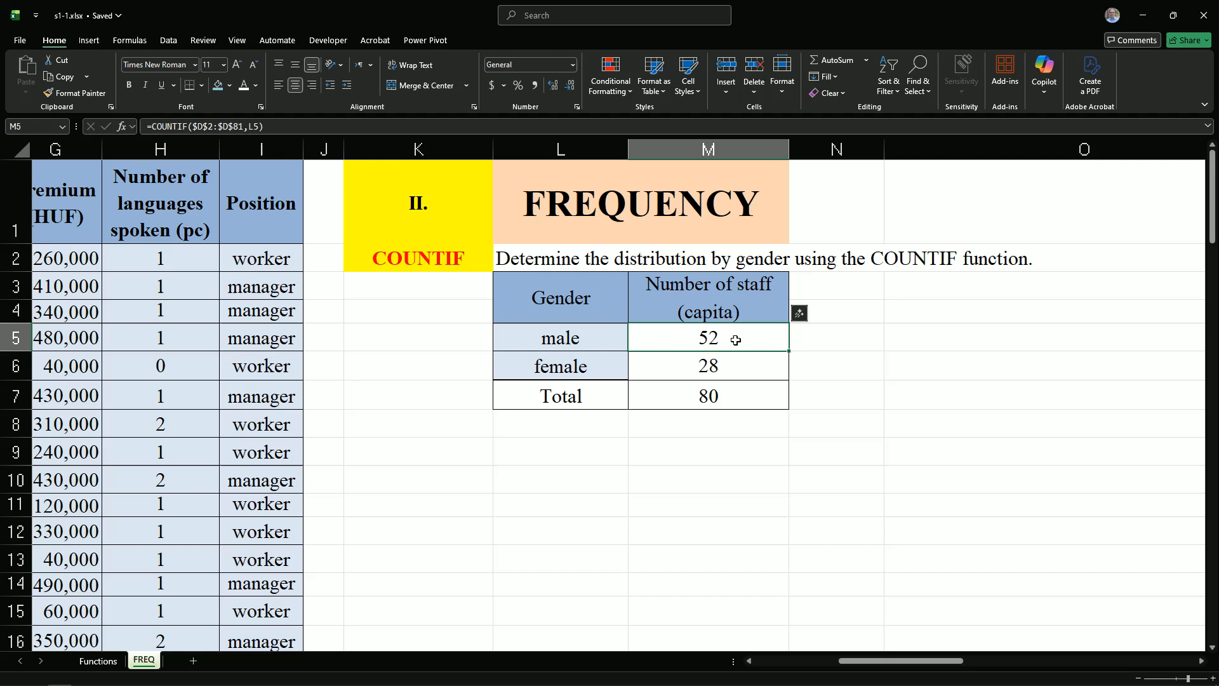
key(Delete)
click(737, 359)
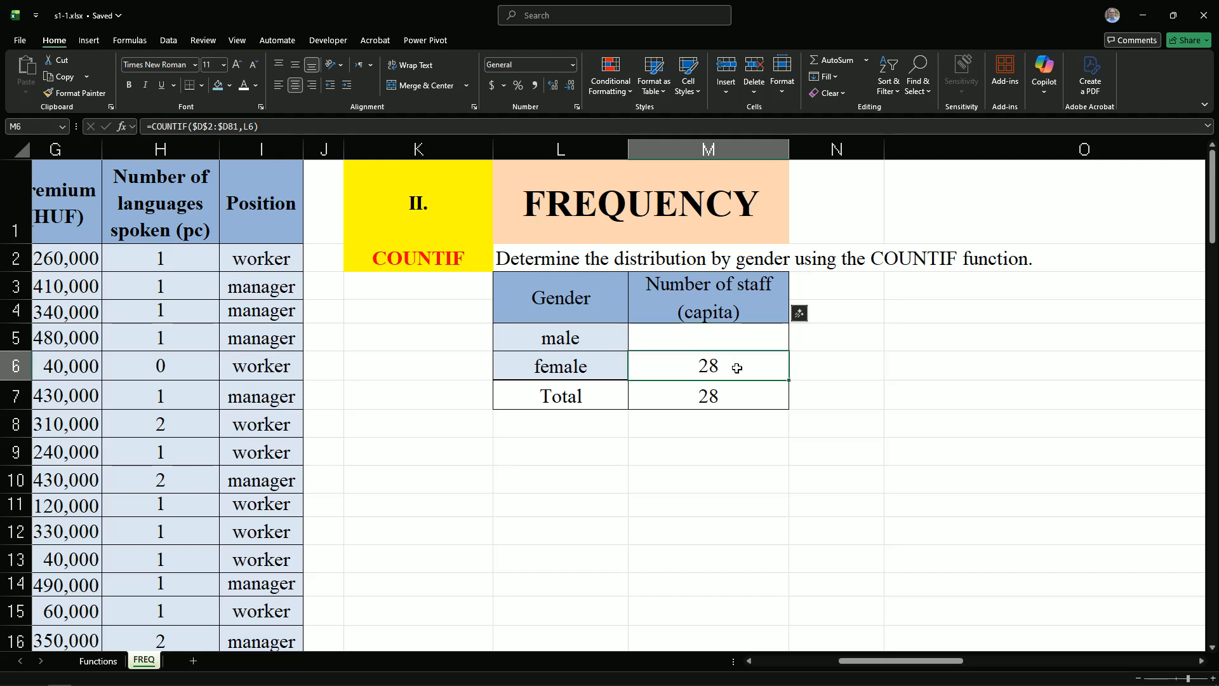
drag(788, 380, 781, 332)
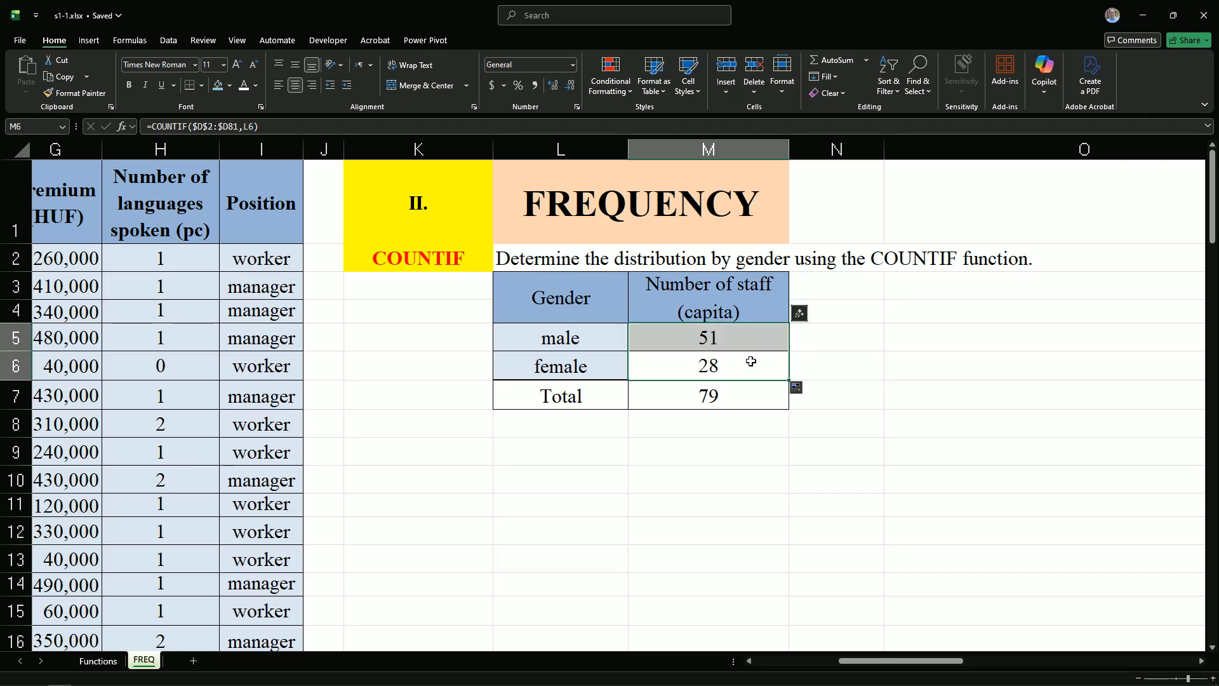
Examine the COUNTIF formula in M5 and trace which cells of the Gender column its range covers, down to the list's end.
click(722, 338)
double_click(723, 338)
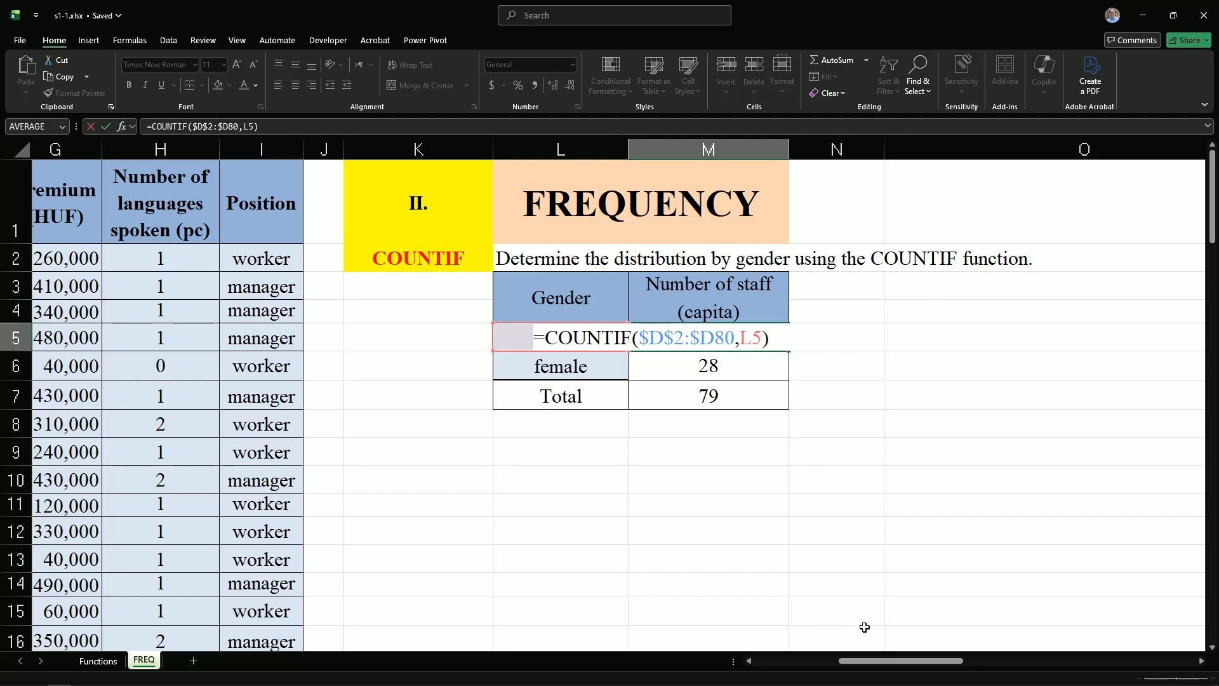
drag(878, 662, 794, 666)
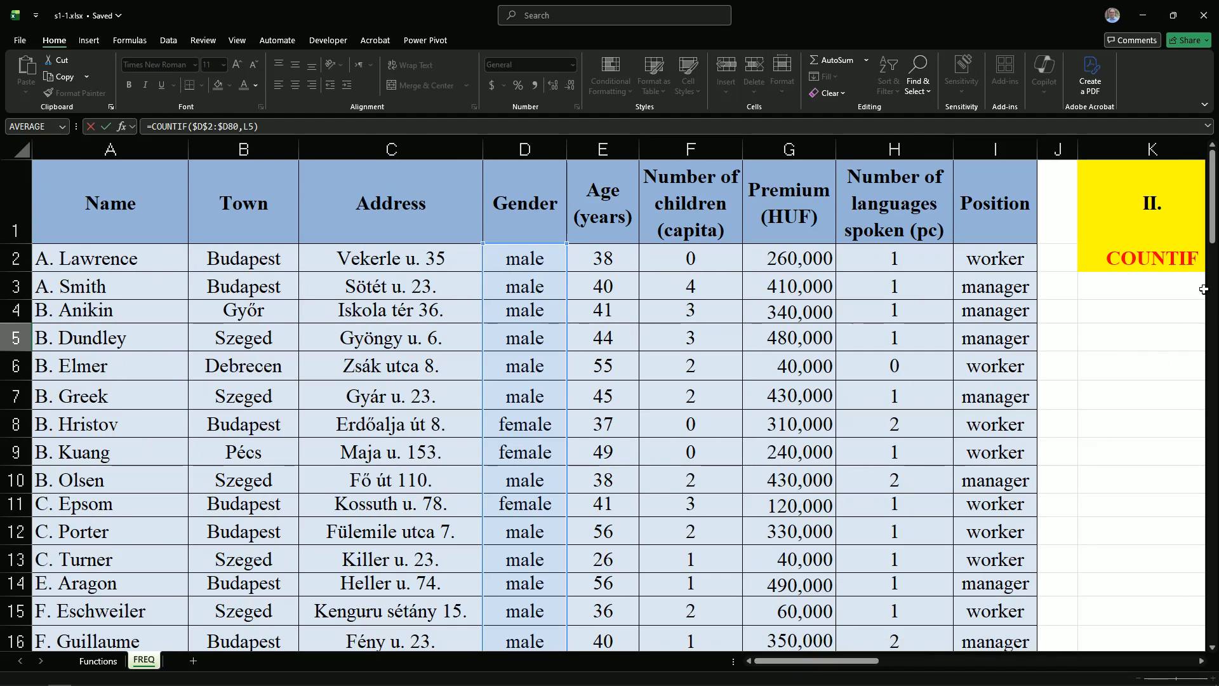
drag(1213, 236, 1213, 238)
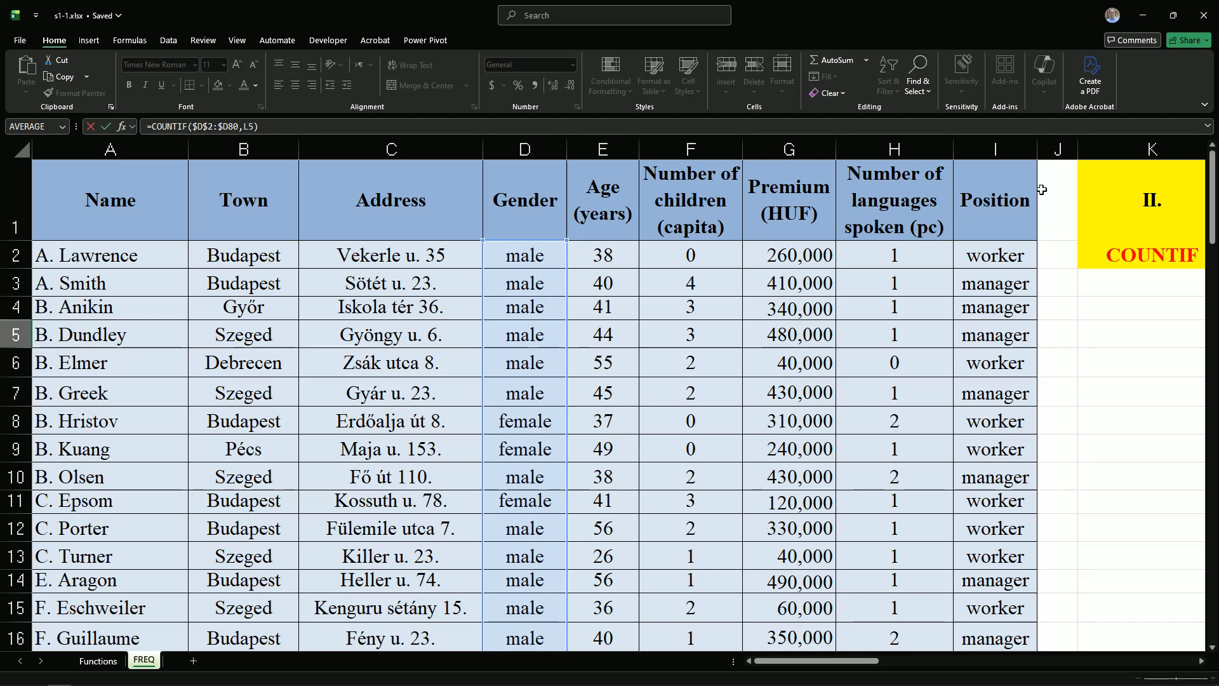
drag(1214, 211, 1216, 603)
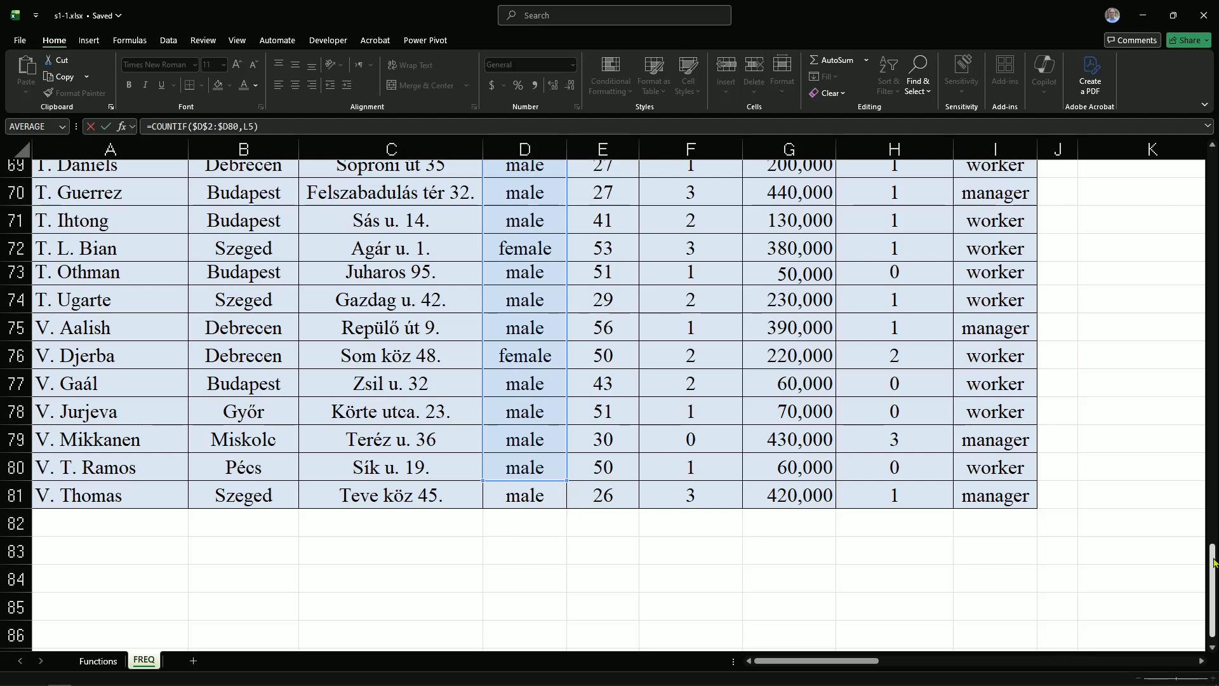
drag(1213, 559, 1216, 173)
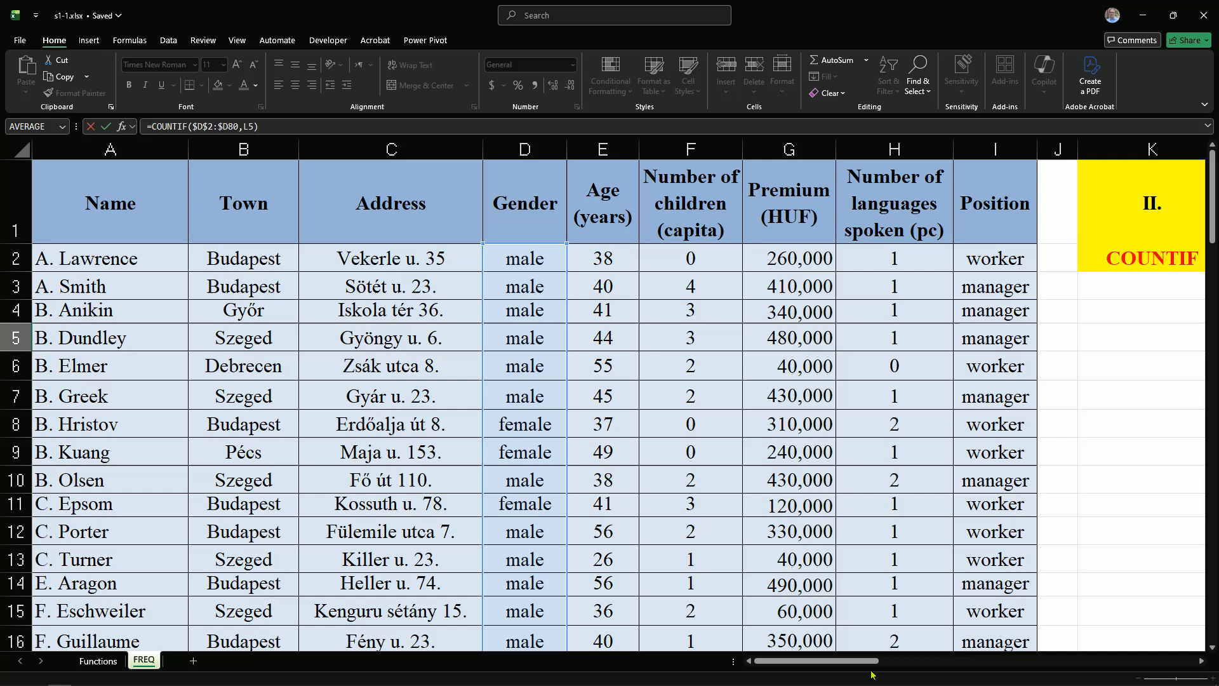
drag(845, 663, 970, 658)
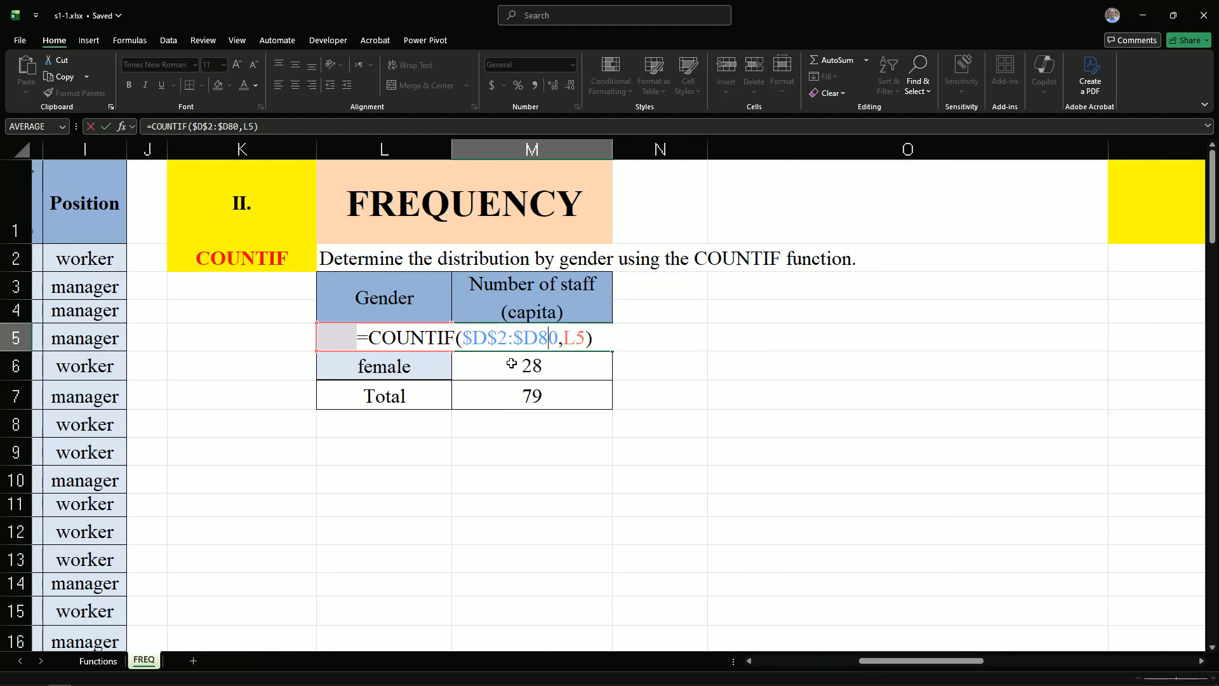
key(ctrl+Return)
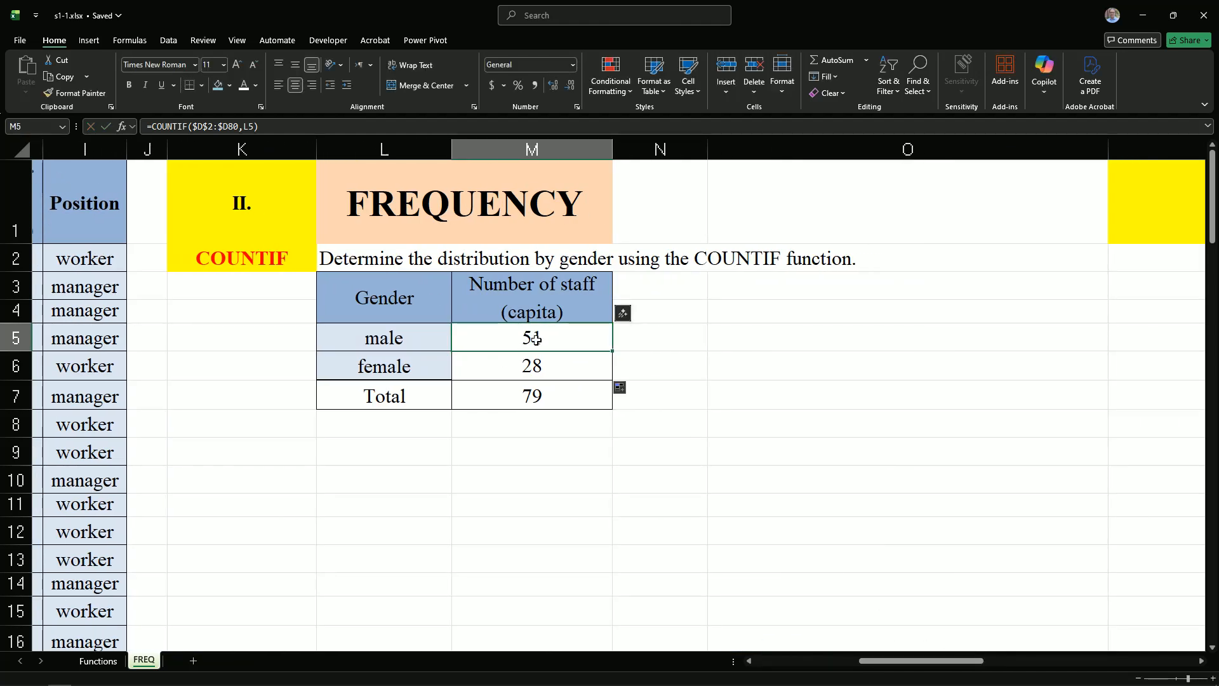
Clear the male count in M5 and make the range's end row absolute again in M6, giving =COUNTIF($D$2:$D$81,L6).
key(Delete)
double_click(549, 356)
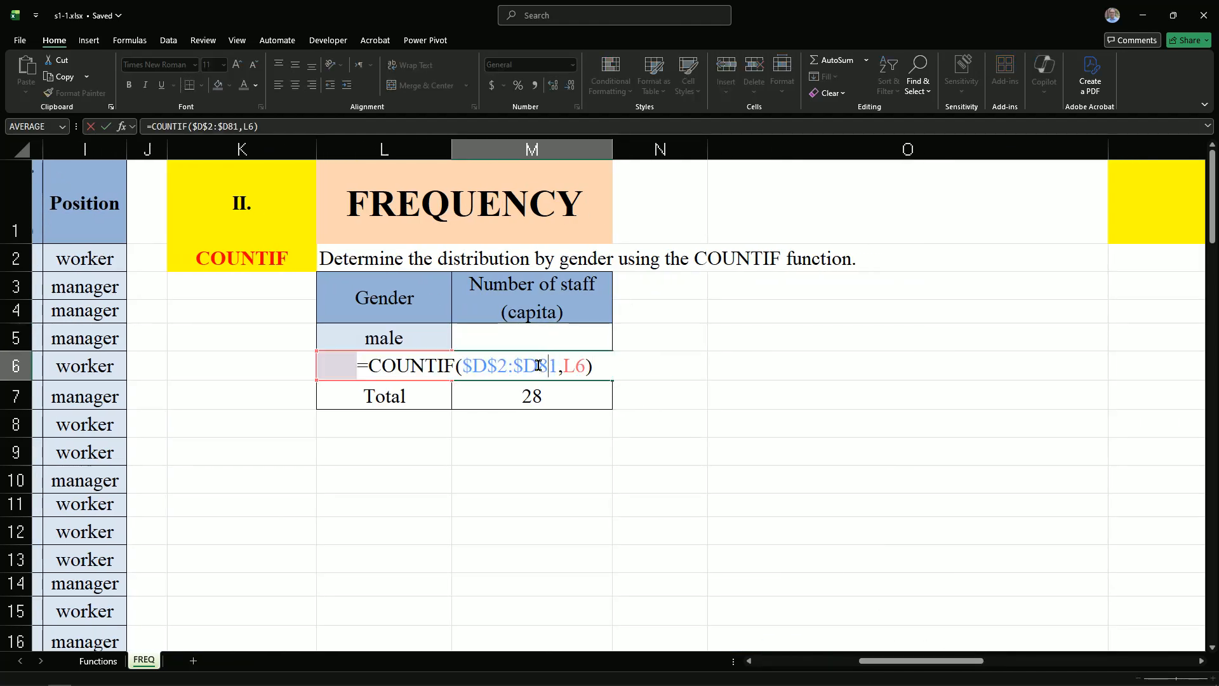
click(538, 365)
text($)
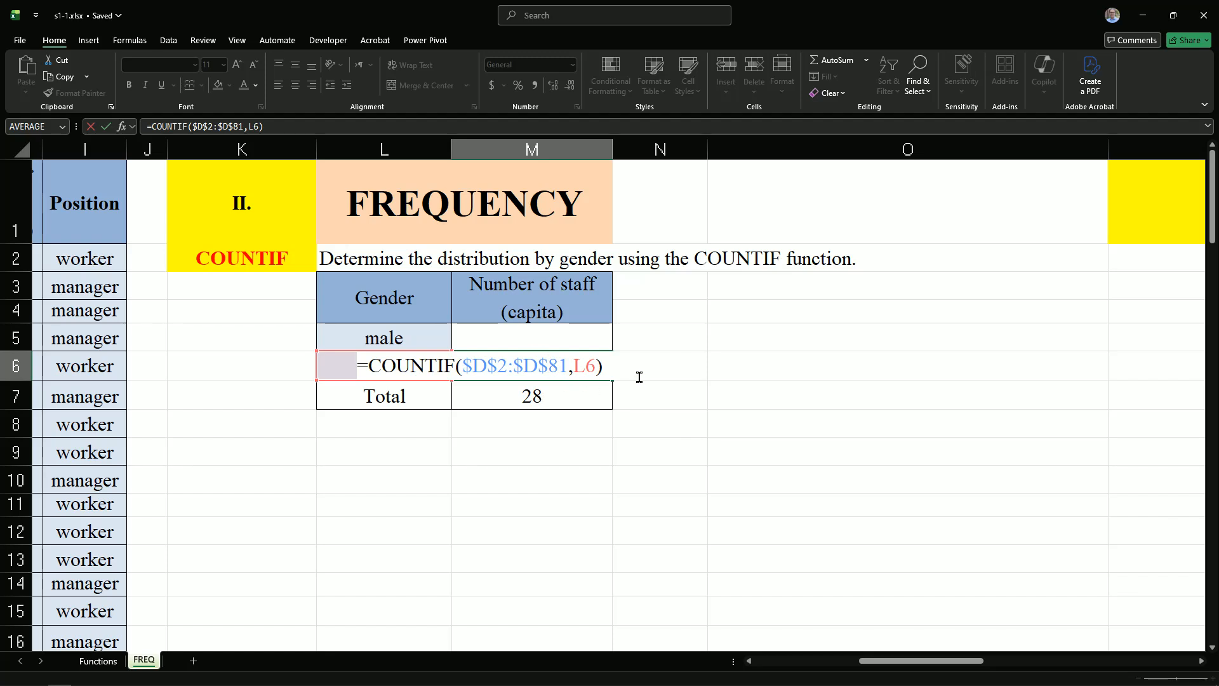
key(Return)
Copy the COUNTIF formula from M6 into the male count cell M5 and end copy mode.
click(575, 364)
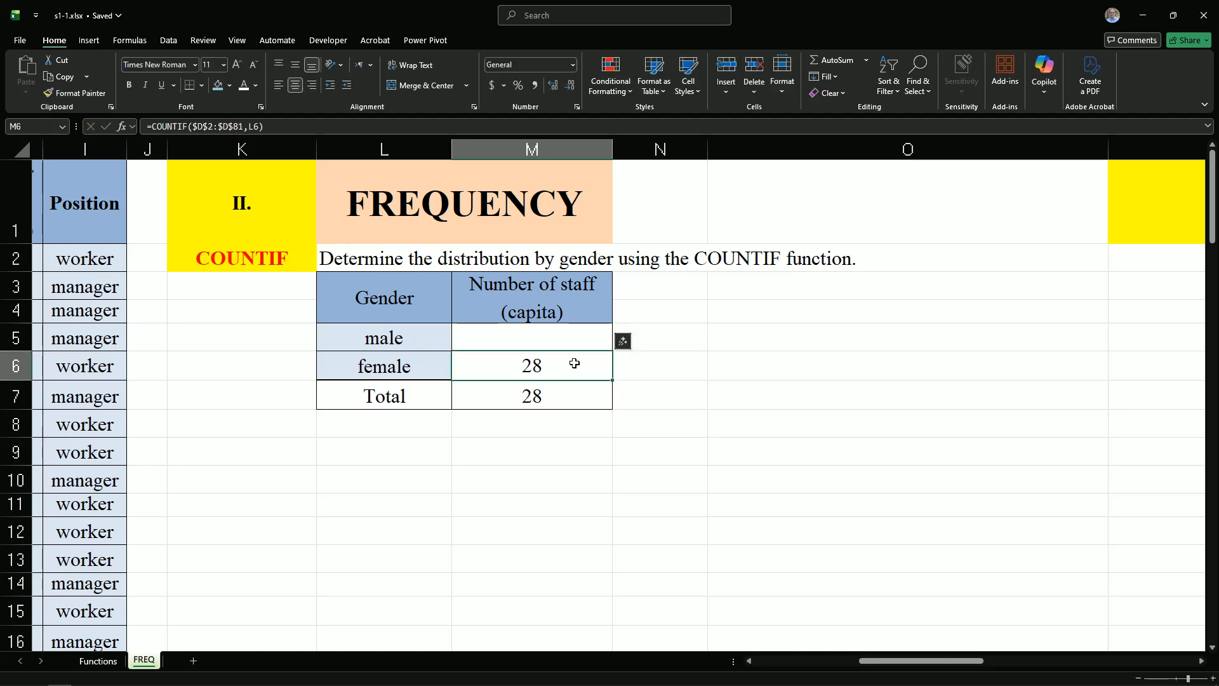
key(ctrl+c)
click(575, 338)
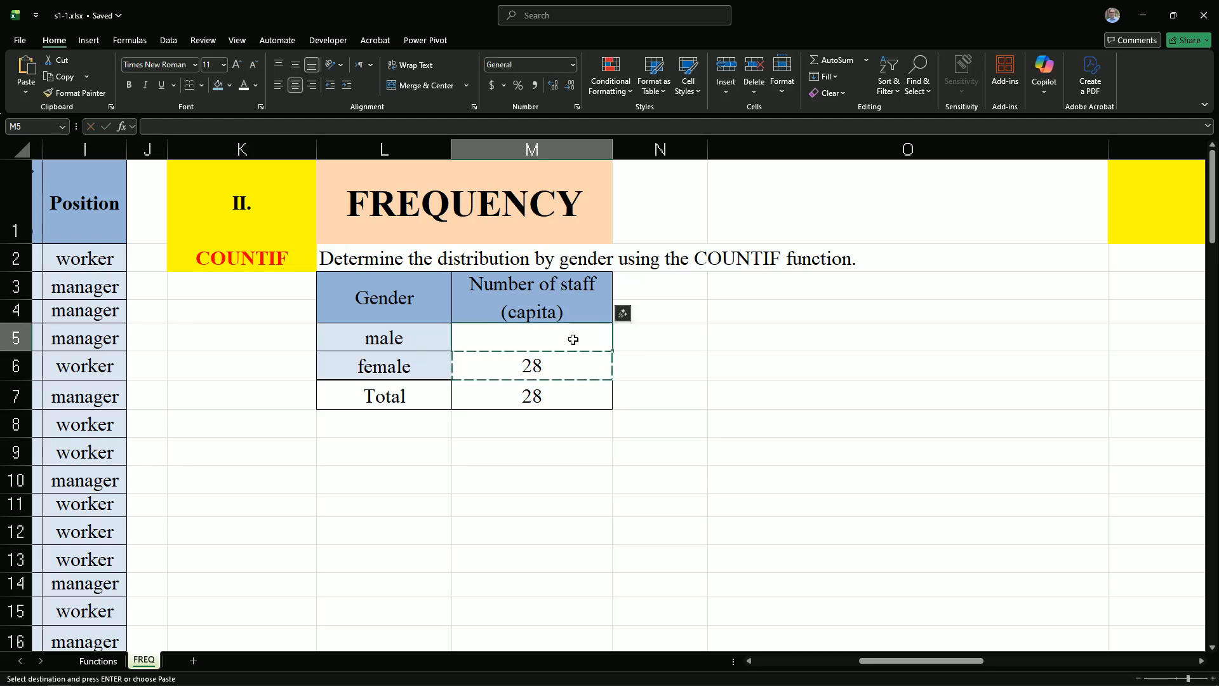
key(ctrl+v)
key(Escape)
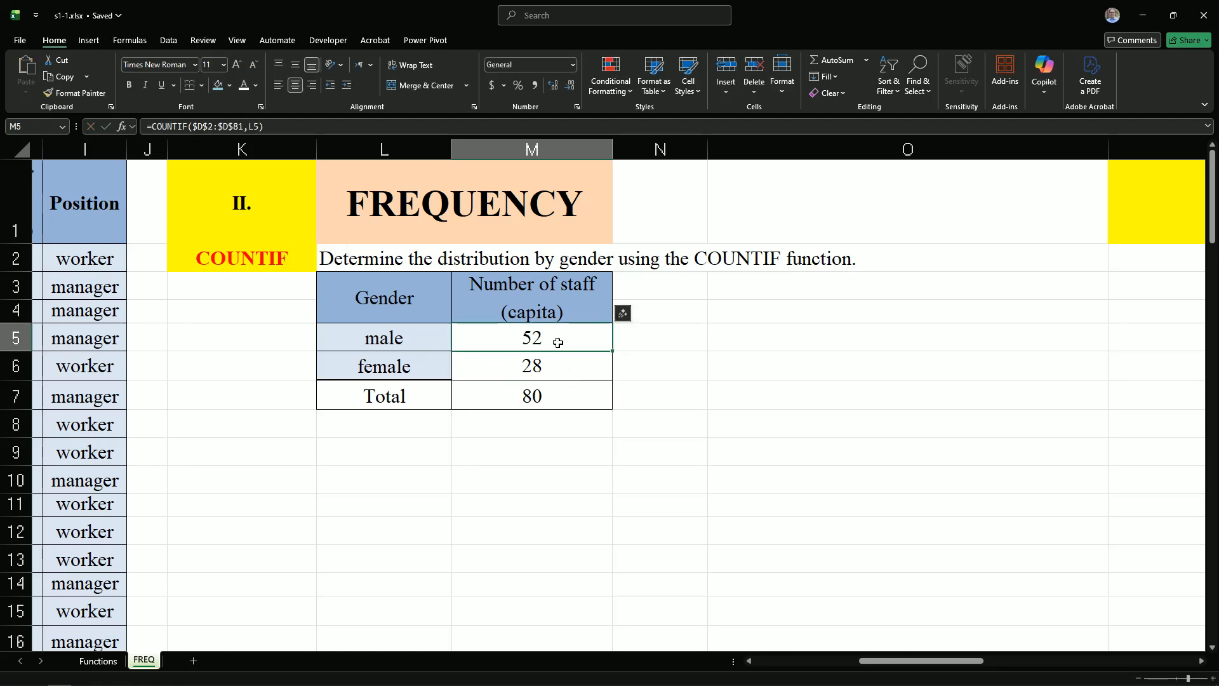
Clear the male count in M5 and cycle the range in M6's formula through its reference types back to $D$2:$D$81.
key(Delete)
click(555, 360)
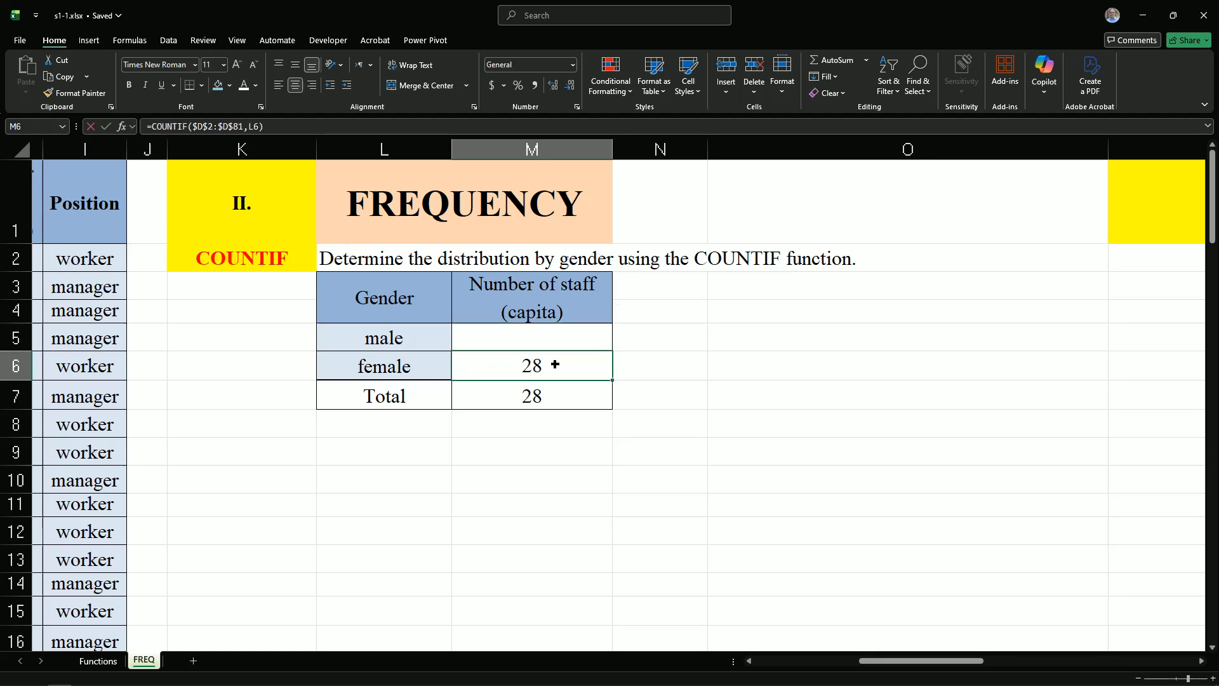
double_click(555, 365)
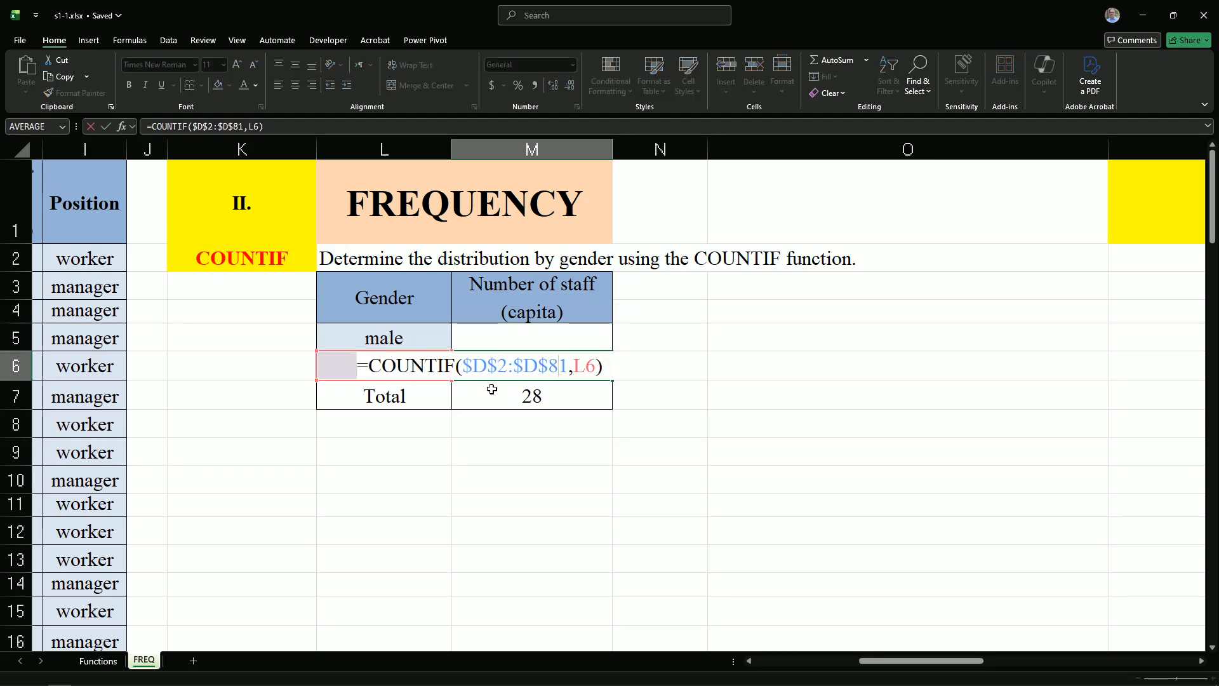
drag(464, 365, 571, 367)
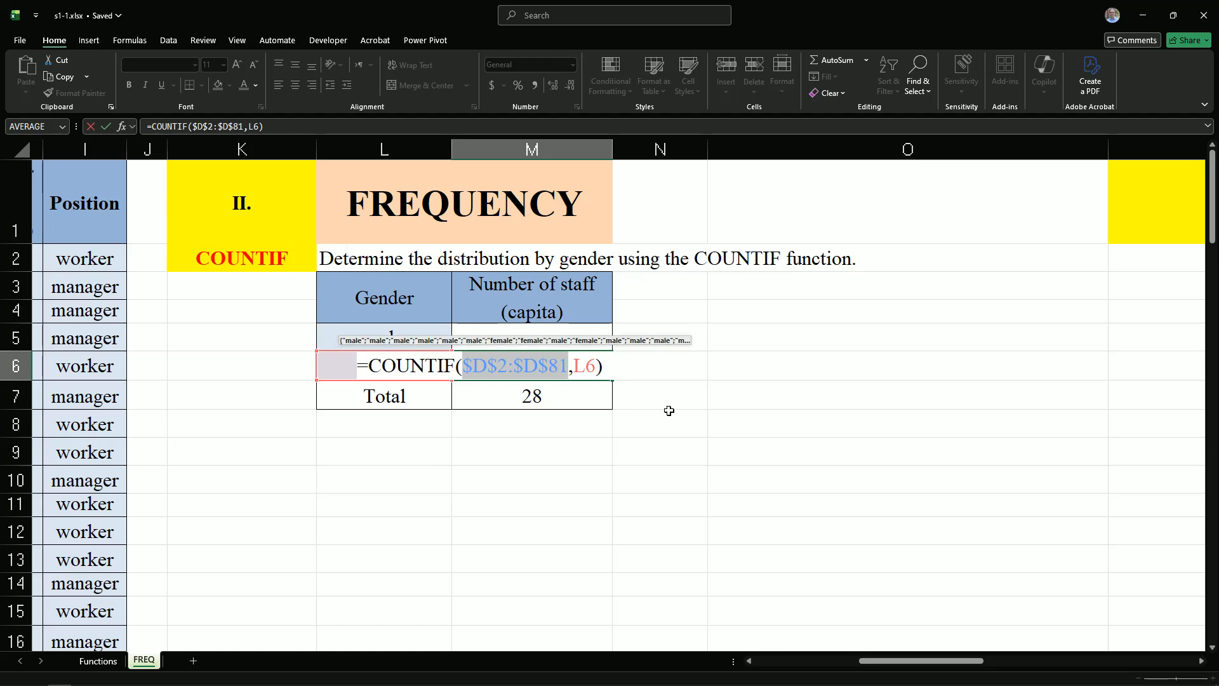
key(F4)
key(F4)
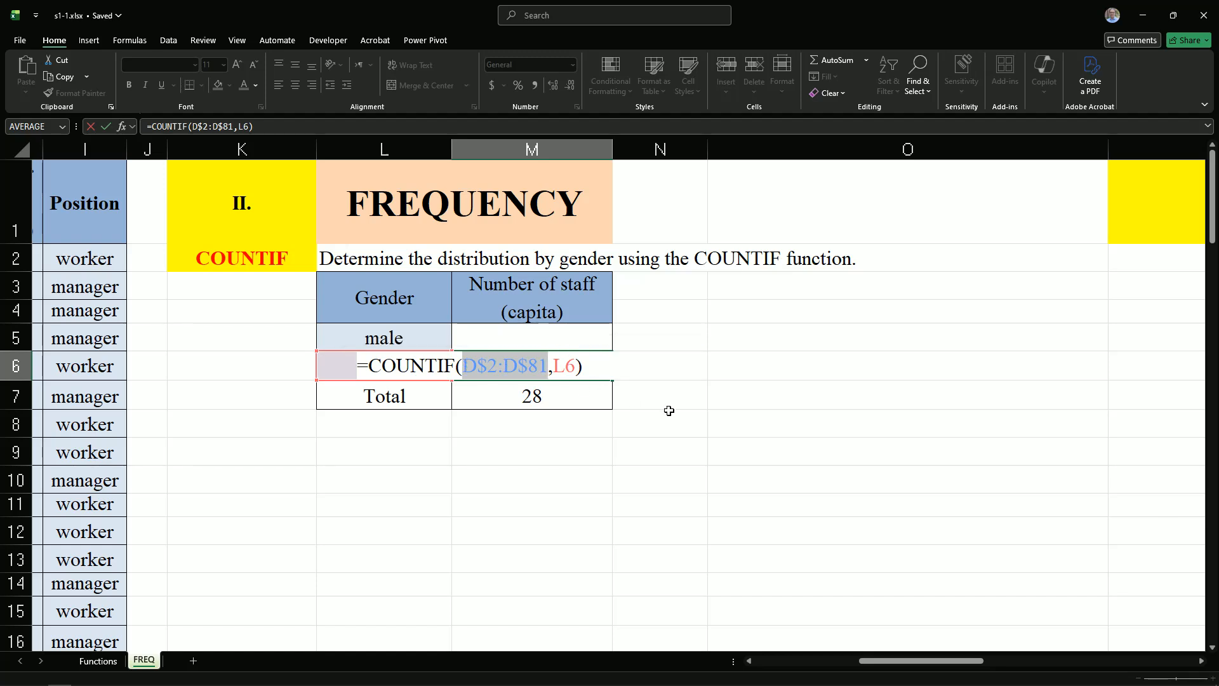
key(F4)
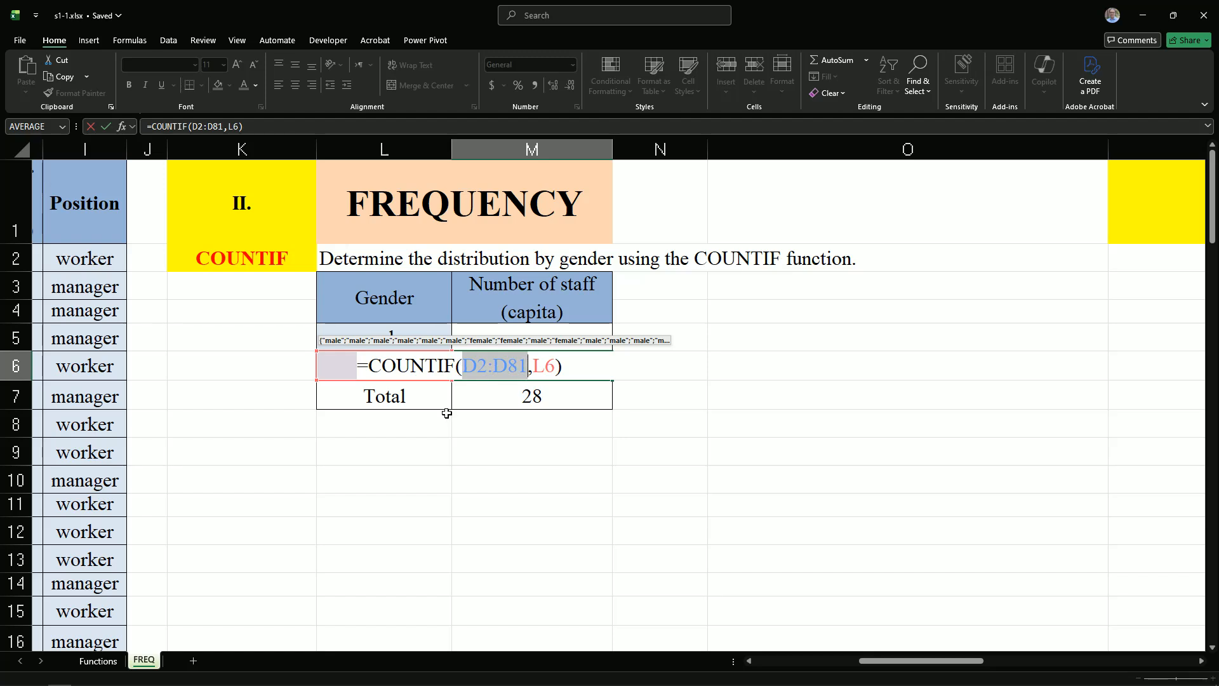
key(F4)
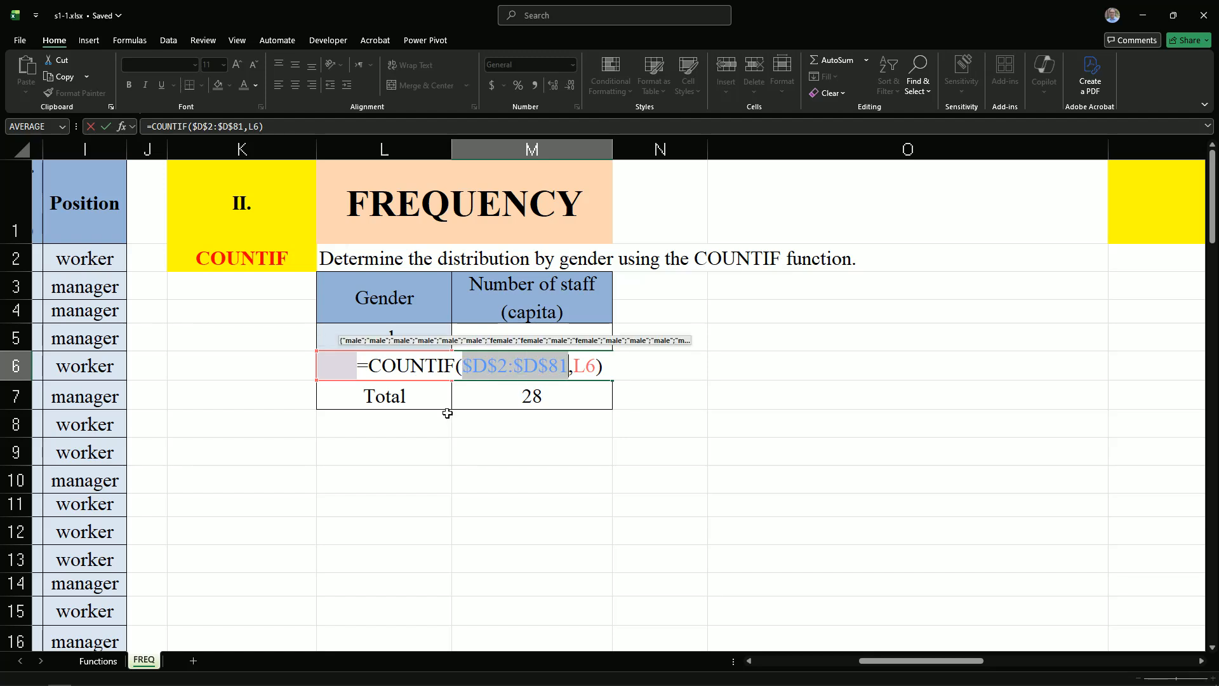
Inspect the row number of $D$2 in M6's formula, keep the formula and dismiss the Go To dialog.
drag(474, 366, 508, 366)
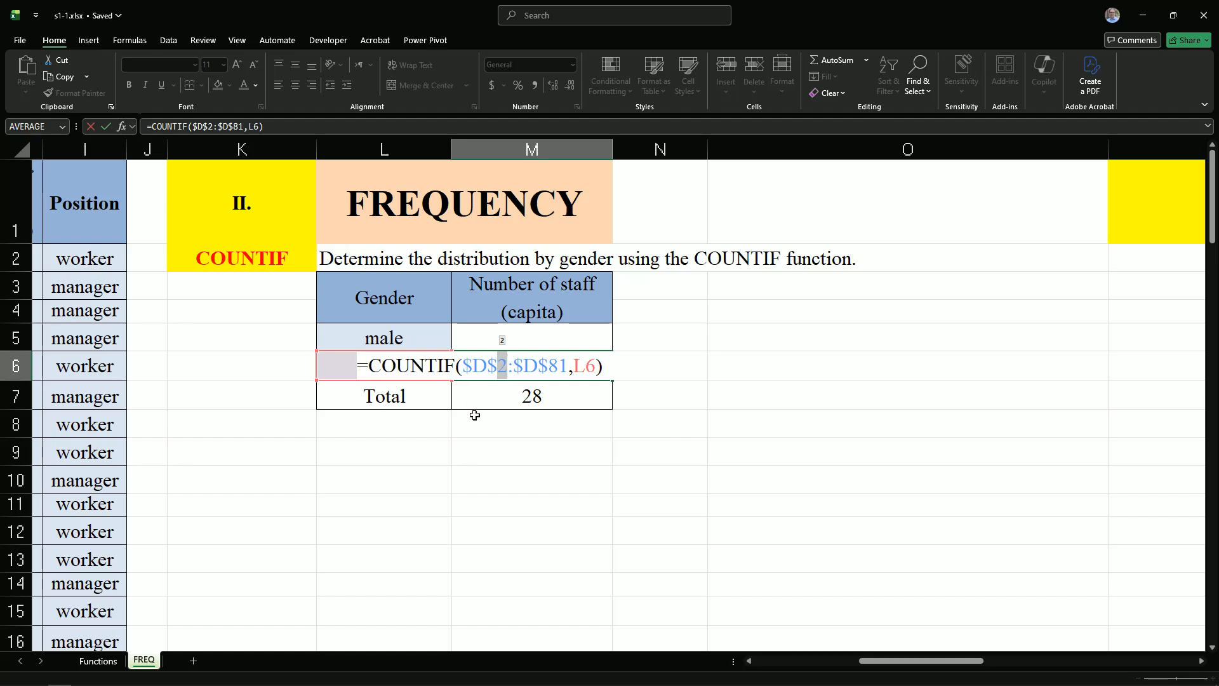
key(ctrl+Return)
key(F5)
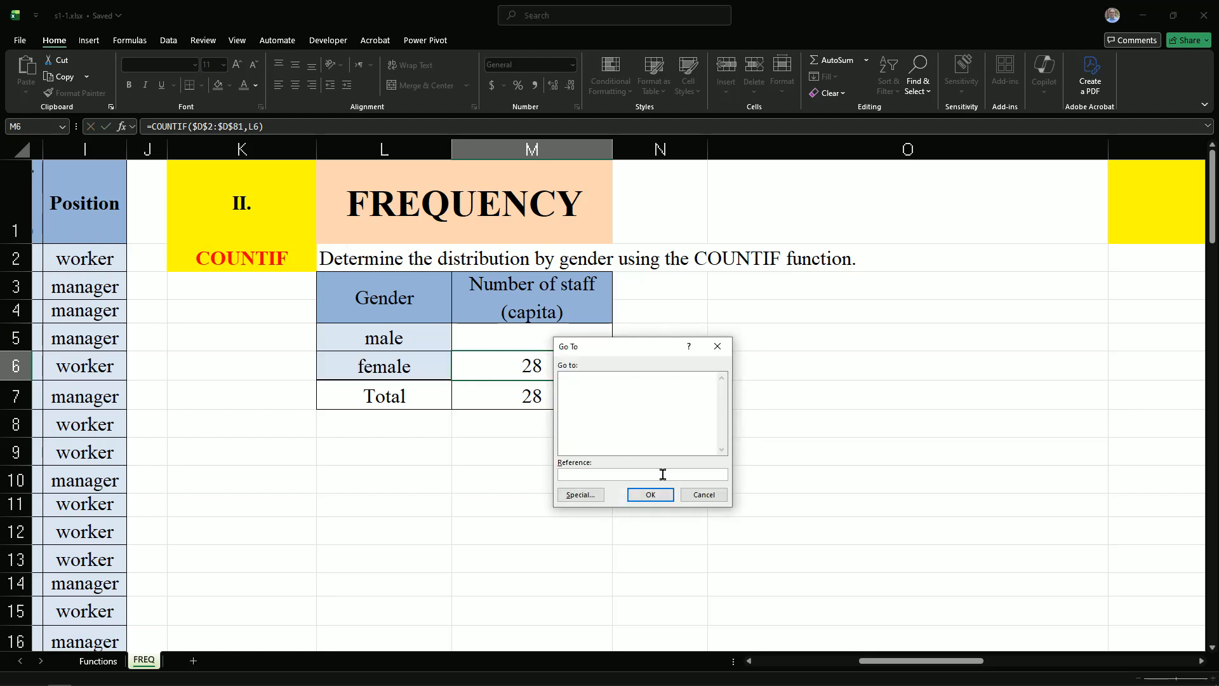
click(704, 495)
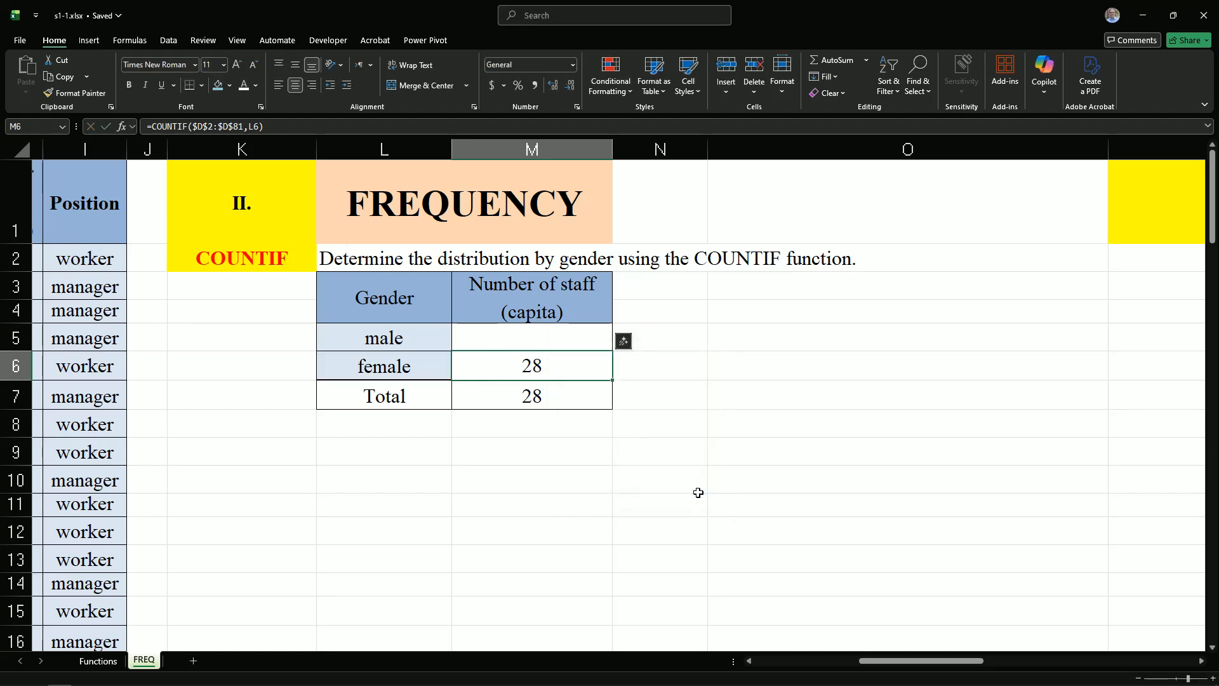
Cycle the range in M6's COUNTIF formula through its reference types to fully relative D2:D81, and discard the edit.
double_click(514, 367)
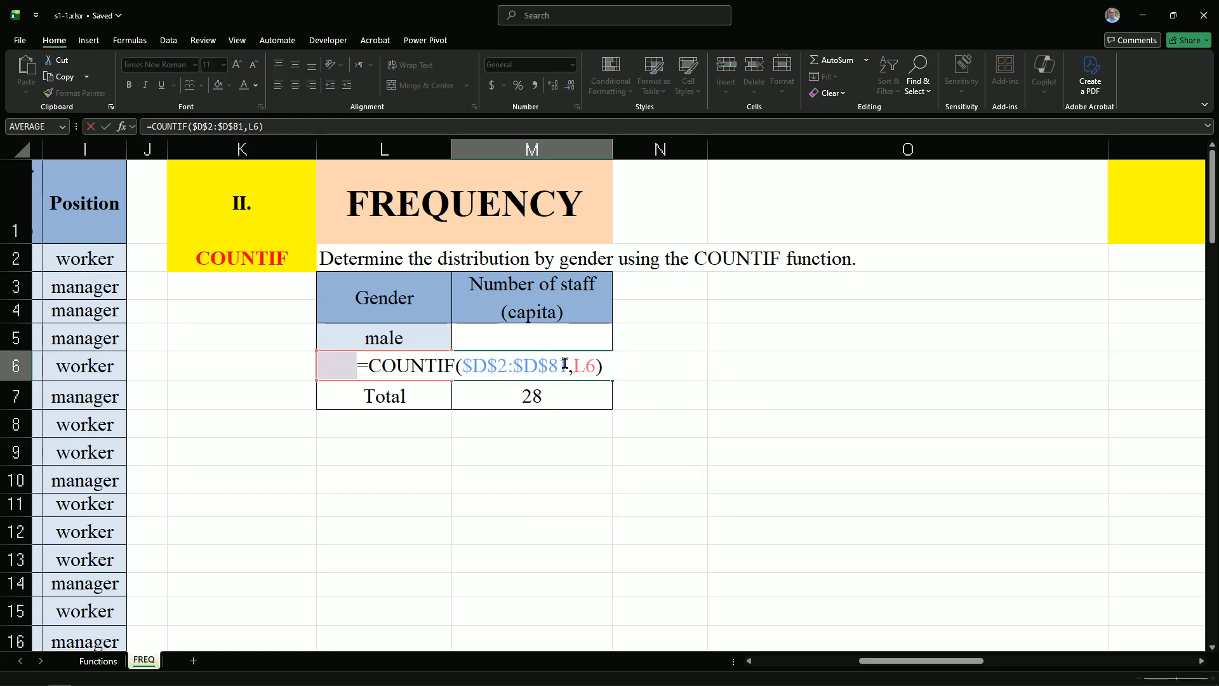
drag(567, 365, 462, 366)
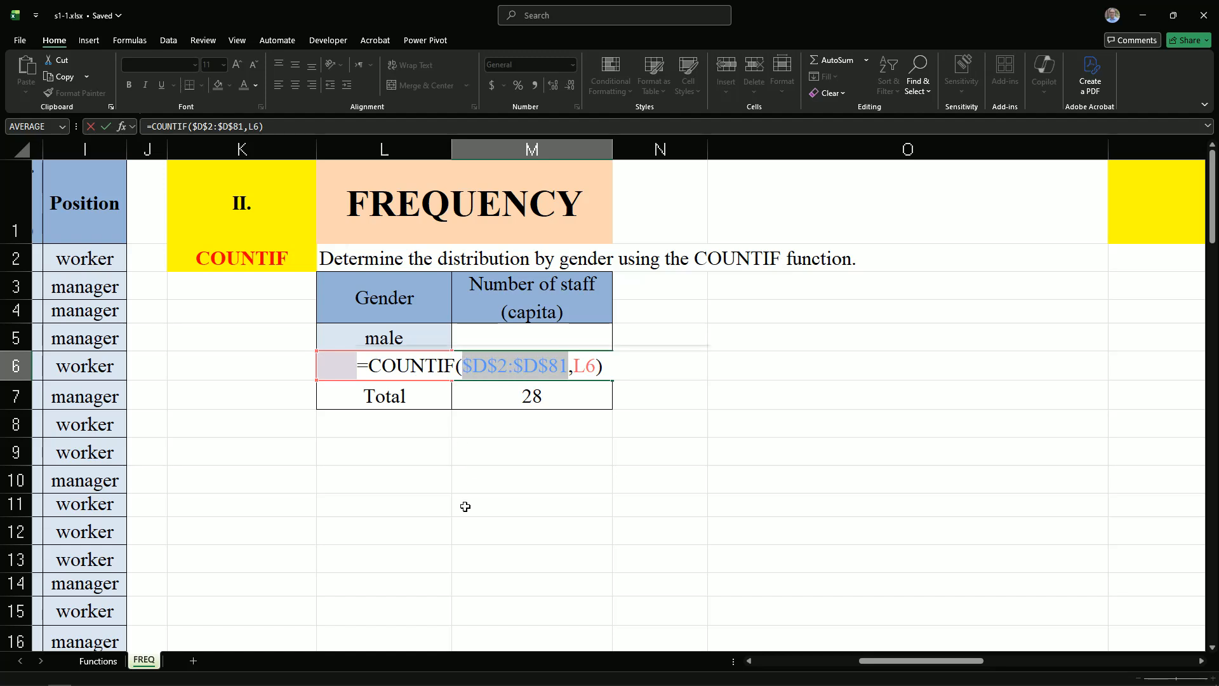
key(F4)
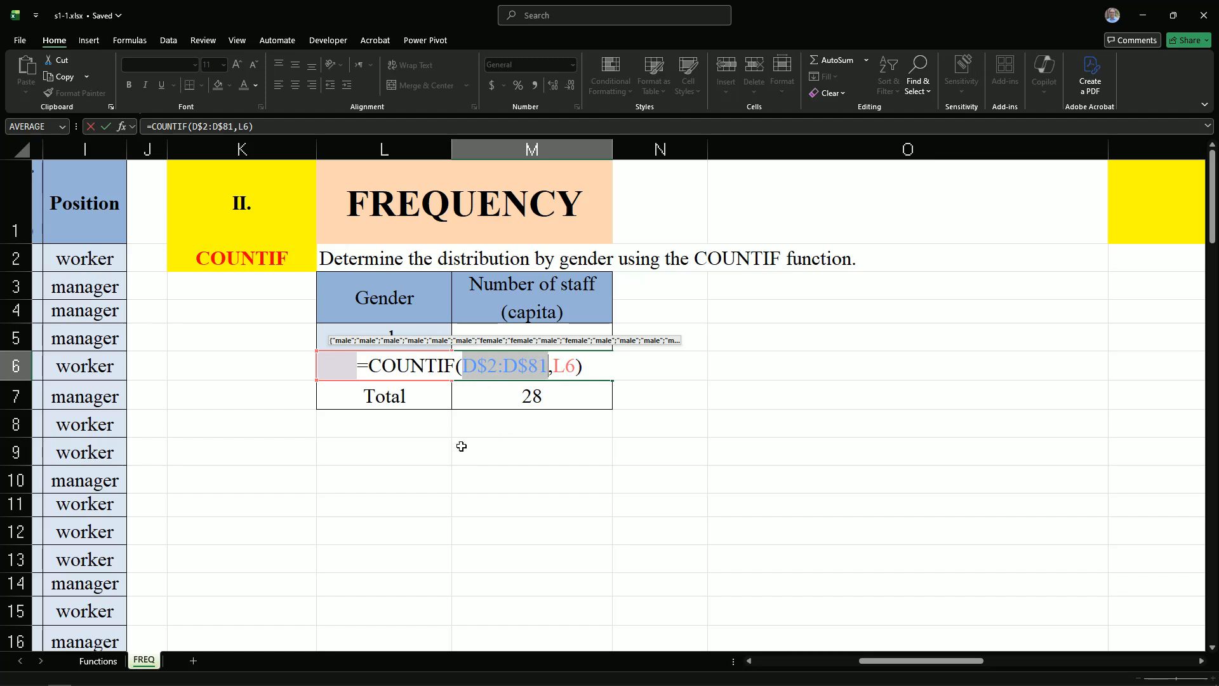
key(F4)
key(F4)
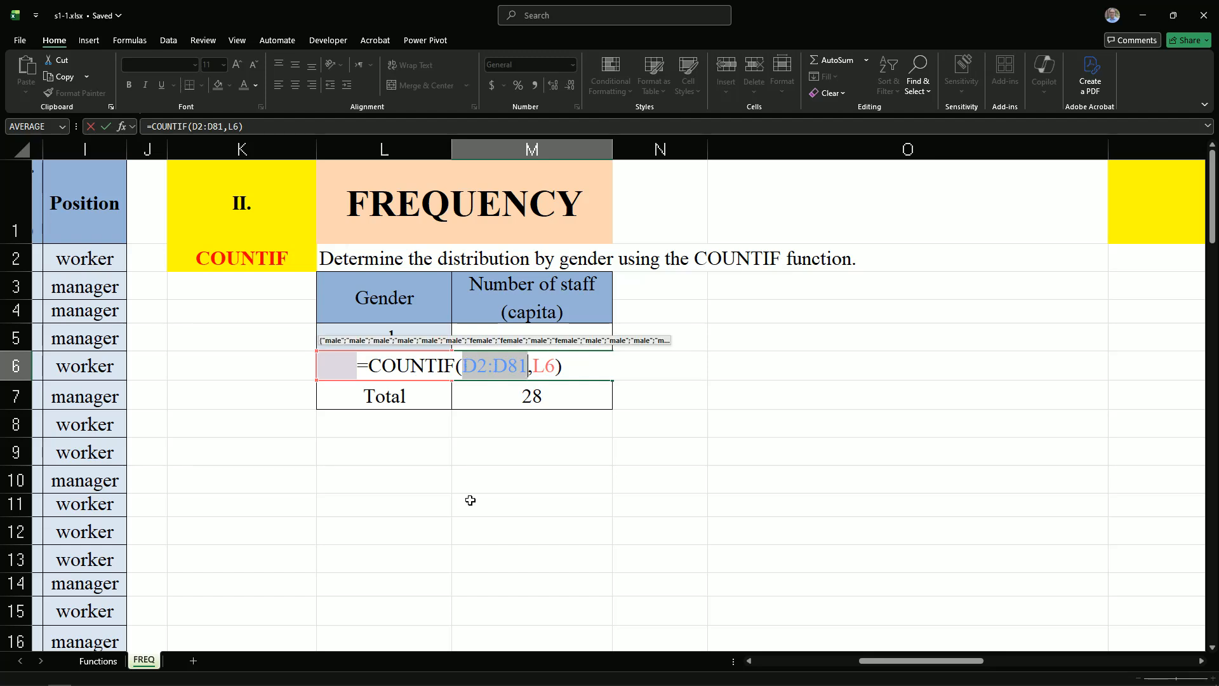
click(471, 502)
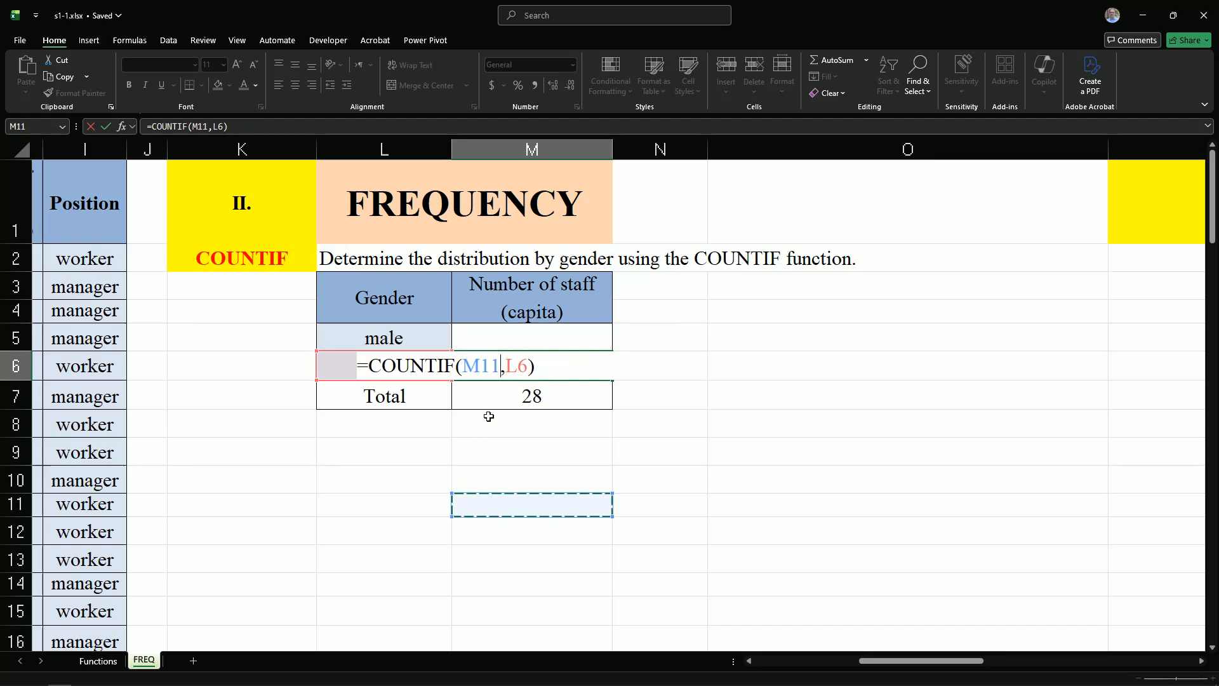
key(Escape)
Keep M6's formula =COUNTIF($D$2:$D$81,L6) and fill it upward into the male count cell M5.
double_click(512, 369)
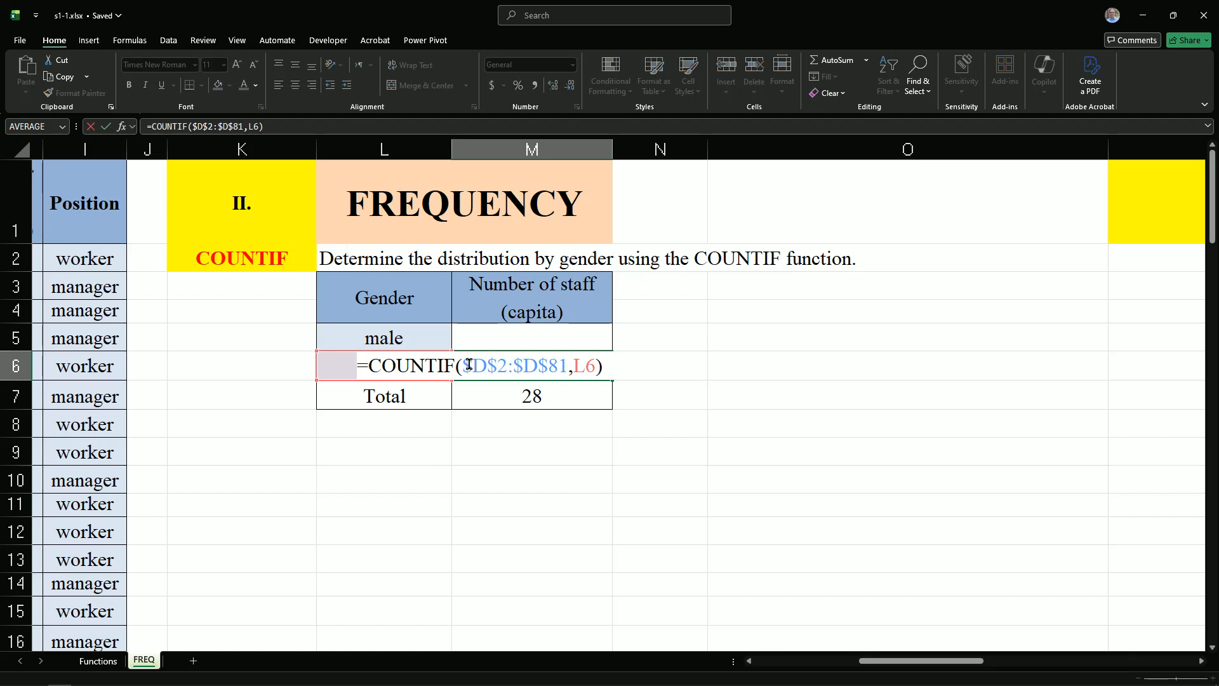
click(606, 367)
key(Return)
click(585, 365)
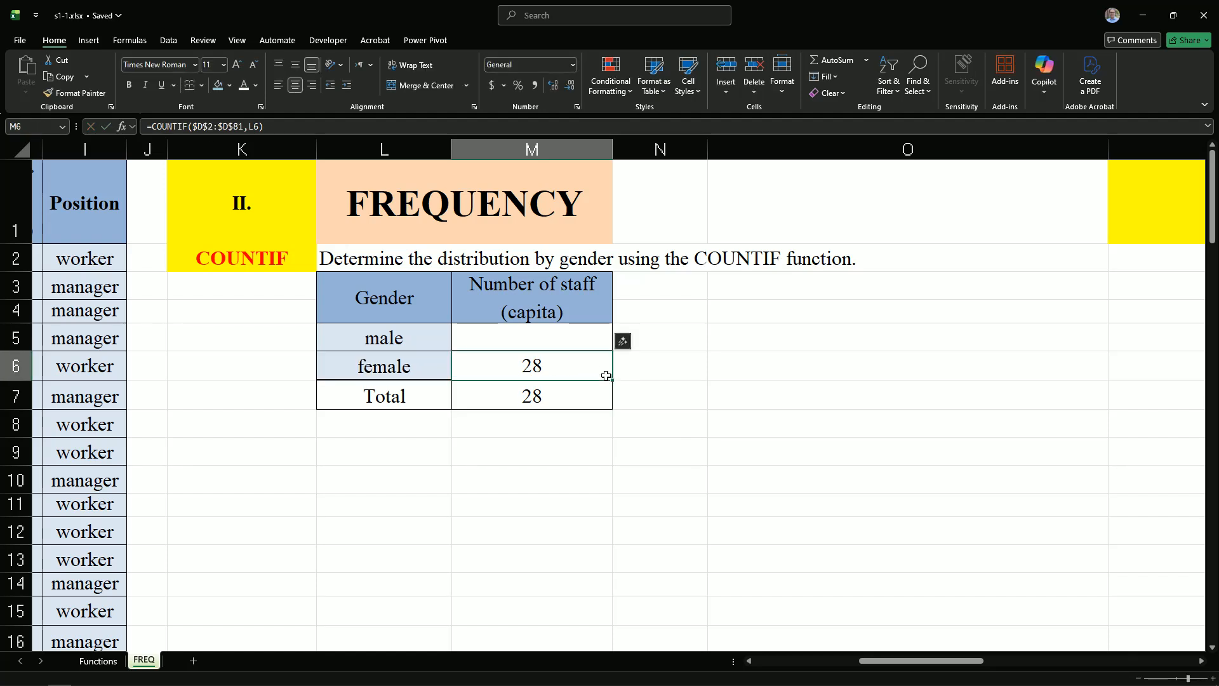
drag(612, 380, 613, 334)
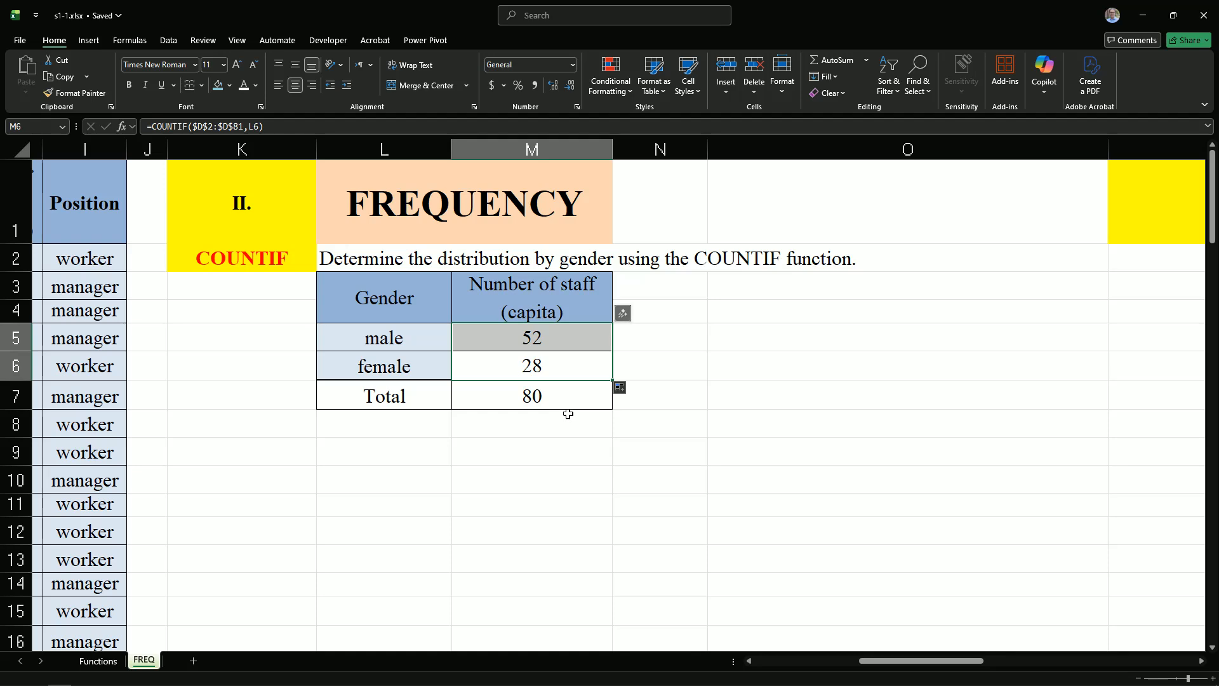
Examine the FREQUENCY formula in M20 of the number-of-children table, including its data range $F$2:$F$81 and bins L20:L24.
scroll(499, 432, down, 3)
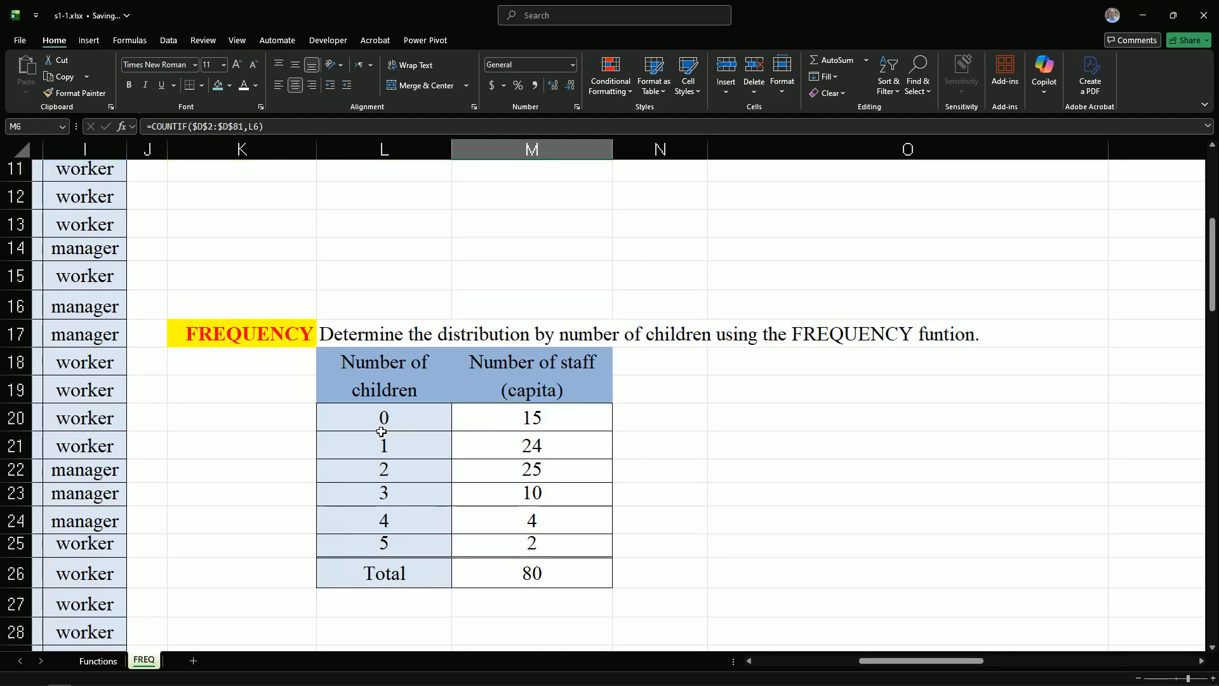
scroll(381, 426, up, 3)
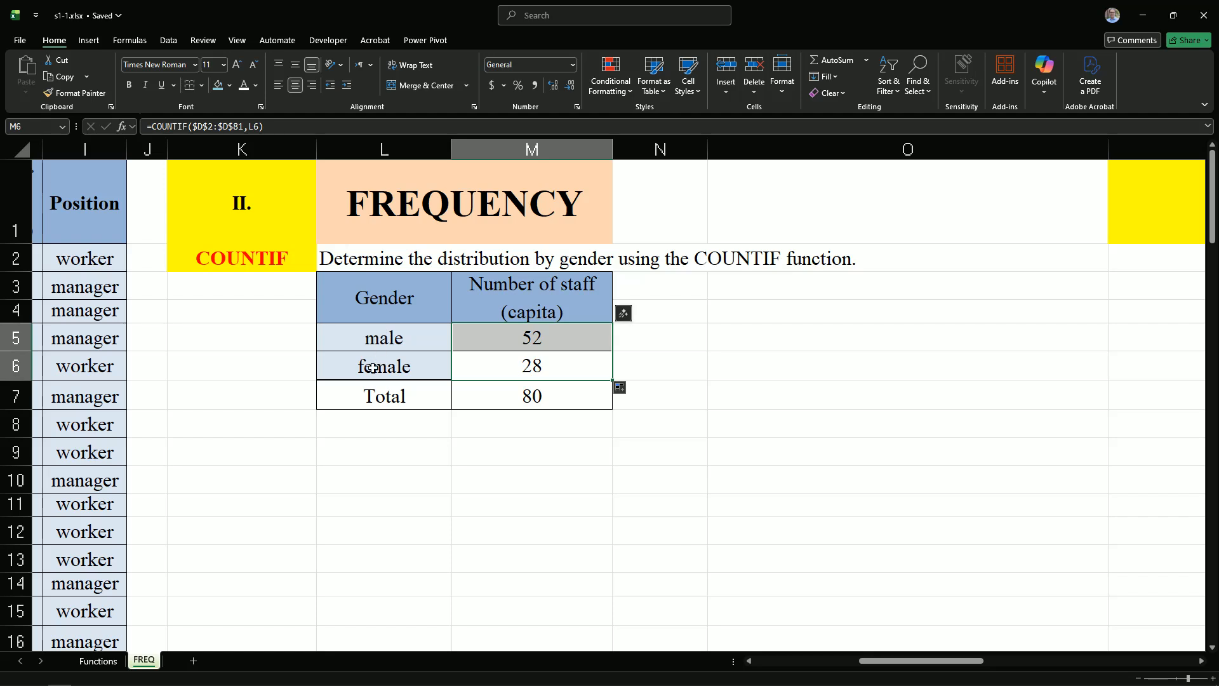
scroll(373, 368, down, 4)
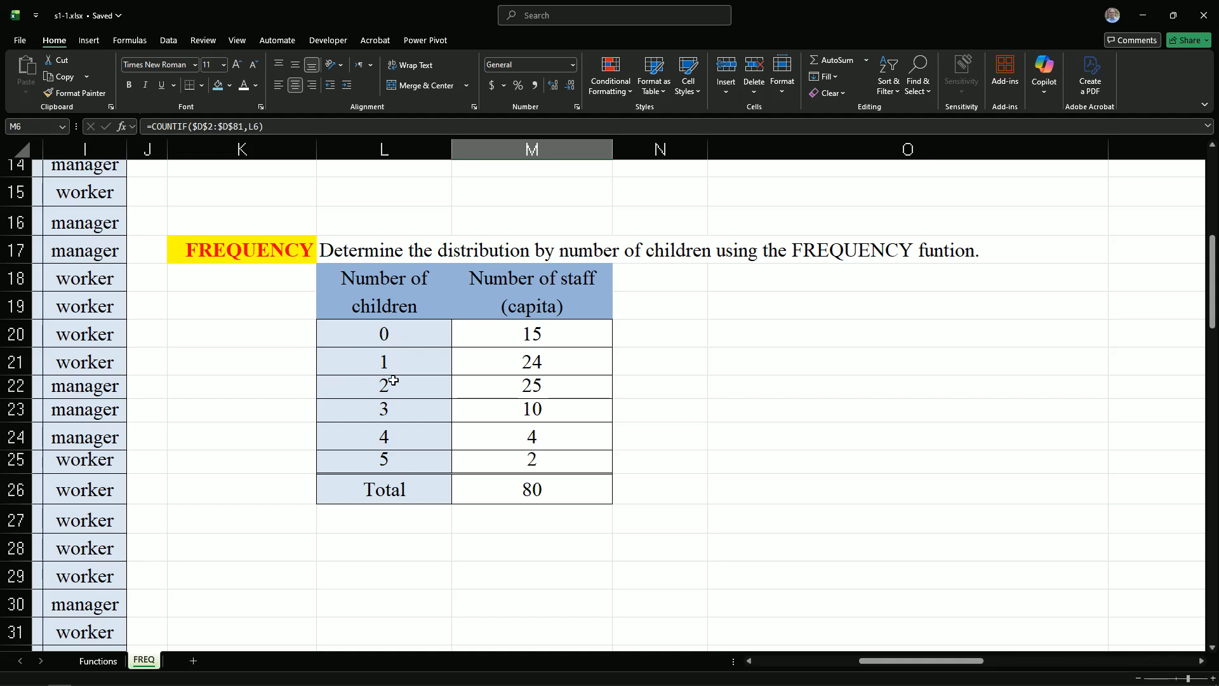
double_click(558, 334)
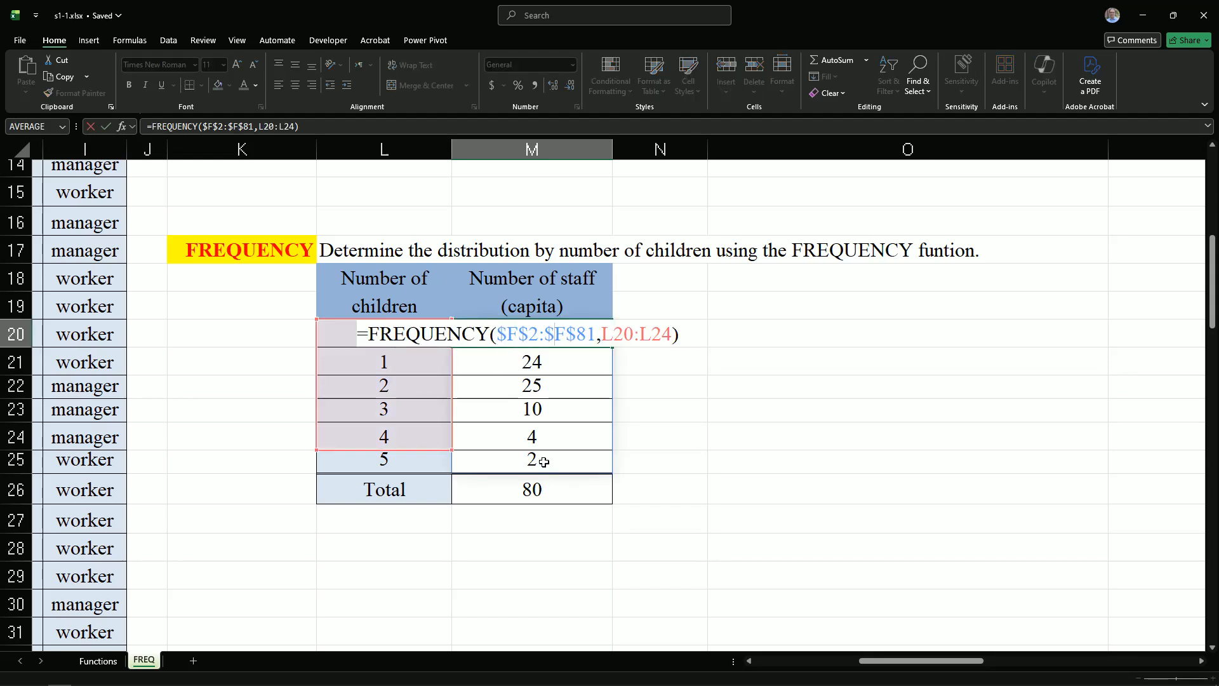
key(ctrl+Return)
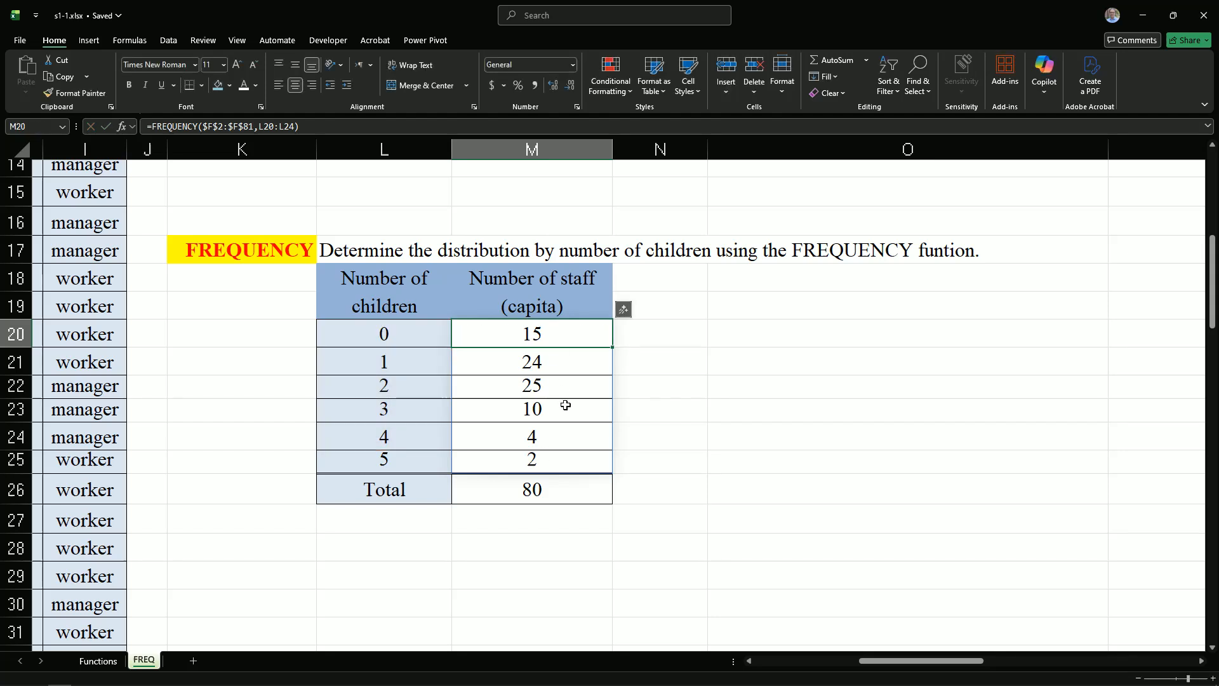
double_click(555, 335)
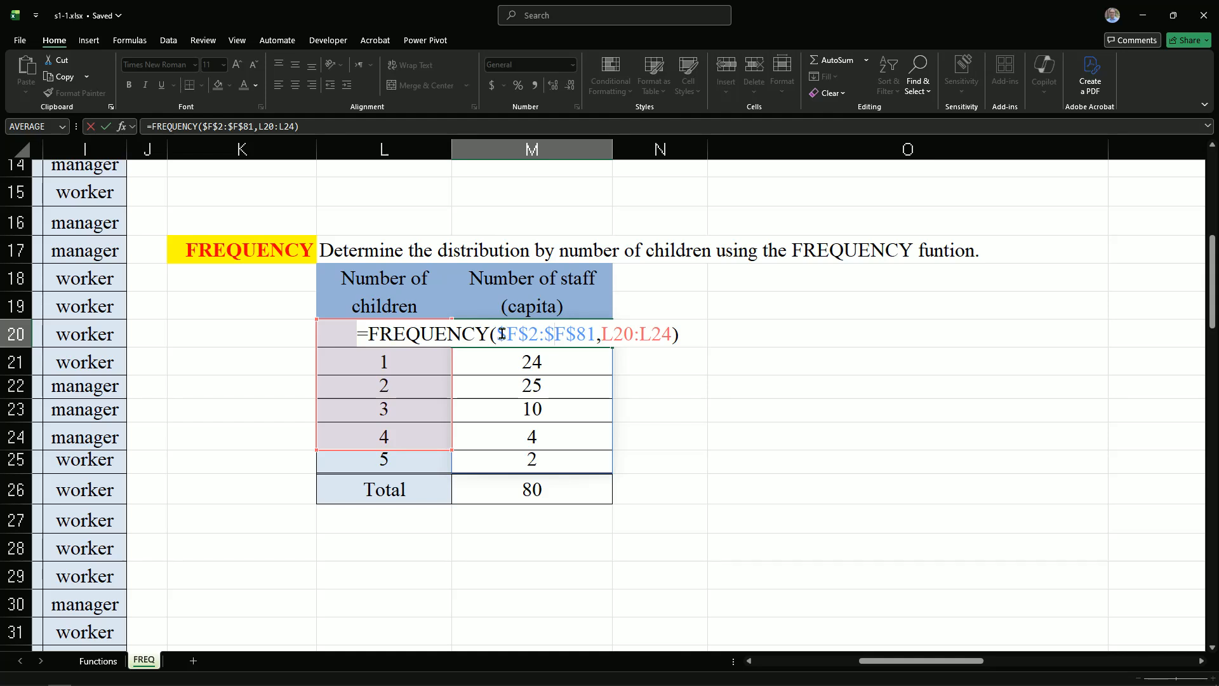
drag(499, 333, 594, 333)
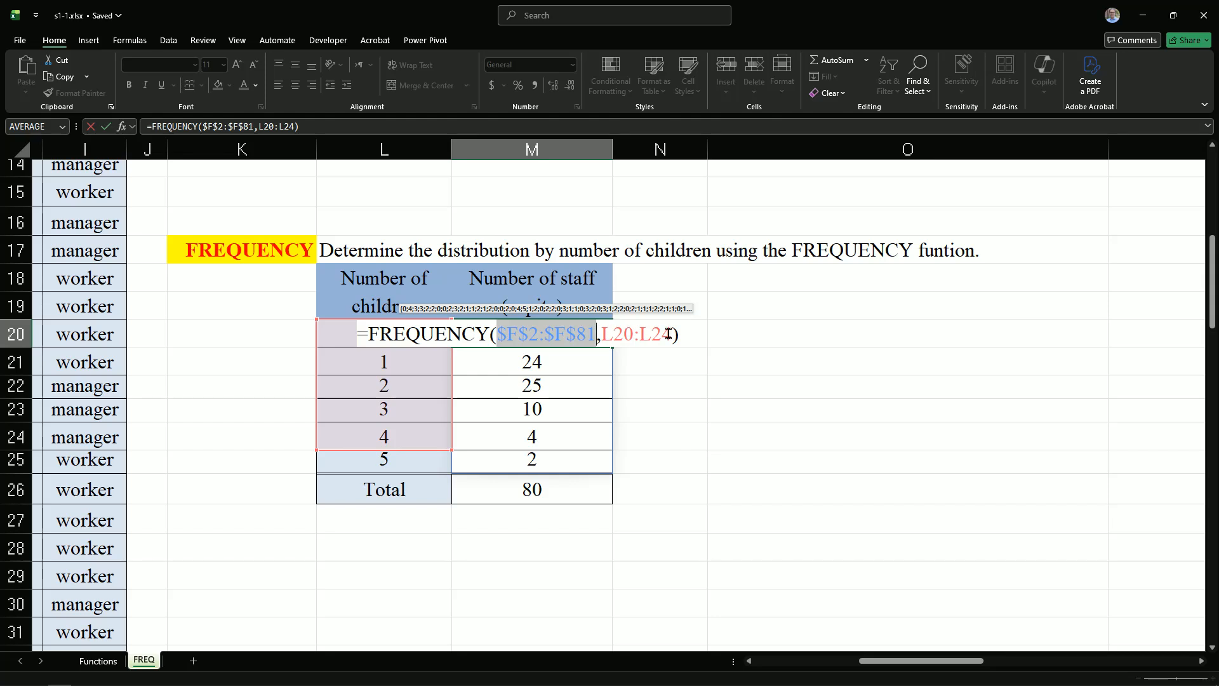
key(Return)
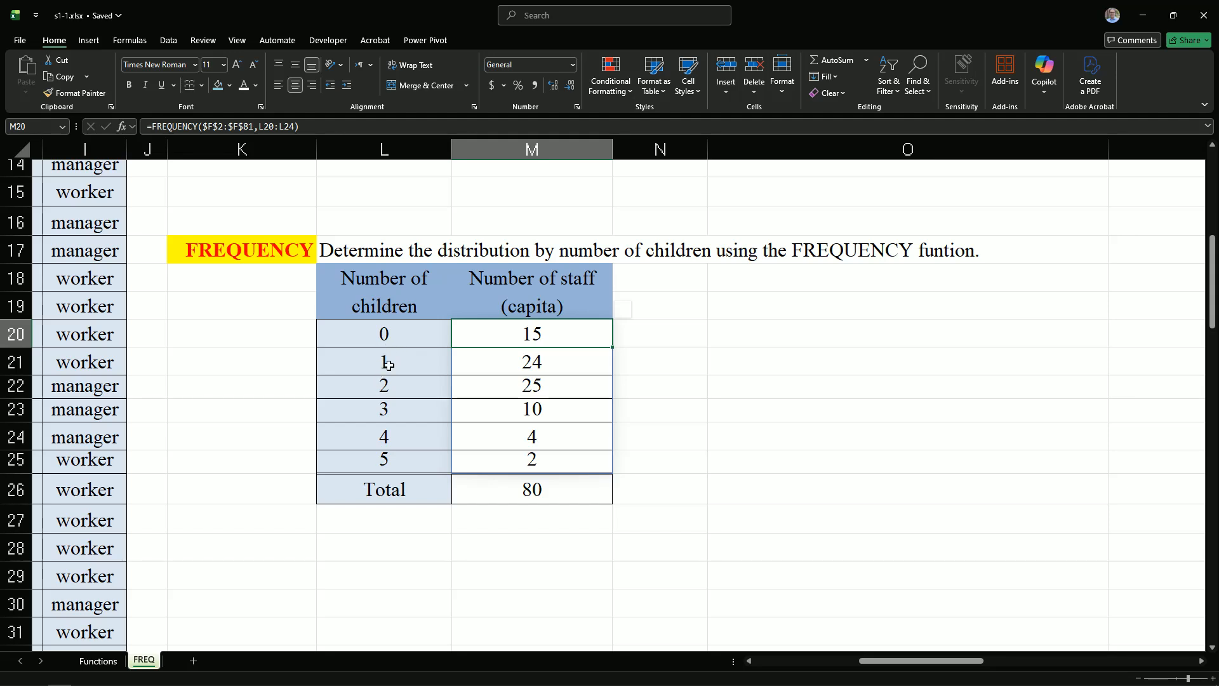
Inspect the number-of-children categories in L23:L25 and the staff count formula in M25.
click(384, 437)
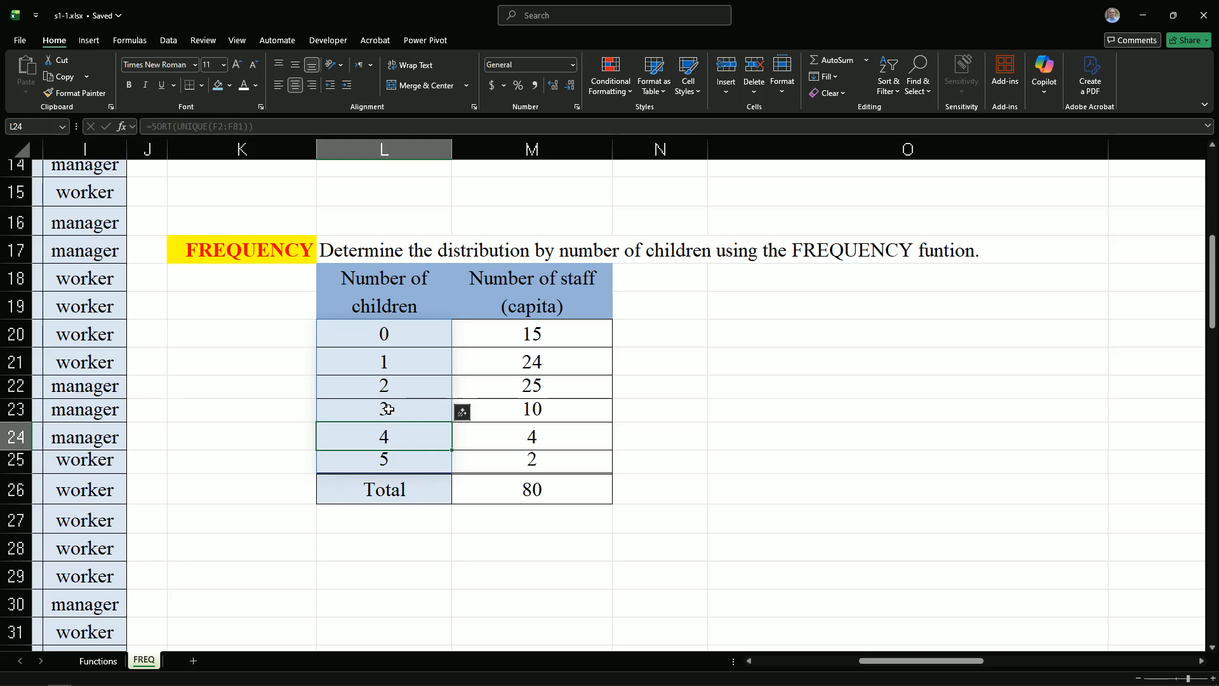
click(389, 409)
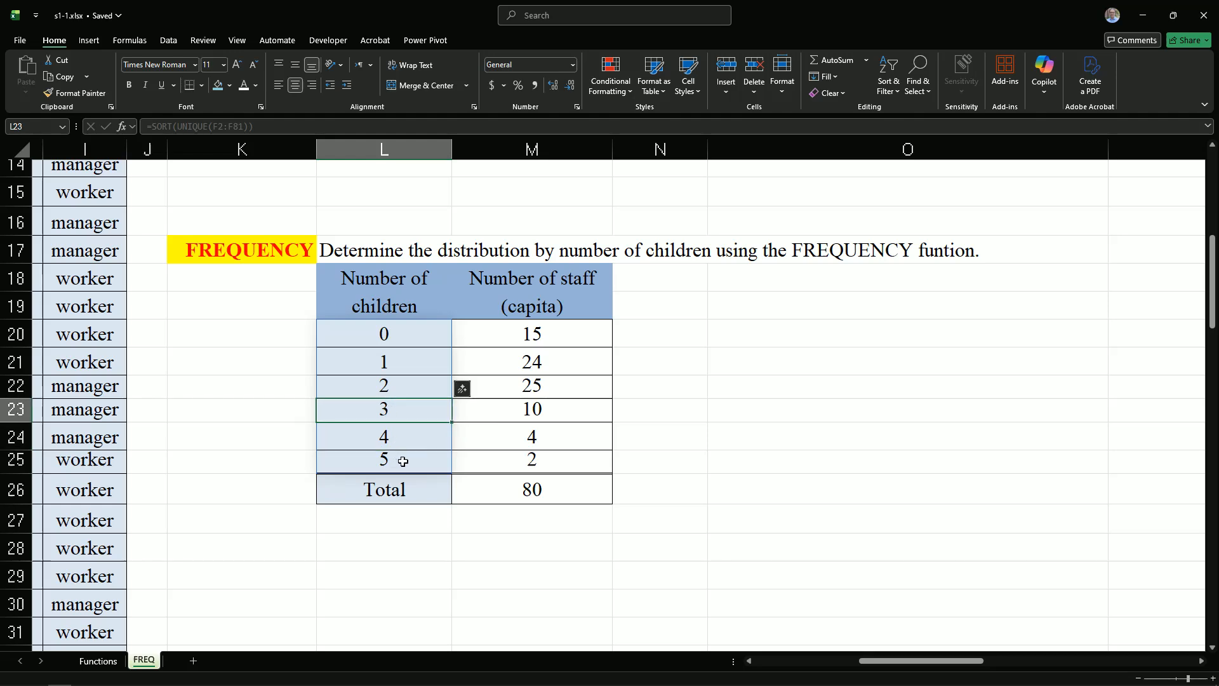
click(400, 458)
click(585, 461)
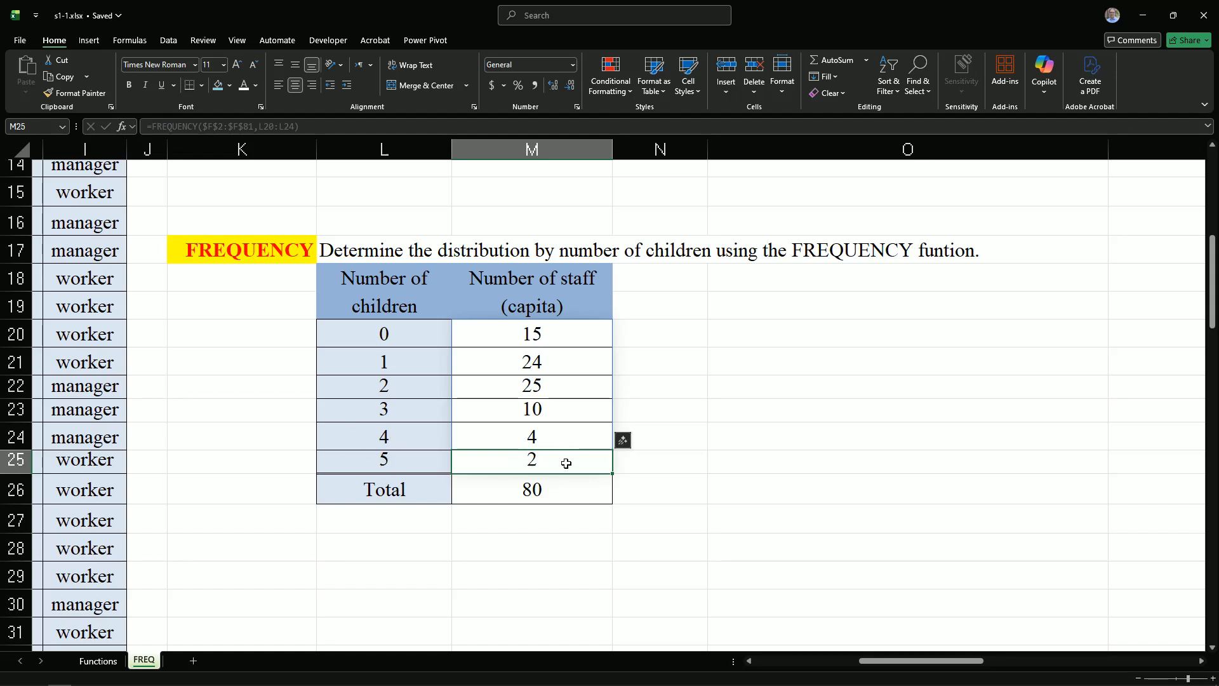
click(403, 463)
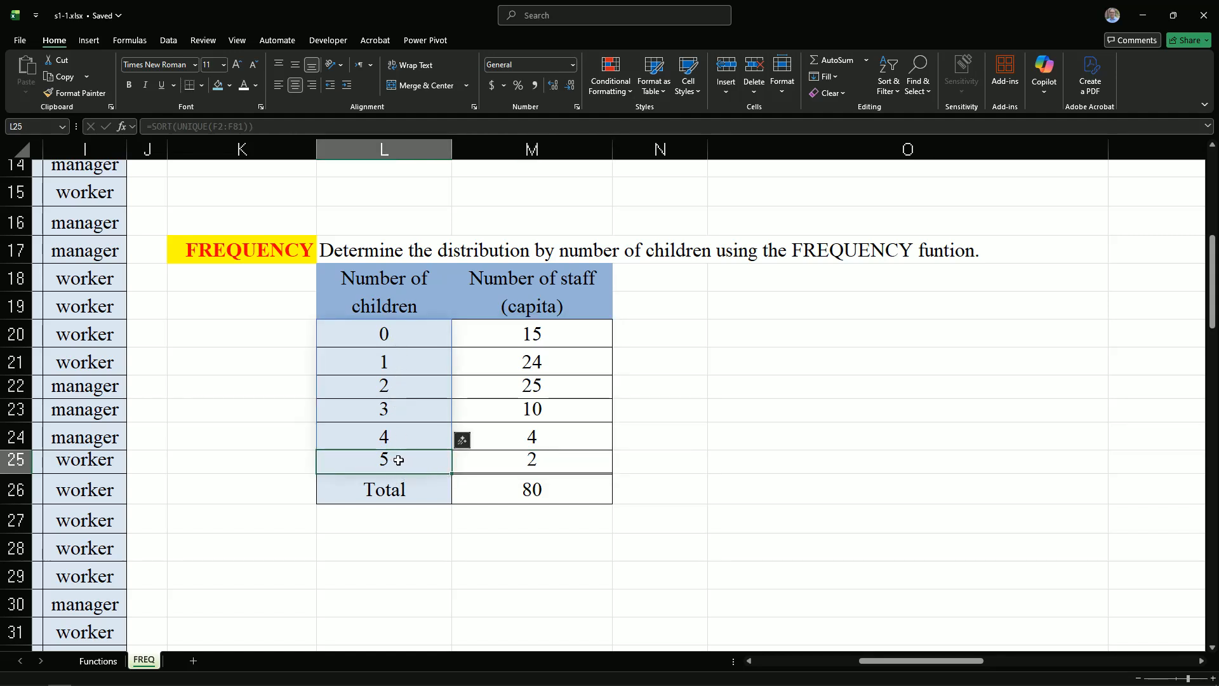
Clear the total in M26 and enter a sum of the staff counts M20:M25 as =SUM(M20#).
click(539, 490)
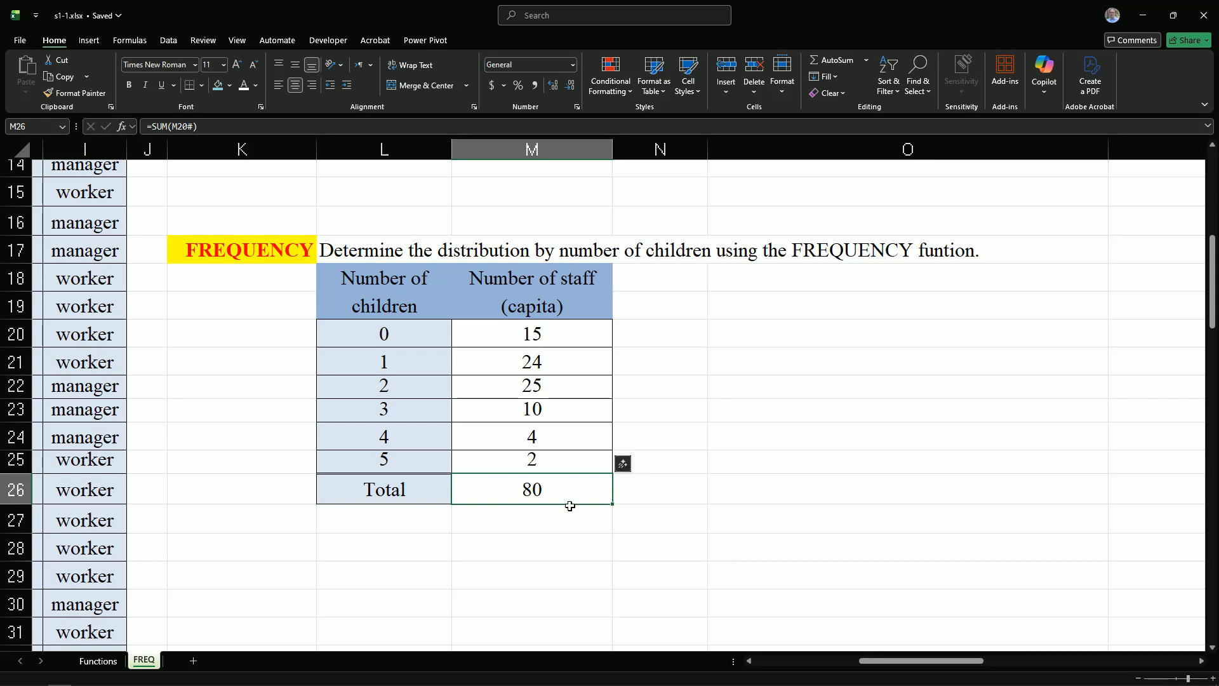
key(Delete)
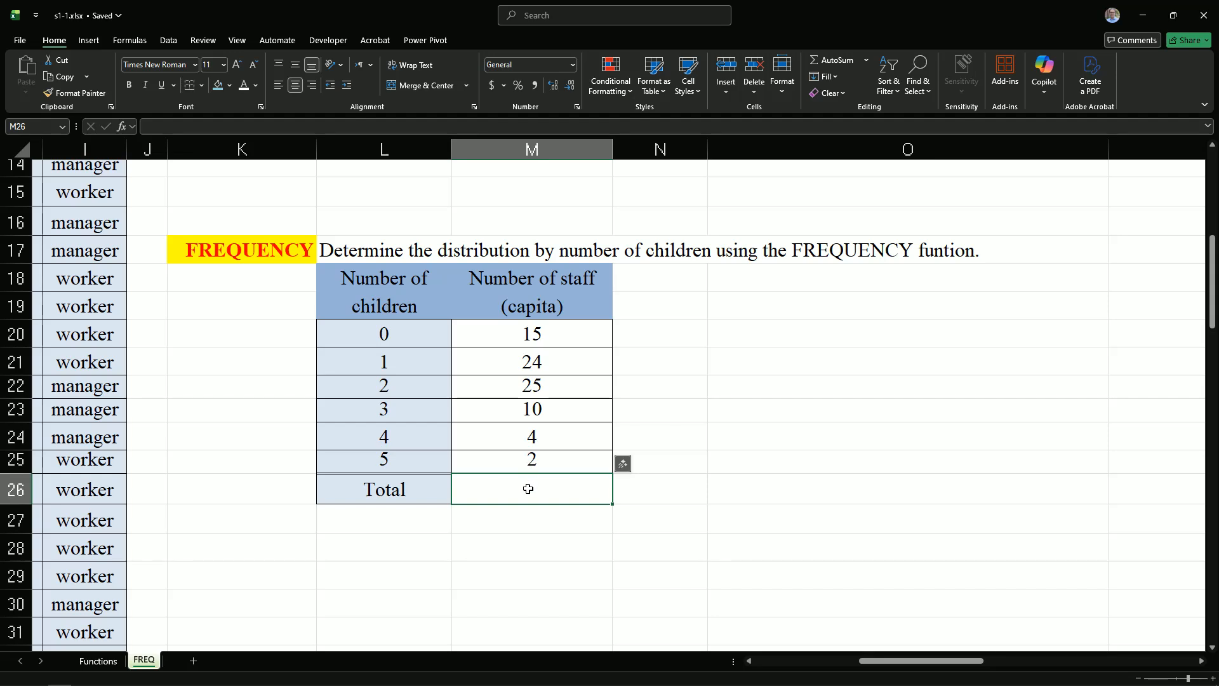
text(=sum()
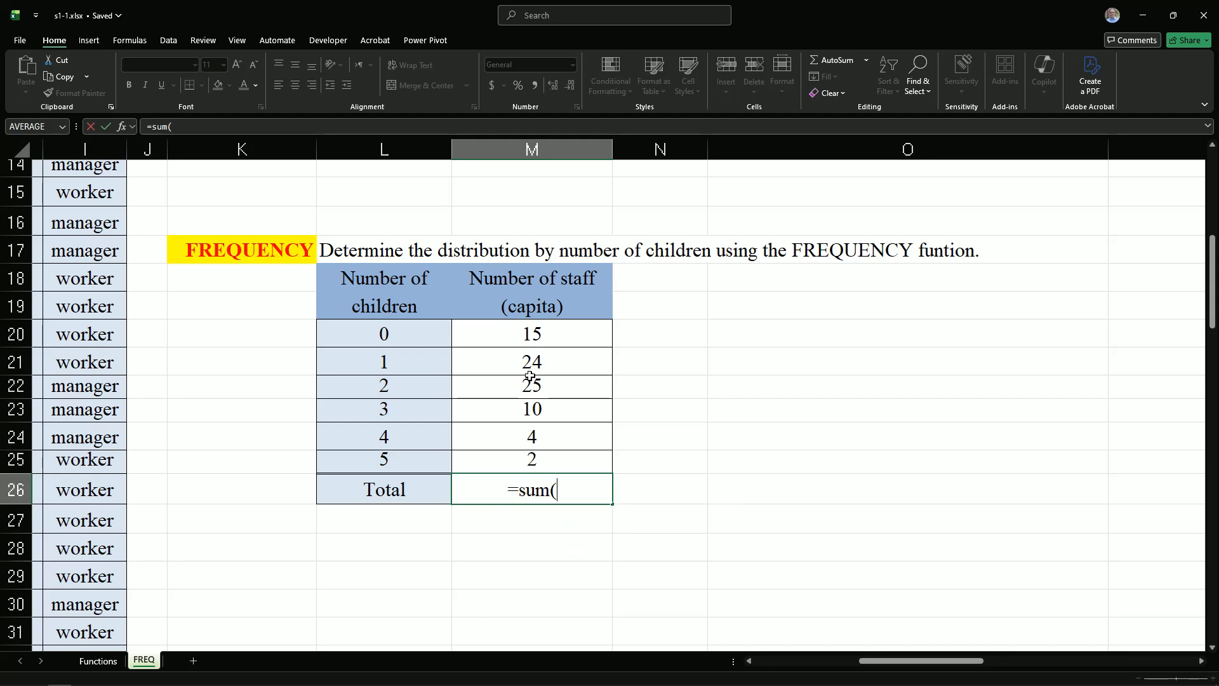
drag(524, 327, 532, 459)
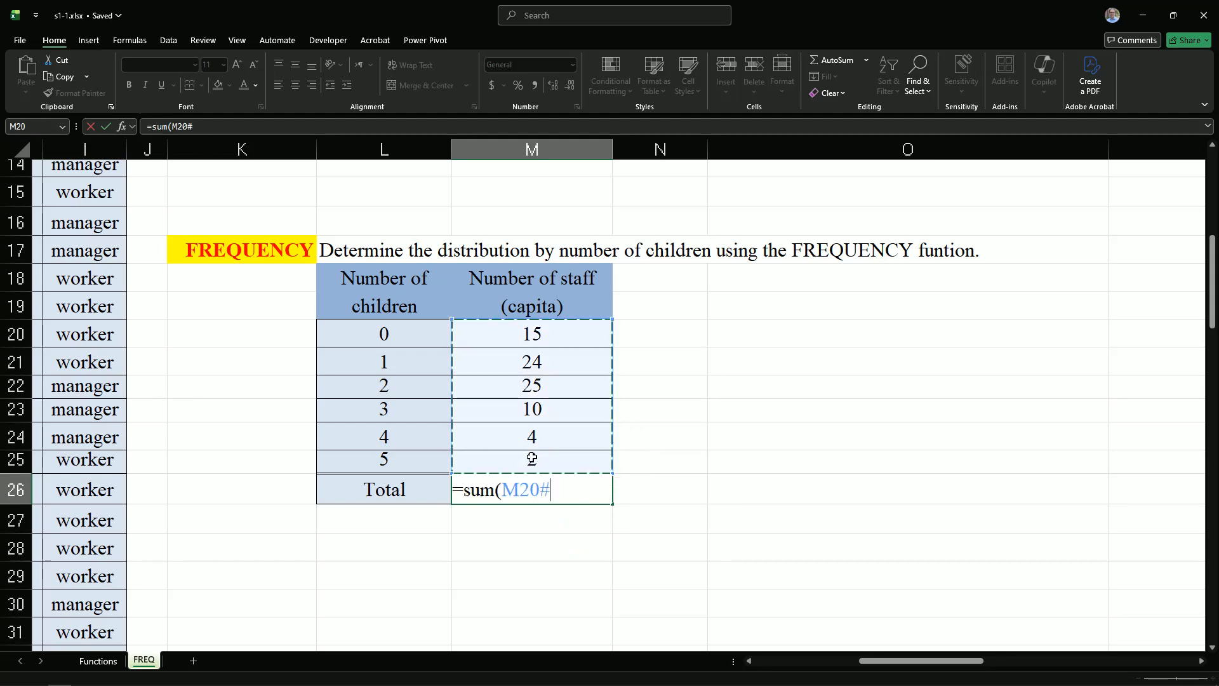
key(Return)
Clear the total in M26 and recreate it with AutoSum as =SUM(M20#).
click(540, 493)
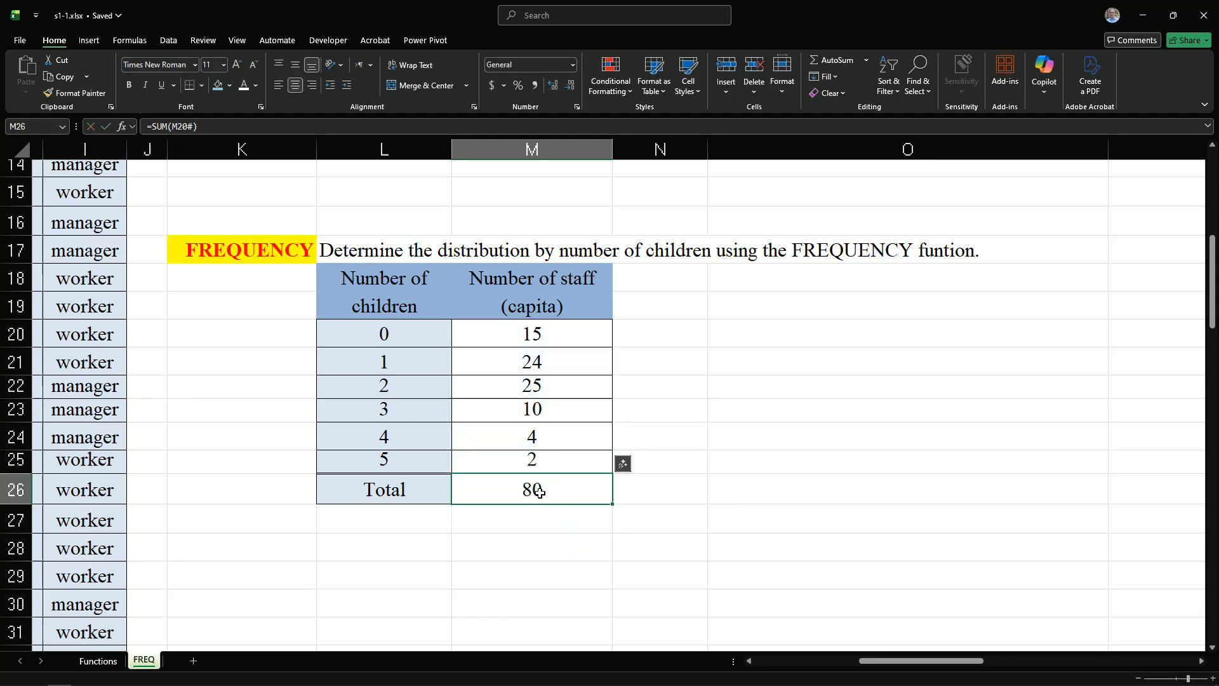
key(Delete)
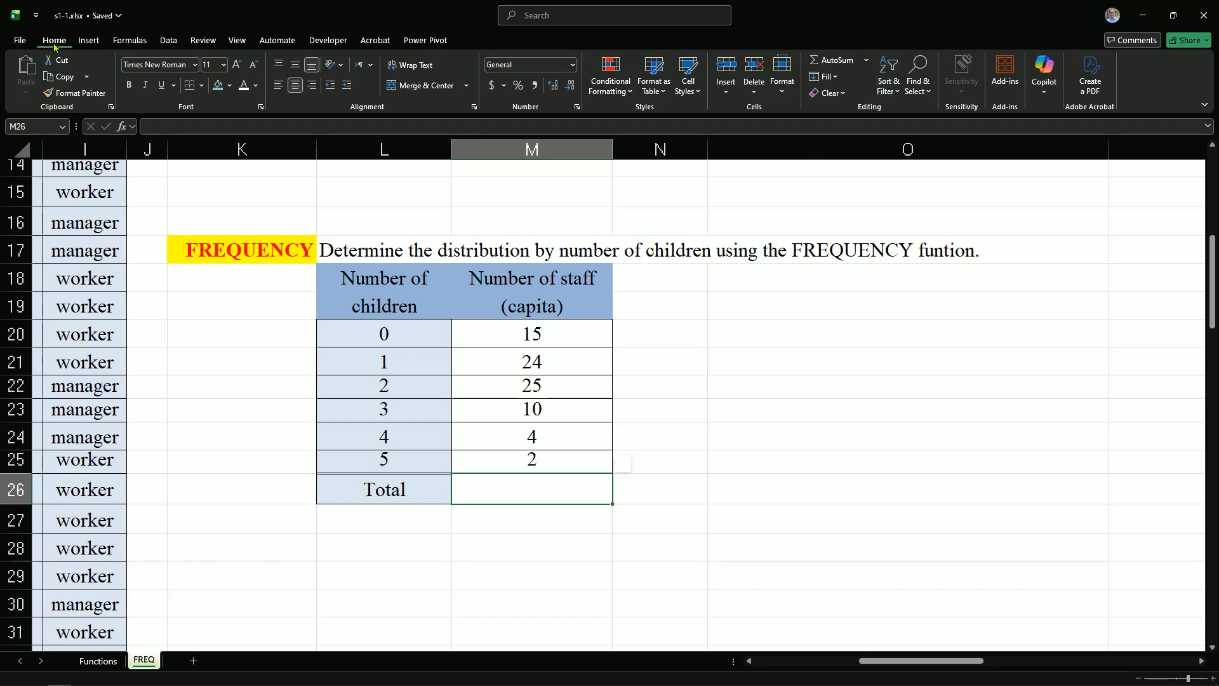
click(889, 83)
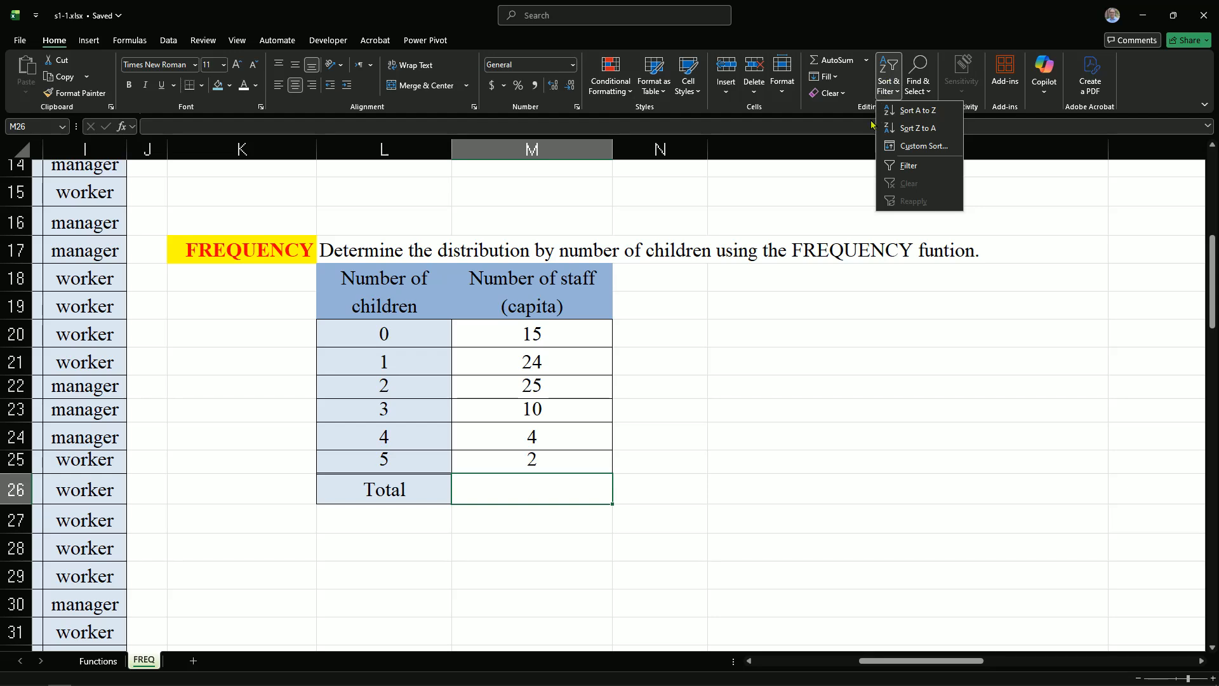
click(834, 62)
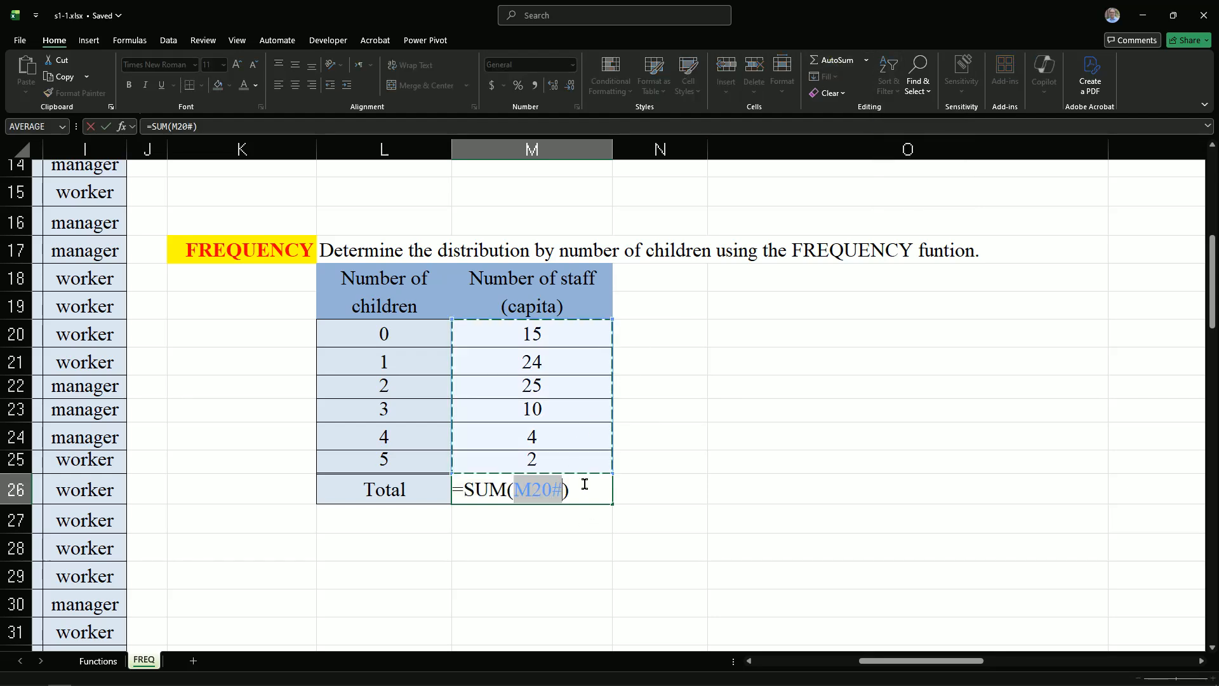
key(Return)
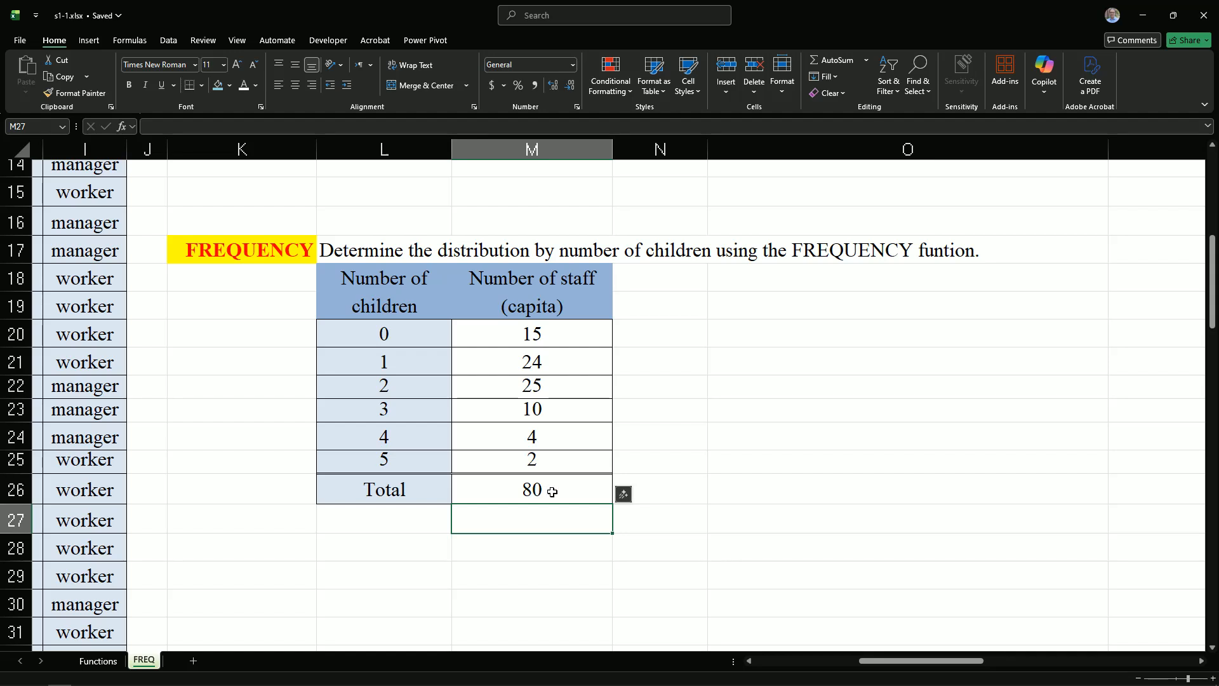
Clear the total in M26 and extend M20's bins through L25, giving =FREQUENCY($F$2:$F$81,L20#).
click(552, 493)
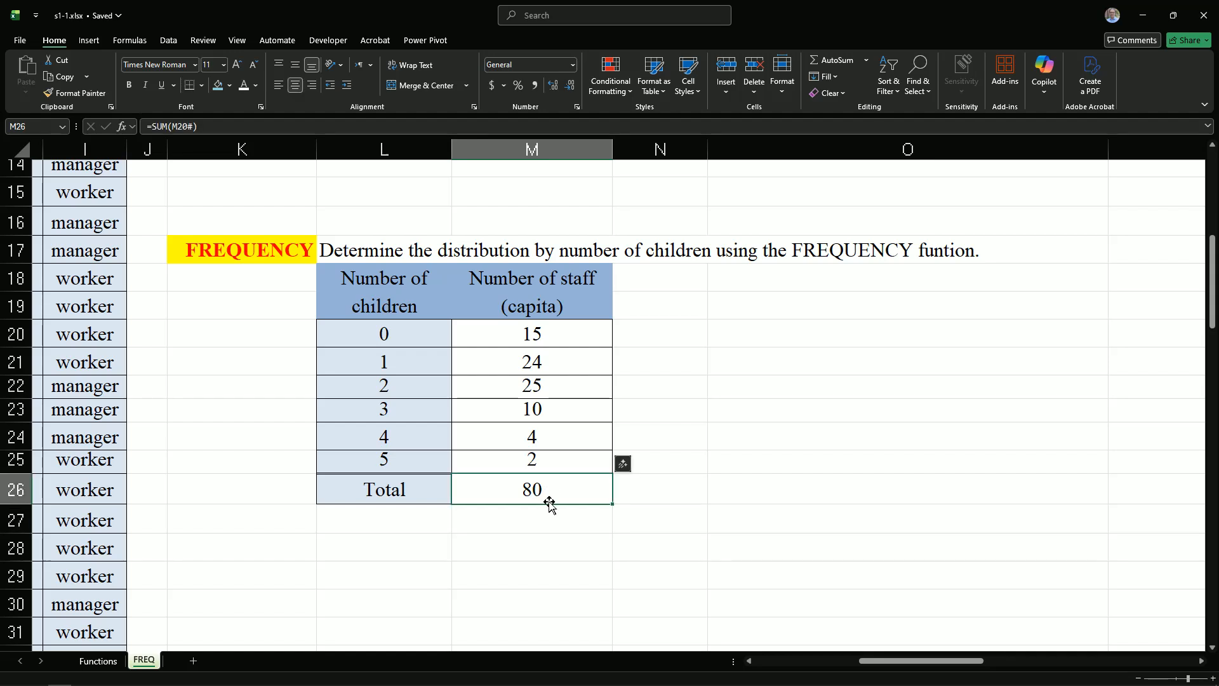
key(Delete)
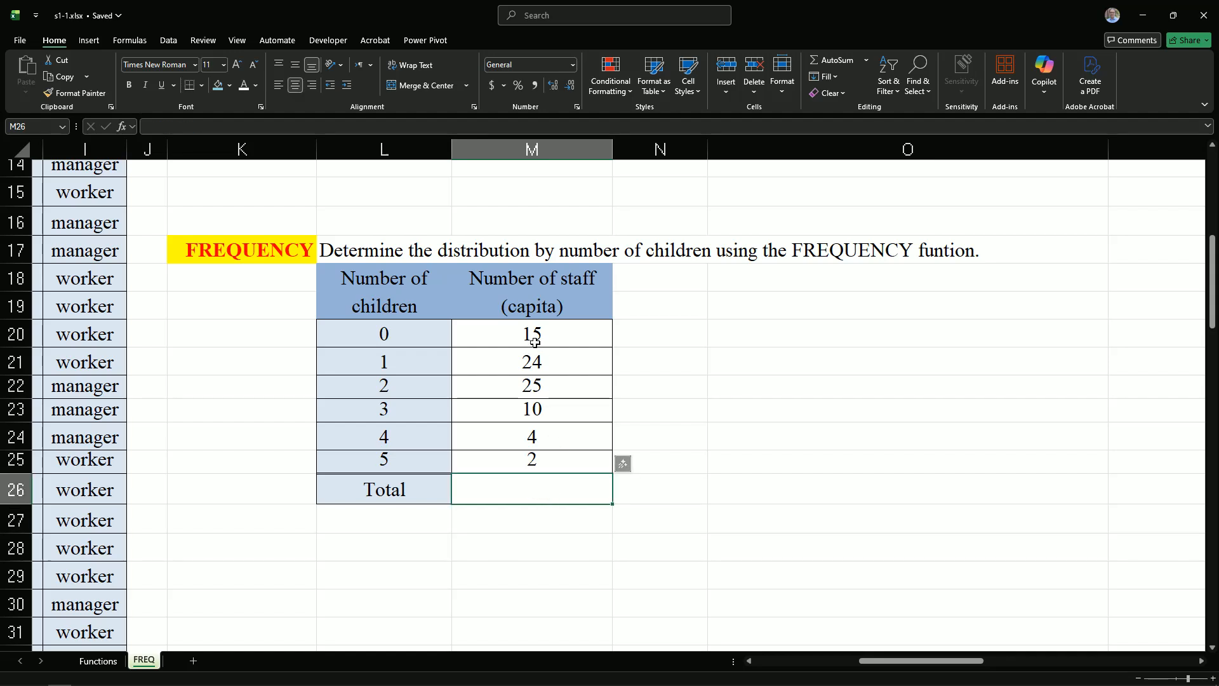
drag(556, 359, 564, 440)
click(558, 331)
double_click(558, 331)
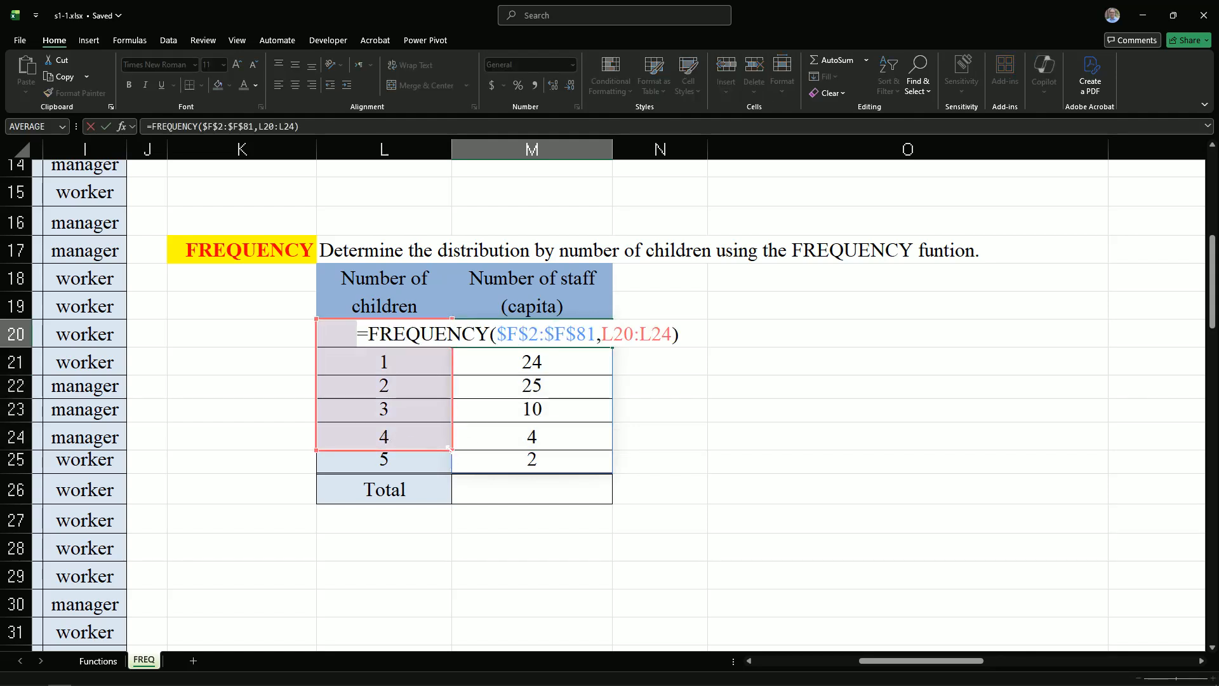
drag(452, 449, 452, 469)
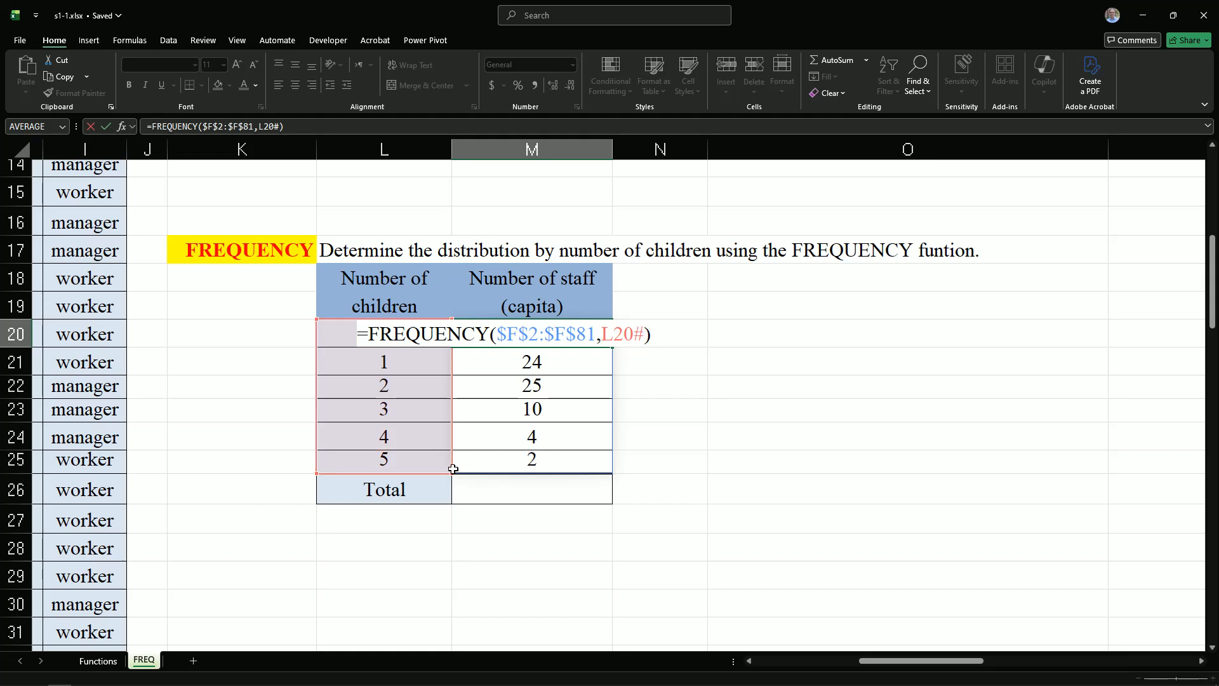
key(Return)
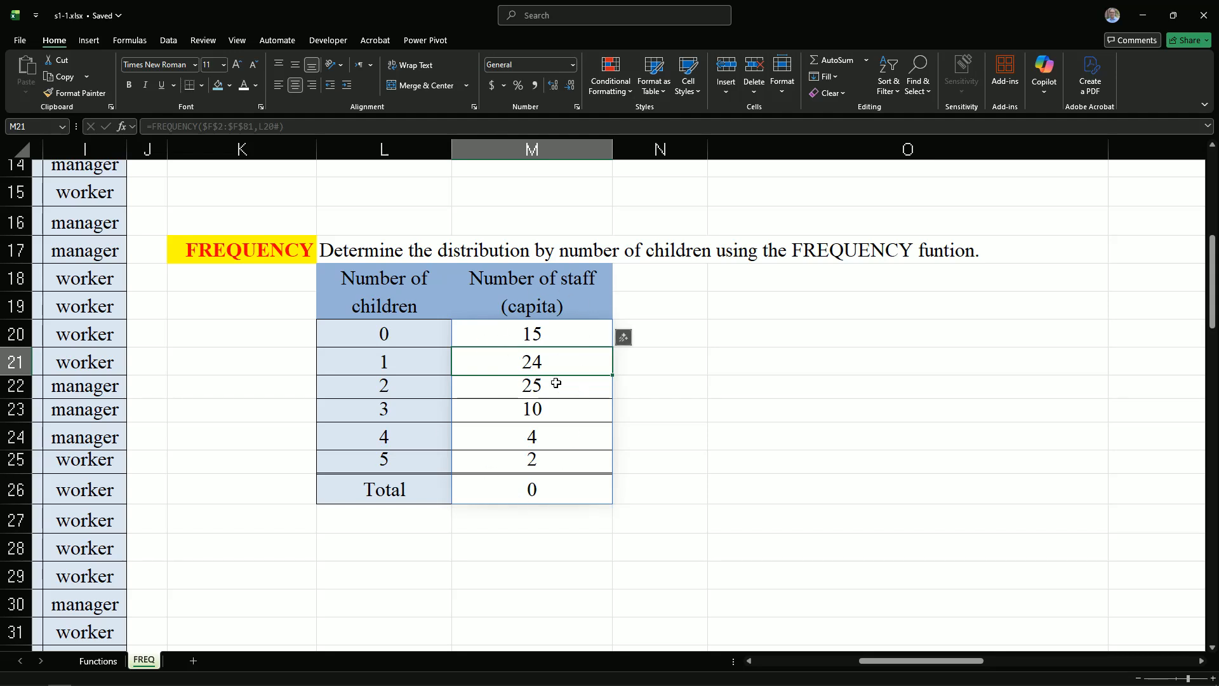
click(527, 438)
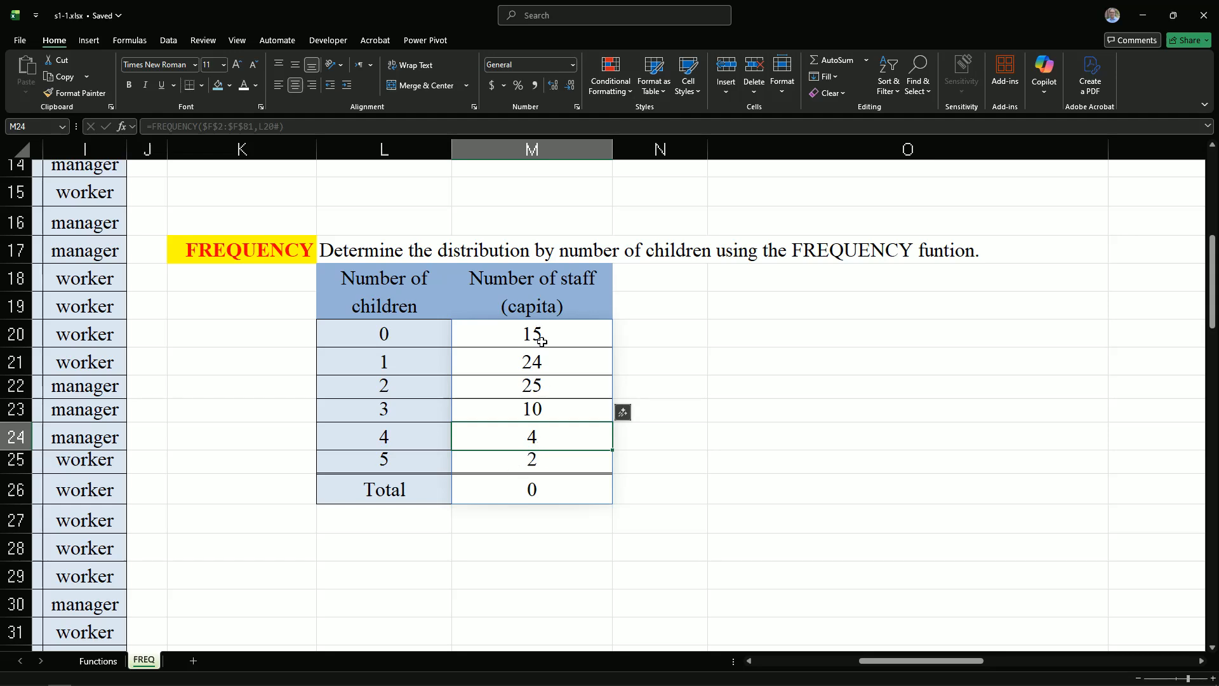
Try to total the staff counts in M26 with AutoSum as =SUM(M20:M25), and clear that total.
click(552, 495)
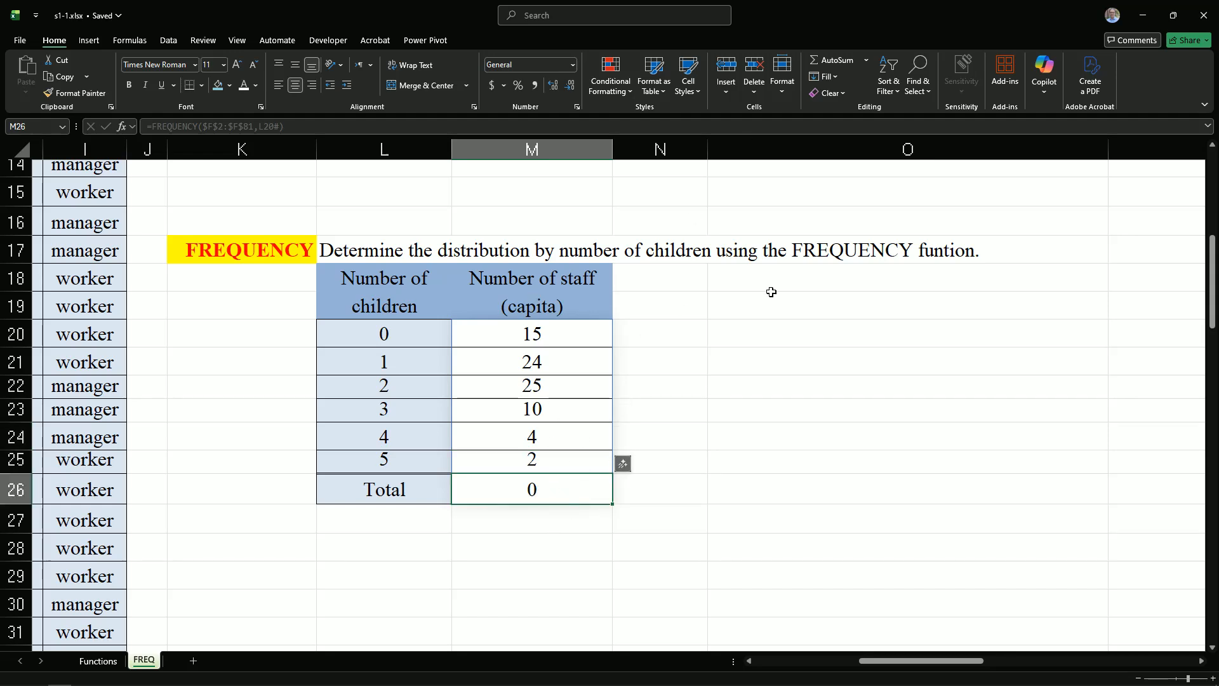
click(823, 64)
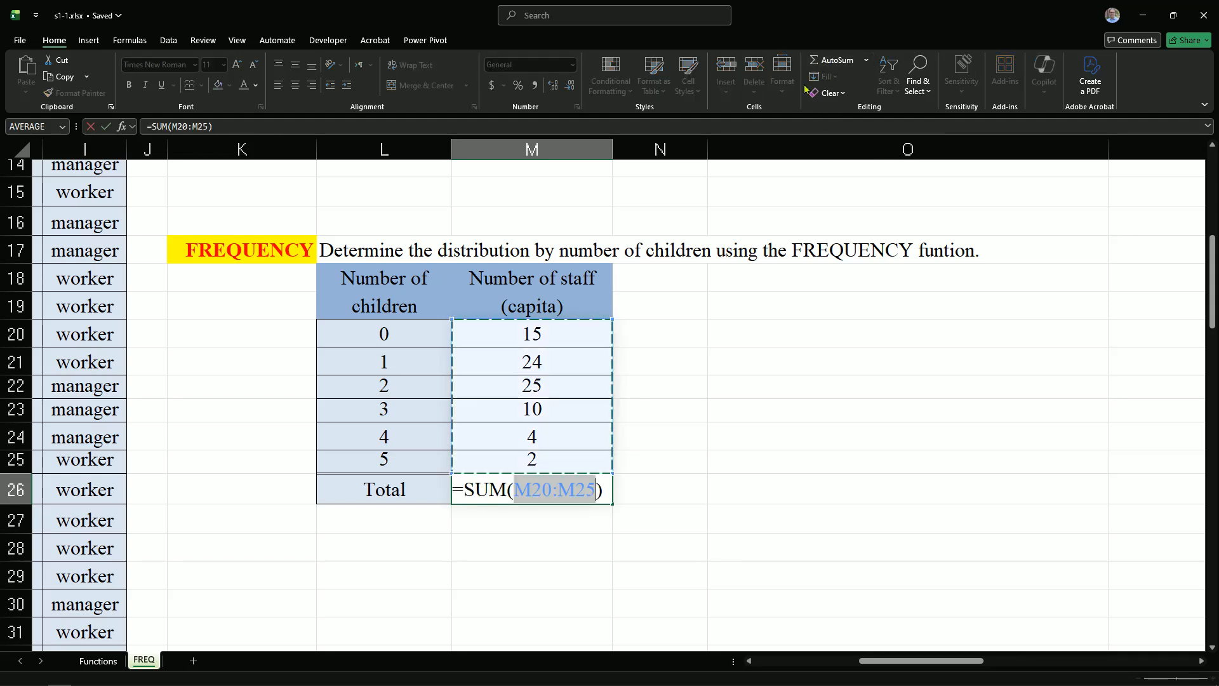
key(Return)
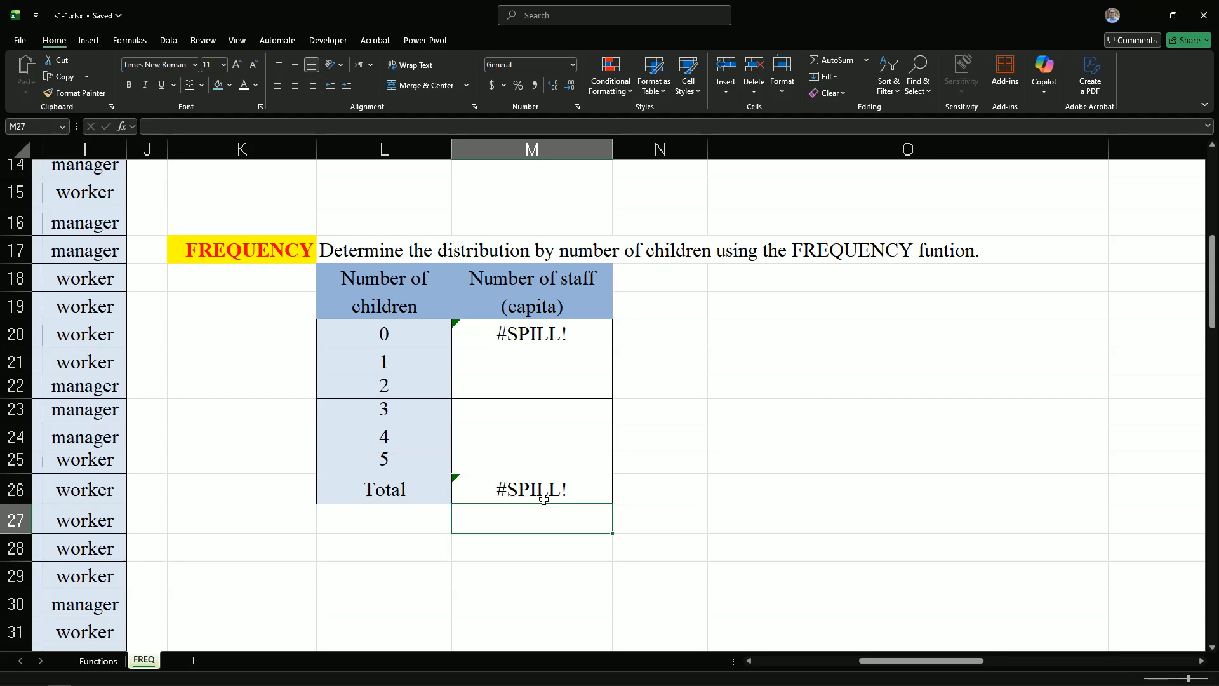
click(644, 494)
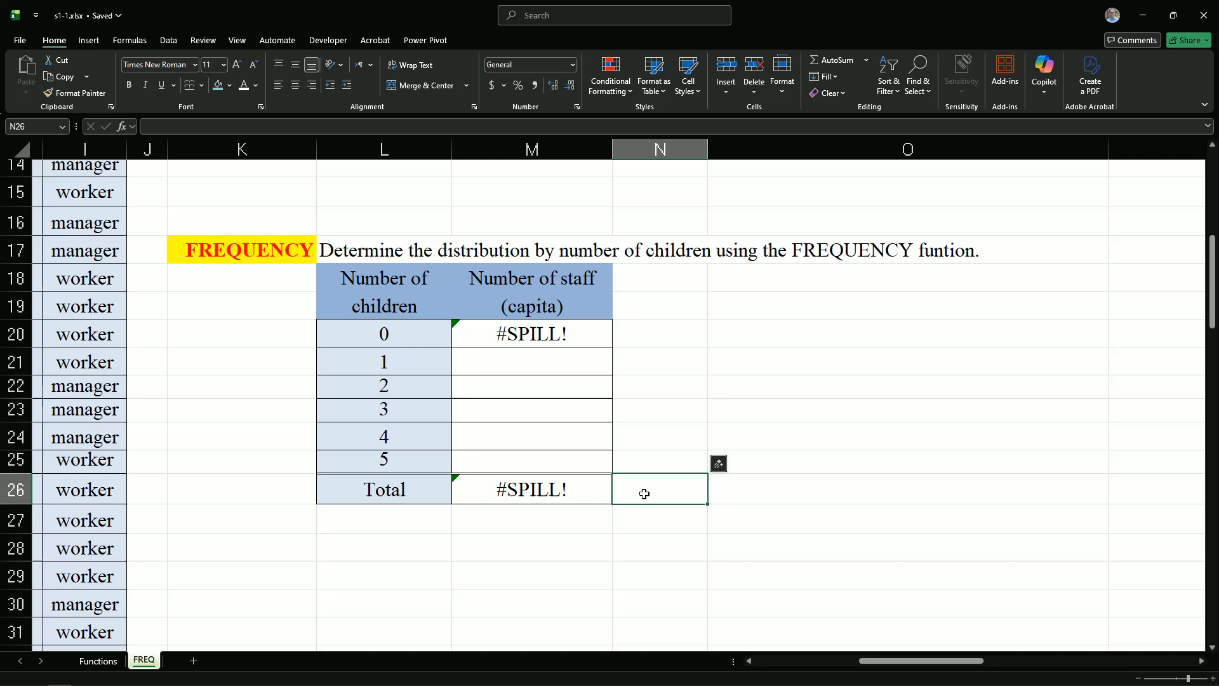
key(Left)
key(Delete)
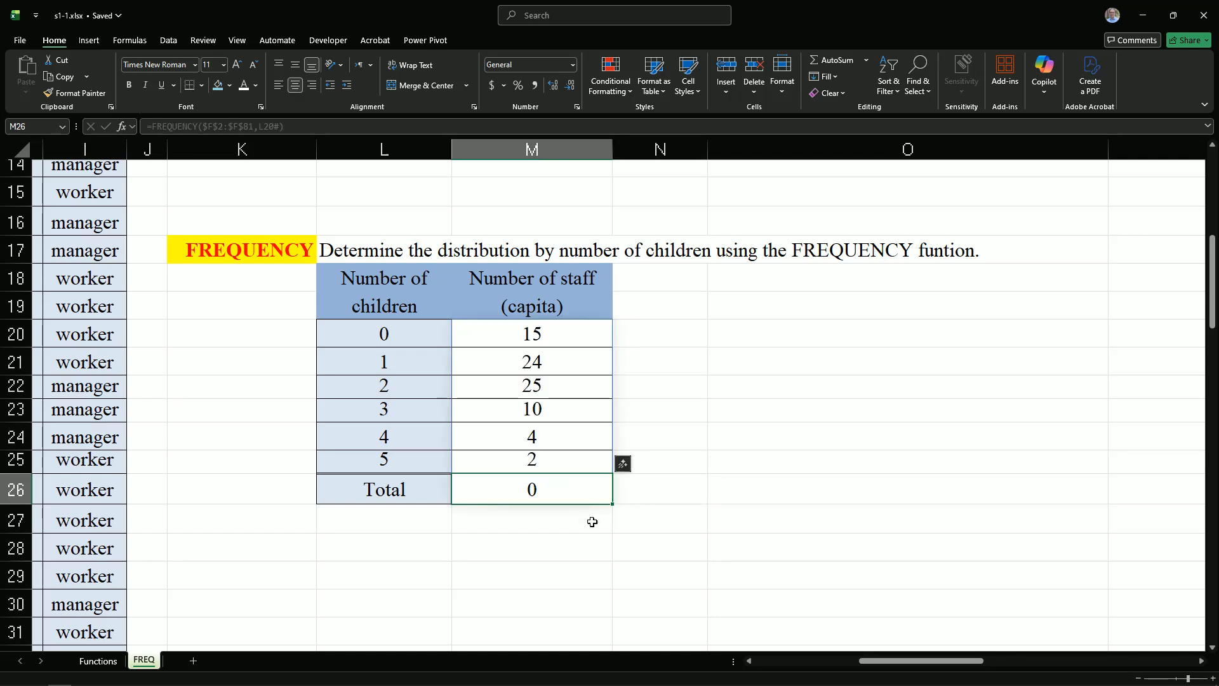
click(577, 542)
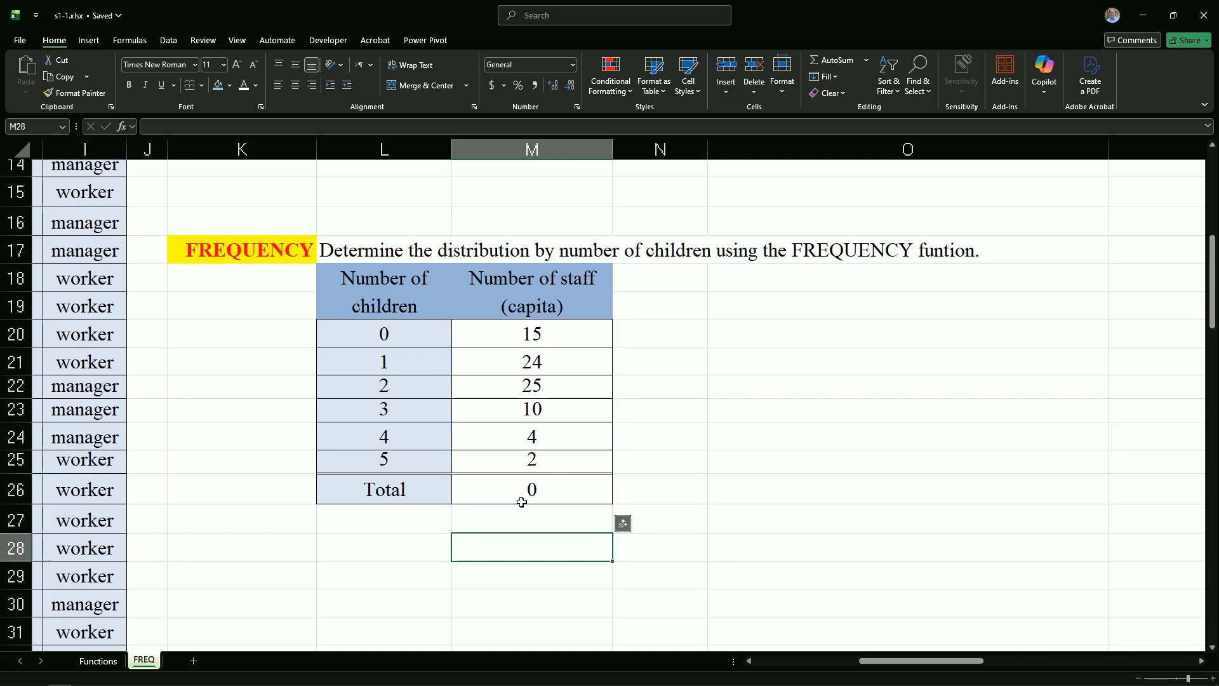
Try to overwrite the spilled staff count in M24 with 5.
click(538, 437)
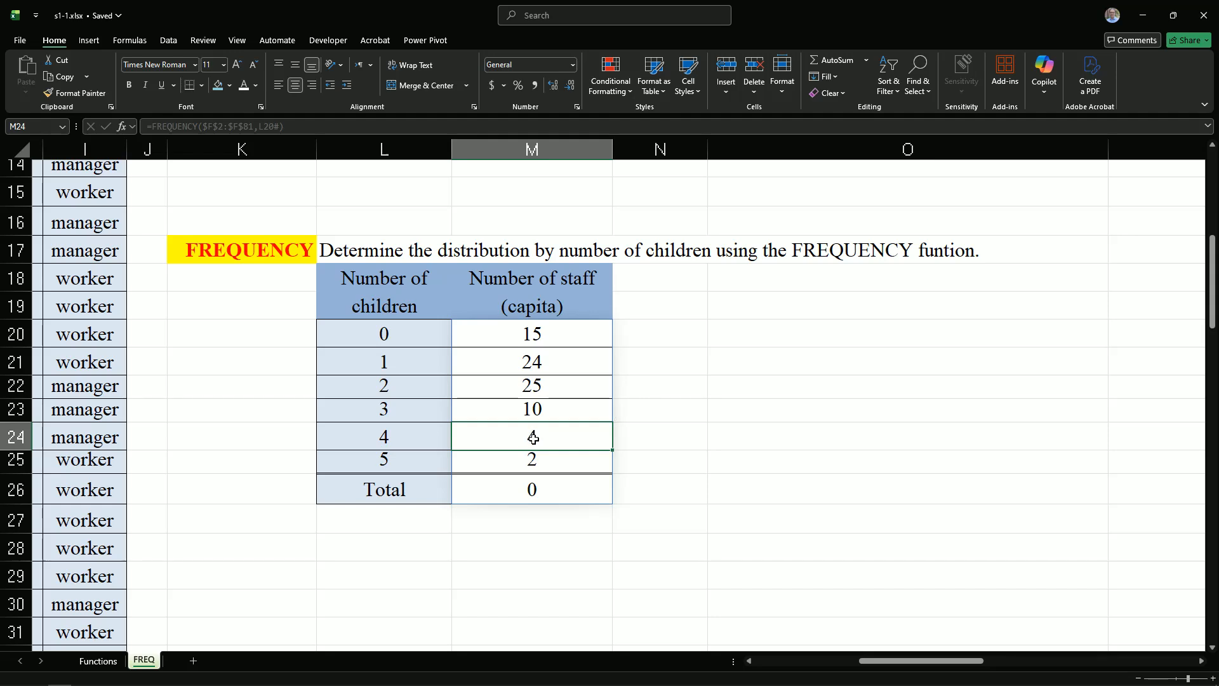
text(5)
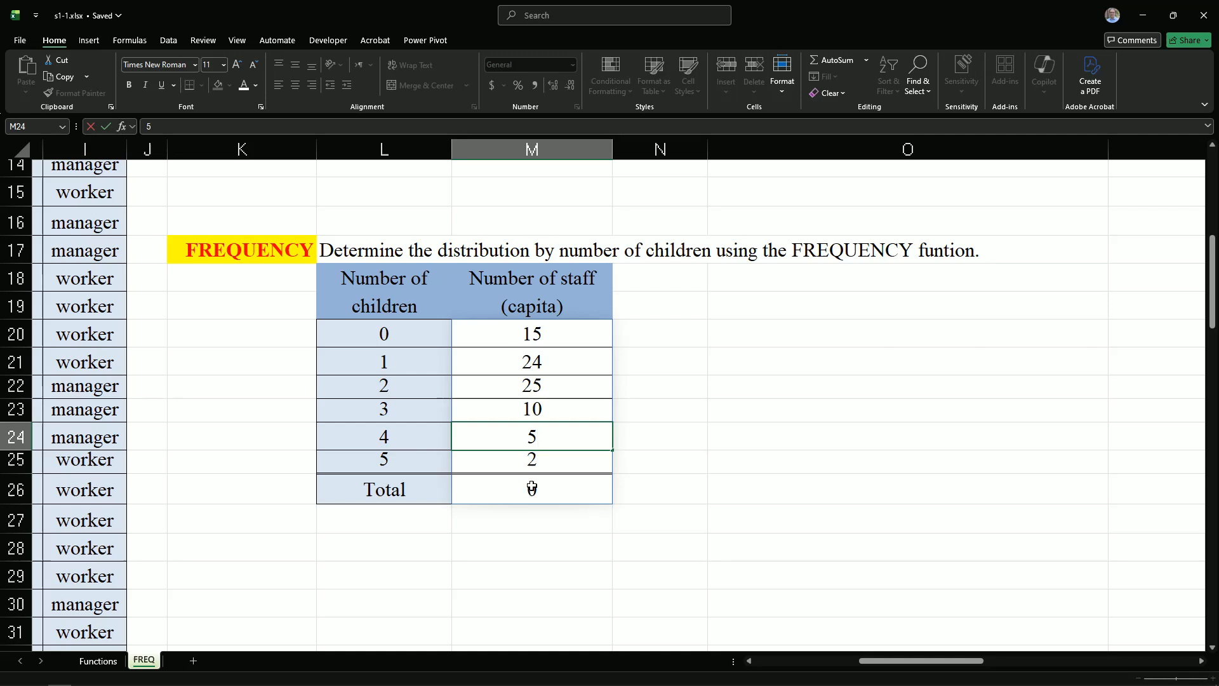
key(Return)
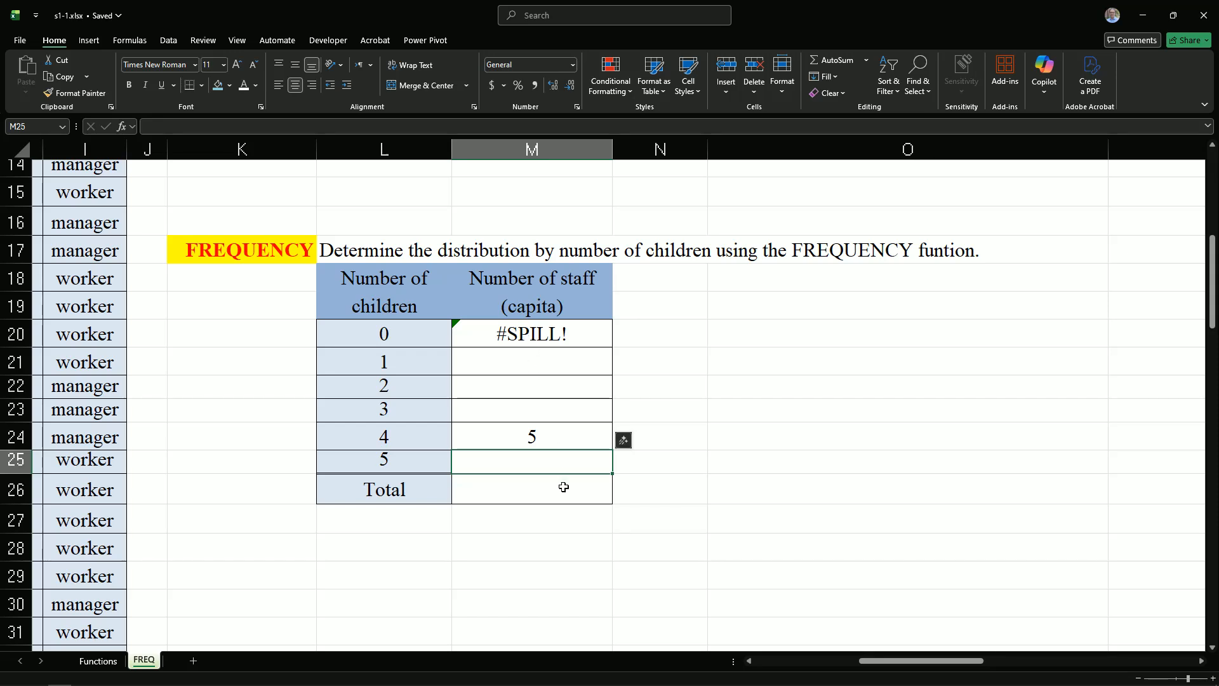
Restore the children distribution with M20 as =FREQUENCY($F$2:$F$81,L20:L24) and total the staff counts in M26.
key(Up)
key(Delete)
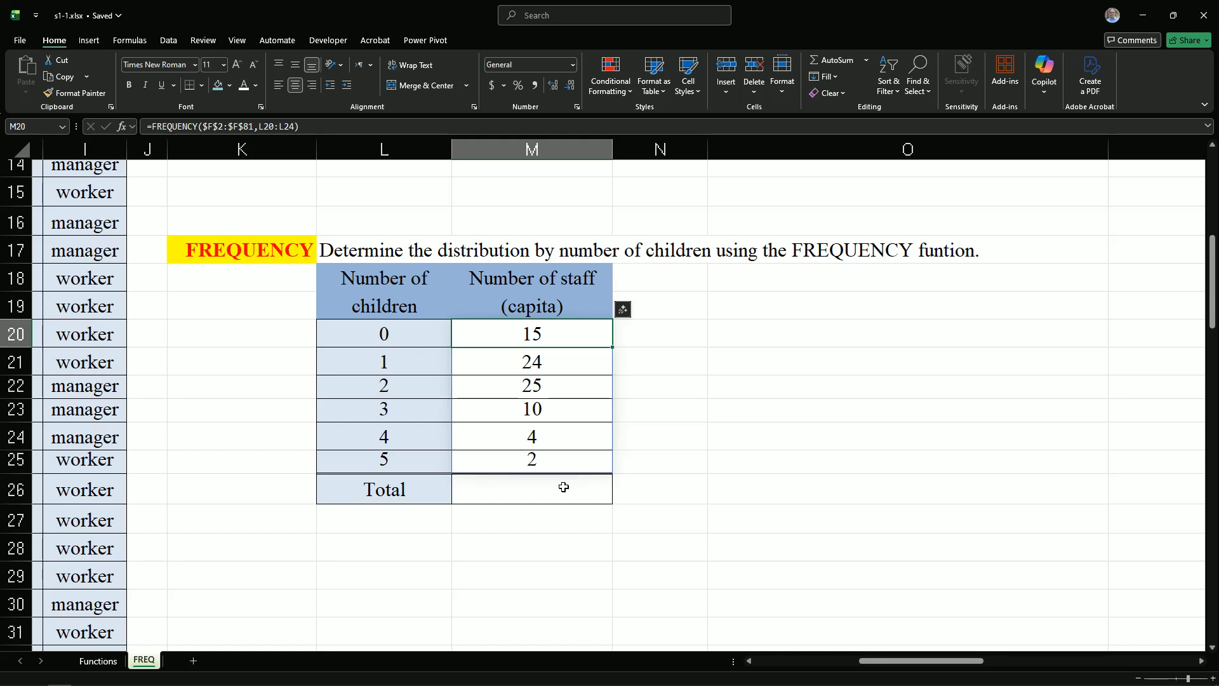
click(563, 487)
click(653, 434)
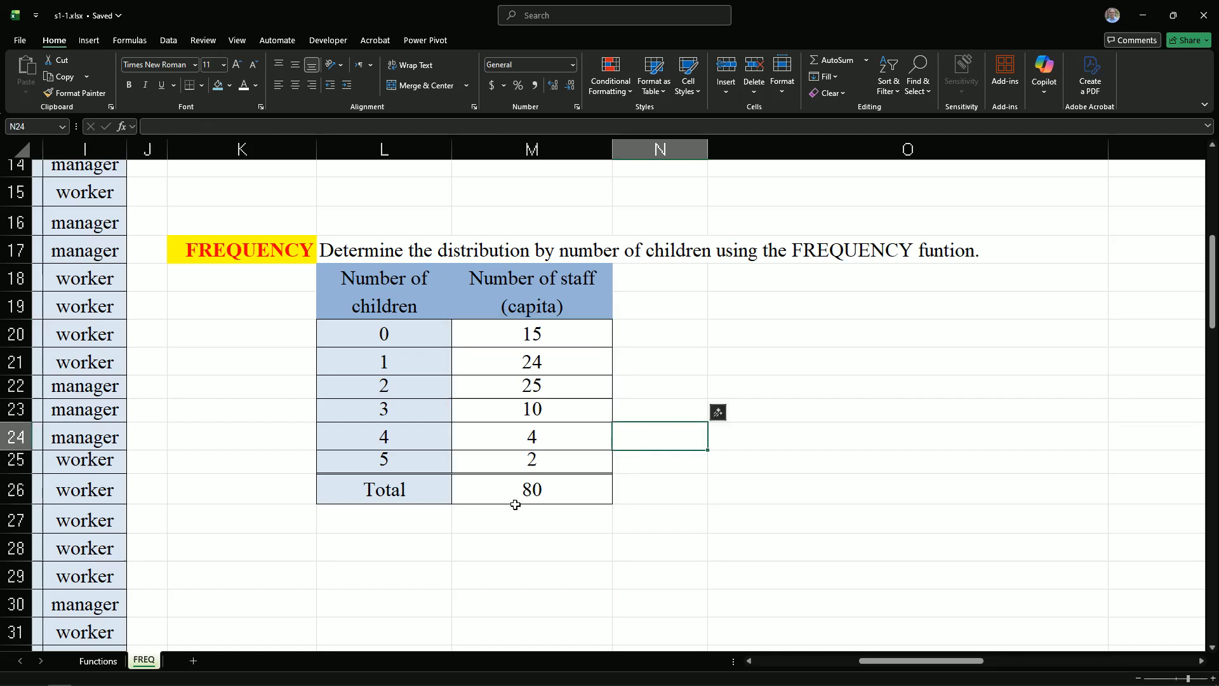
Examine the premium distribution's FREQUENCY formula in M53 and the equivalent COUNTIFS formula in N53.
scroll(511, 505, down, 8)
scroll(508, 510, down, 2)
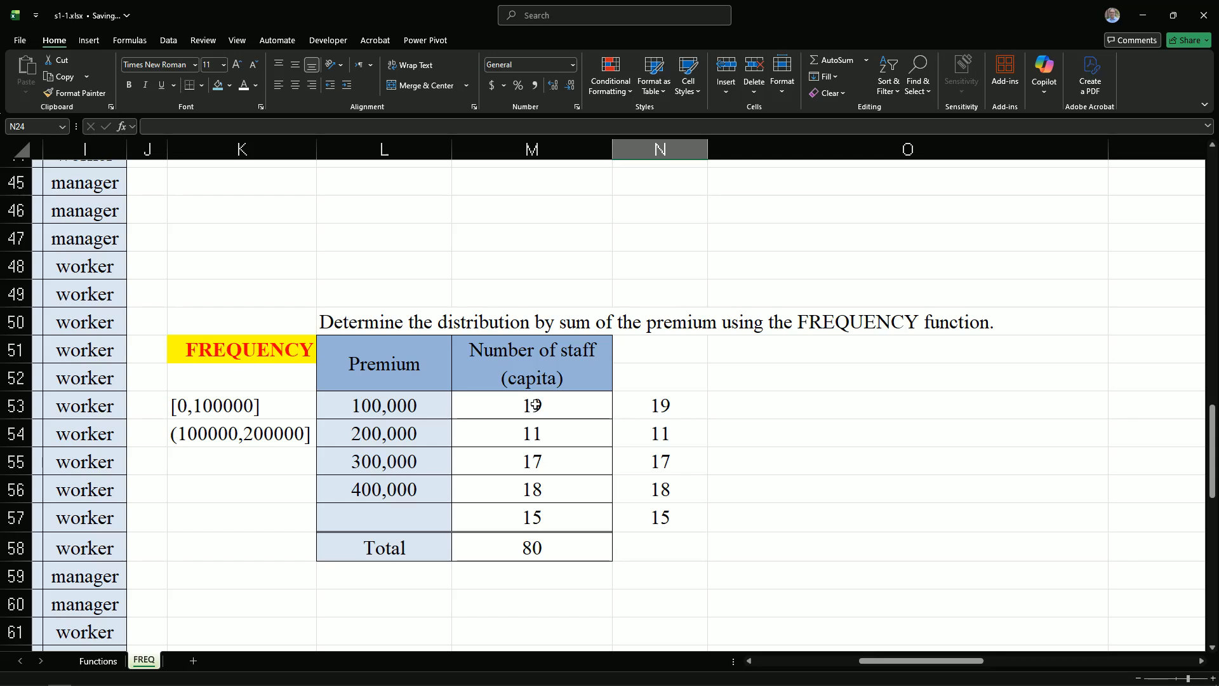
click(512, 405)
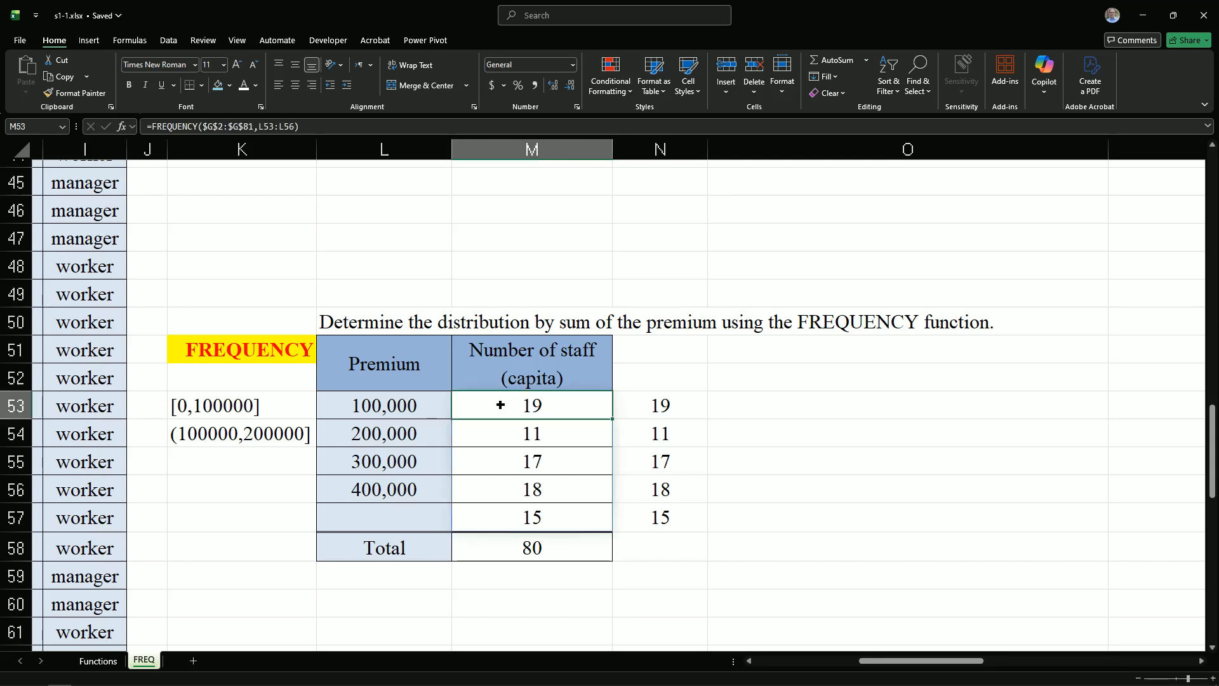
double_click(502, 405)
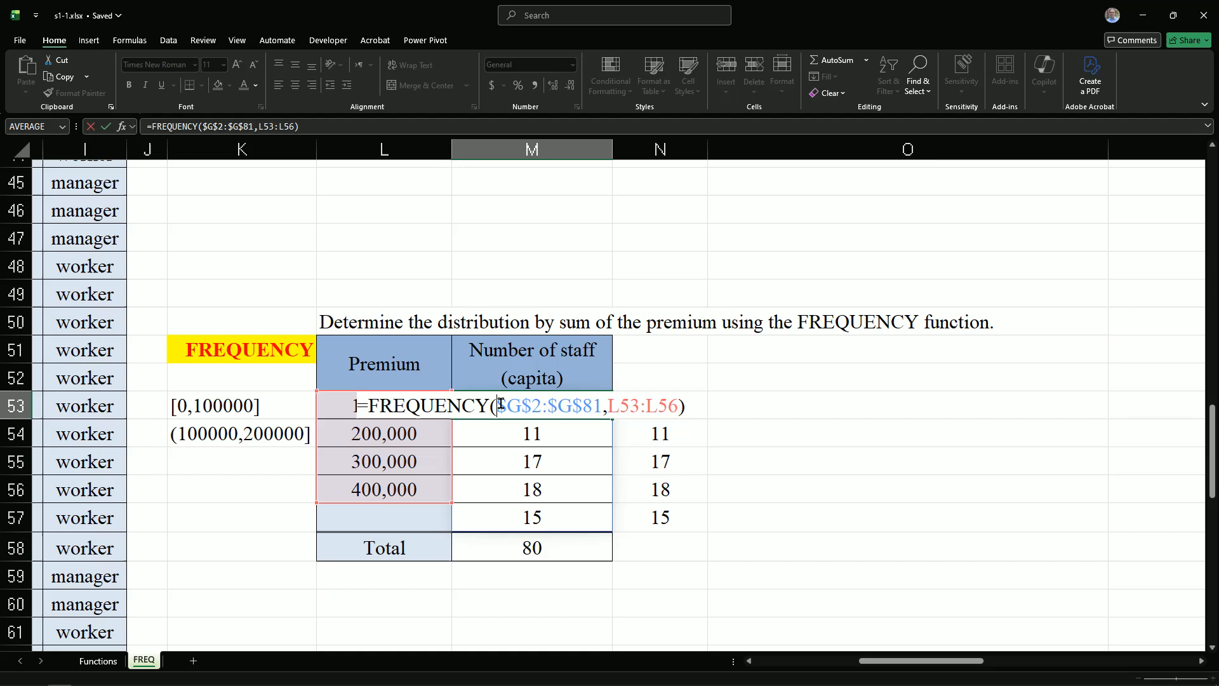
key(Escape)
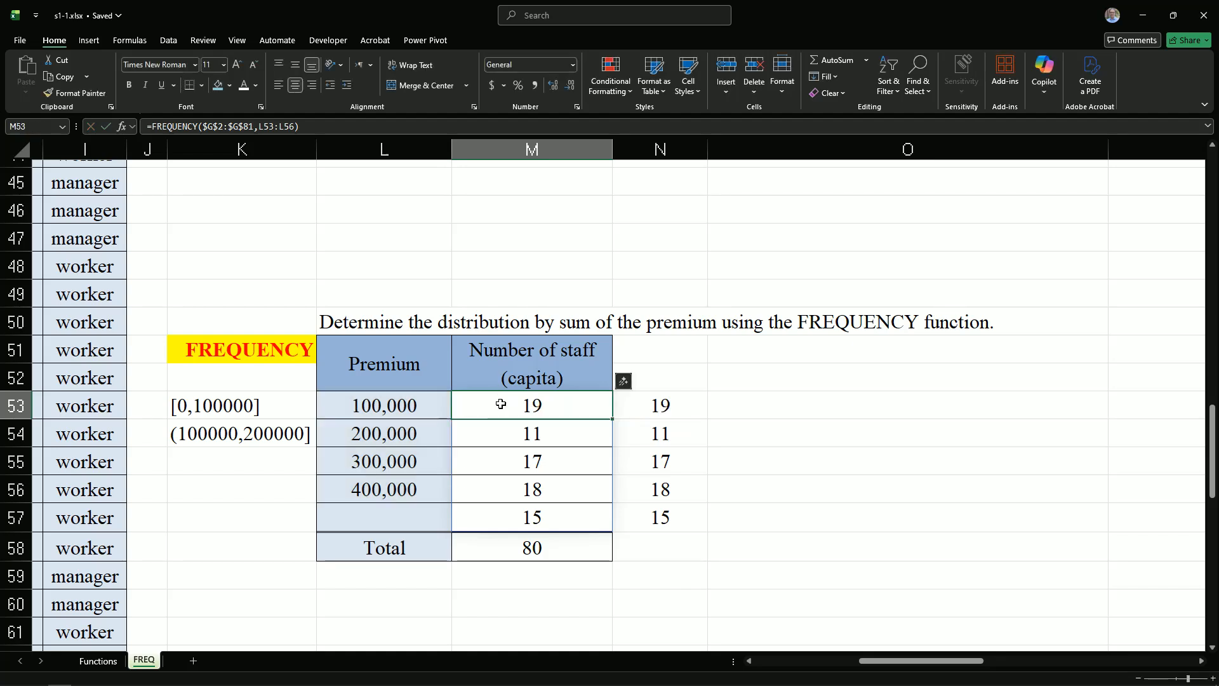
click(689, 405)
double_click(690, 405)
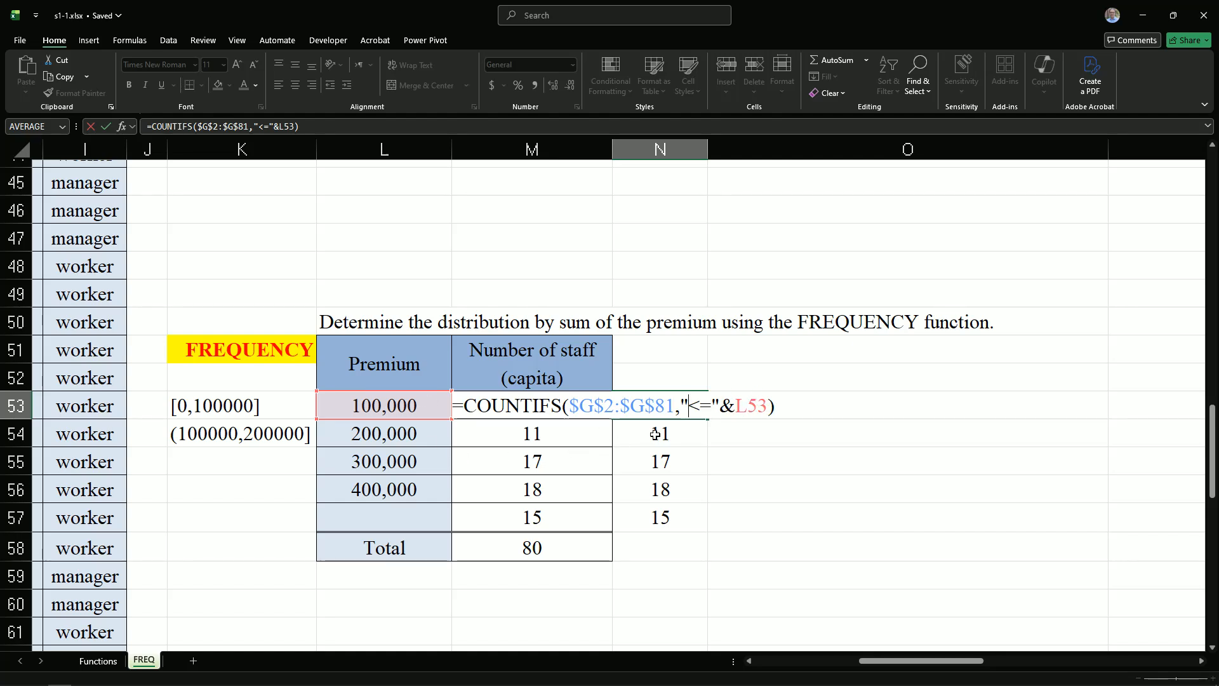
key(Escape)
Replace COUNTIFS with COUNTIF in N57, giving =COUNTIF($G$2:$G$81,">"&L56).
double_click(660, 518)
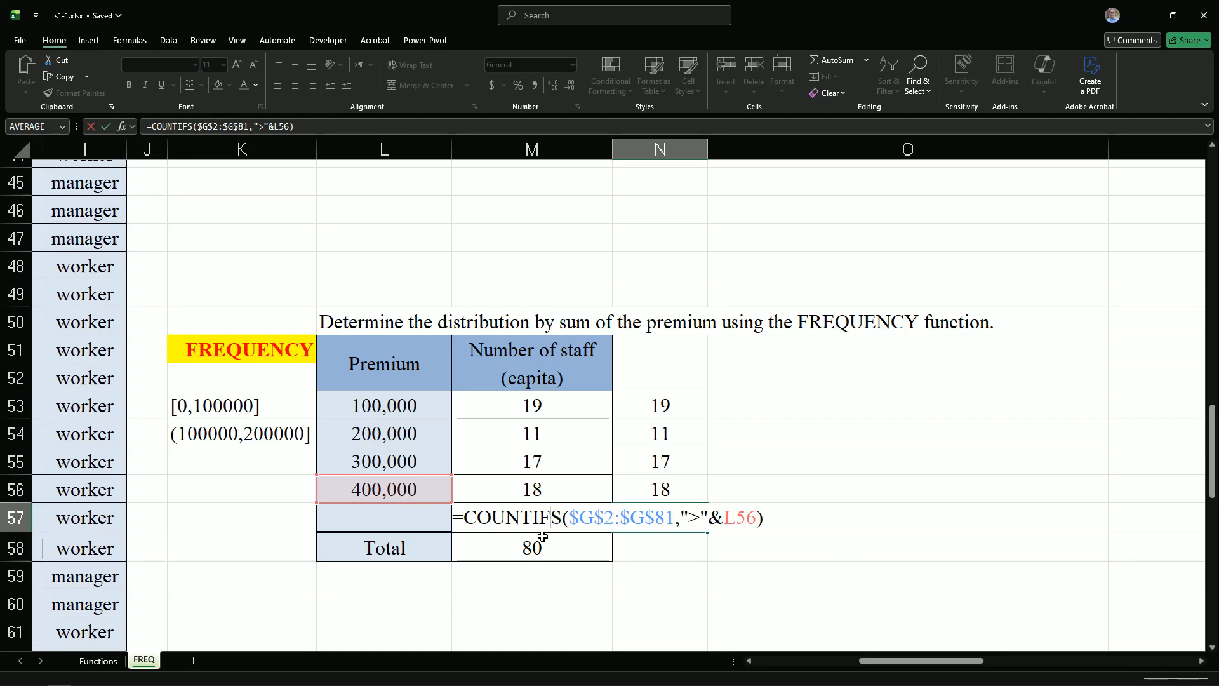
key(Delete)
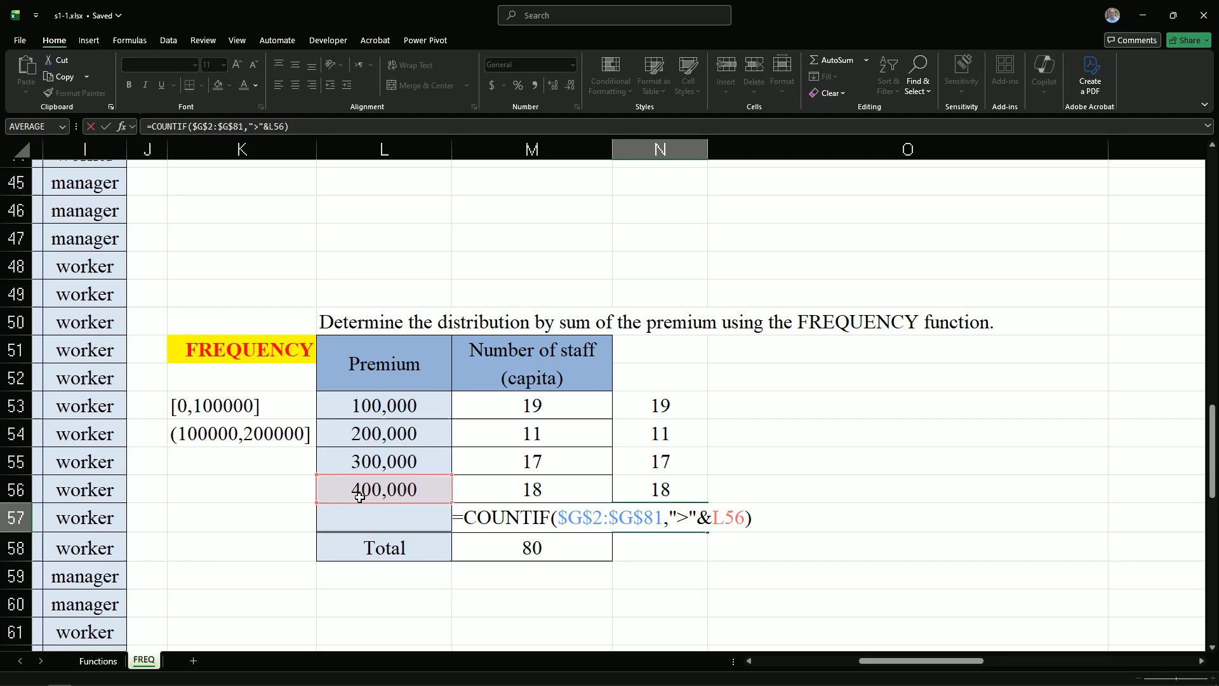
key(Return)
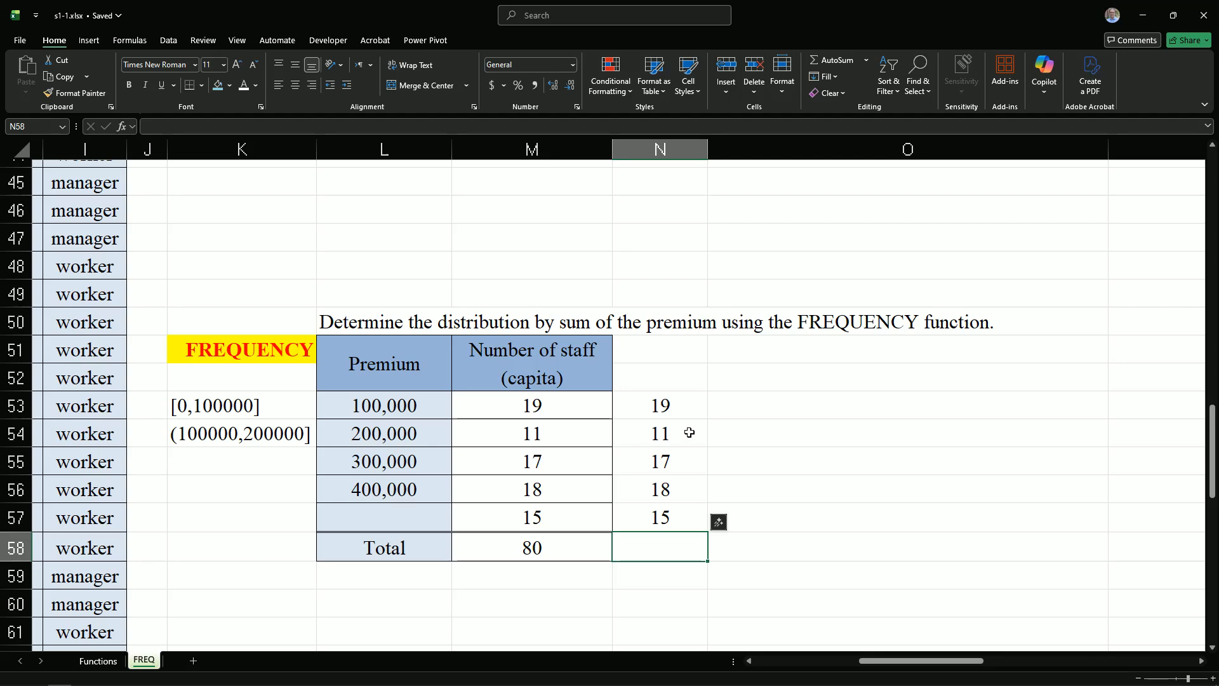
Clear the premium counts in N55:N56 and refill them by copying N54's COUNTIFS formula down.
drag(689, 432, 680, 487)
click(683, 436)
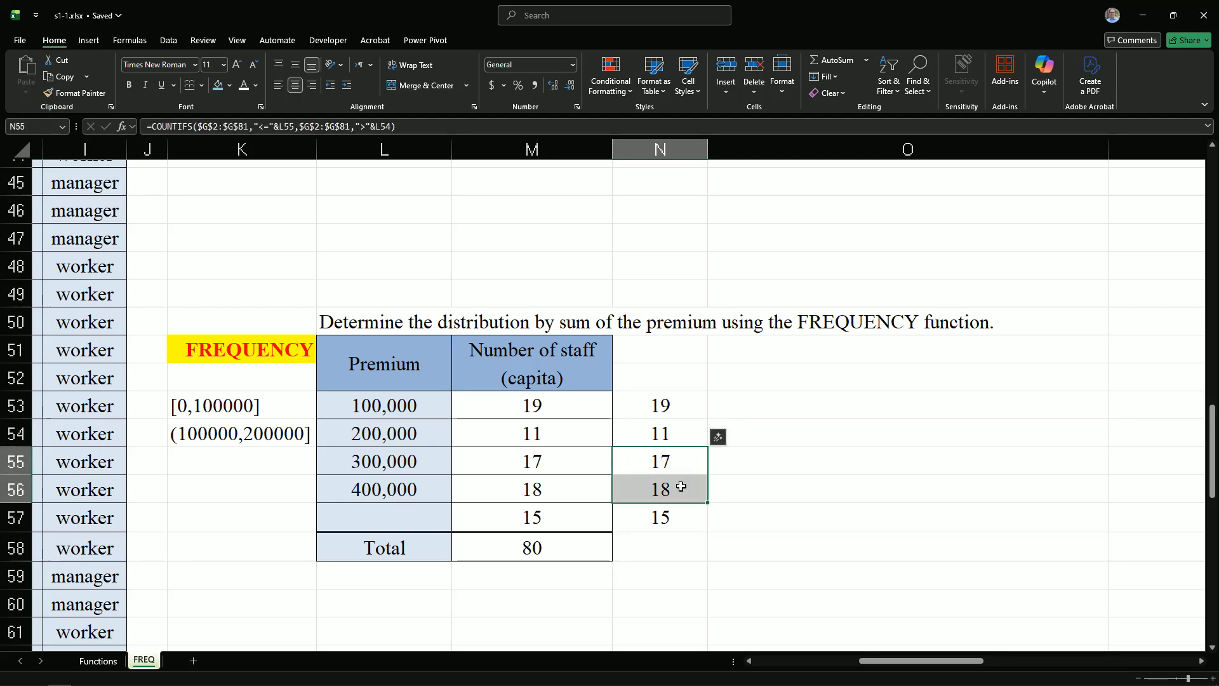
key(Delete)
double_click(683, 435)
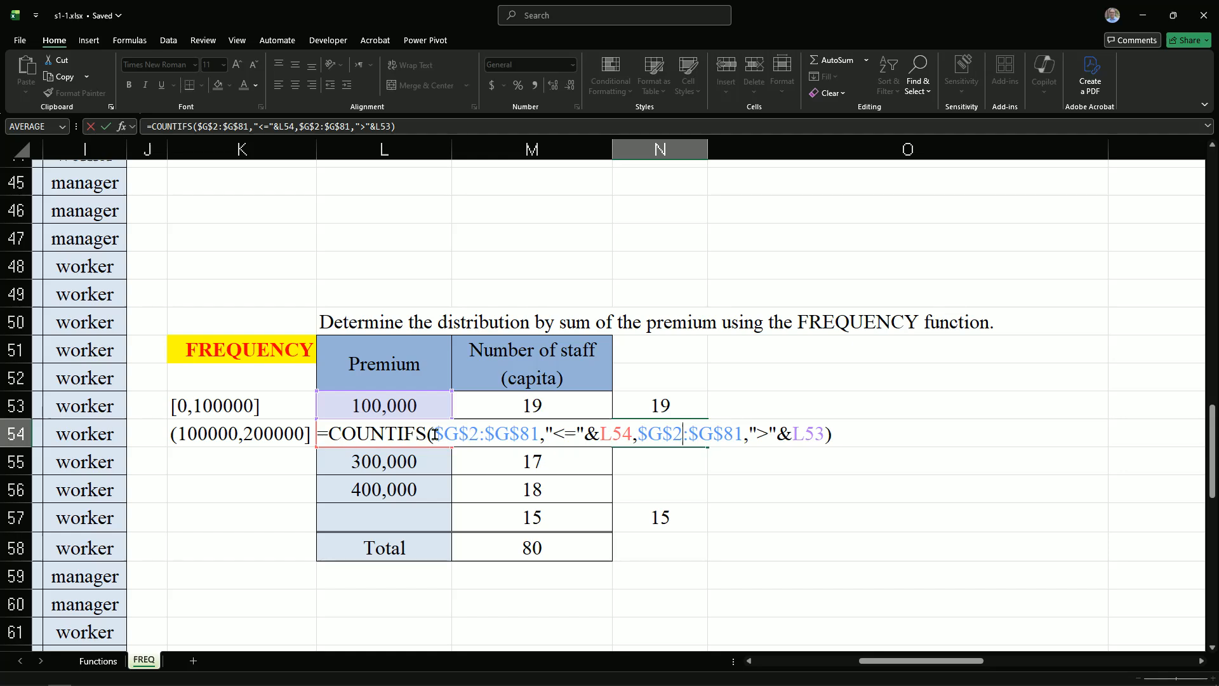
drag(434, 434, 535, 433)
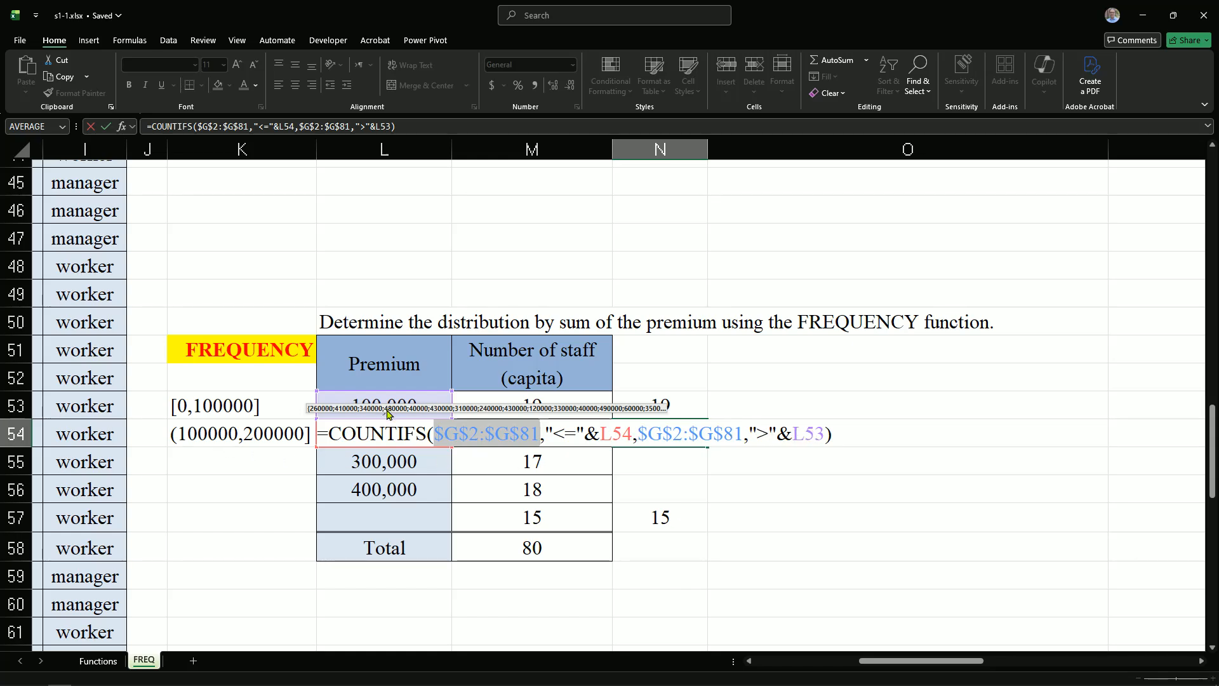
key(Return)
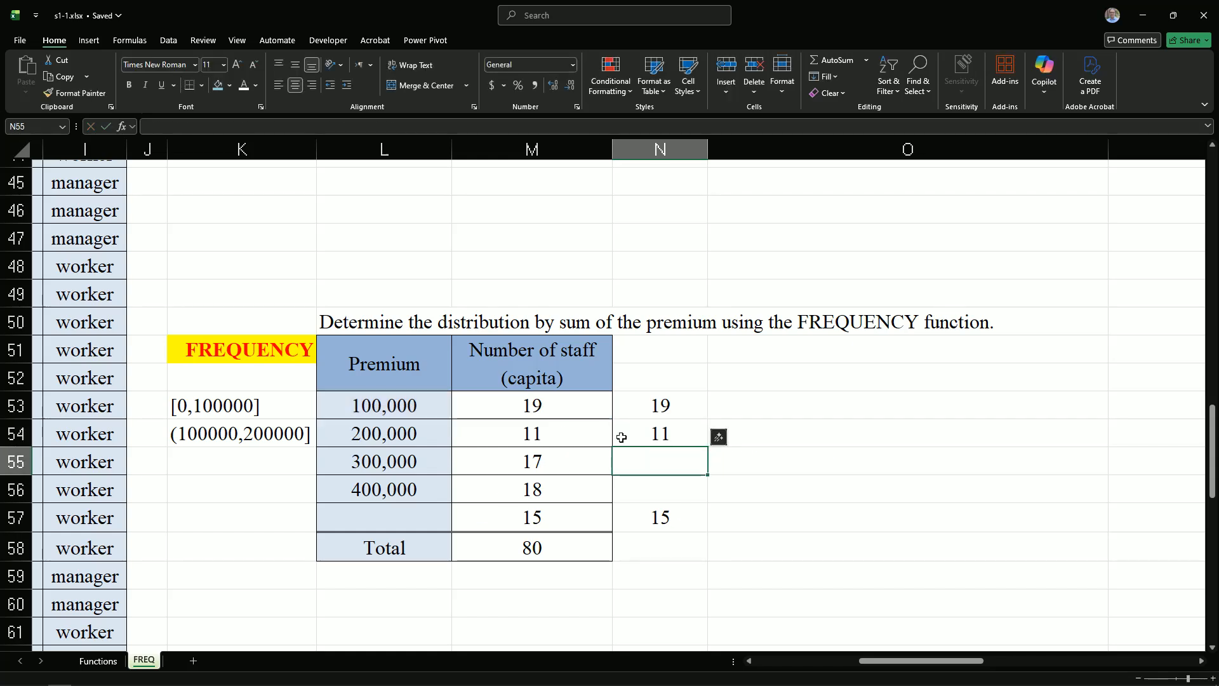
click(660, 433)
drag(707, 449, 697, 506)
click(666, 546)
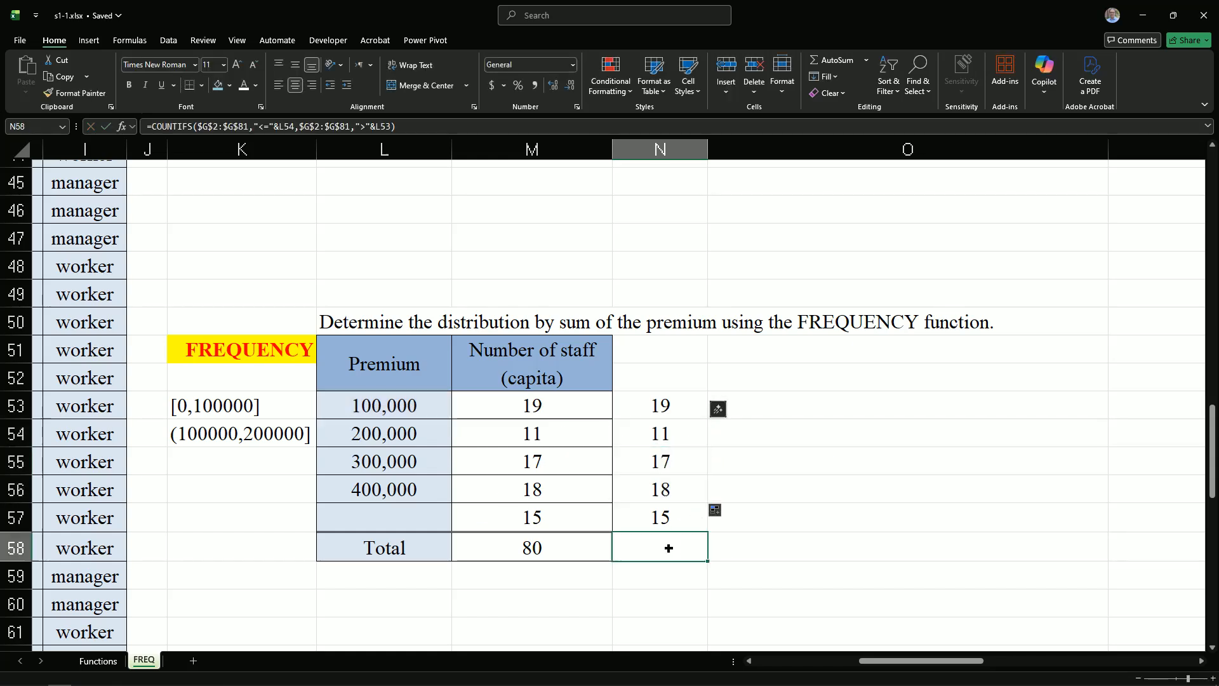
Replace COUNTIFS with COUNTIF in N53, giving =COUNTIF($G$2:$G$81,"<="&L53).
click(648, 404)
click(640, 513)
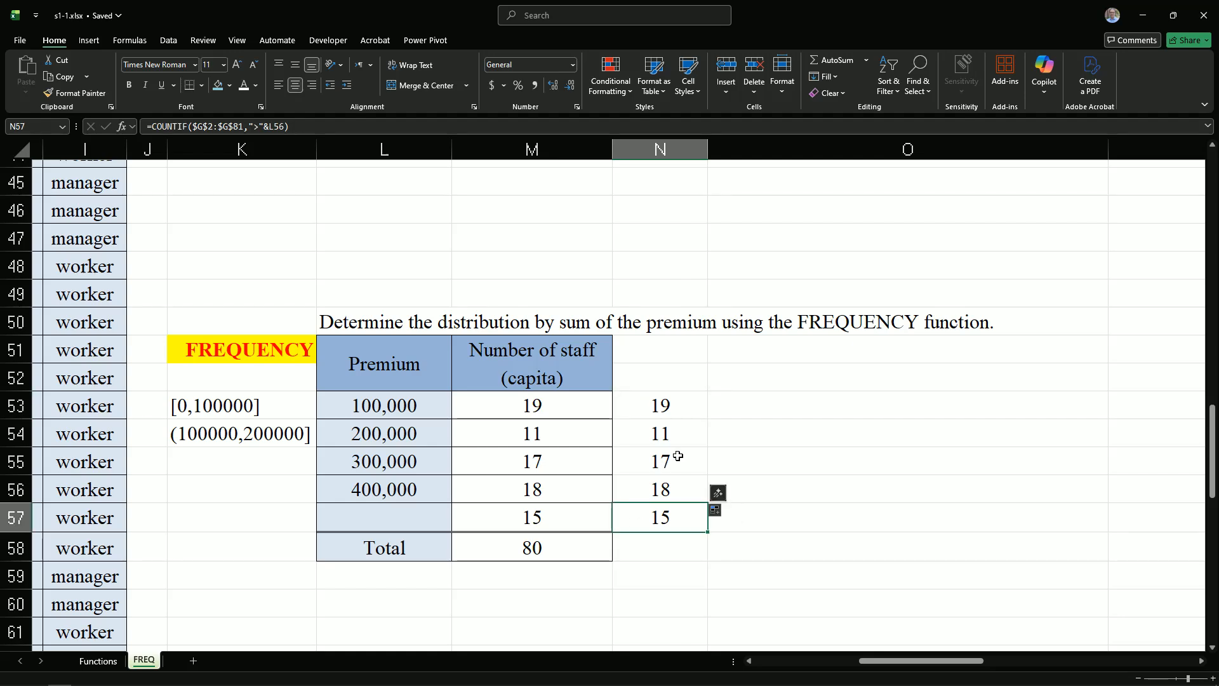
click(683, 431)
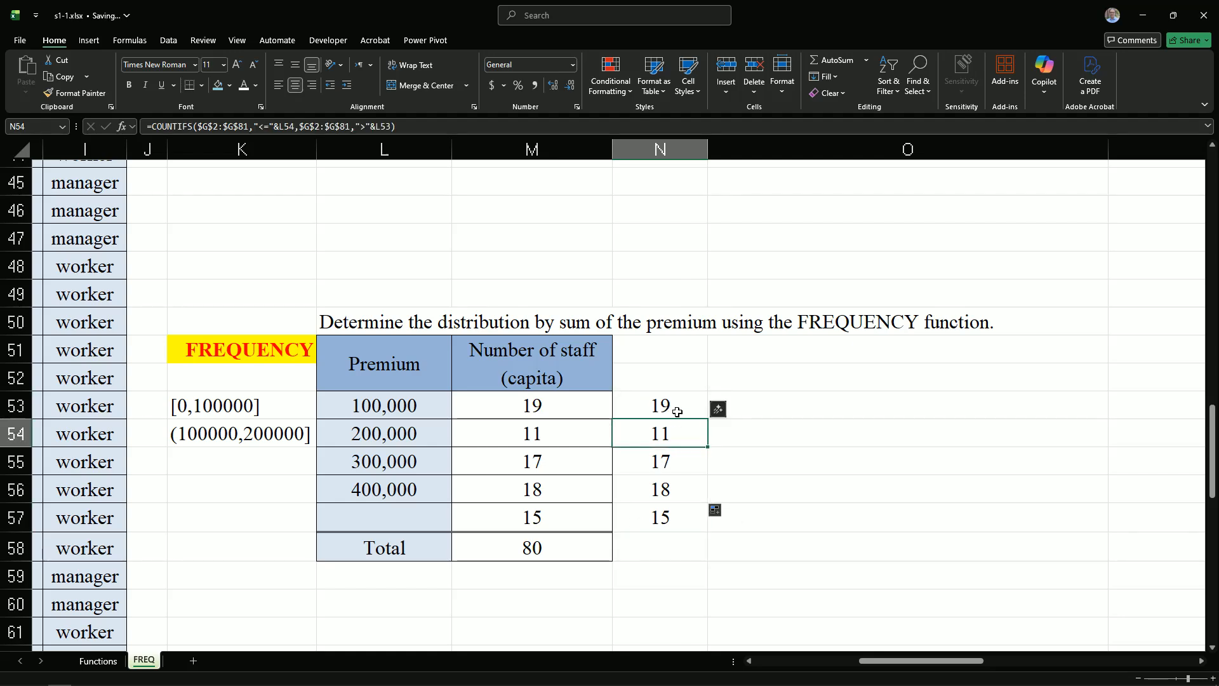
click(678, 407)
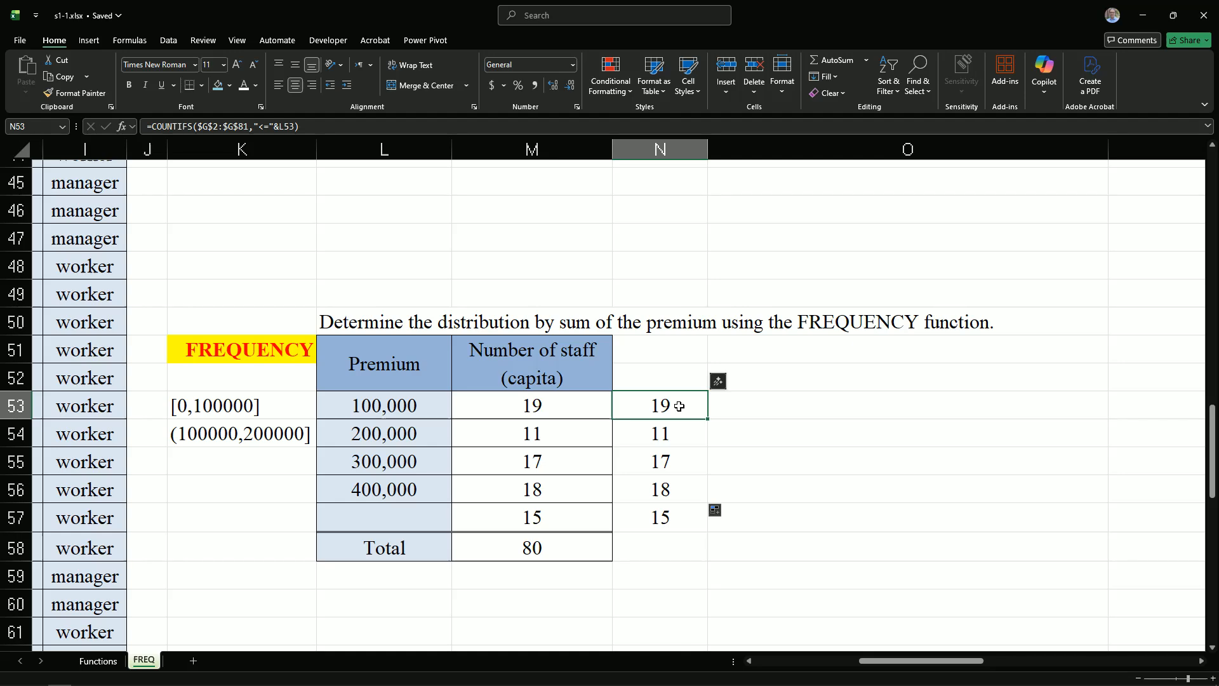
double_click(678, 406)
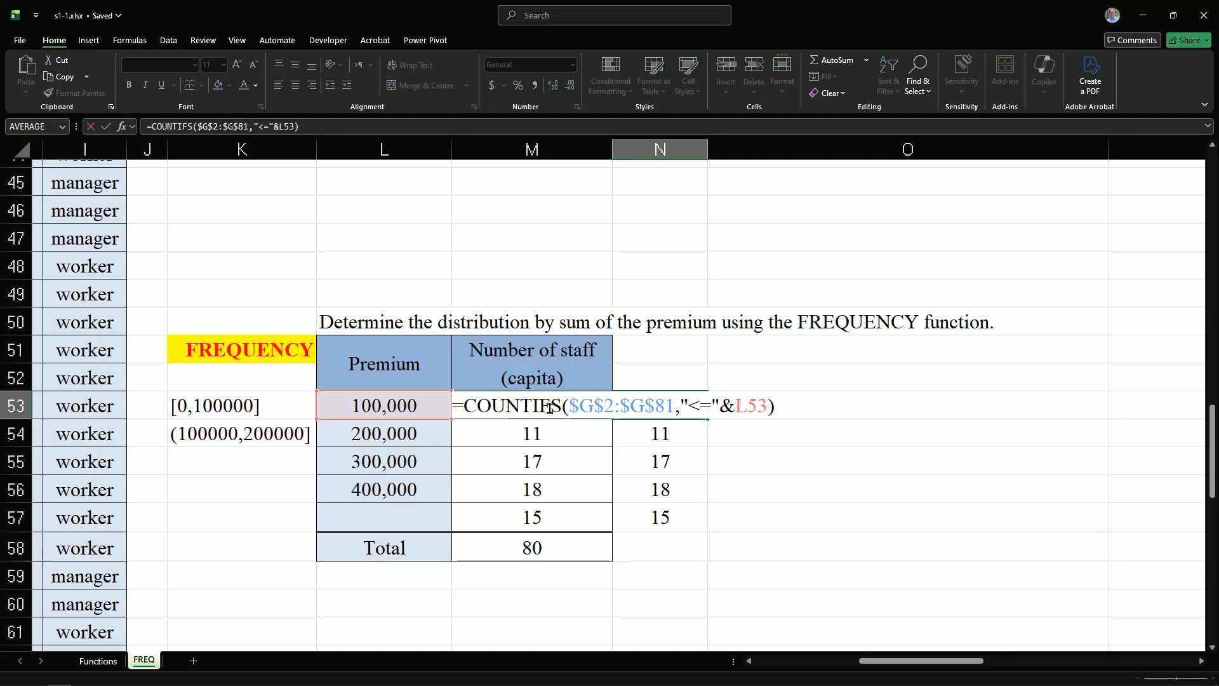
key(Delete)
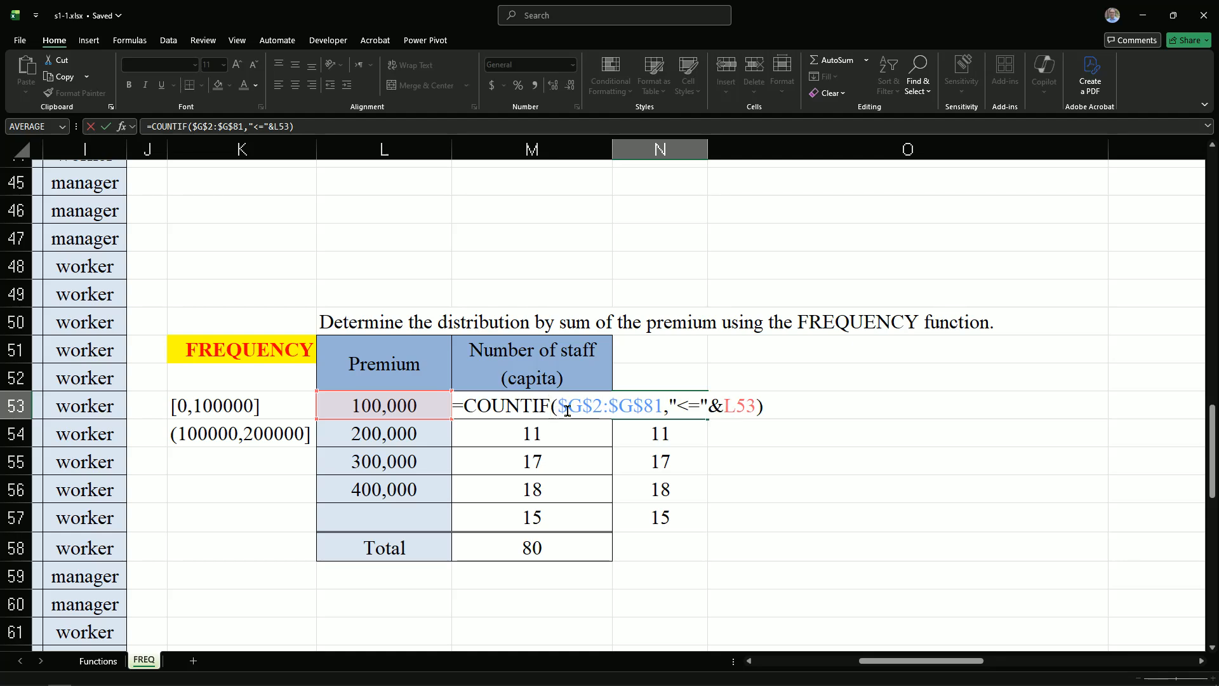
key(Return)
Compare the single-condition COUNTIF formulas in N53 and N57 with the two-condition COUNTIFS formulas in N54:N56.
double_click(679, 405)
key(Escape)
double_click(682, 516)
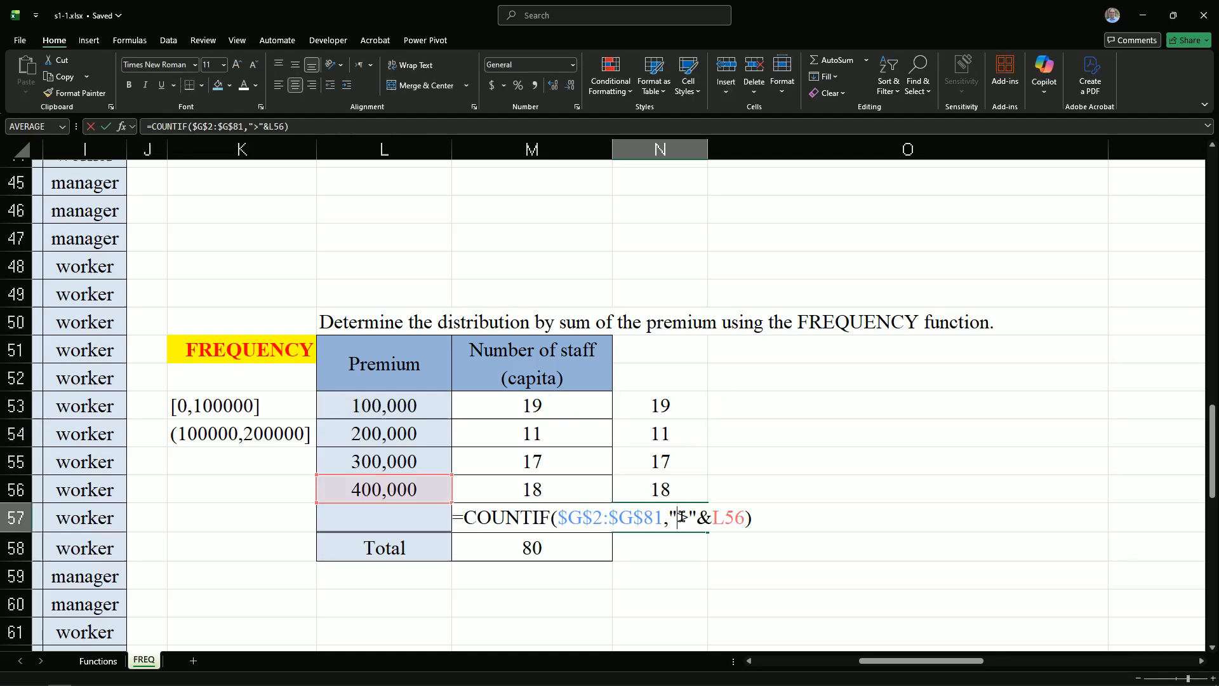
key(Escape)
drag(668, 432, 674, 487)
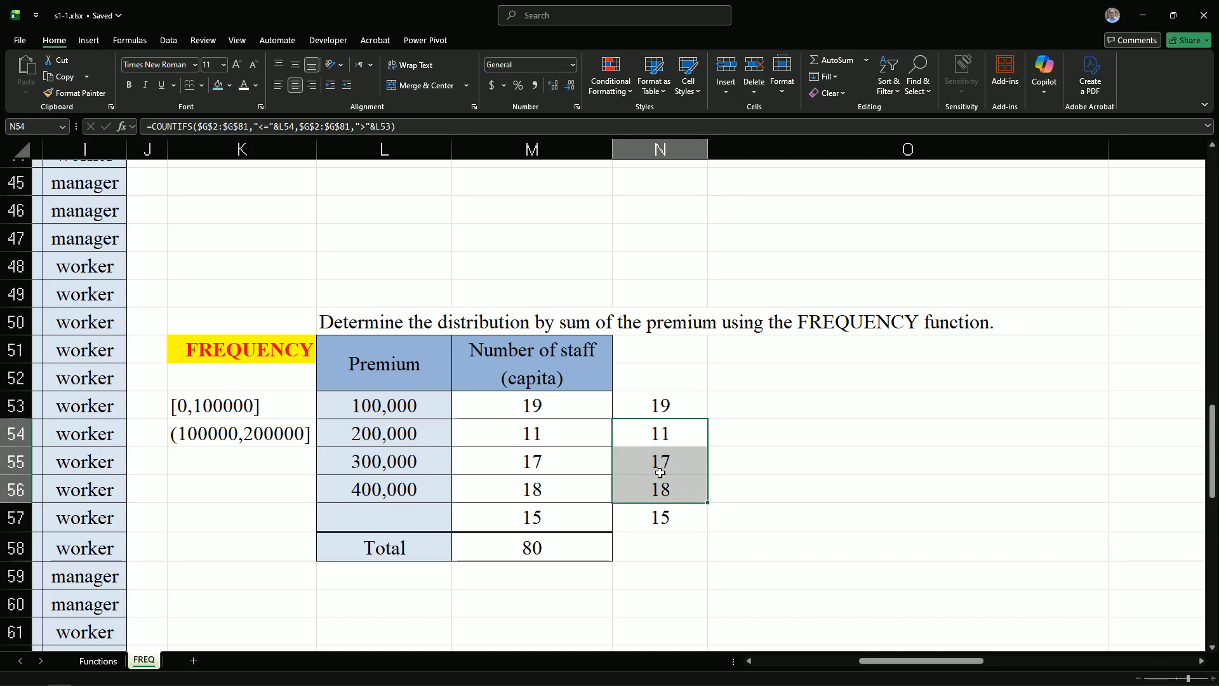
click(748, 432)
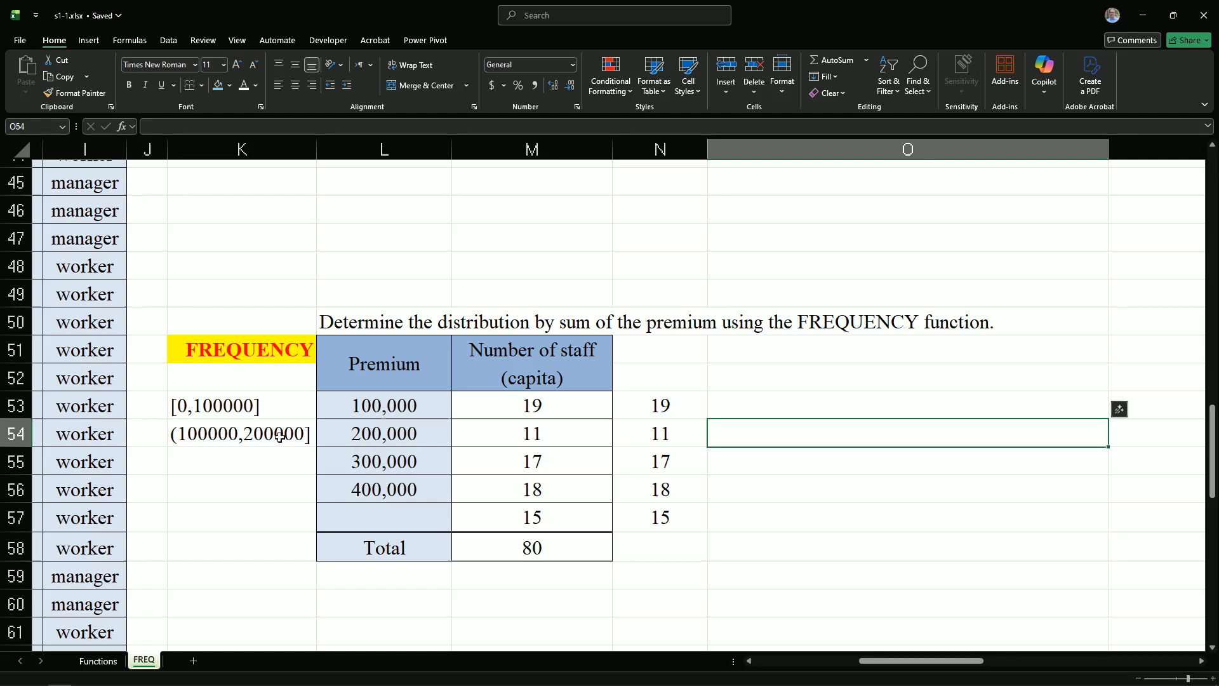
click(671, 521)
click(688, 434)
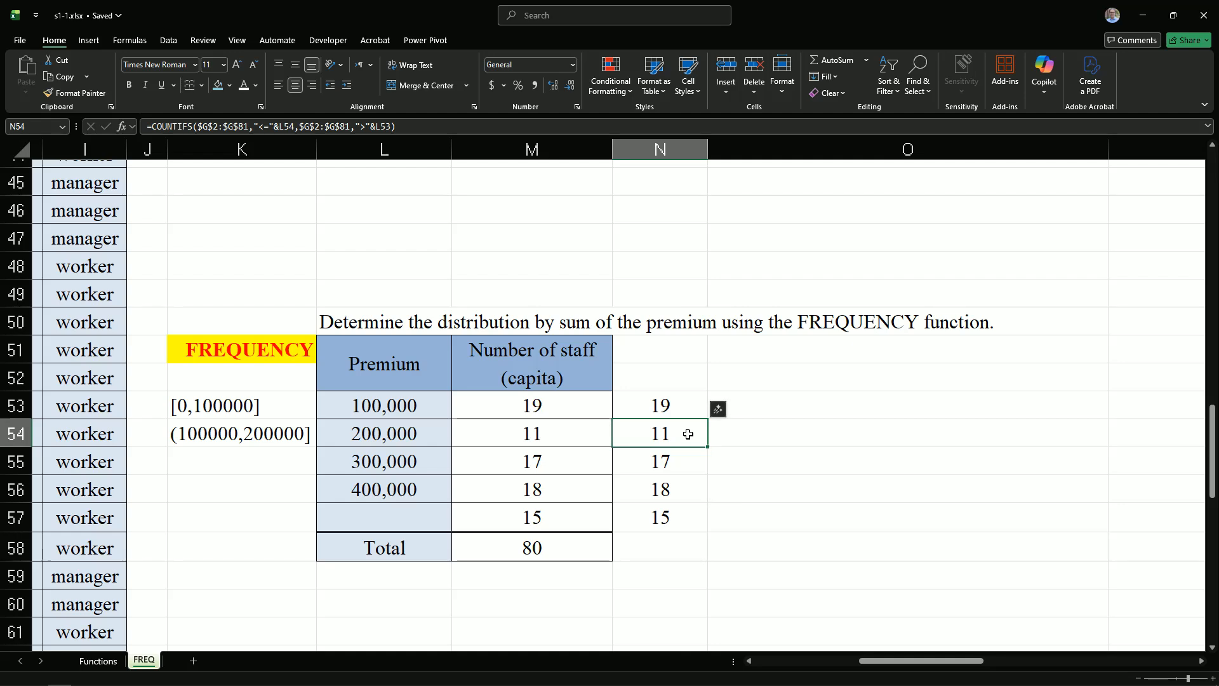
double_click(687, 435)
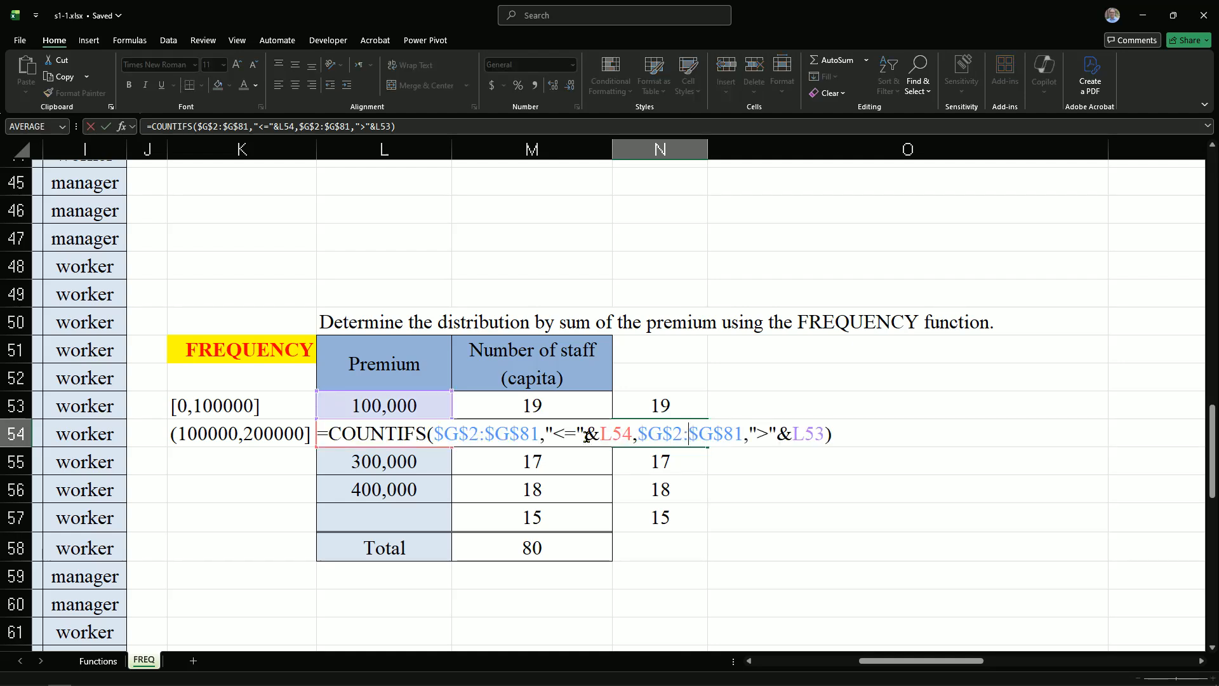
key(Escape)
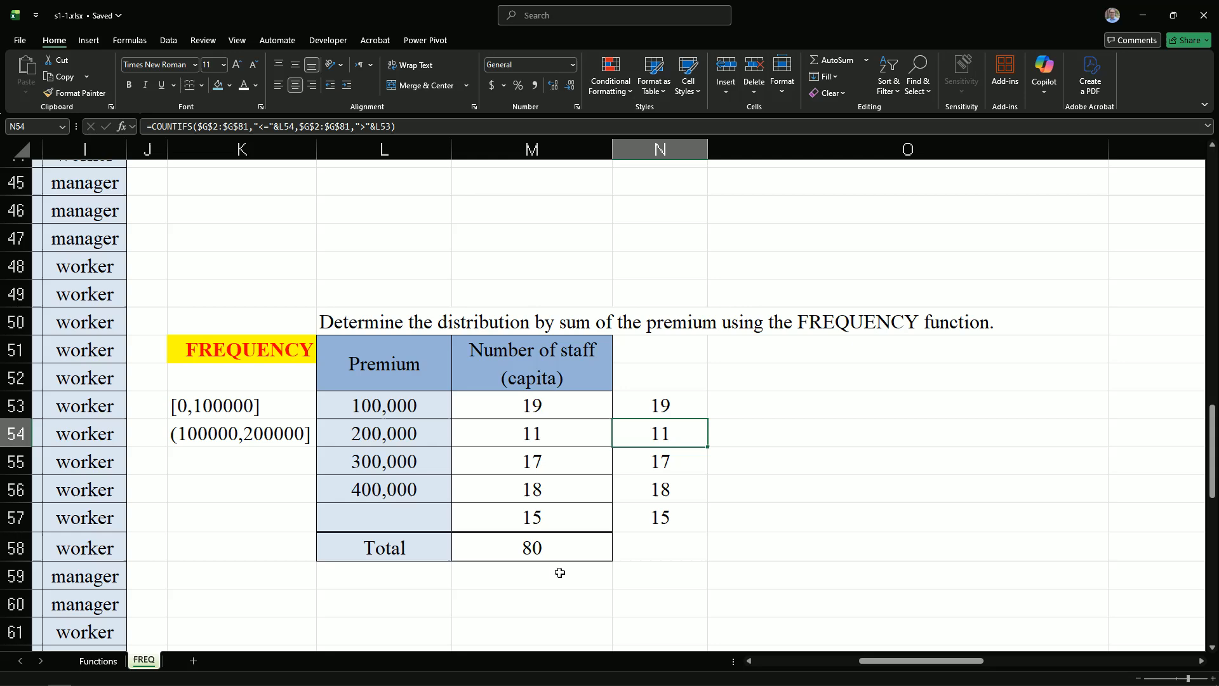
Copy the gender table's header from L3:M4 to L9:M10 to start a second gender table.
scroll(555, 572, up, 11)
scroll(555, 572, up, 3)
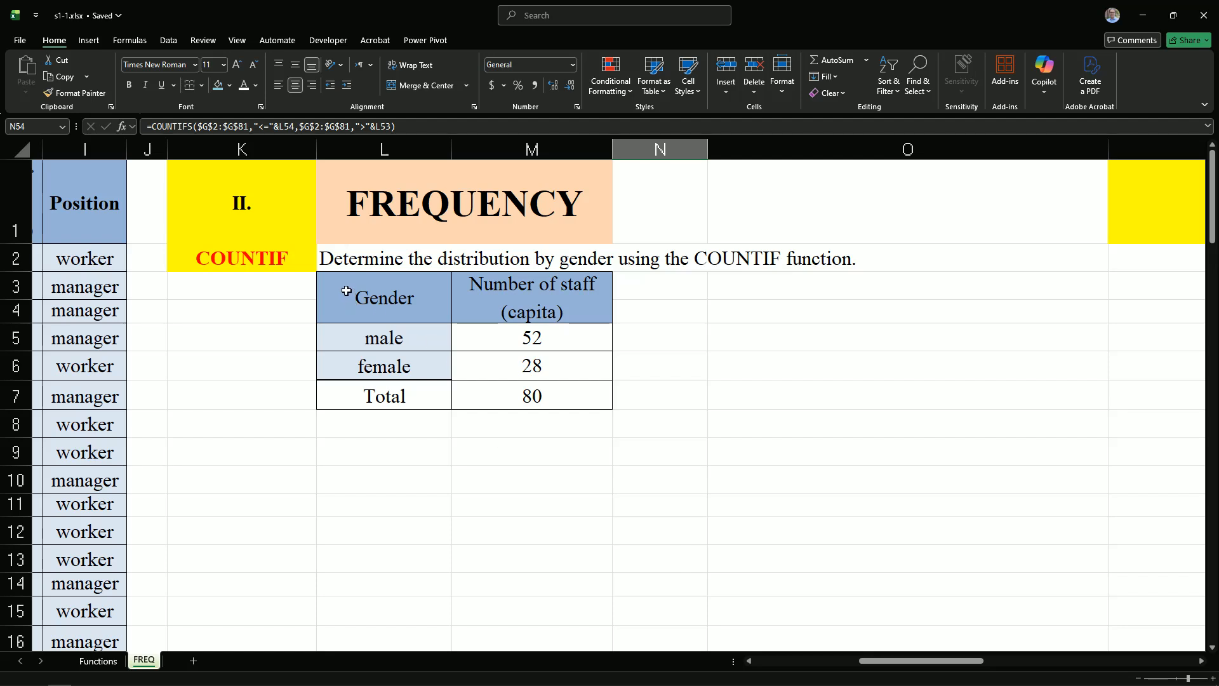
drag(344, 287, 490, 303)
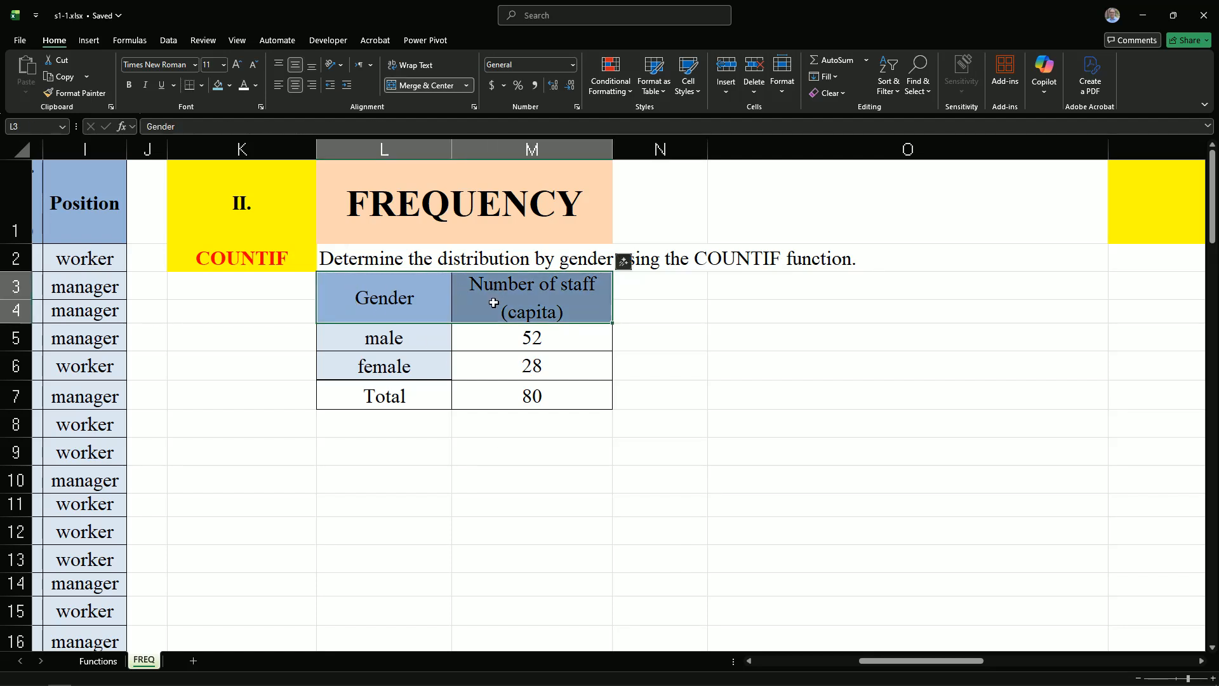
key(ctrl+c)
drag(334, 453, 498, 473)
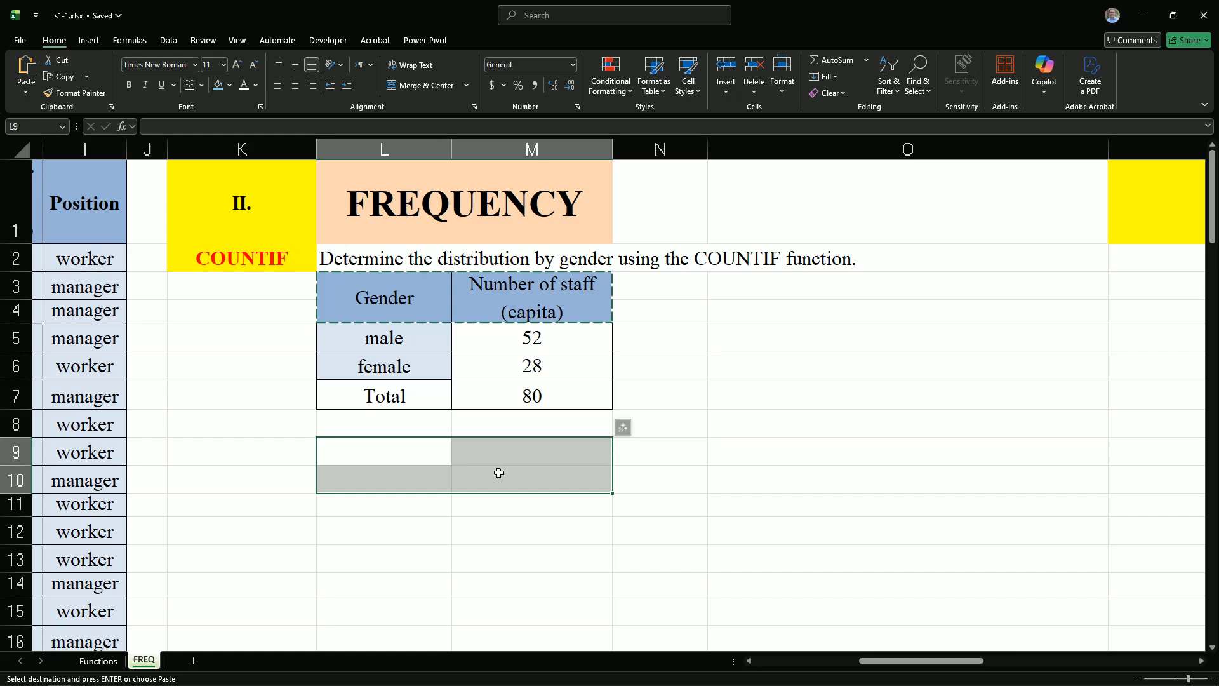
key(ctrl+v)
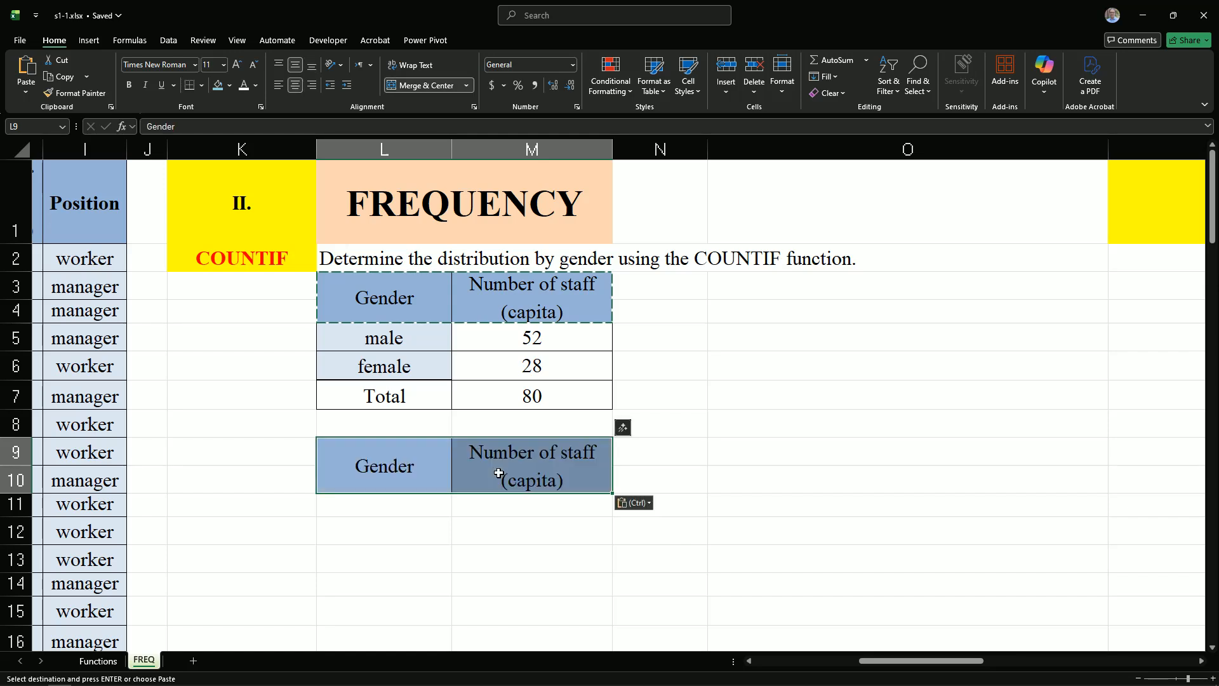
Enter =UNIQUE($D$2:$D$81) in L11 to list the distinct genders from the Gender column.
click(364, 508)
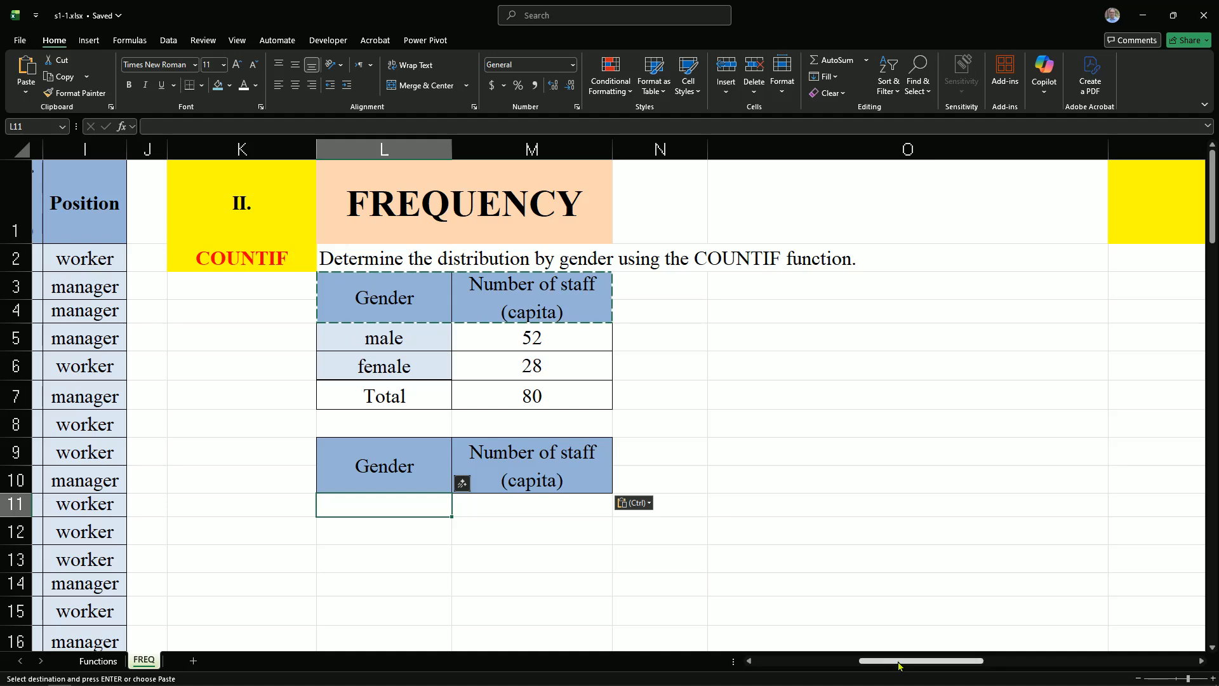
drag(899, 661, 791, 668)
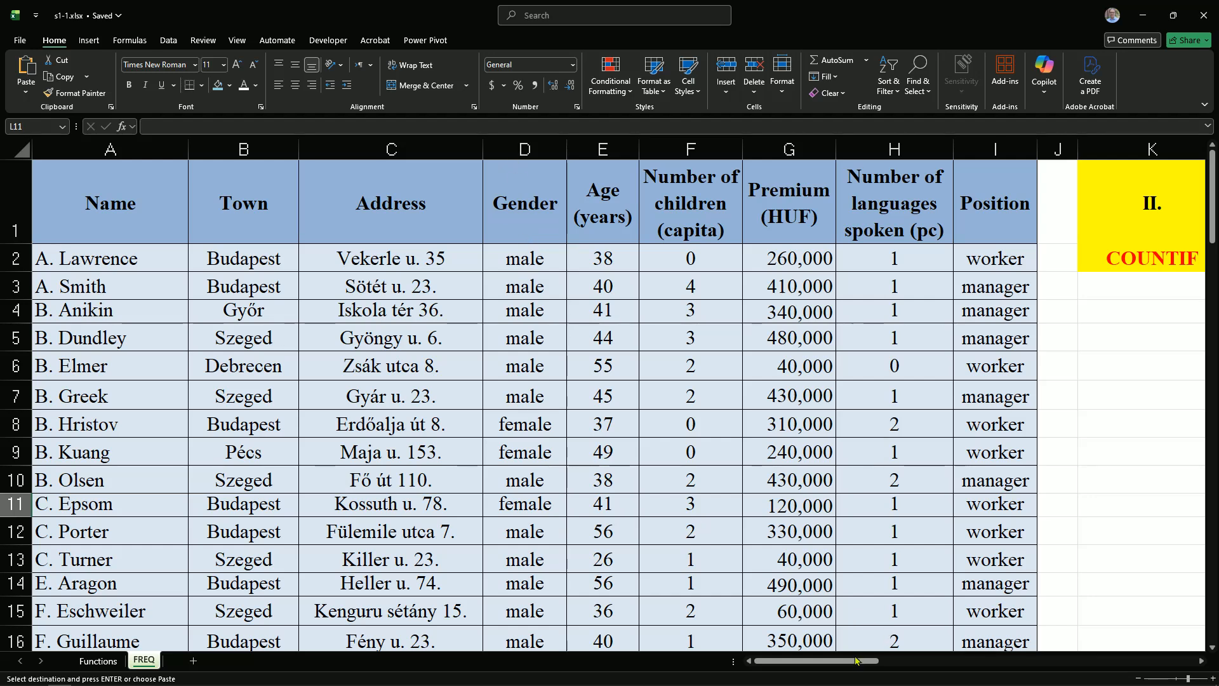
drag(857, 663, 932, 658)
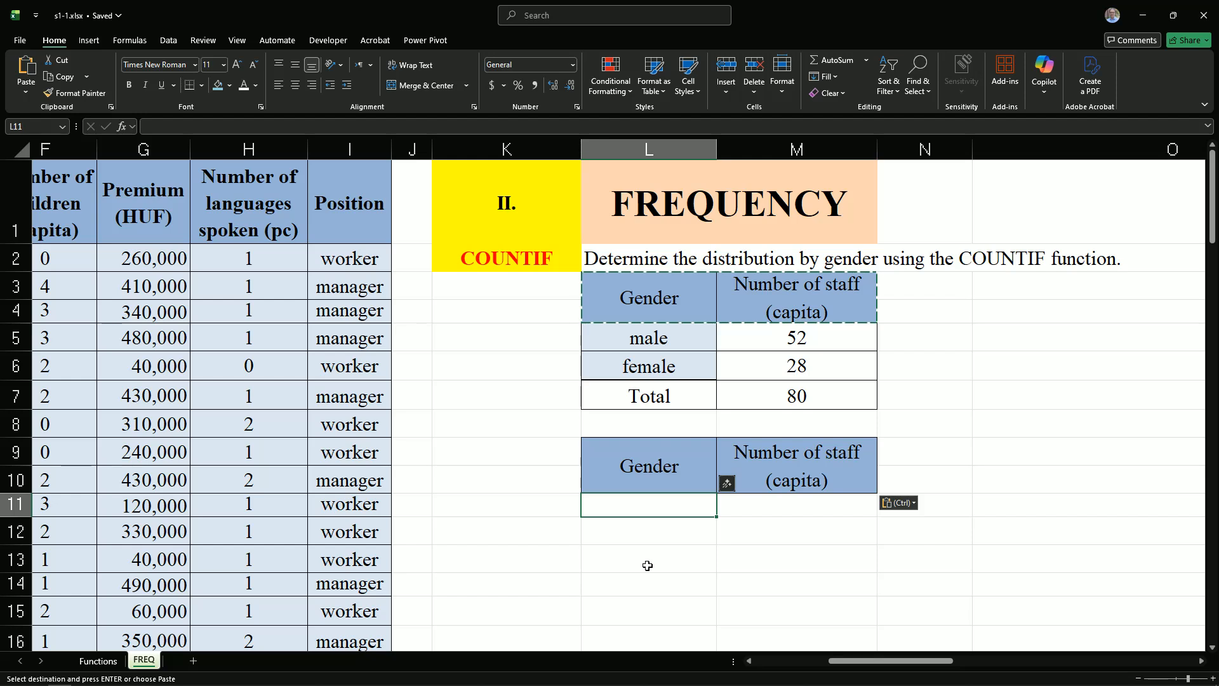
text(=)
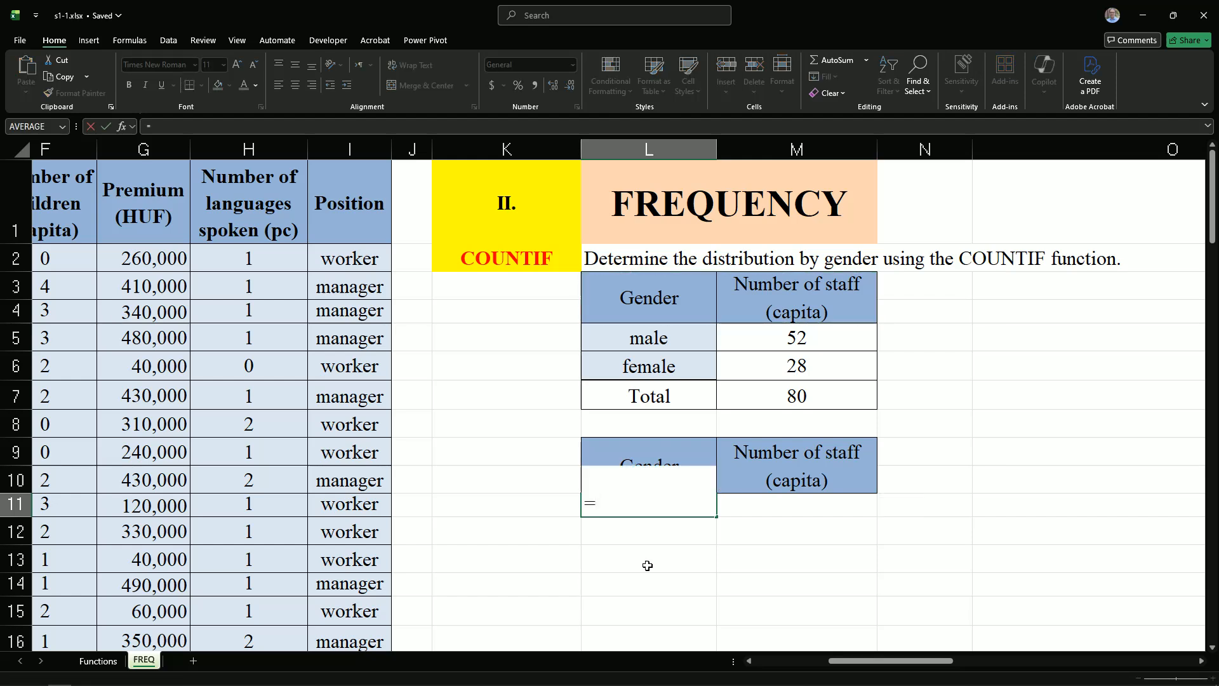
text(uni)
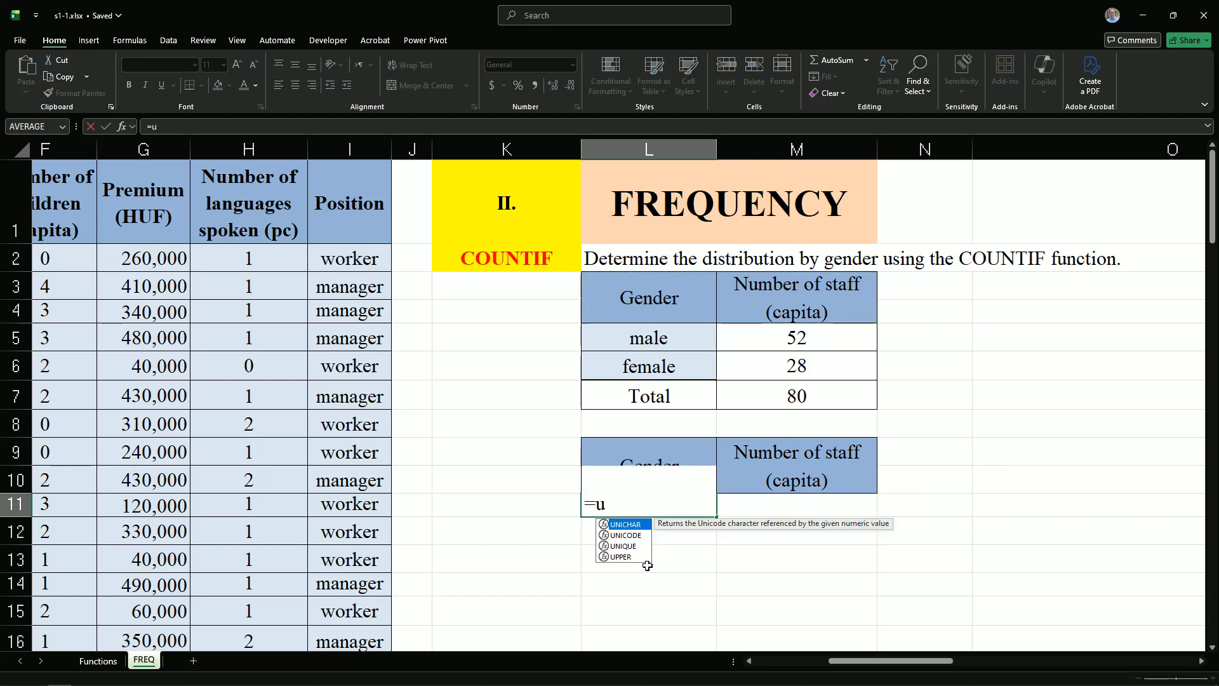
double_click(621, 547)
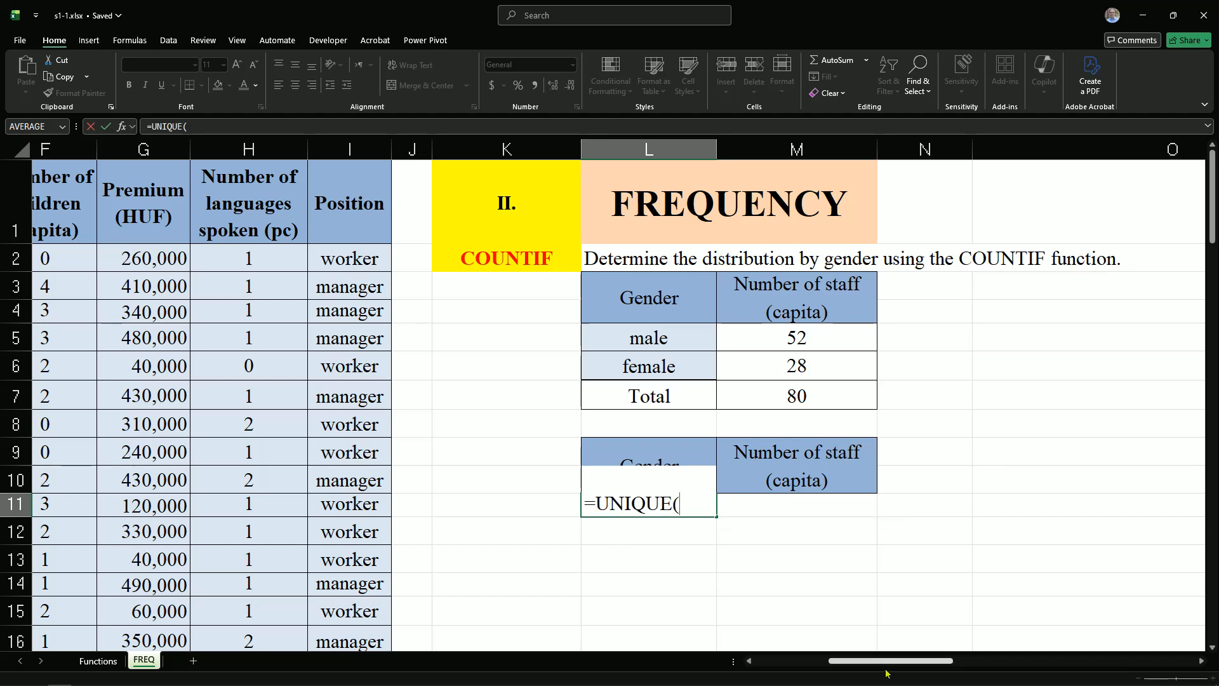
drag(884, 663, 810, 662)
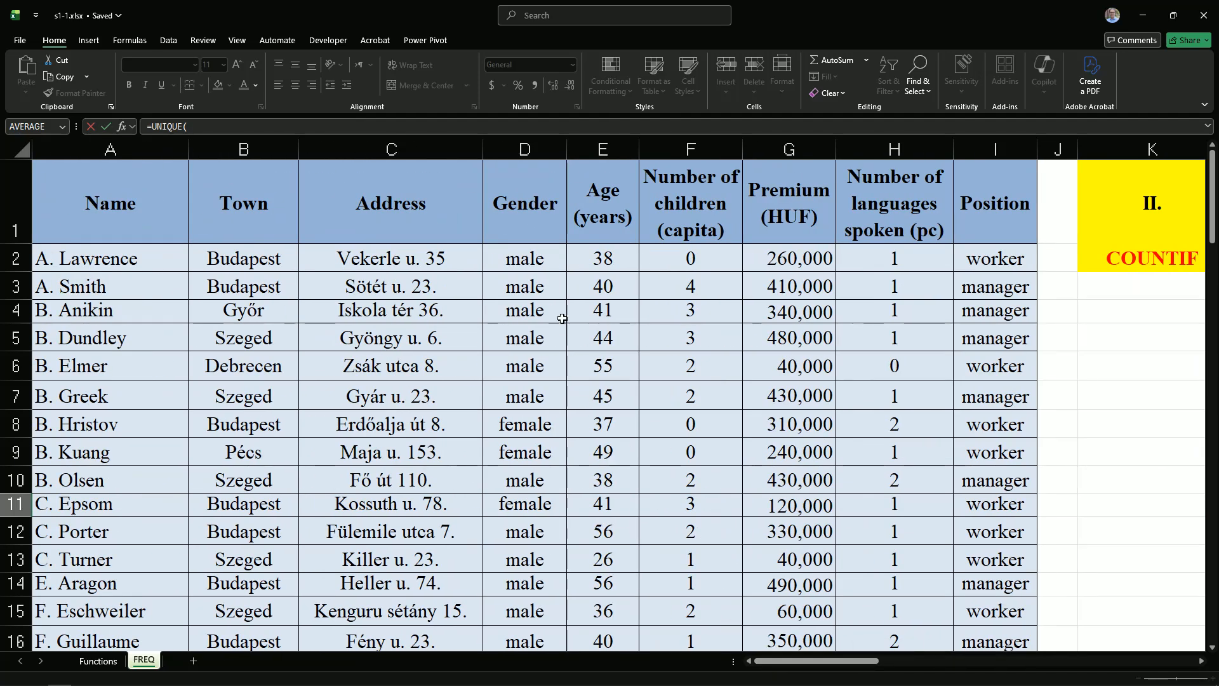
click(529, 263)
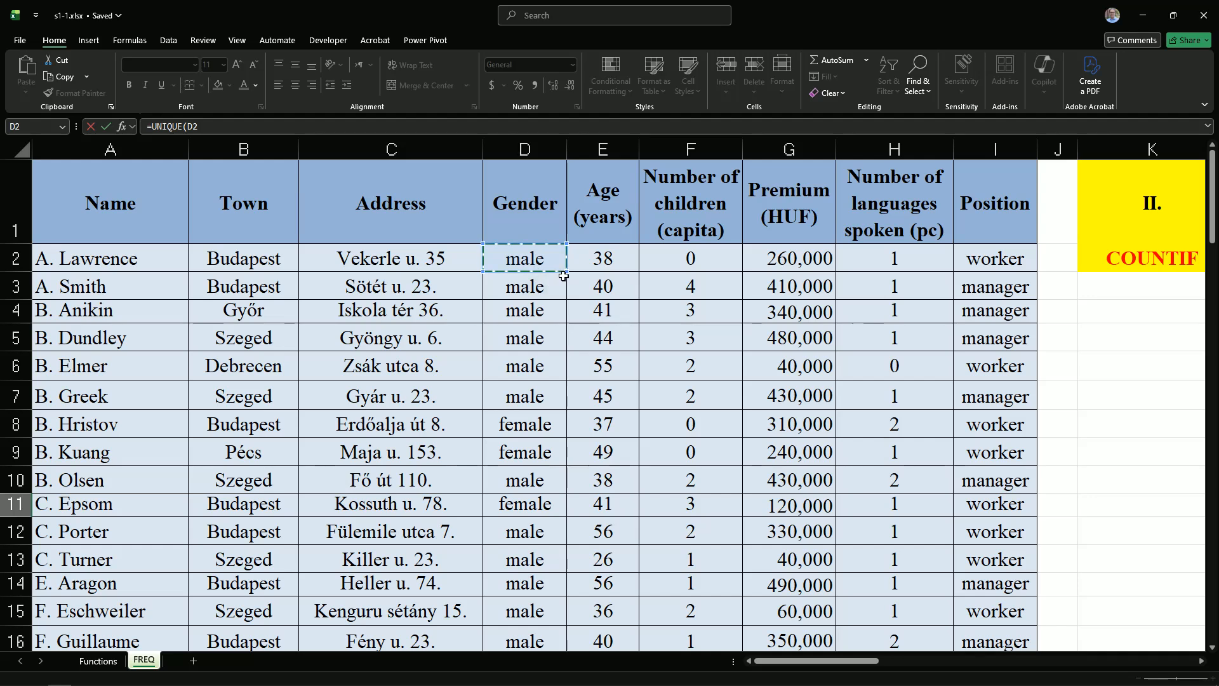
drag(530, 259, 534, 359)
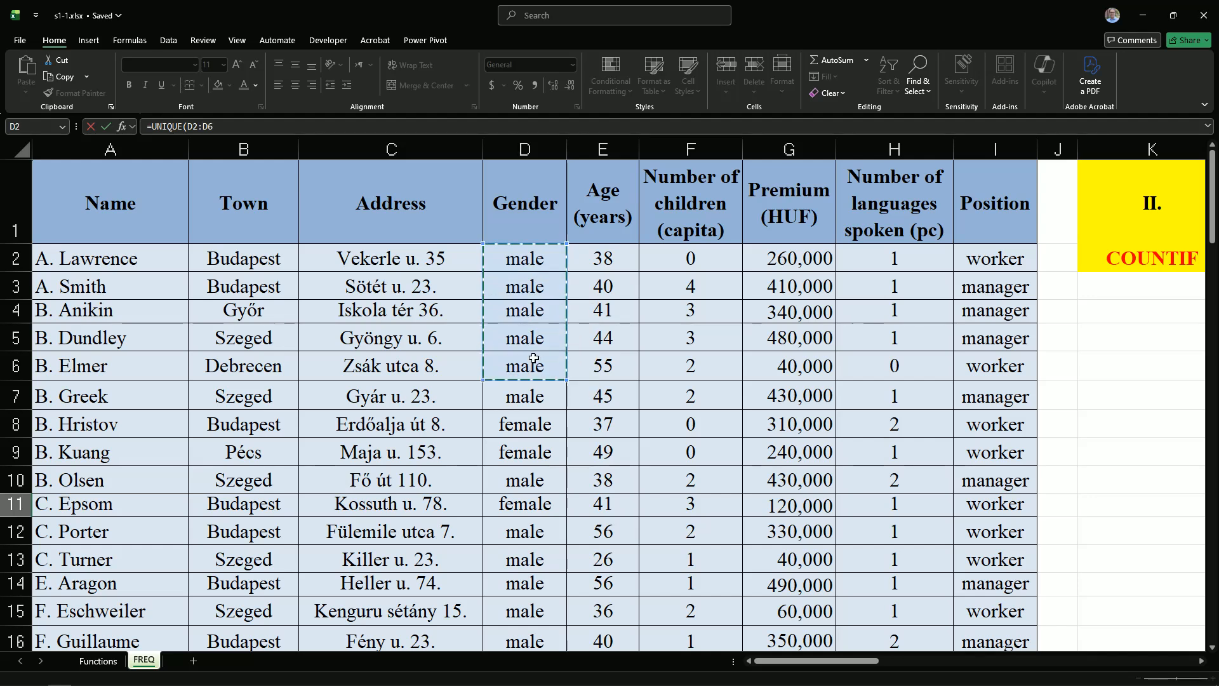
click(515, 261)
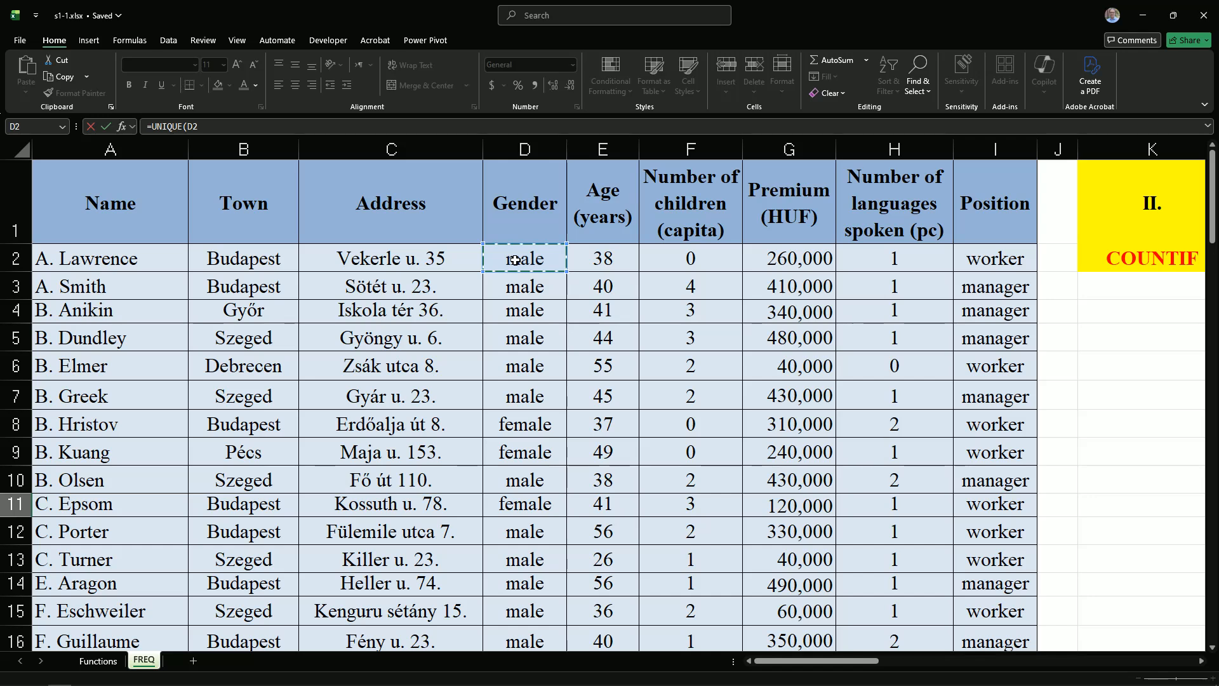
key(ctrl+shift+Down)
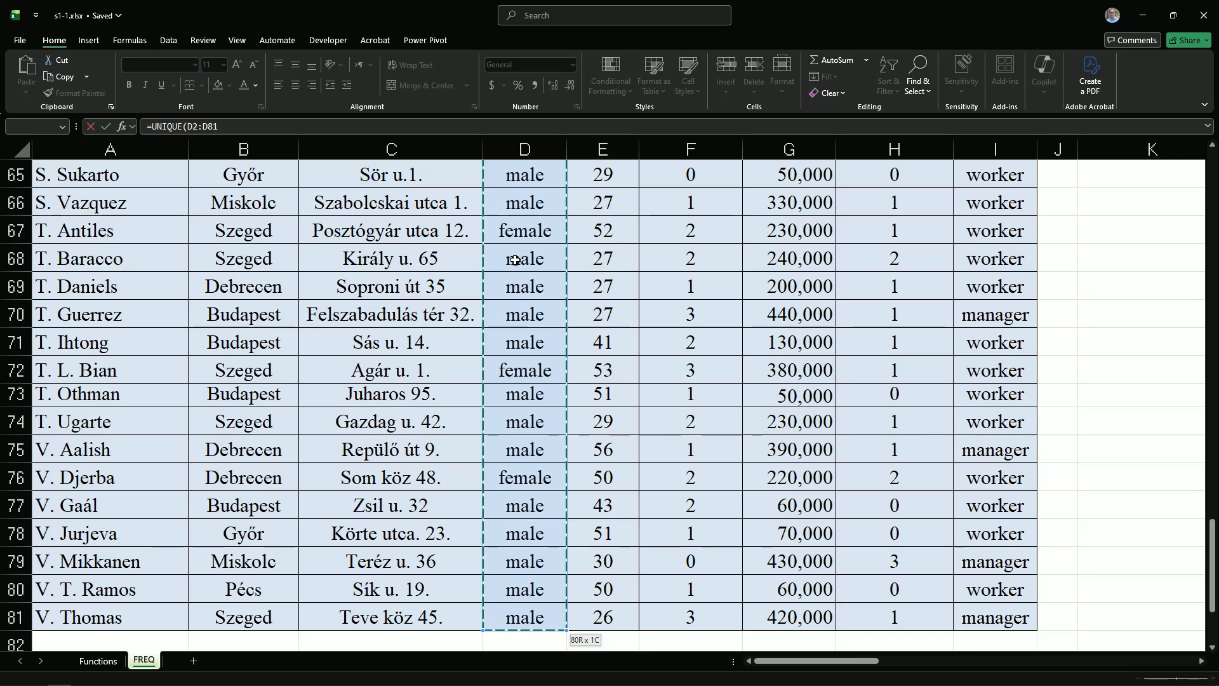
key(F4)
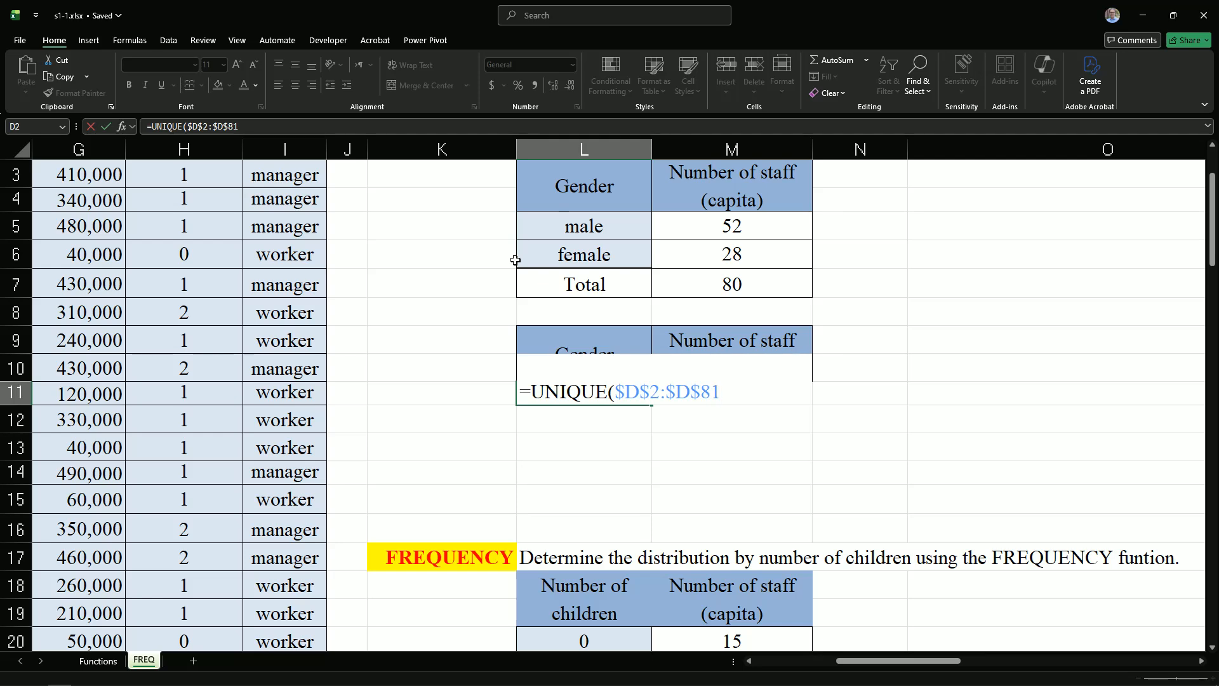
text())
key(Return)
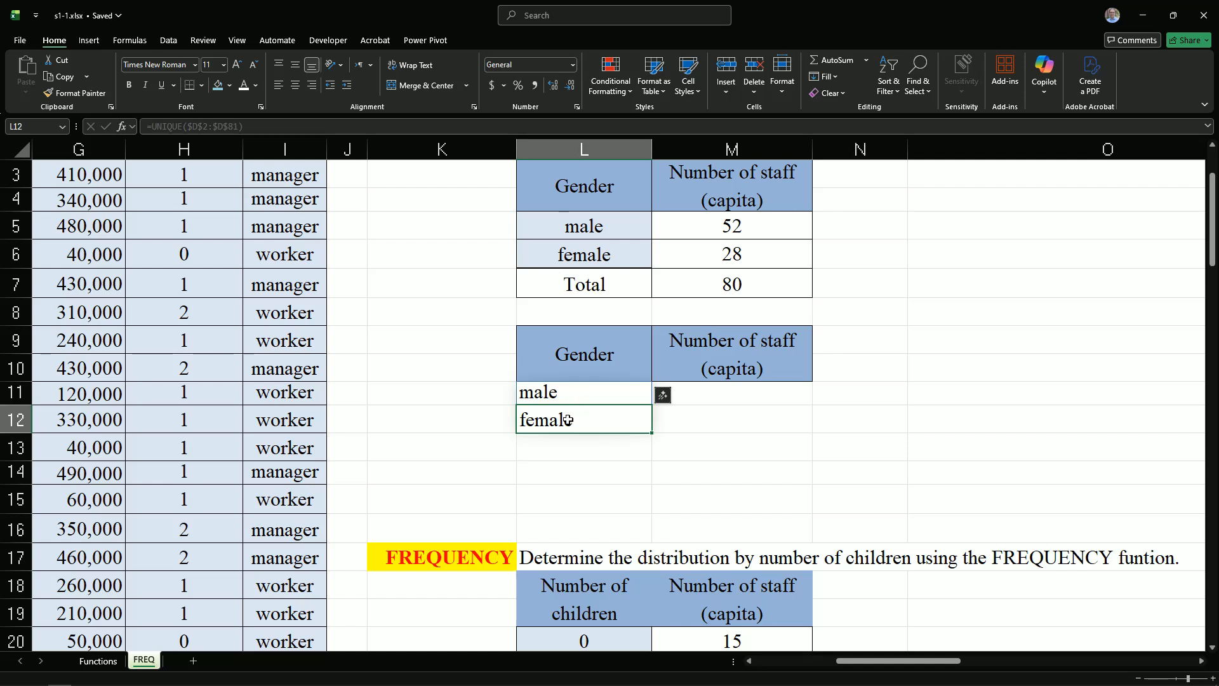
Count the staff per gender with =COUNTIF($D$2:$D$81,L11) in M11 and copy the formula down to M12.
scroll(562, 406, down, 3)
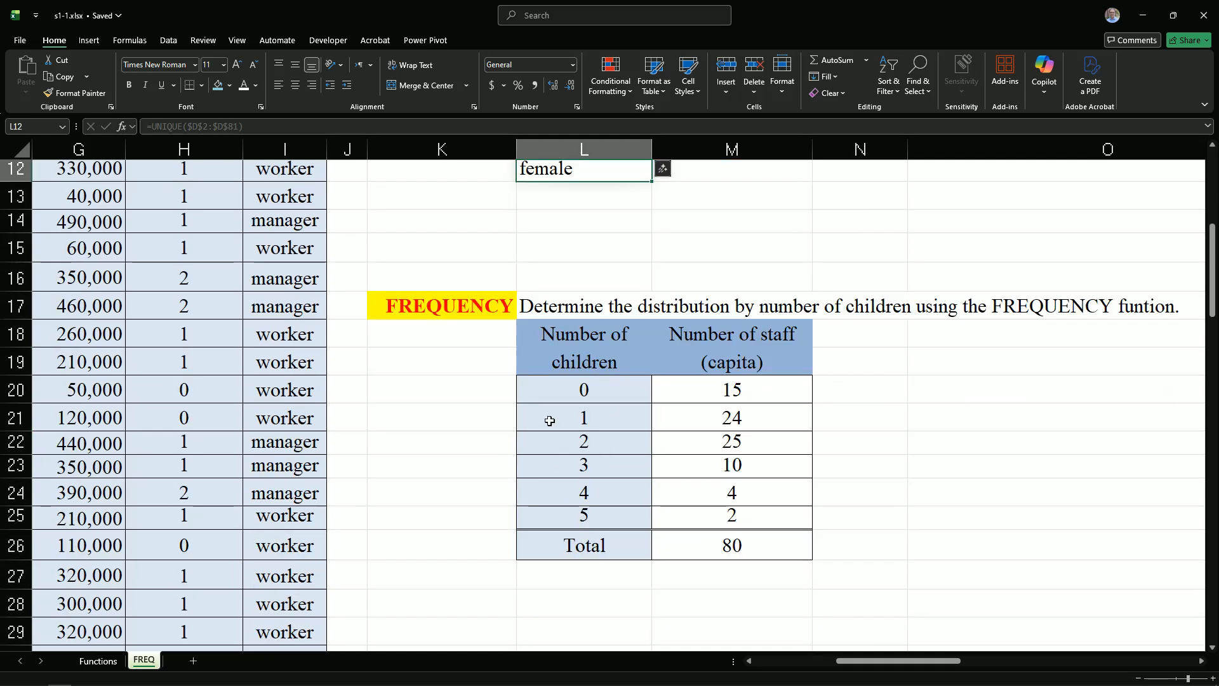
scroll(564, 436, up, 3)
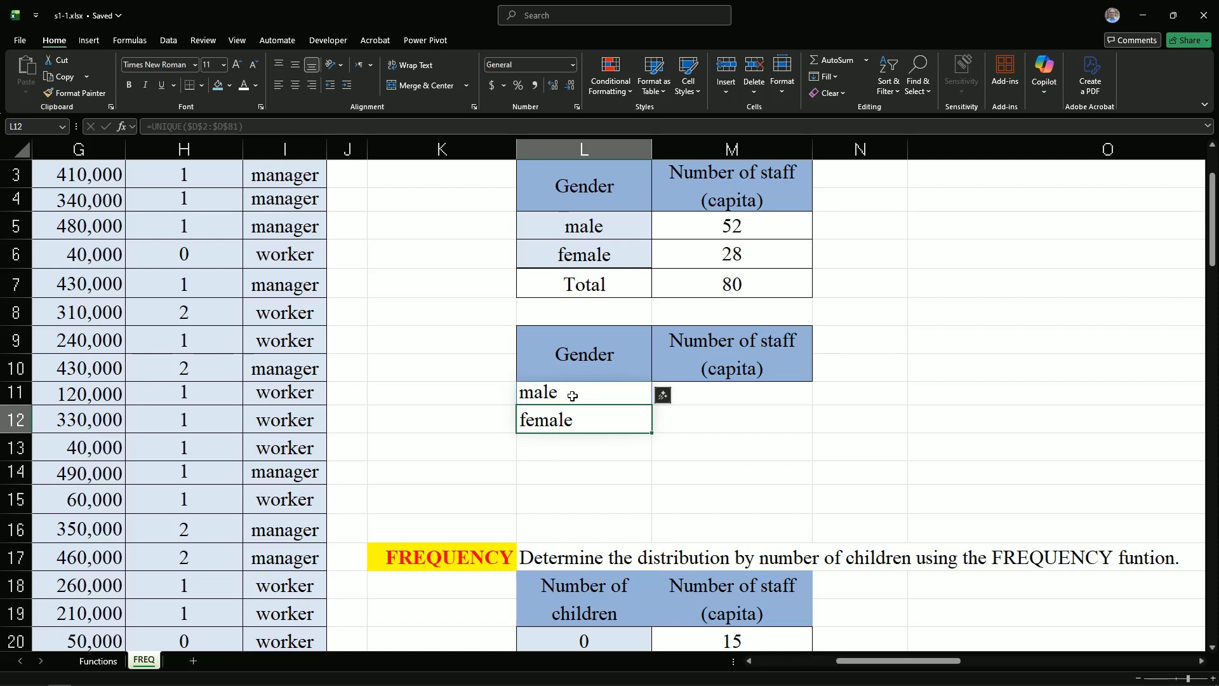
click(726, 398)
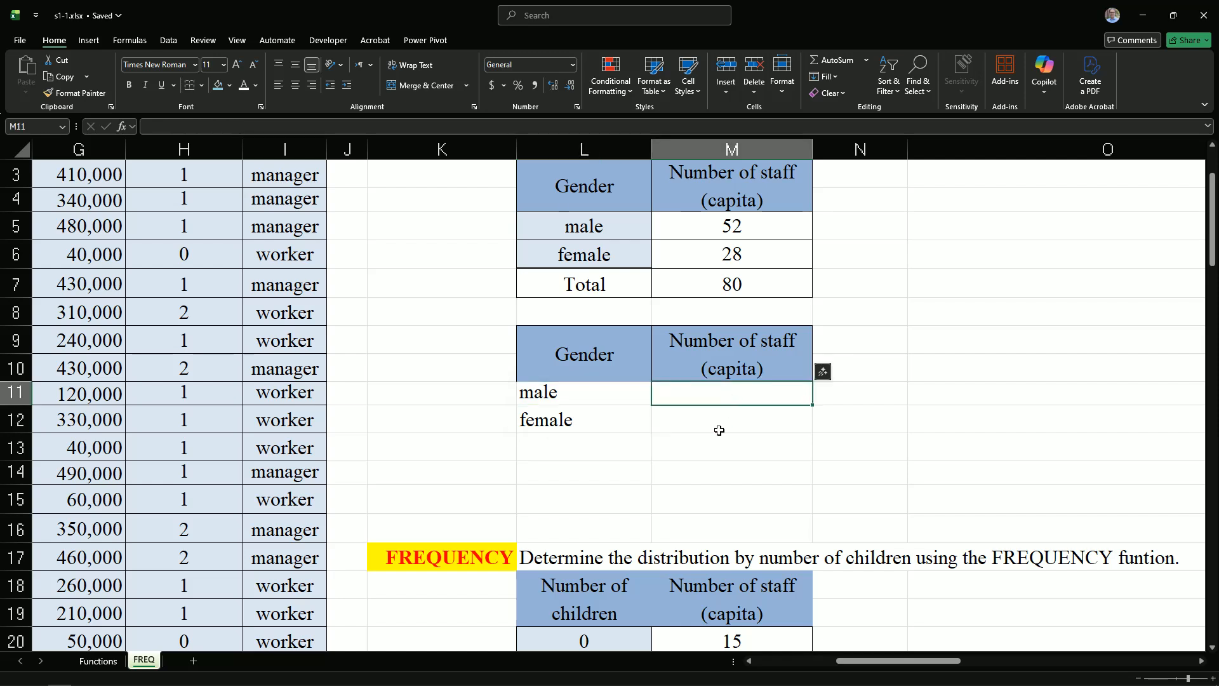
text(=cou)
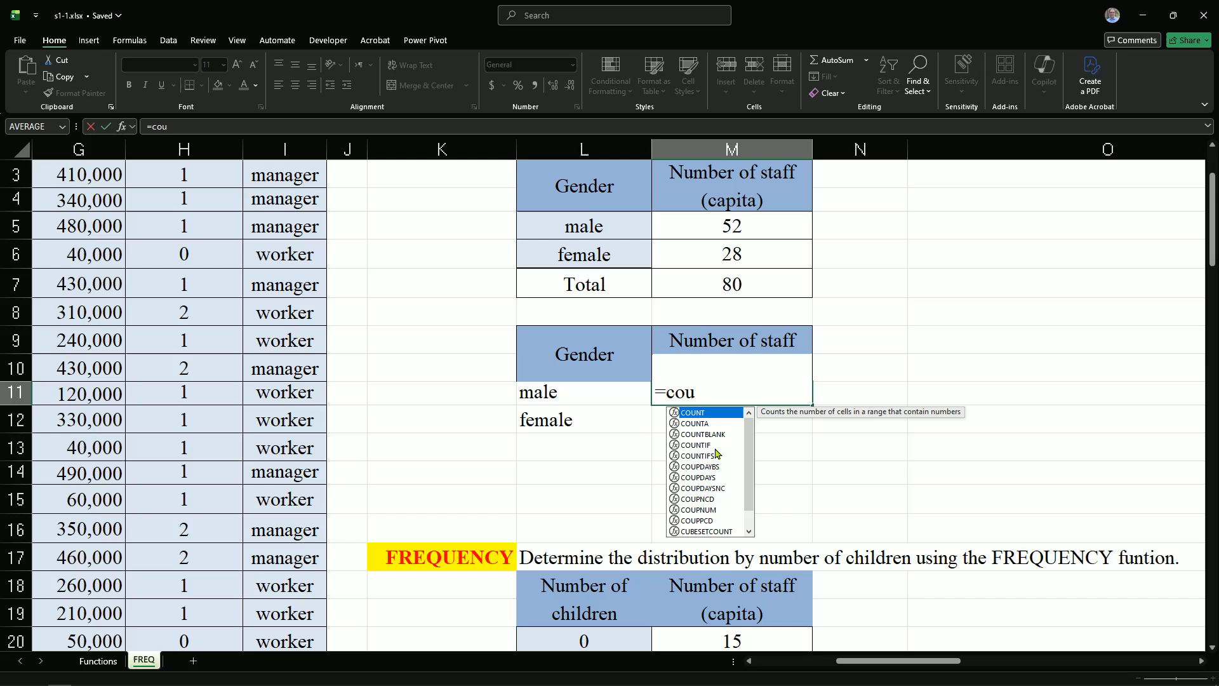
double_click(699, 445)
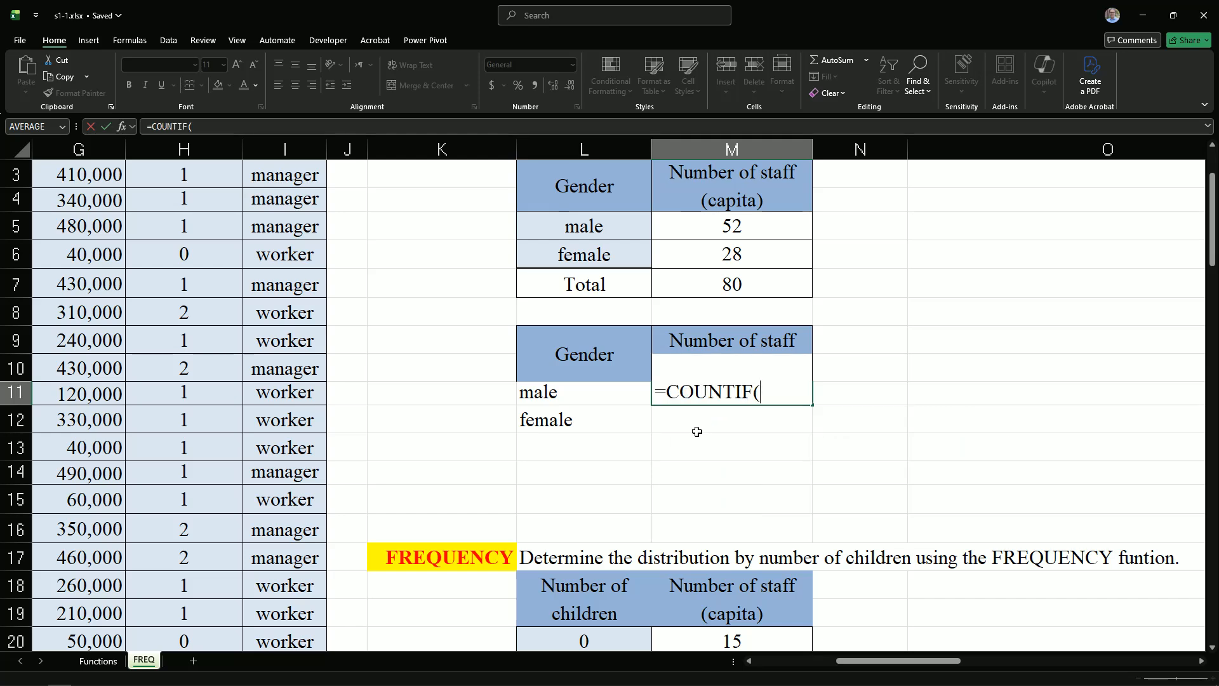
drag(883, 664, 800, 665)
scroll(592, 448, up, 1)
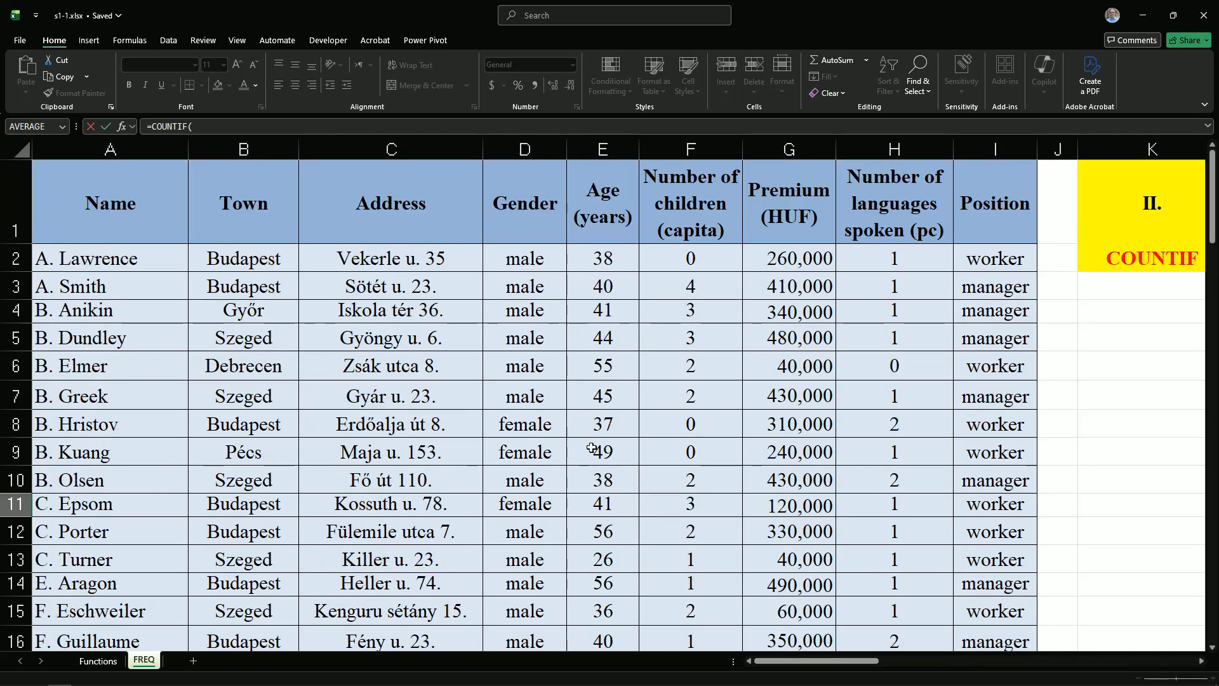
click(542, 261)
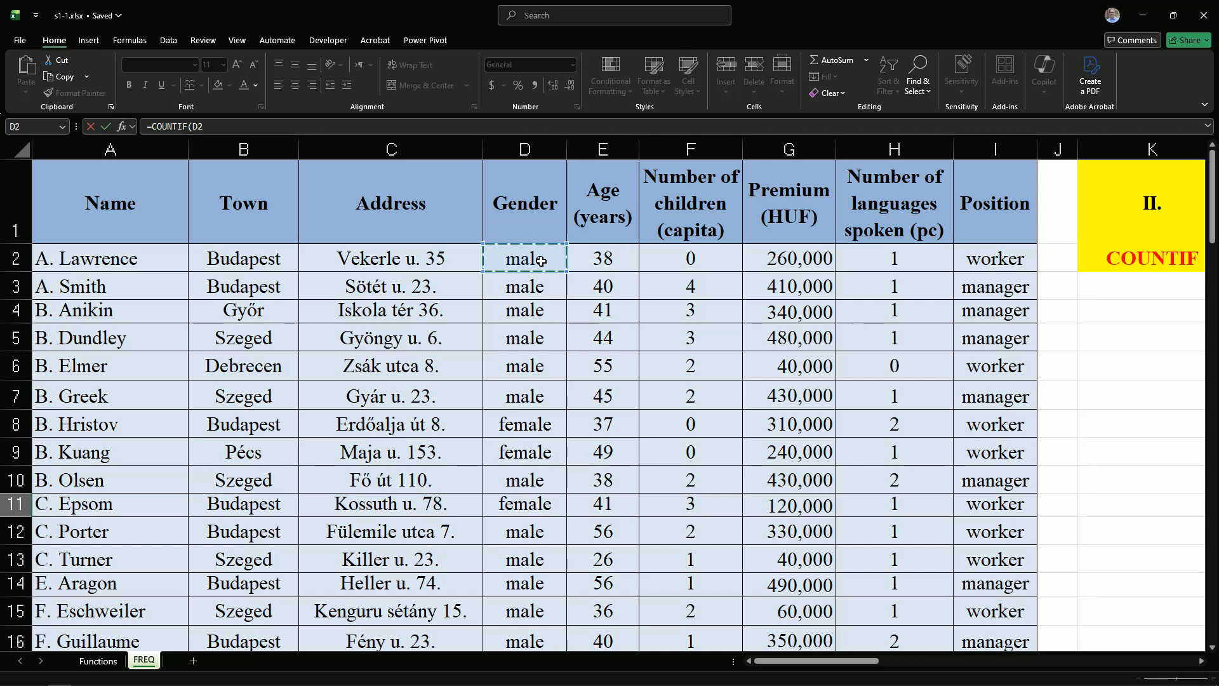
key(ctrl+shift+Down)
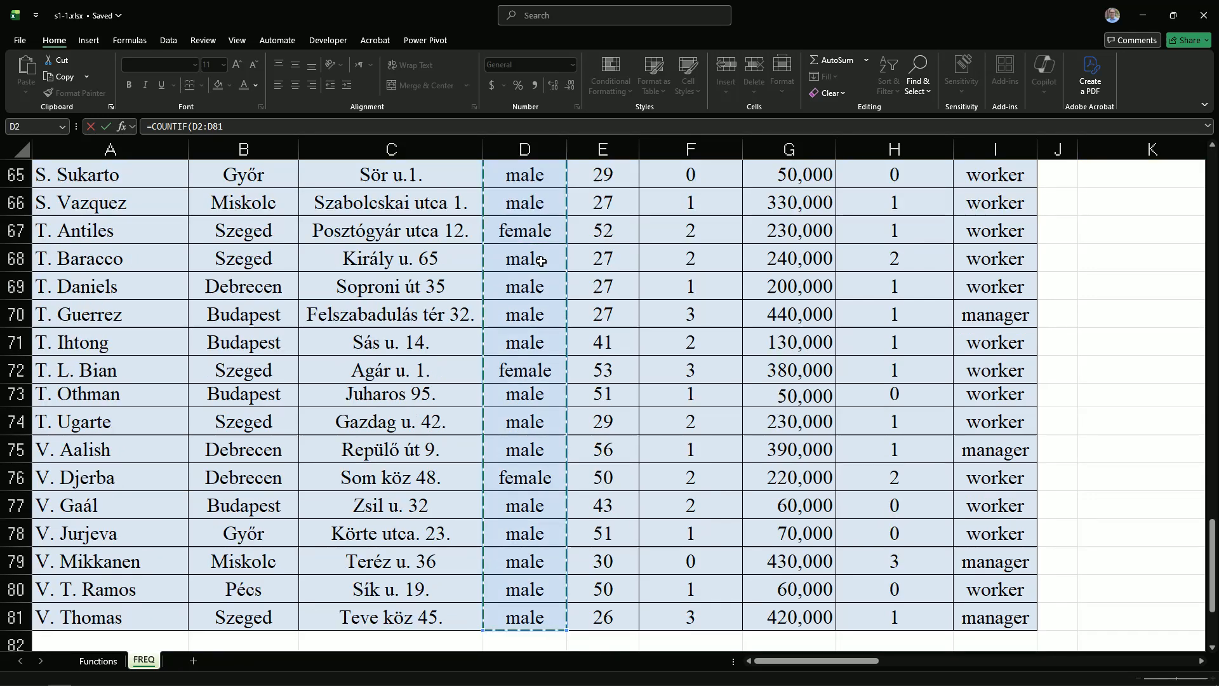
key(F4)
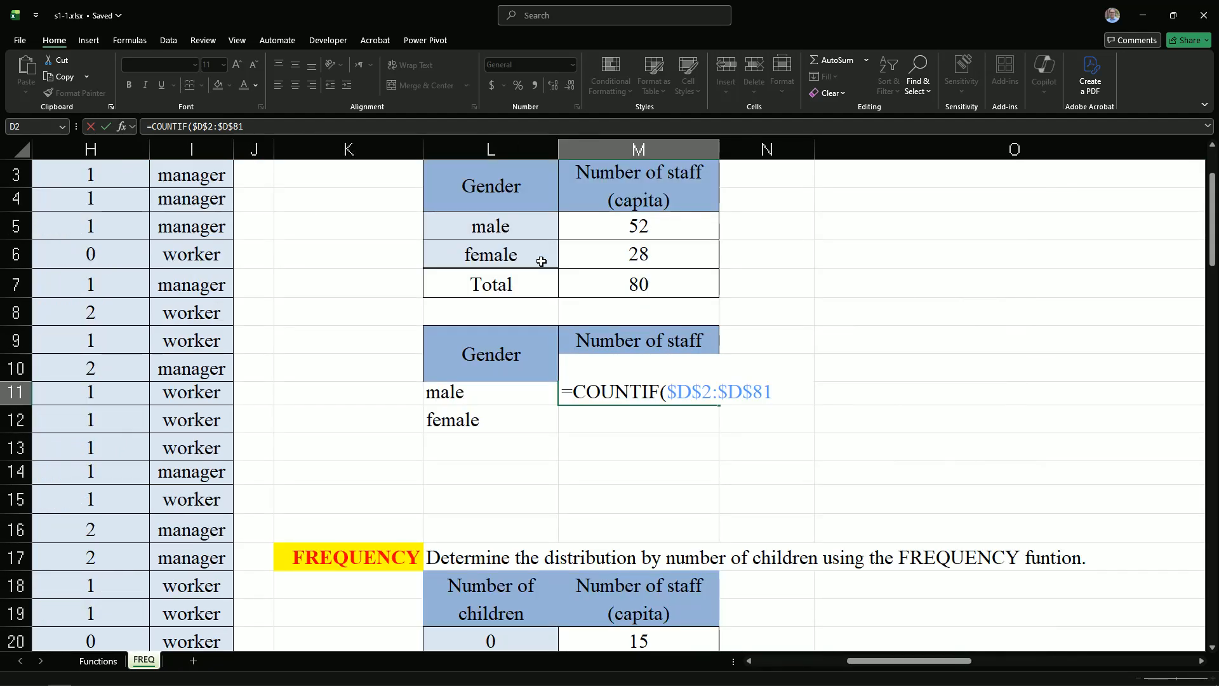
text(,)
click(456, 392)
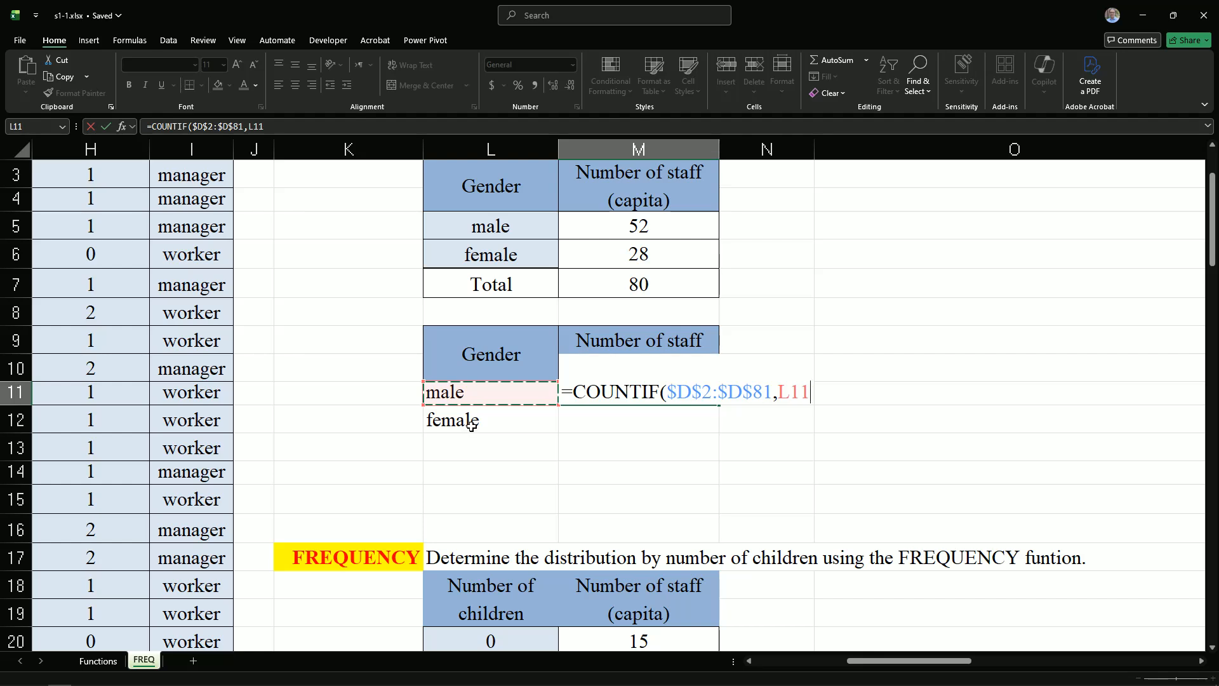
text())
key(Return)
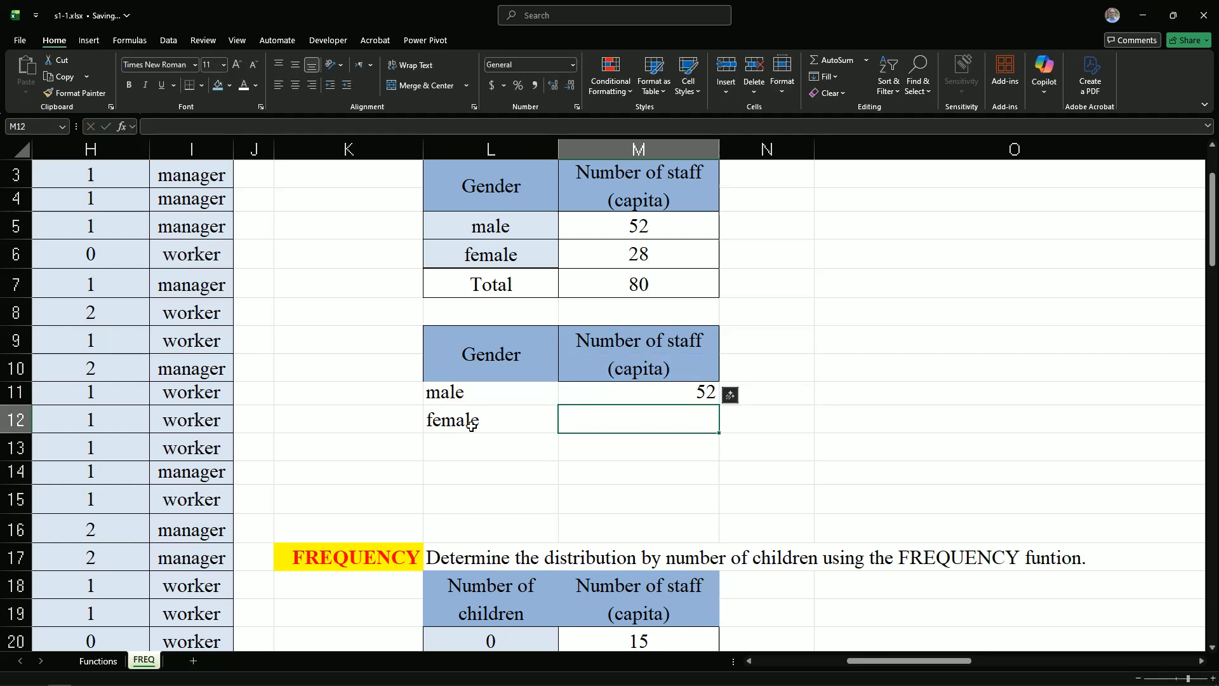
click(632, 392)
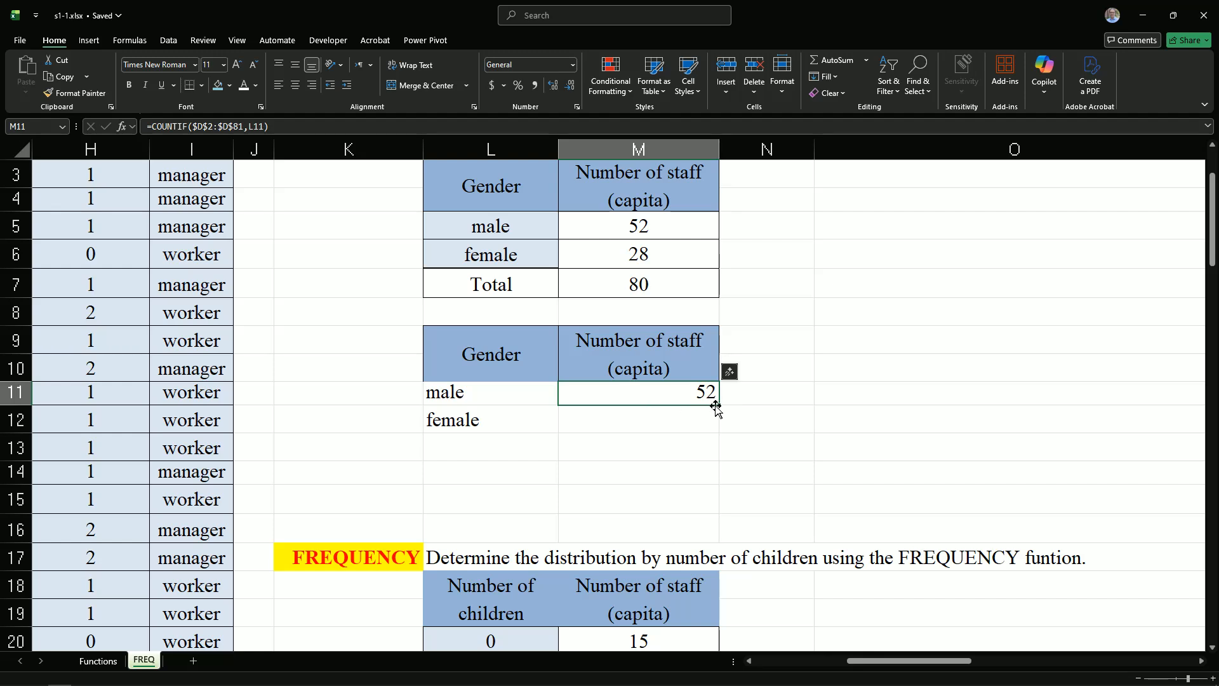
drag(718, 405, 721, 434)
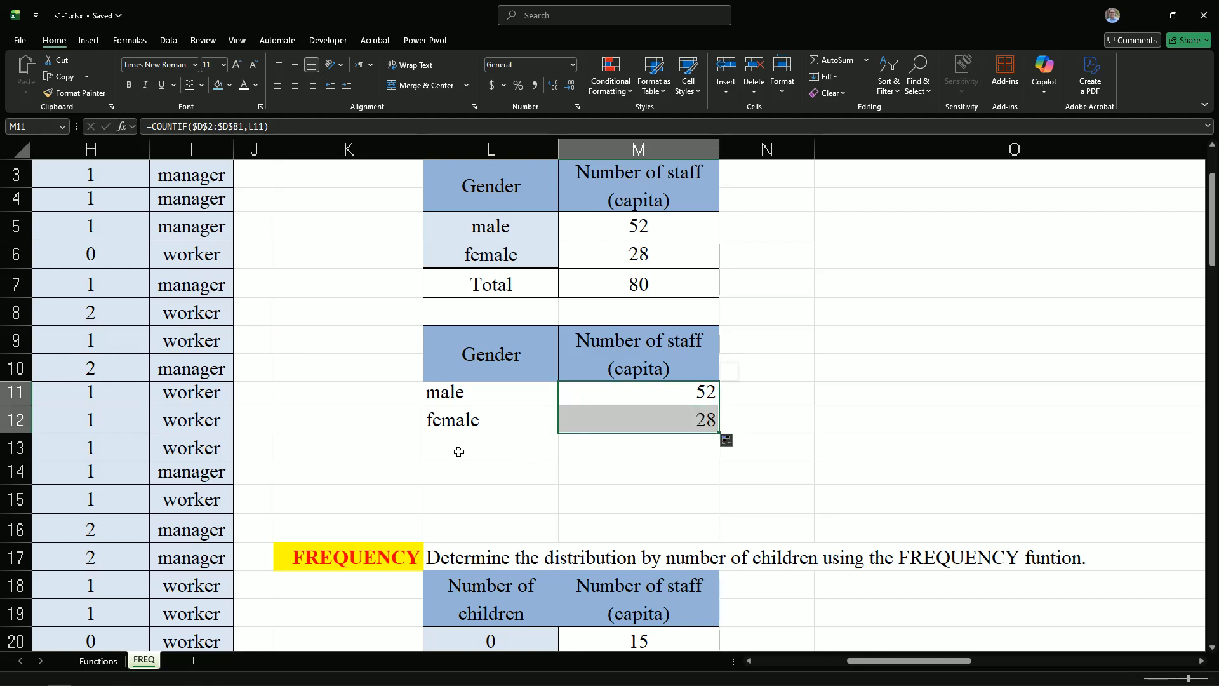
Centre the contents of L11:M13 horizontally and apply all borders to the range.
drag(461, 398, 604, 441)
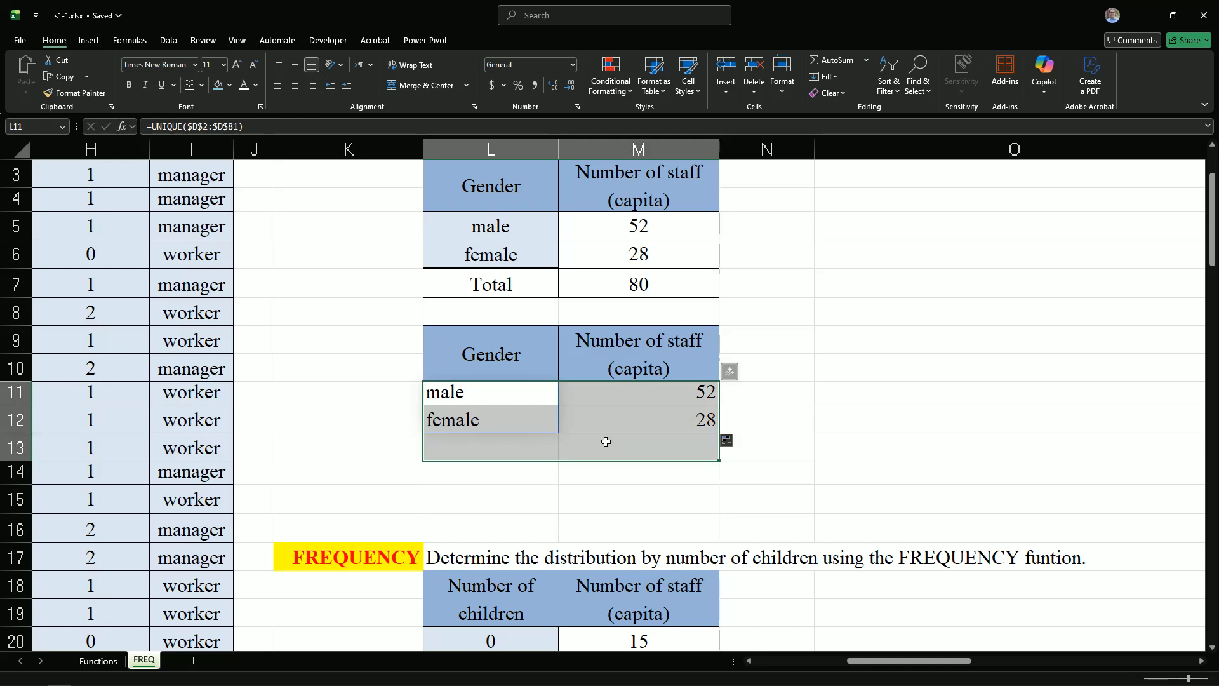
click(295, 84)
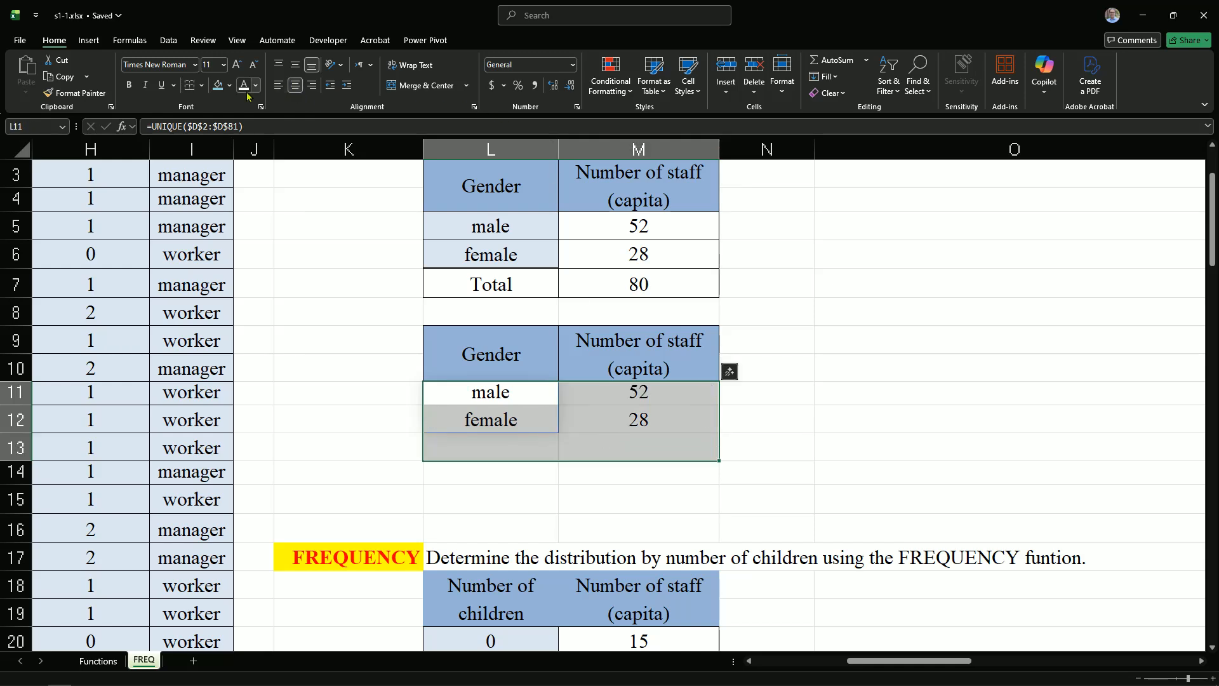
click(202, 89)
click(200, 215)
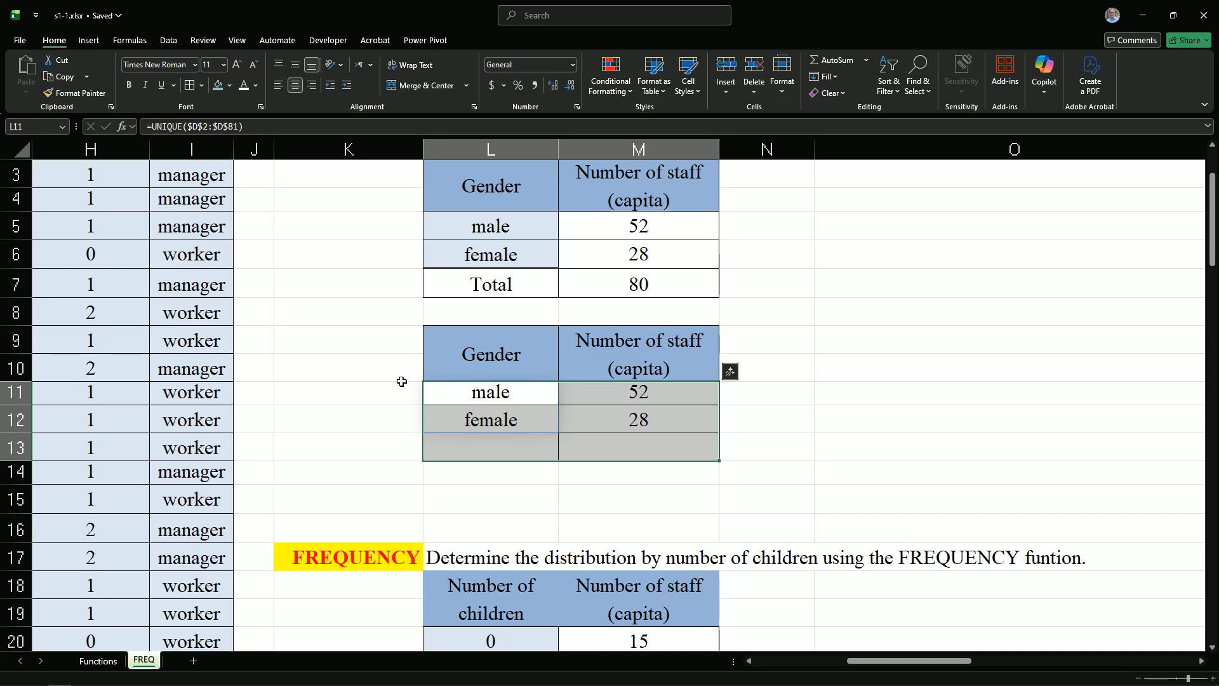
Fill the empty total row L13:M13 of the second gender table with dark grey.
click(498, 448)
shift+click(566, 441)
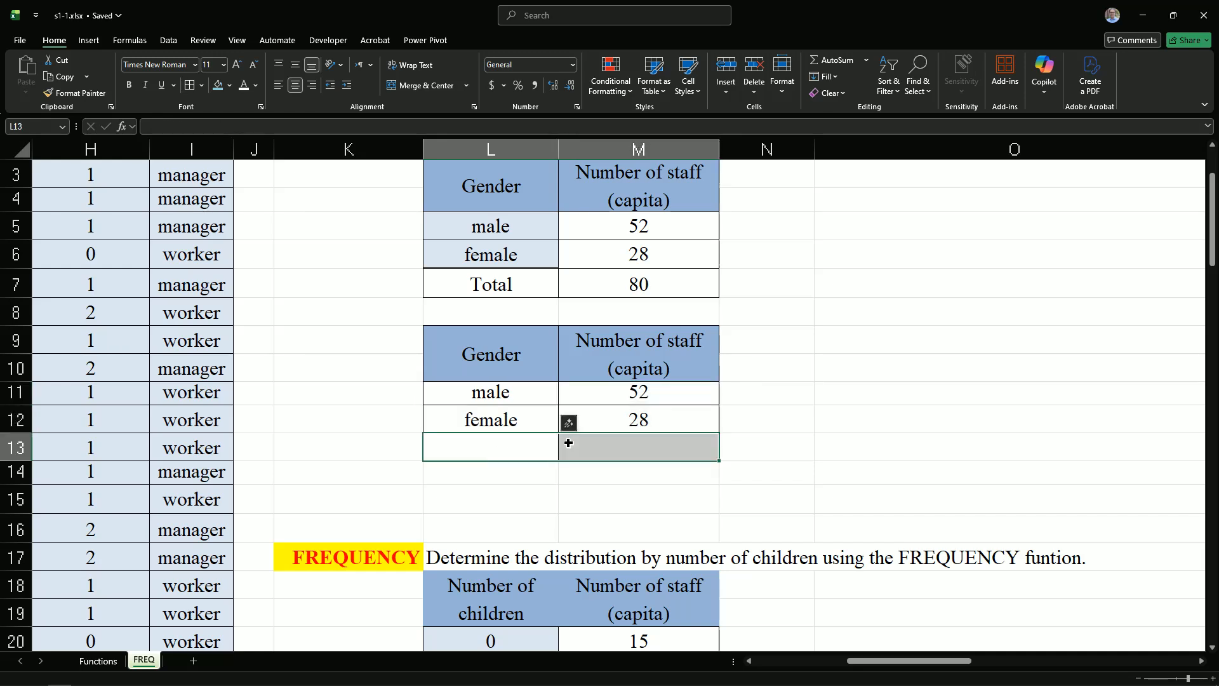
click(229, 85)
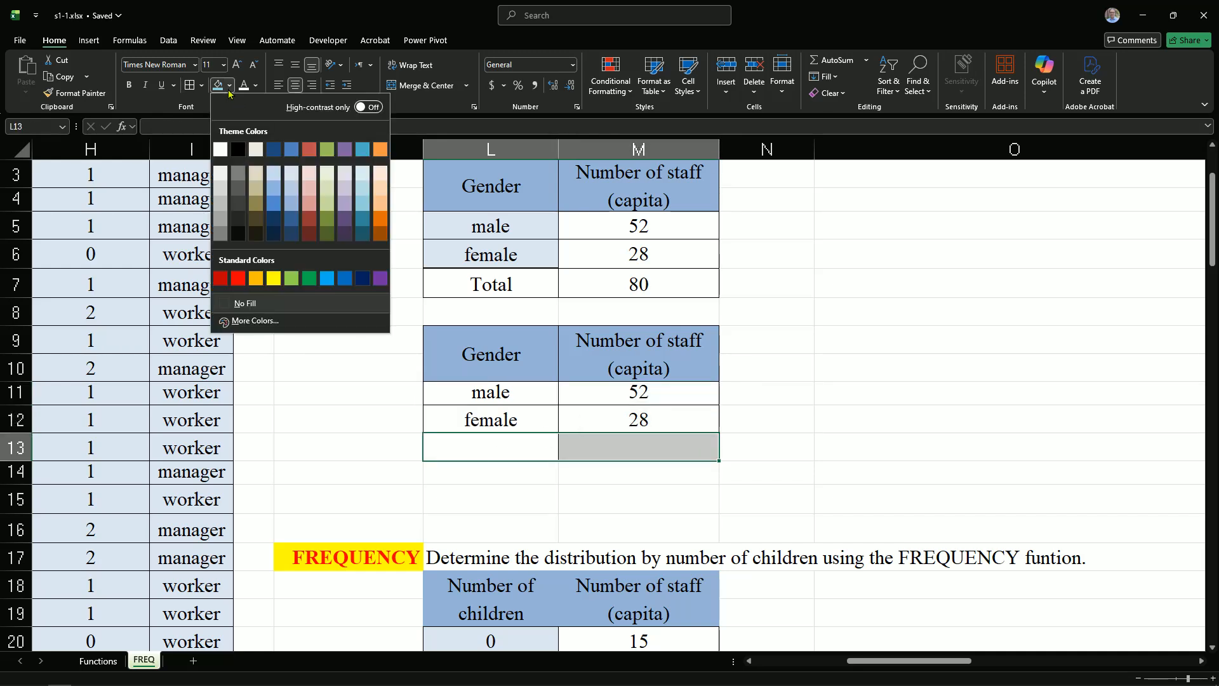
click(239, 176)
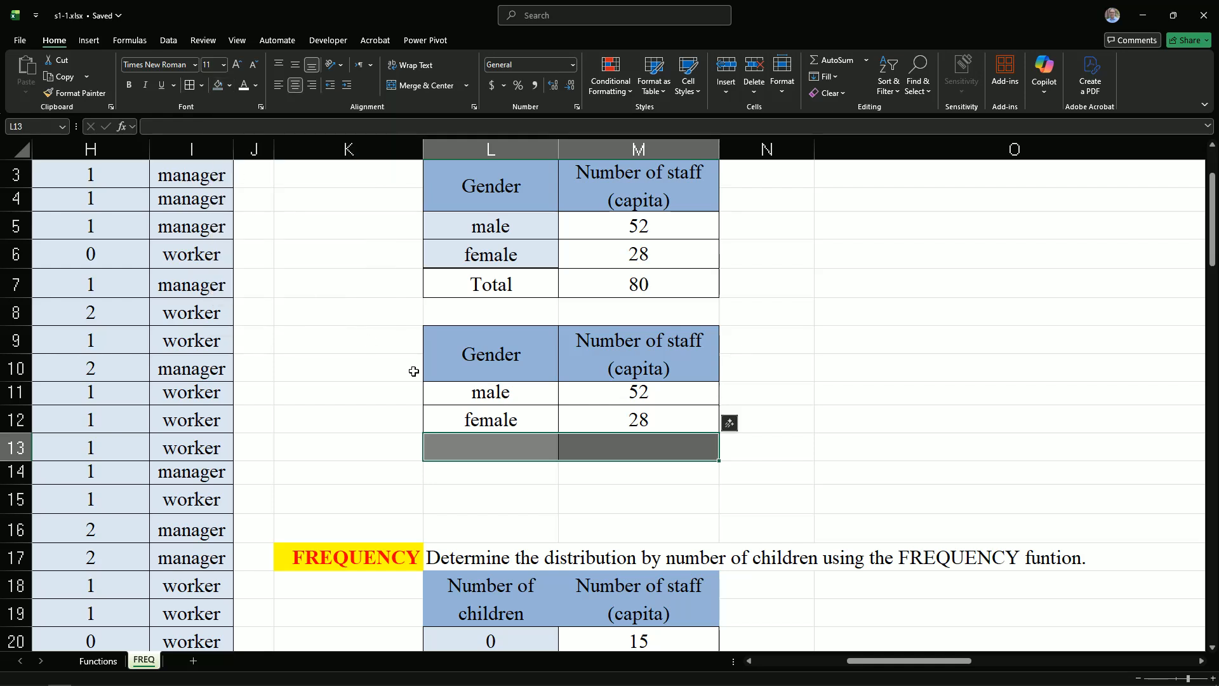
Enter the label Total in L13 and sum the staff counts above with AutoSum in M13.
click(487, 452)
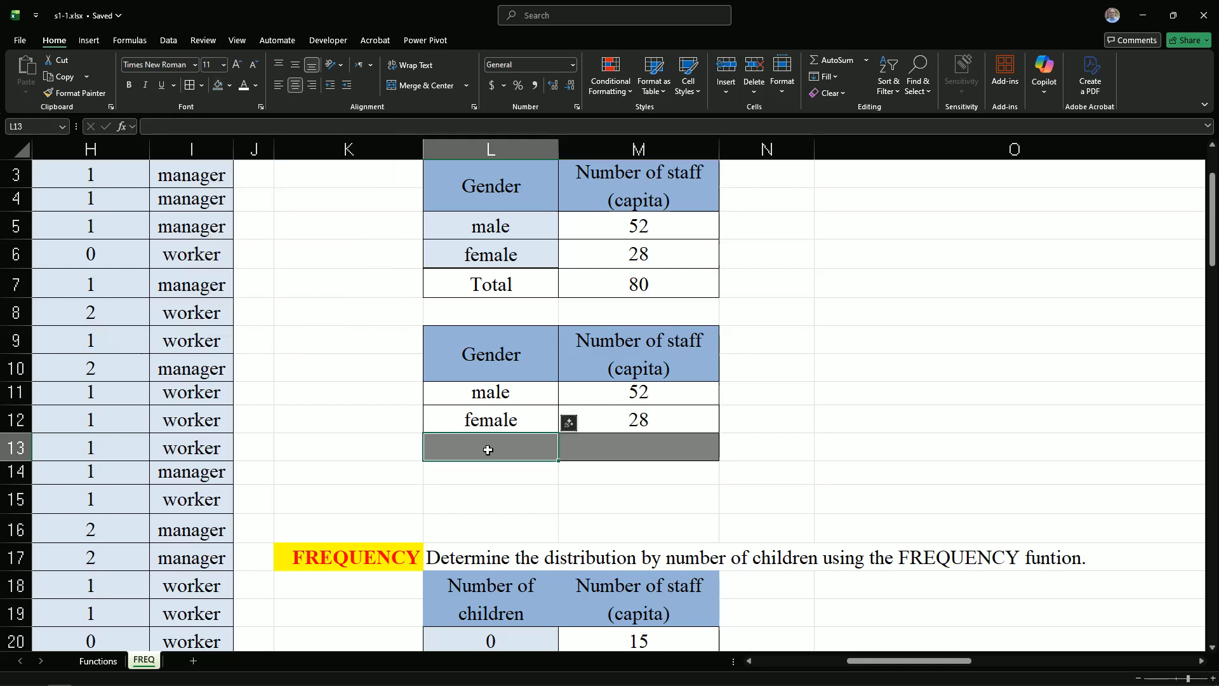
text(T)
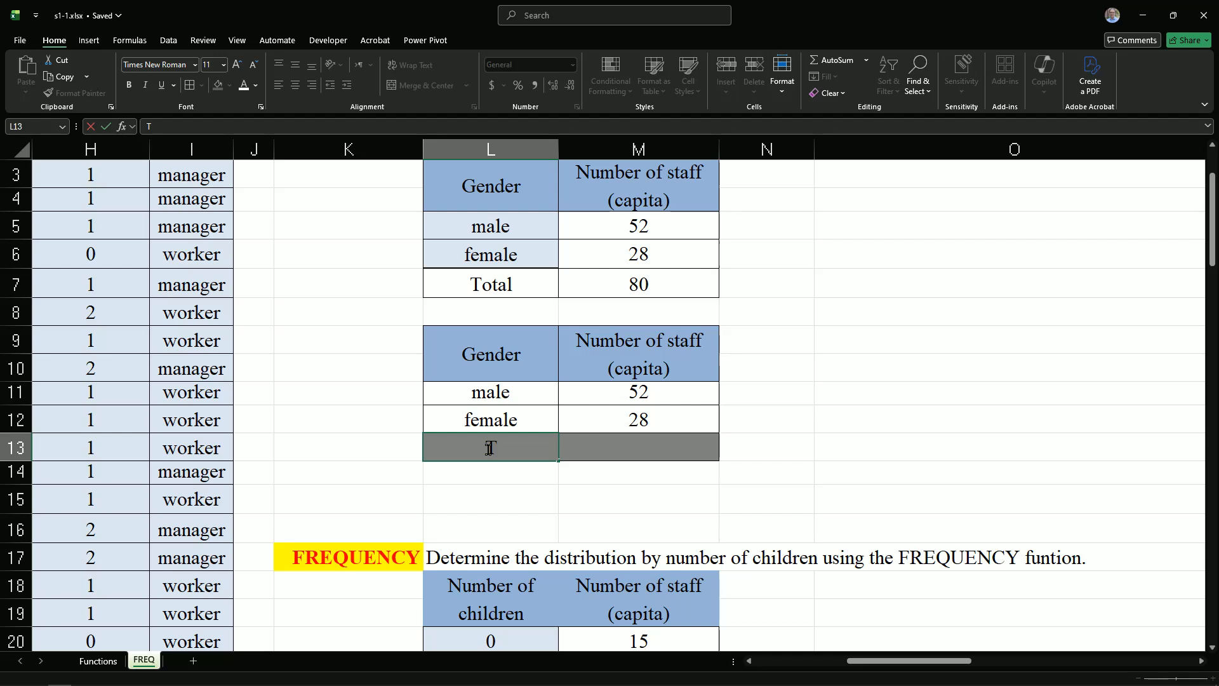
text(otal)
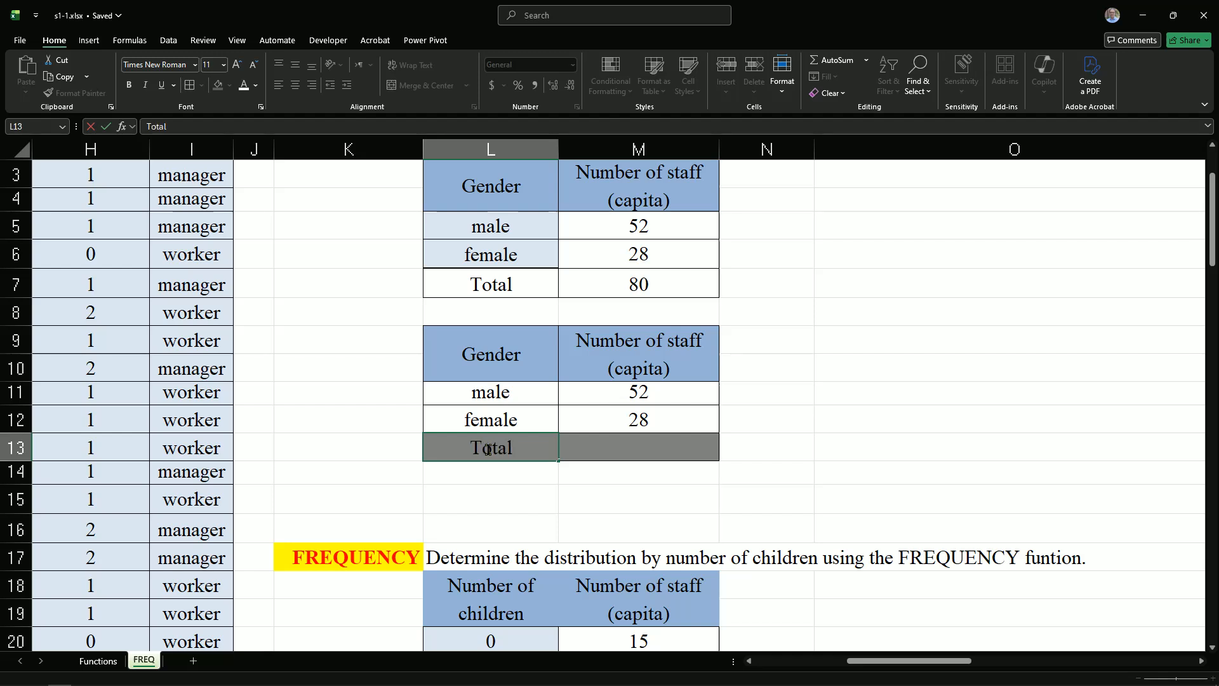
click(634, 445)
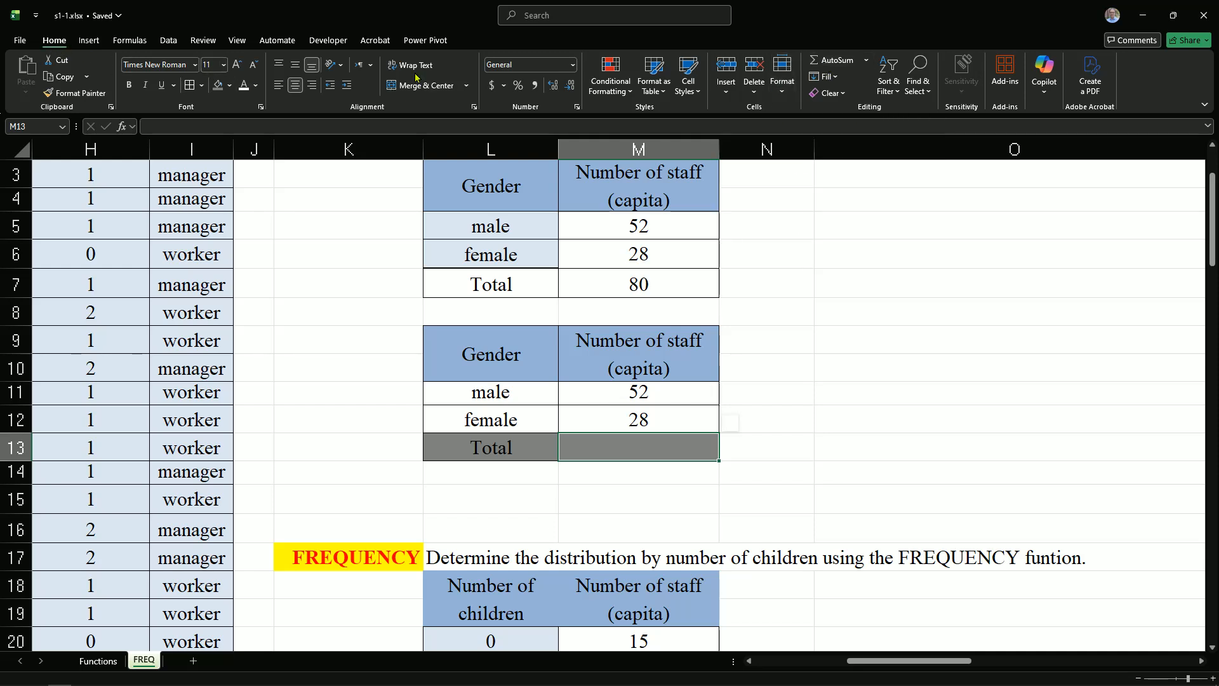
click(833, 60)
key(Return)
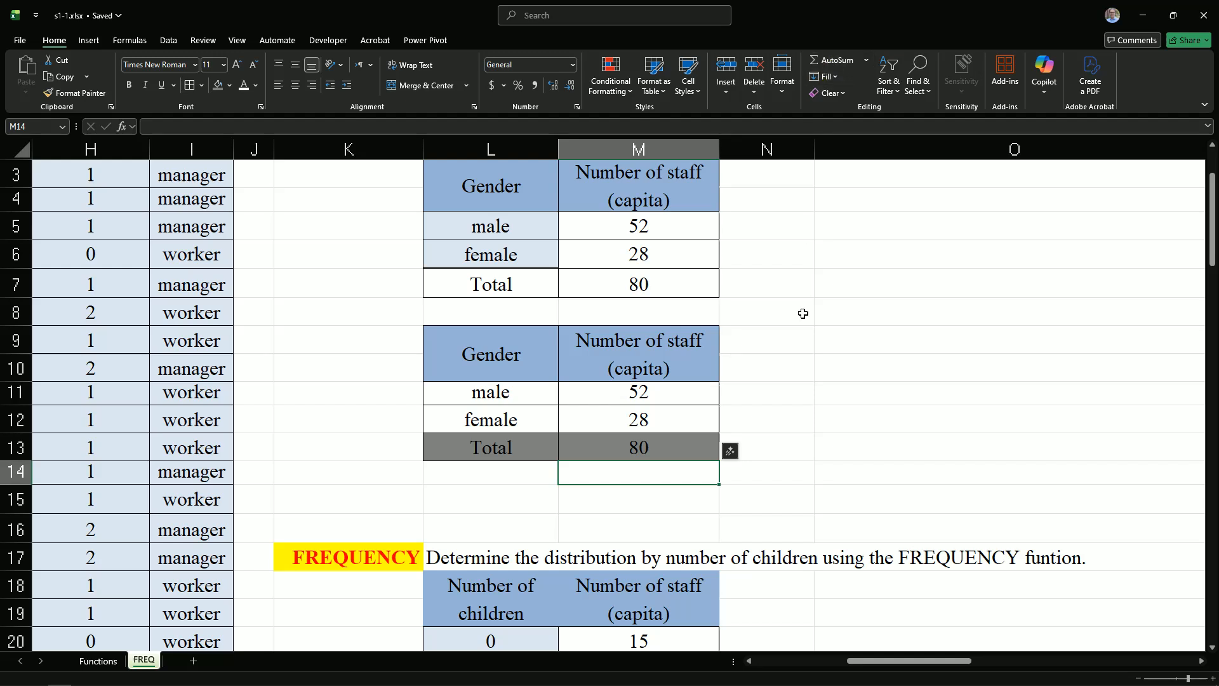
Copy the number-of-children table's header from L18:M19 to L28:M29 to start a second table.
scroll(804, 314, down, 4)
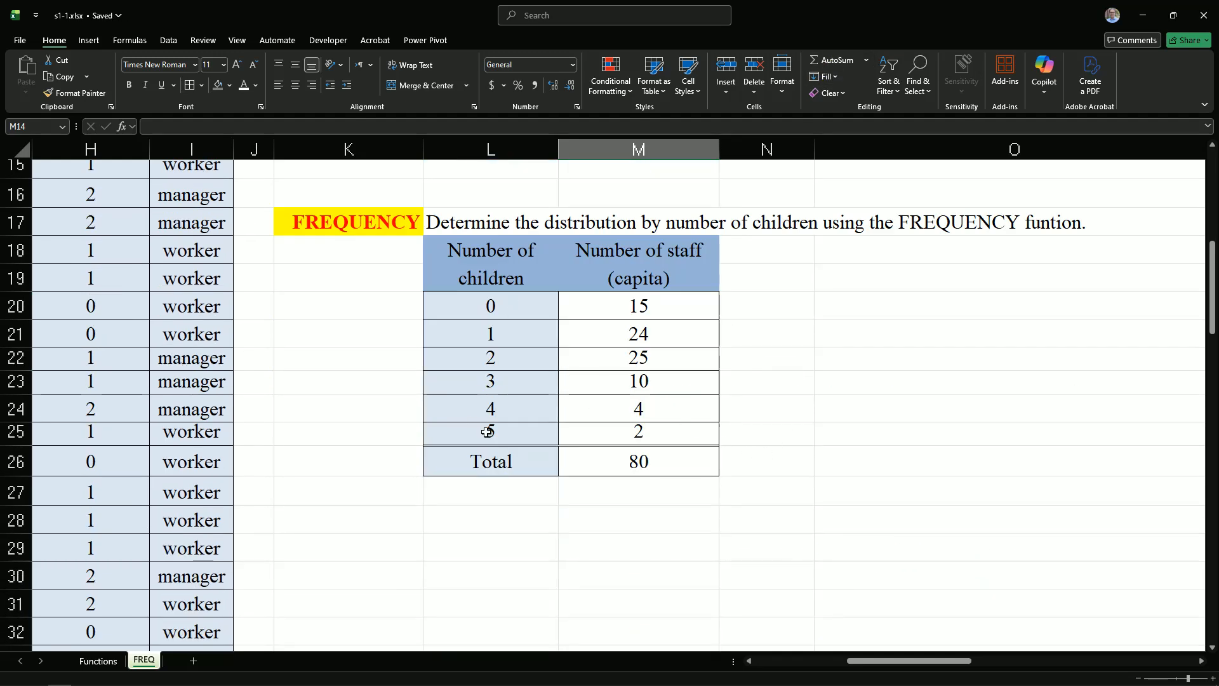
drag(467, 247, 631, 277)
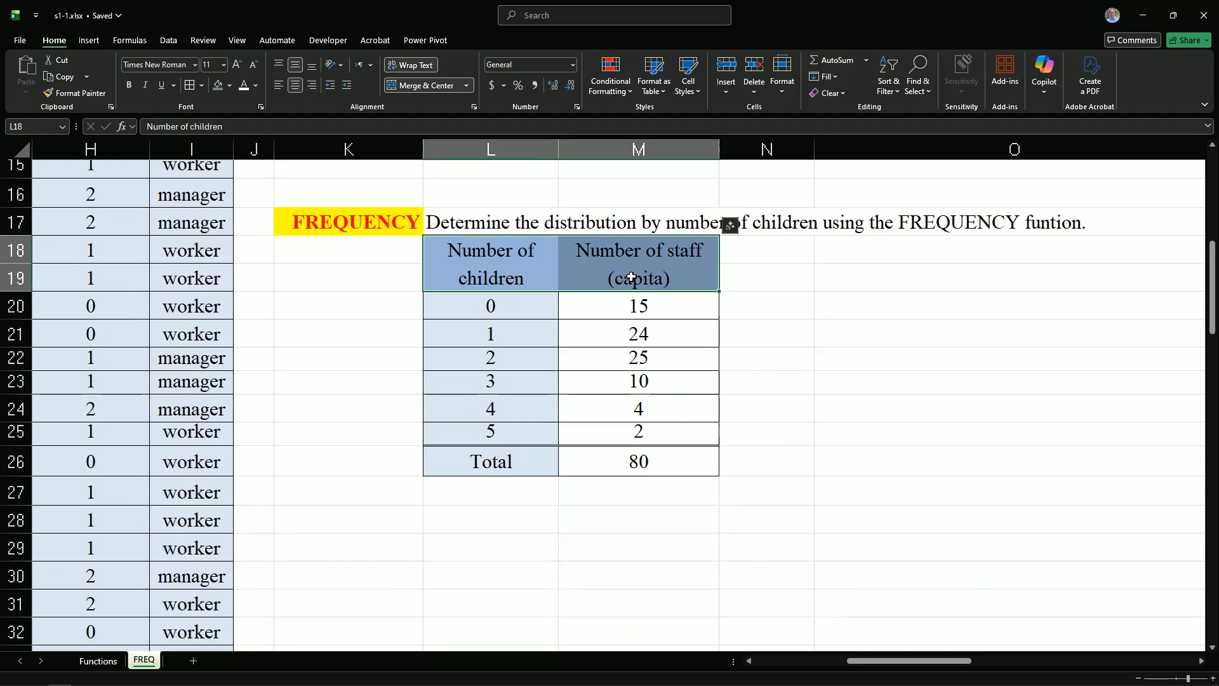
key(ctrl+c)
scroll(631, 277, down, 1)
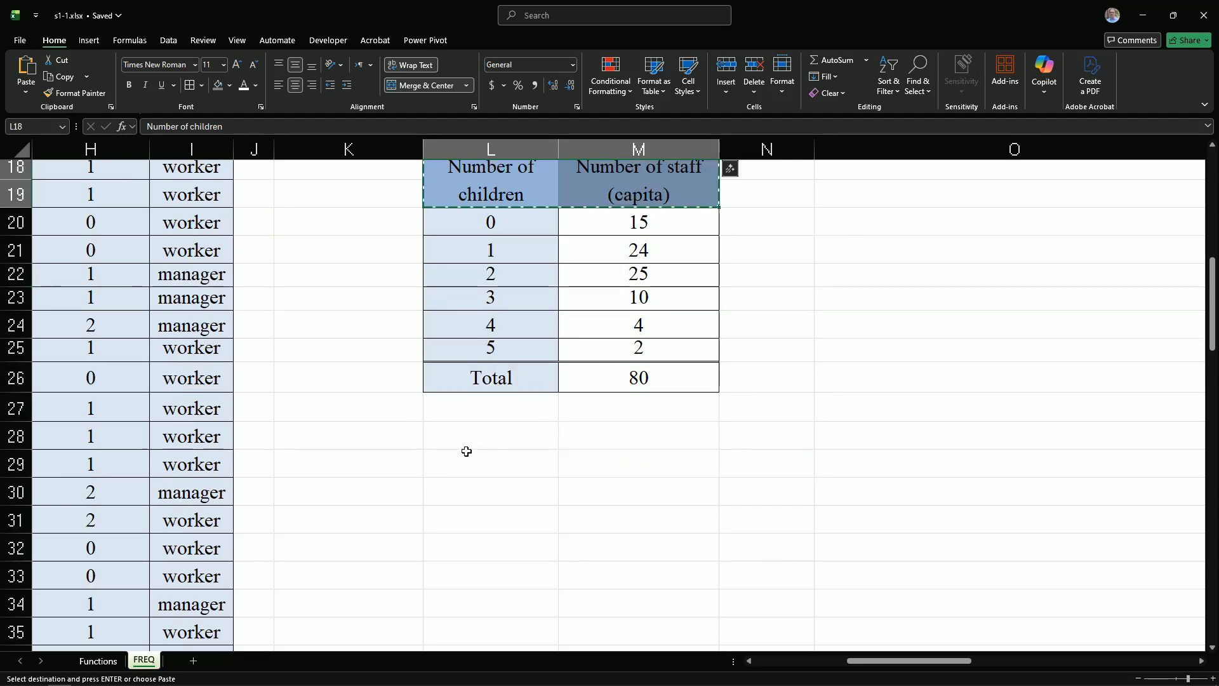
click(451, 438)
drag(451, 439, 568, 465)
key(ctrl+v)
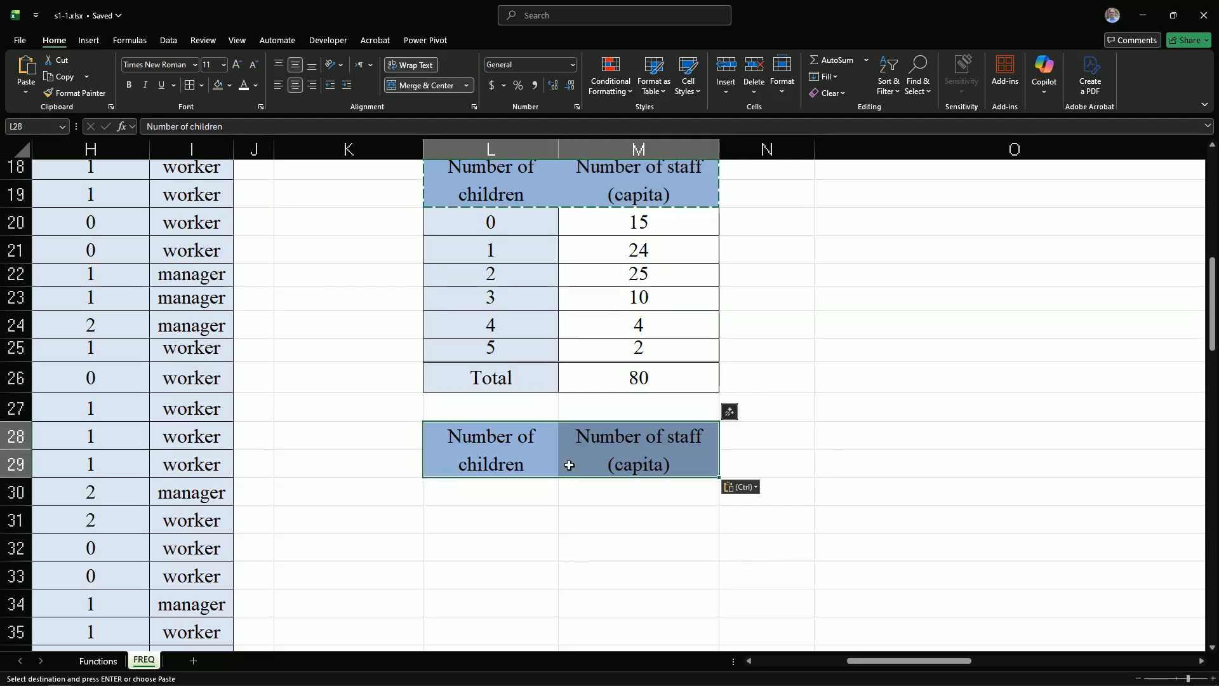
Enter =UNIQUE($F$2:$F$81) in L30 to list the distinct values from the Number of children column.
click(473, 496)
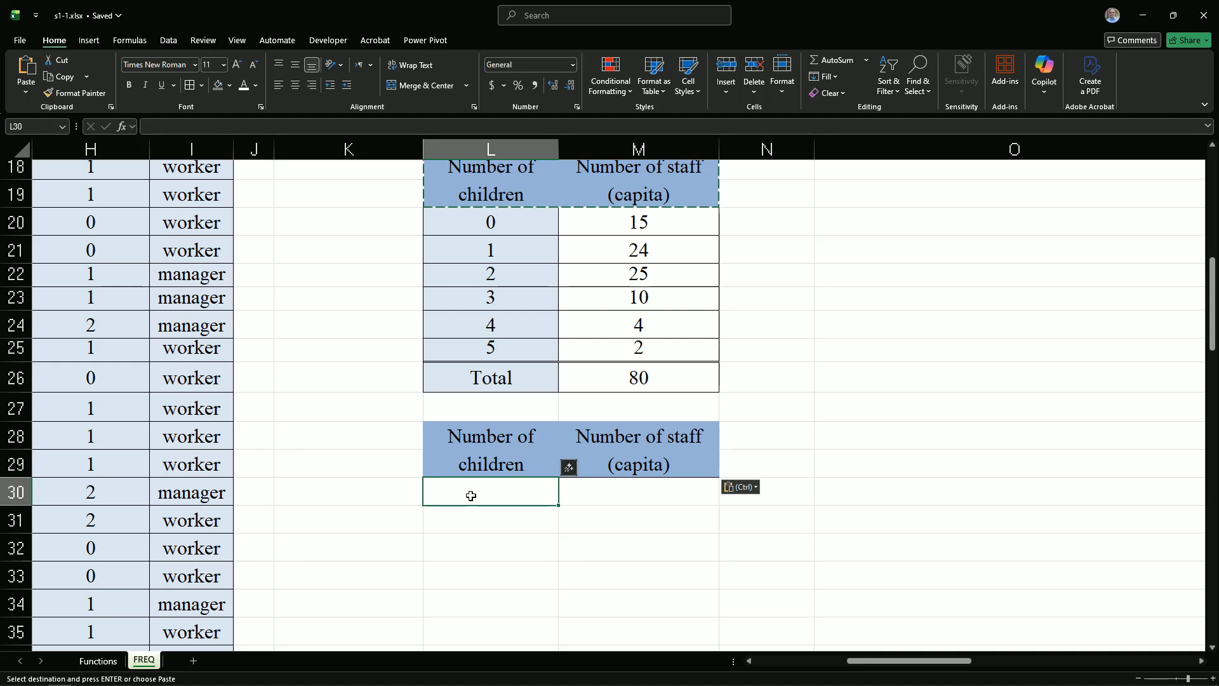
text(+)
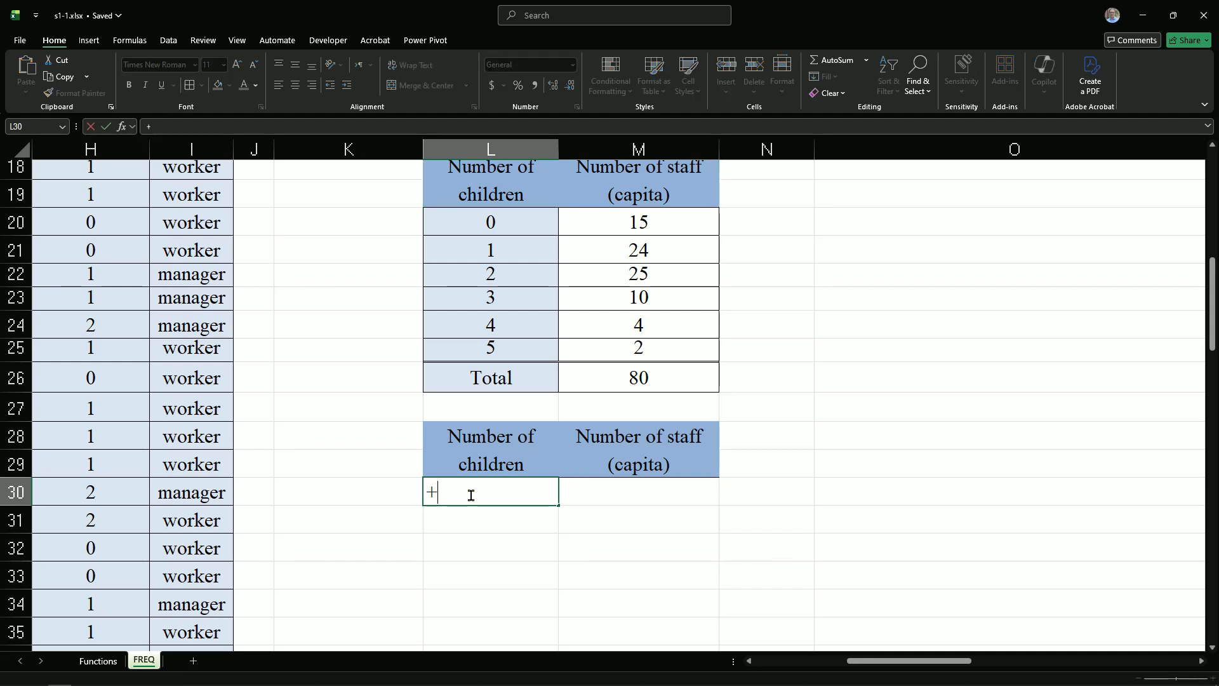
key(BackSpace)
text(=uni)
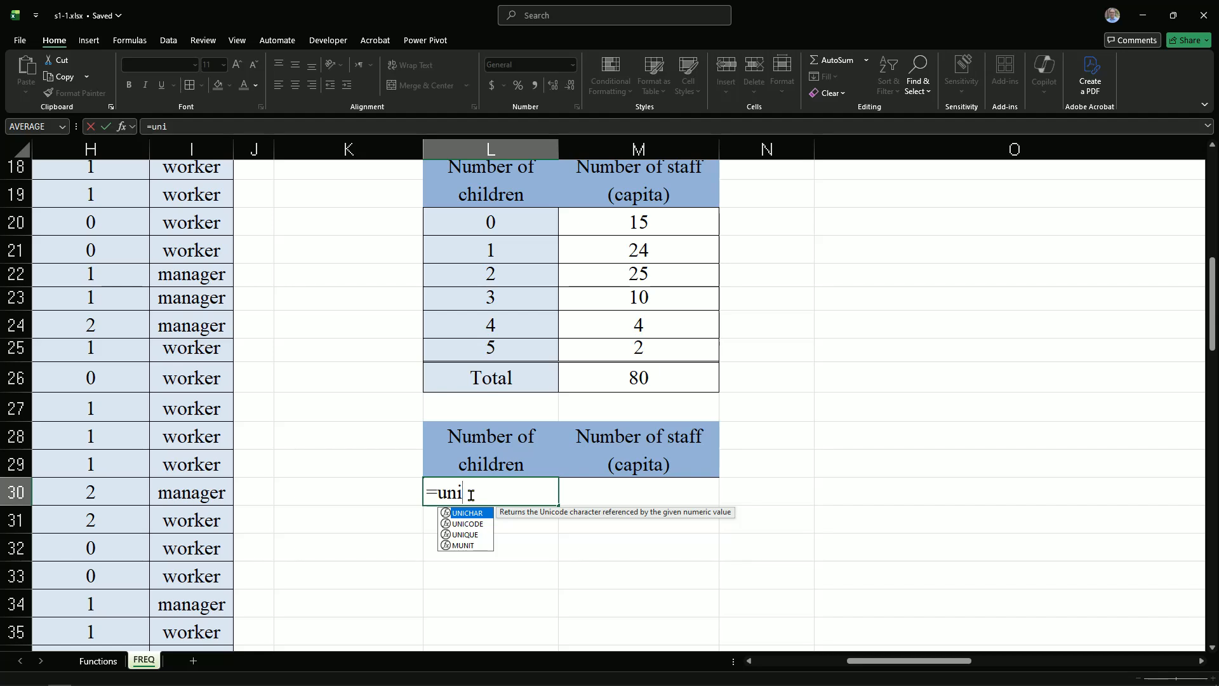
double_click(467, 535)
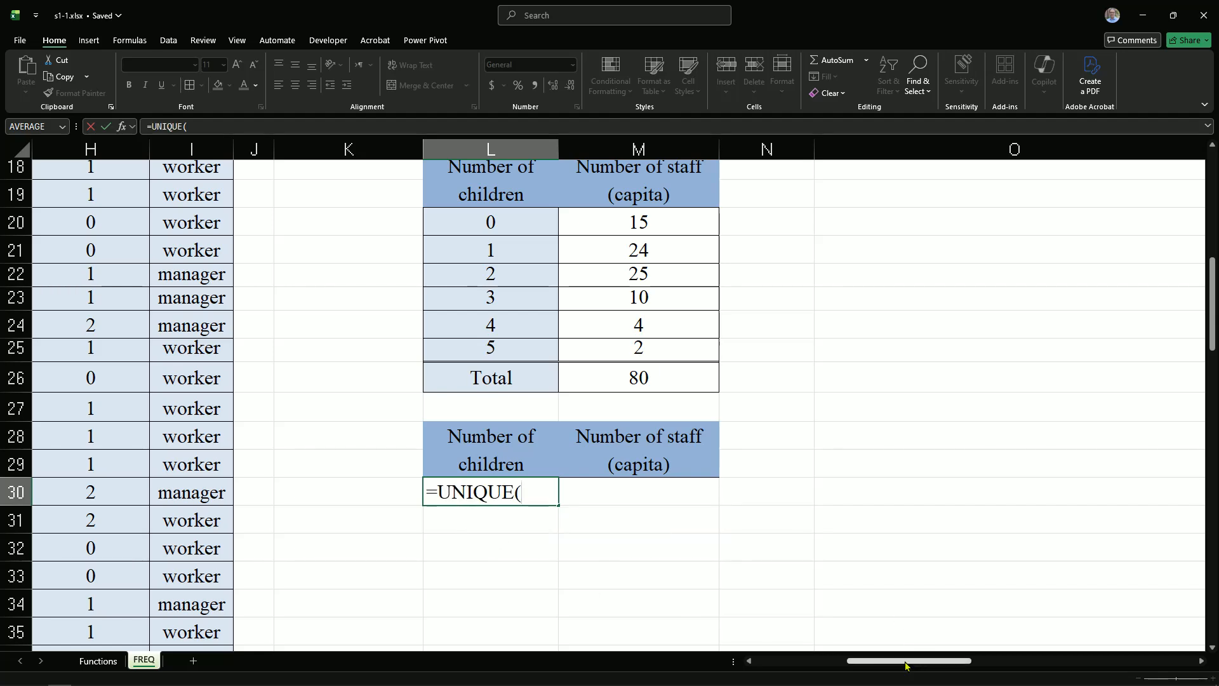
drag(912, 661, 859, 658)
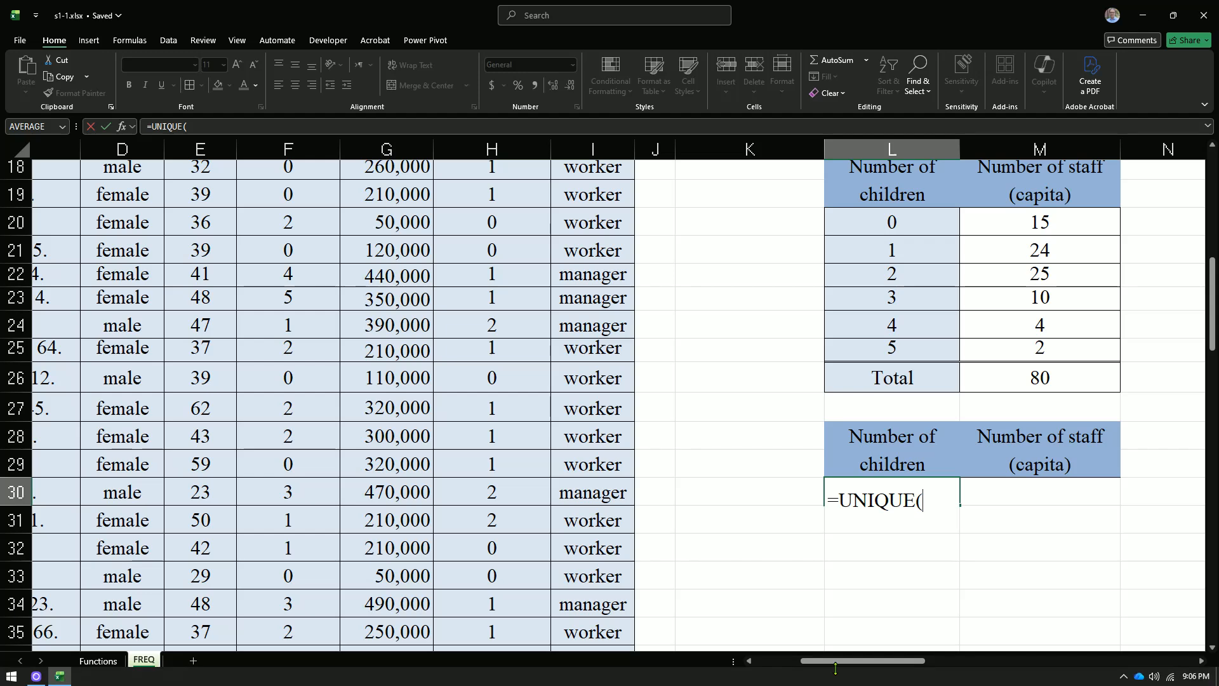
scroll(381, 209, up, 4)
scroll(382, 209, up, 2)
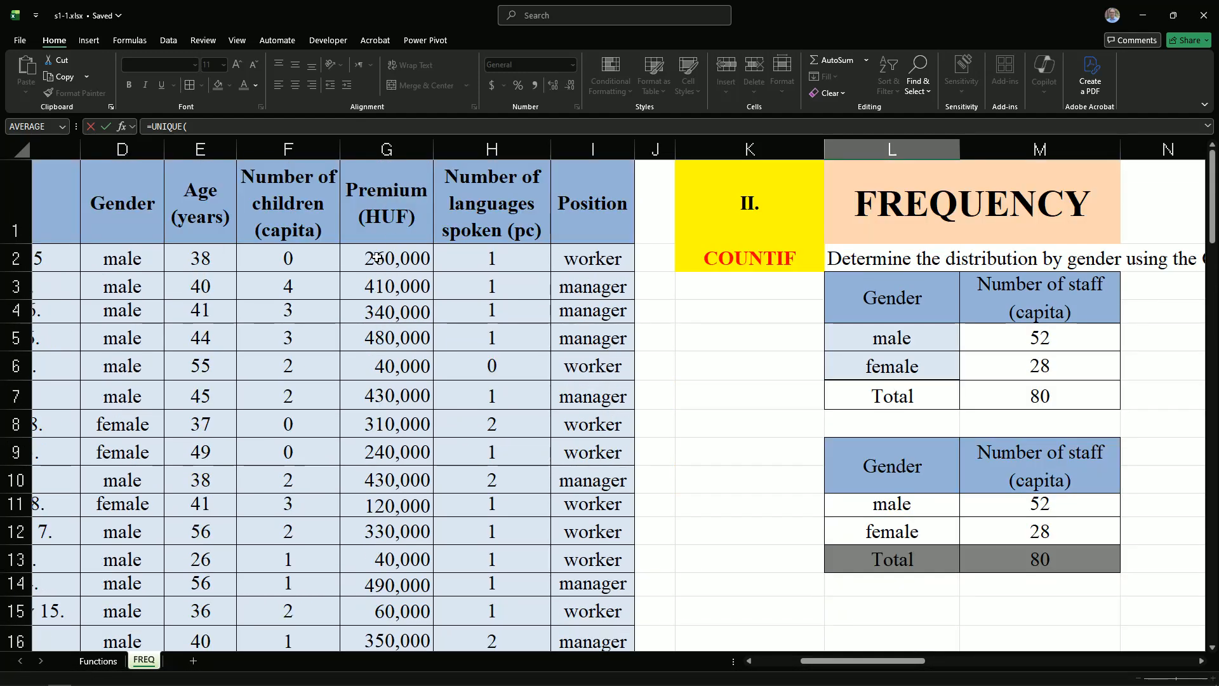
click(289, 261)
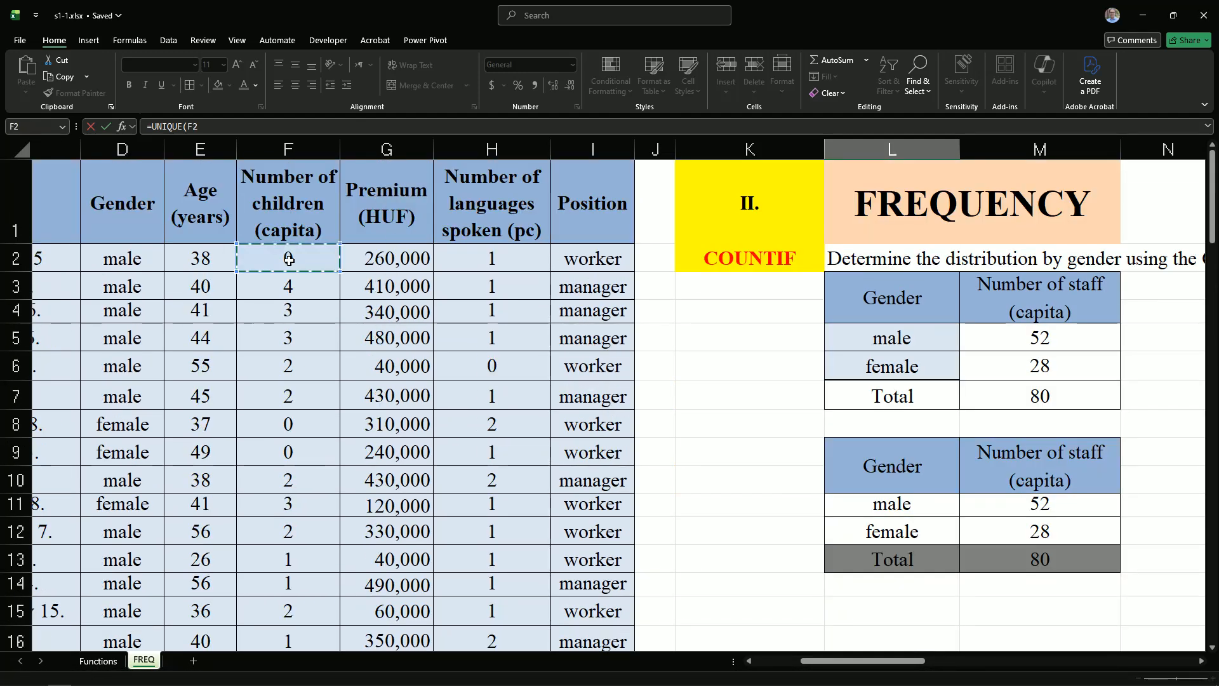
key(ctrl+shift+Down)
key(F4)
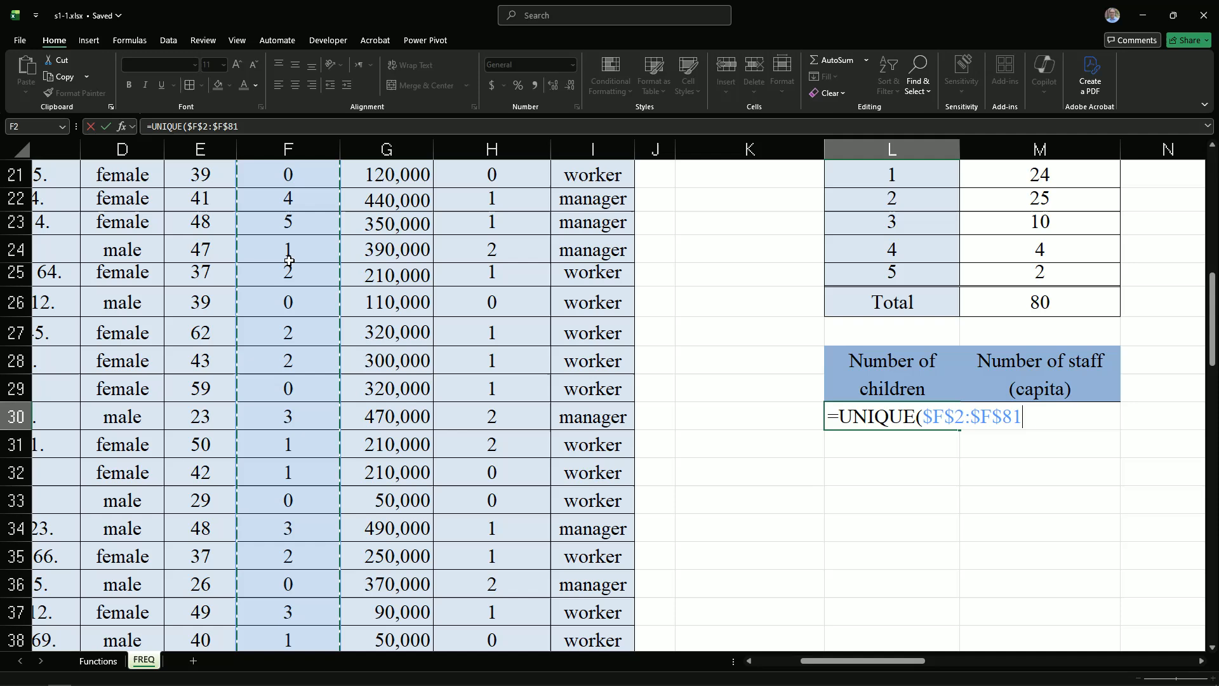
key(Return)
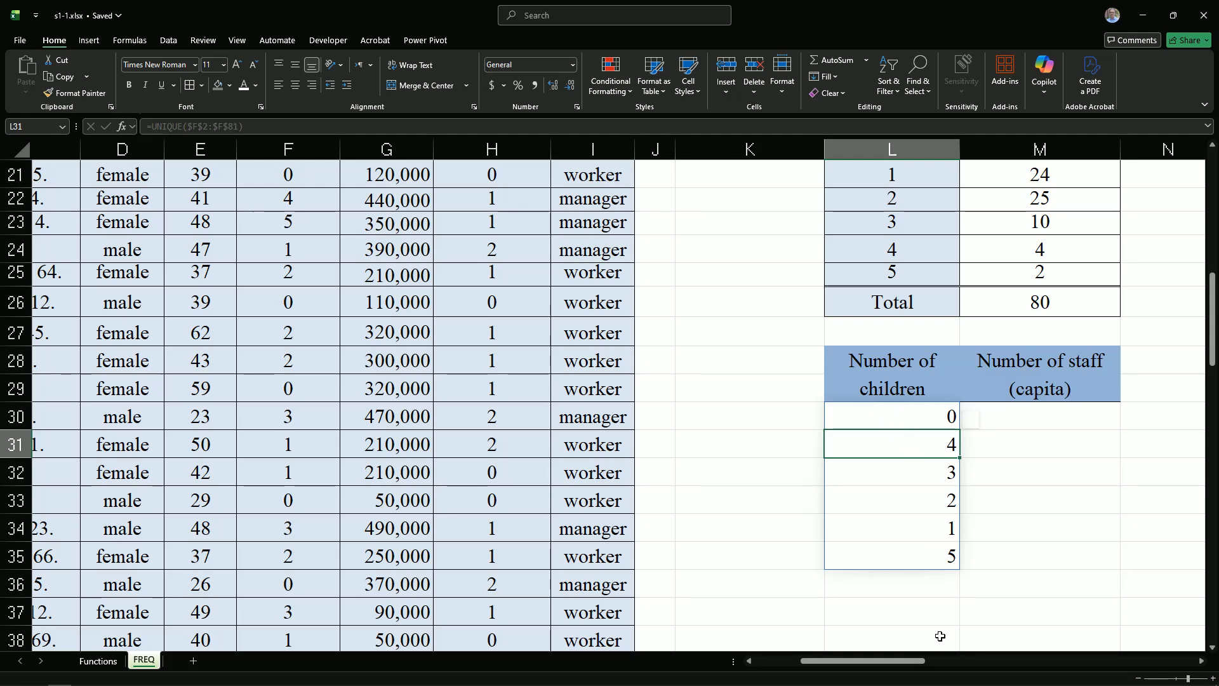
Try to sort the UNIQUE results in L30:L35 from smallest to largest, continuing with the current selection only.
drag(894, 661, 956, 660)
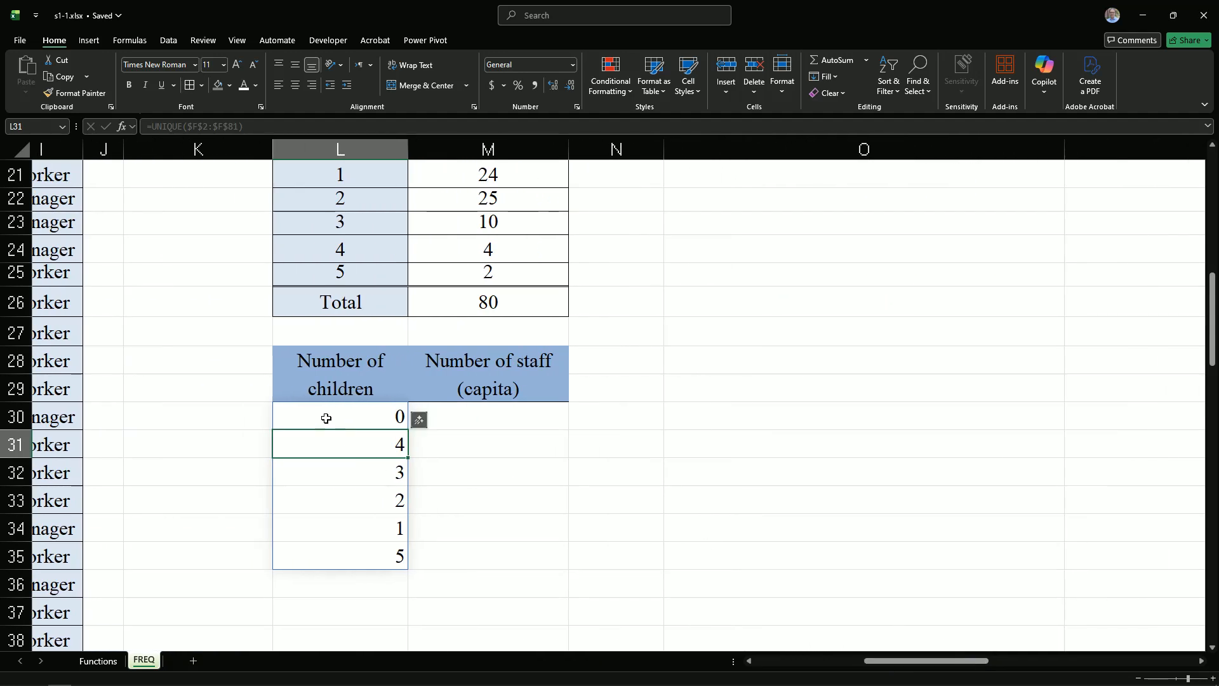
drag(327, 418, 325, 554)
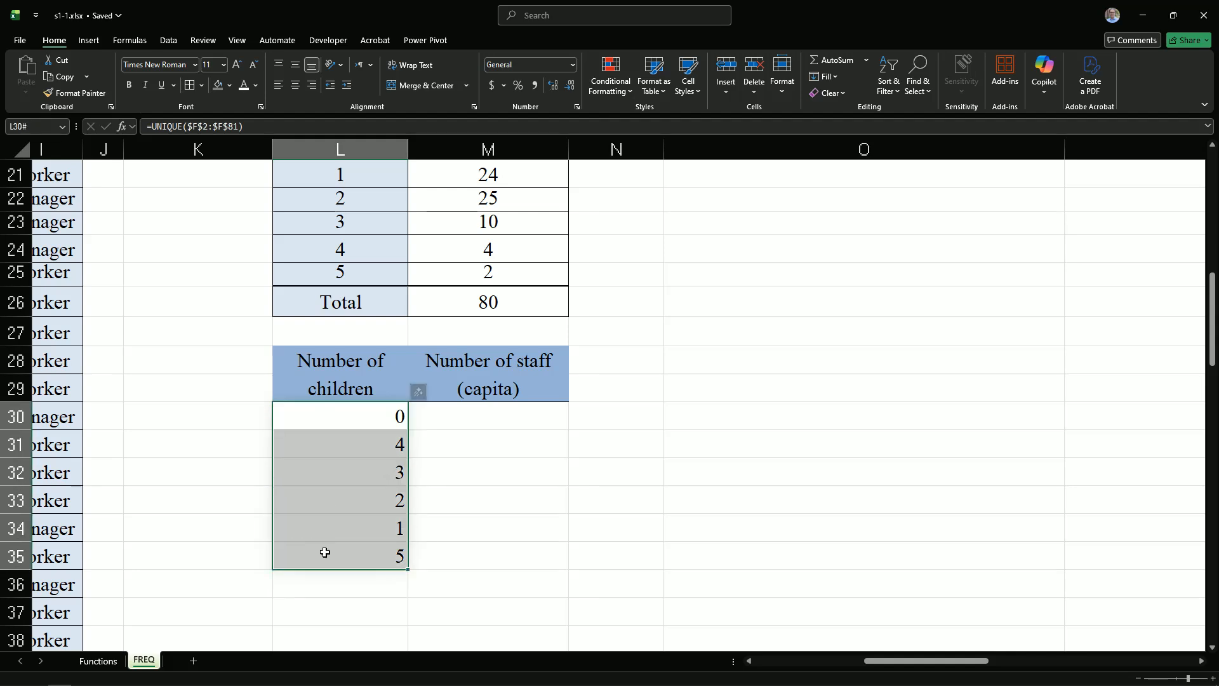
click(473, 457)
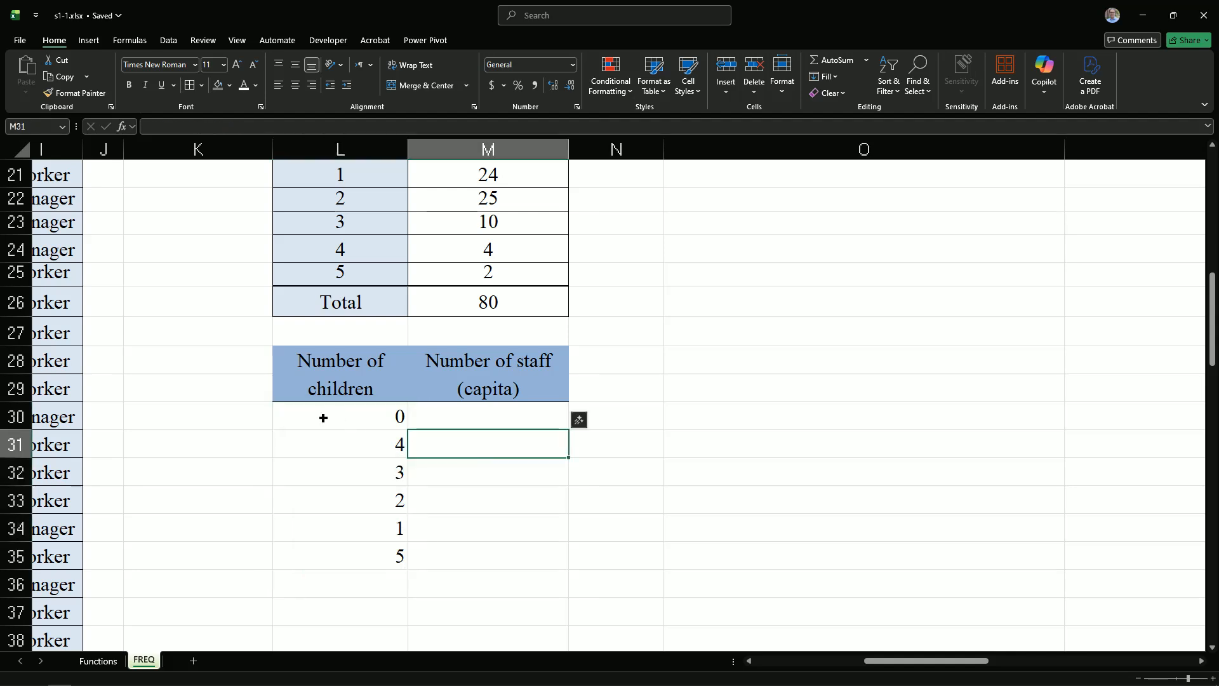
drag(321, 420, 321, 552)
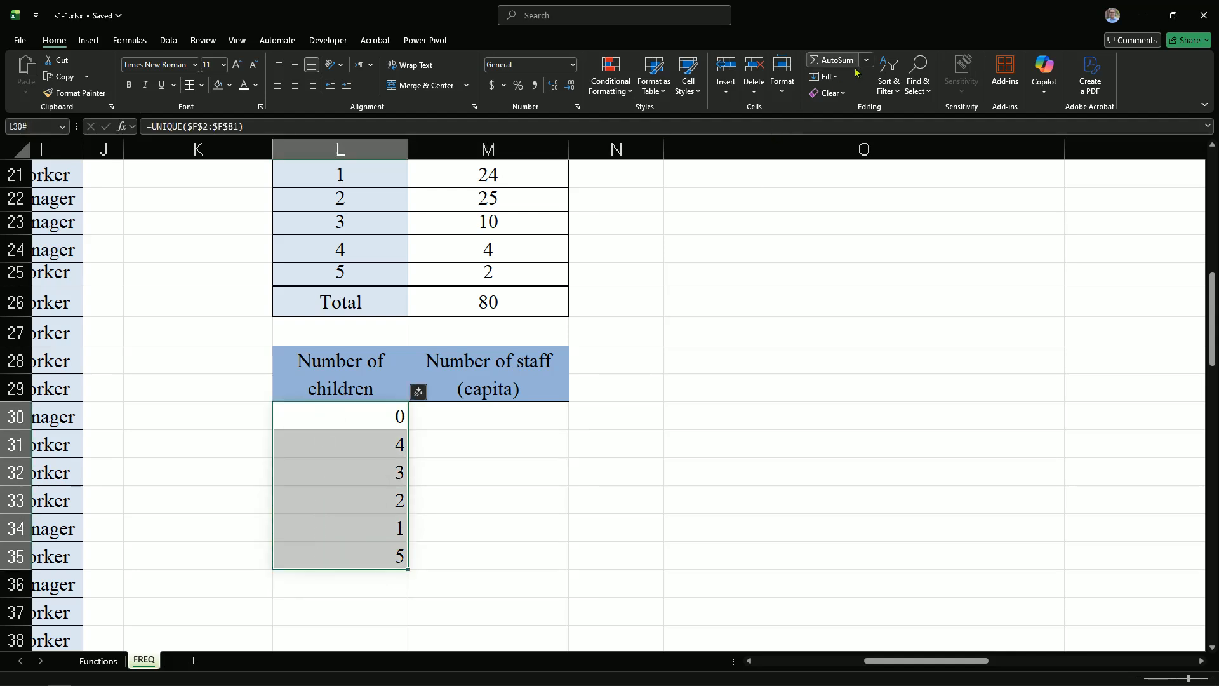
click(895, 85)
click(897, 111)
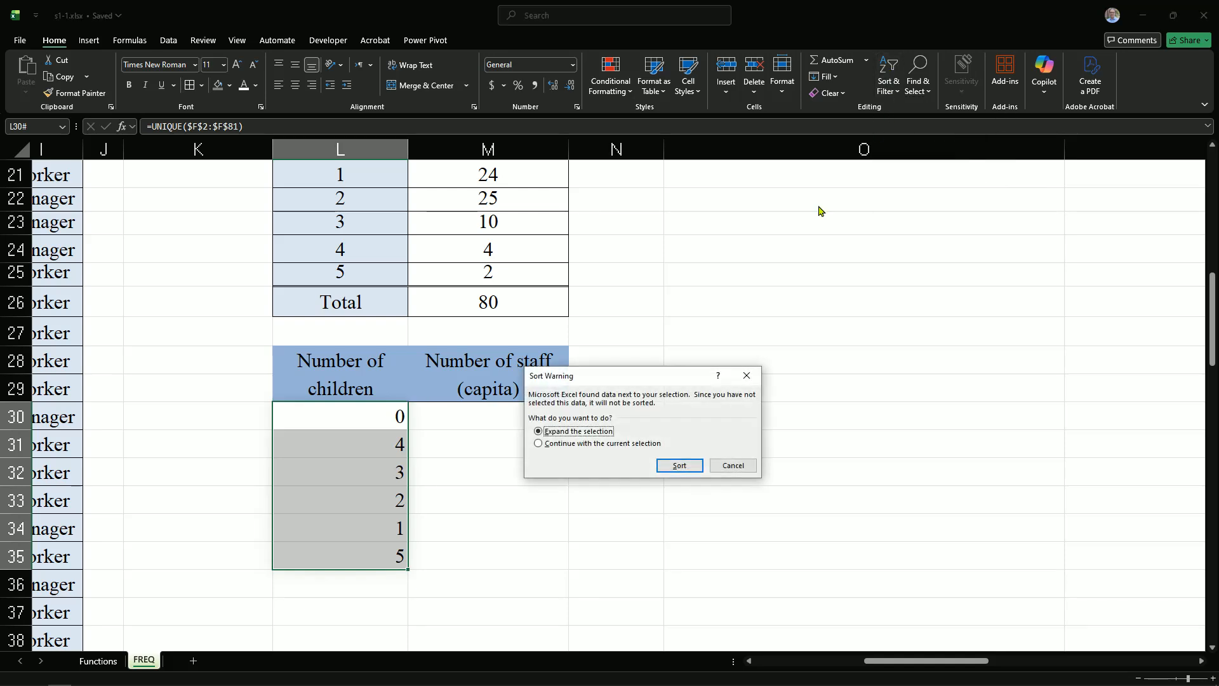
click(538, 444)
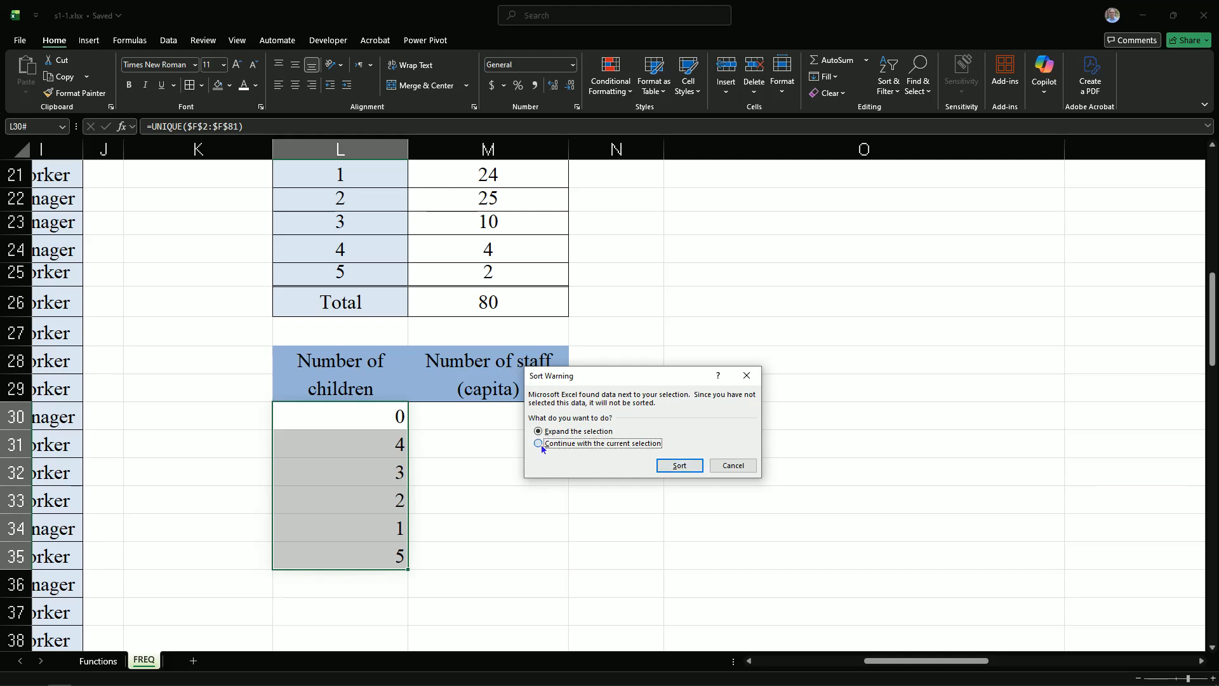
click(678, 467)
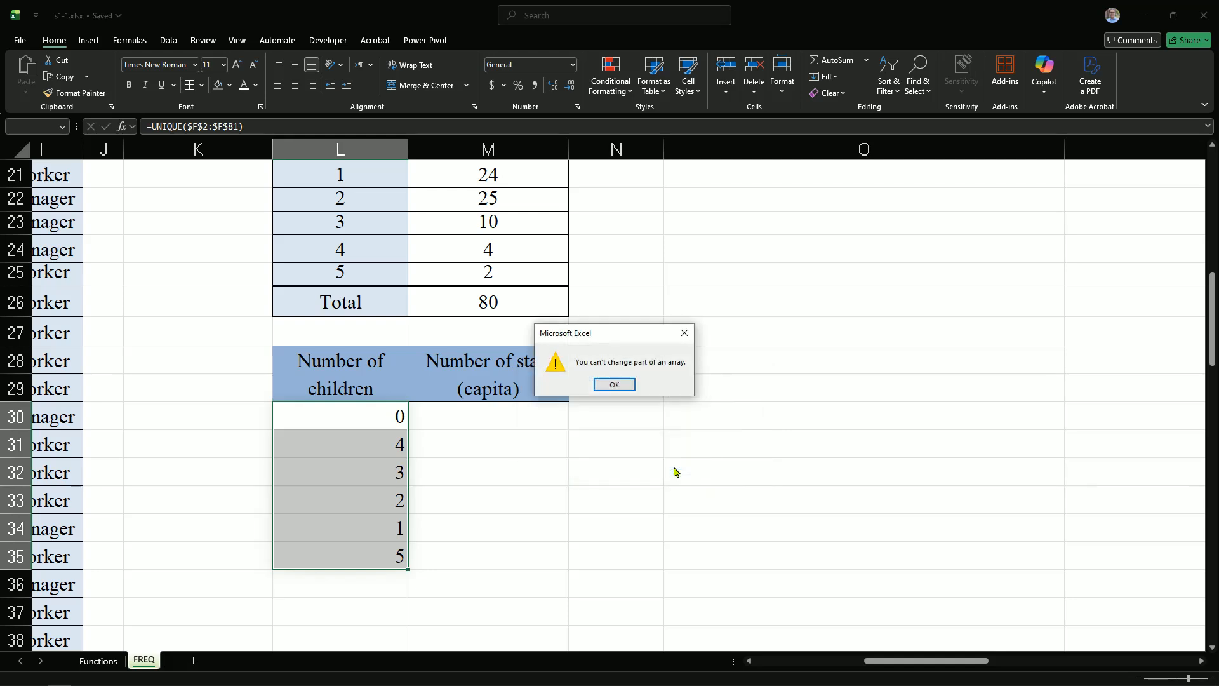
click(613, 385)
Copy the UNIQUE results in L30:L35 and paste them as values only starting at N30.
drag(320, 425, 318, 553)
key(ctrl+c)
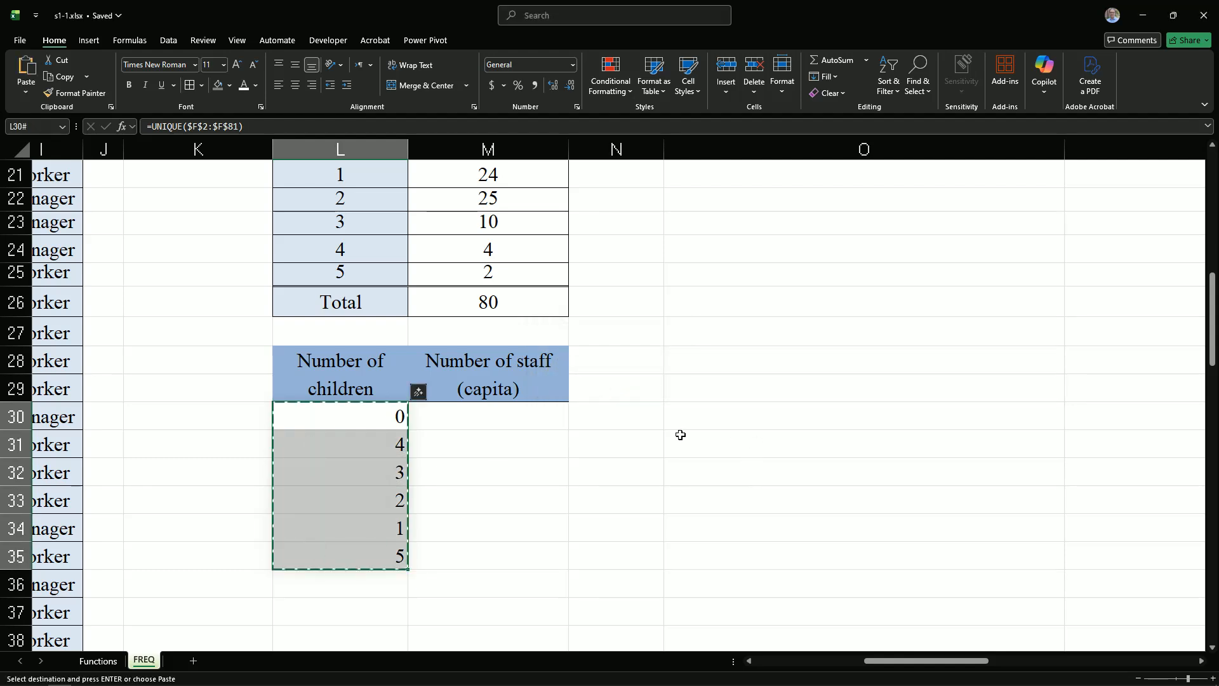
click(634, 419)
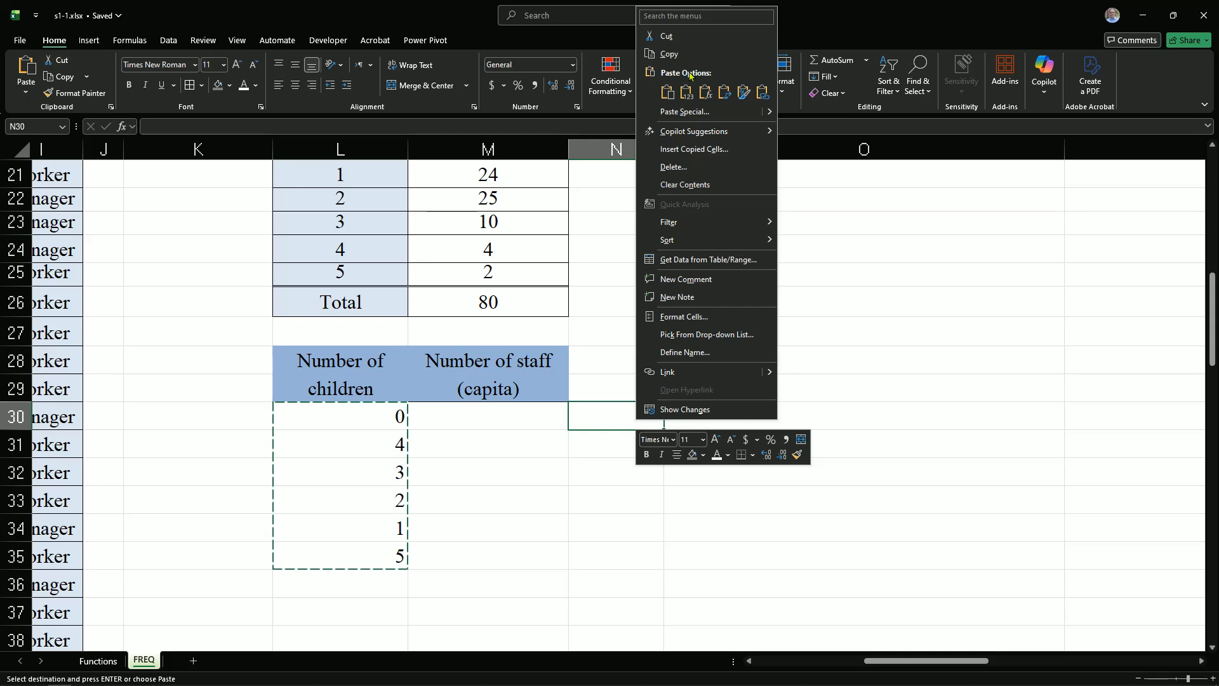
click(686, 94)
Sort the pasted values in N30:N35 from smallest to largest, continuing with the current selection only.
drag(621, 429, 629, 550)
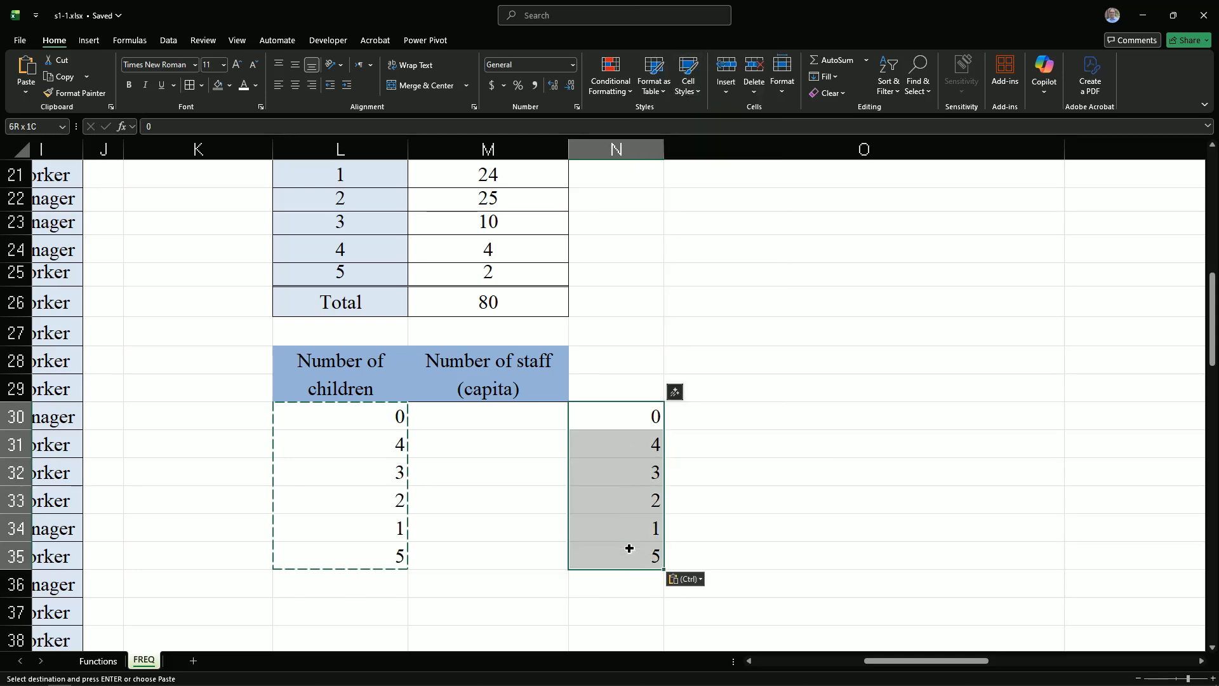
click(833, 60)
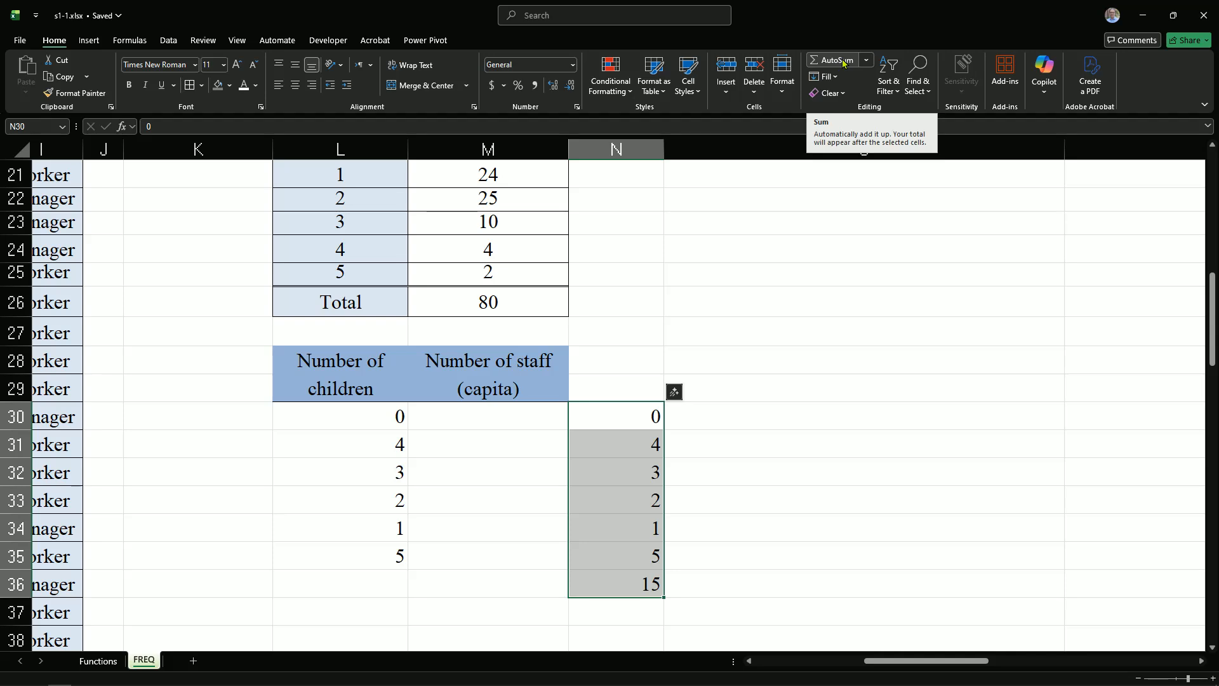
key(ctrl+z)
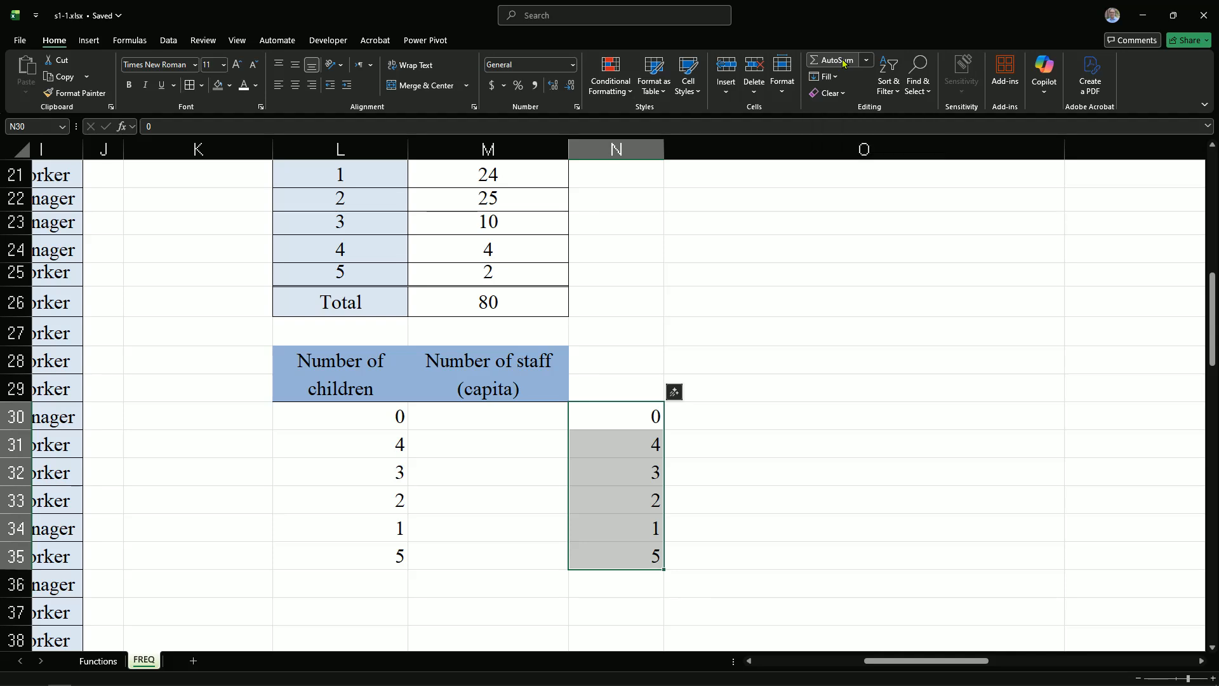
click(889, 82)
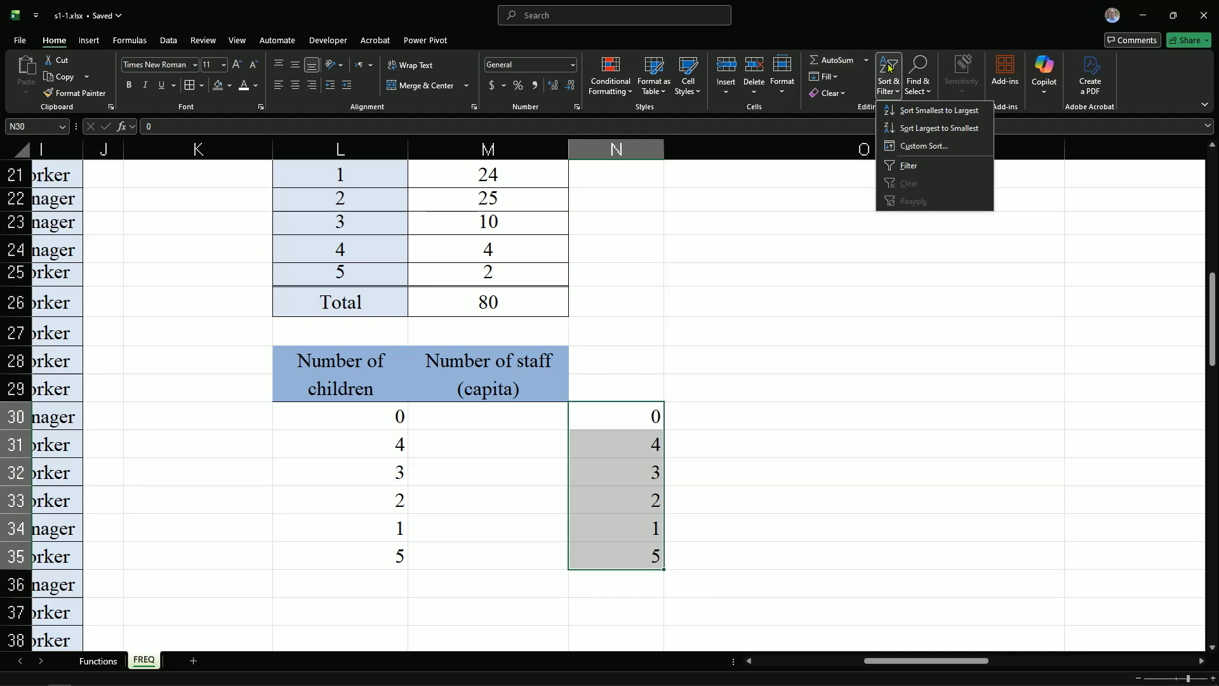
click(893, 112)
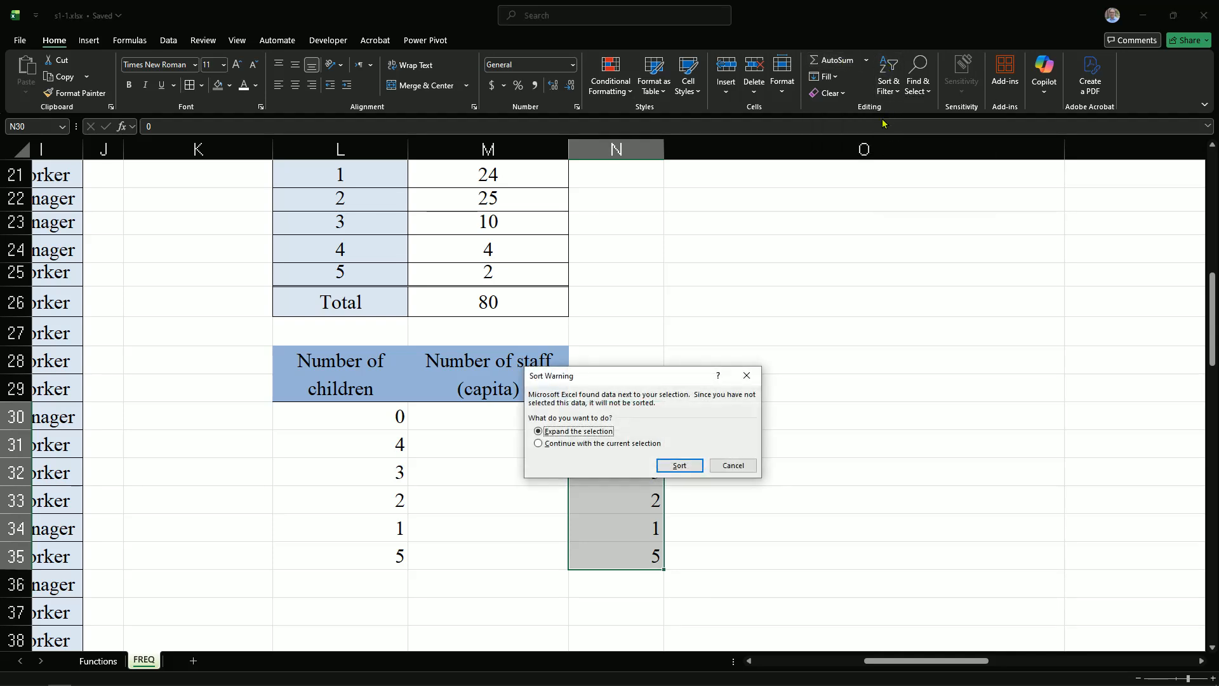
click(551, 443)
click(681, 466)
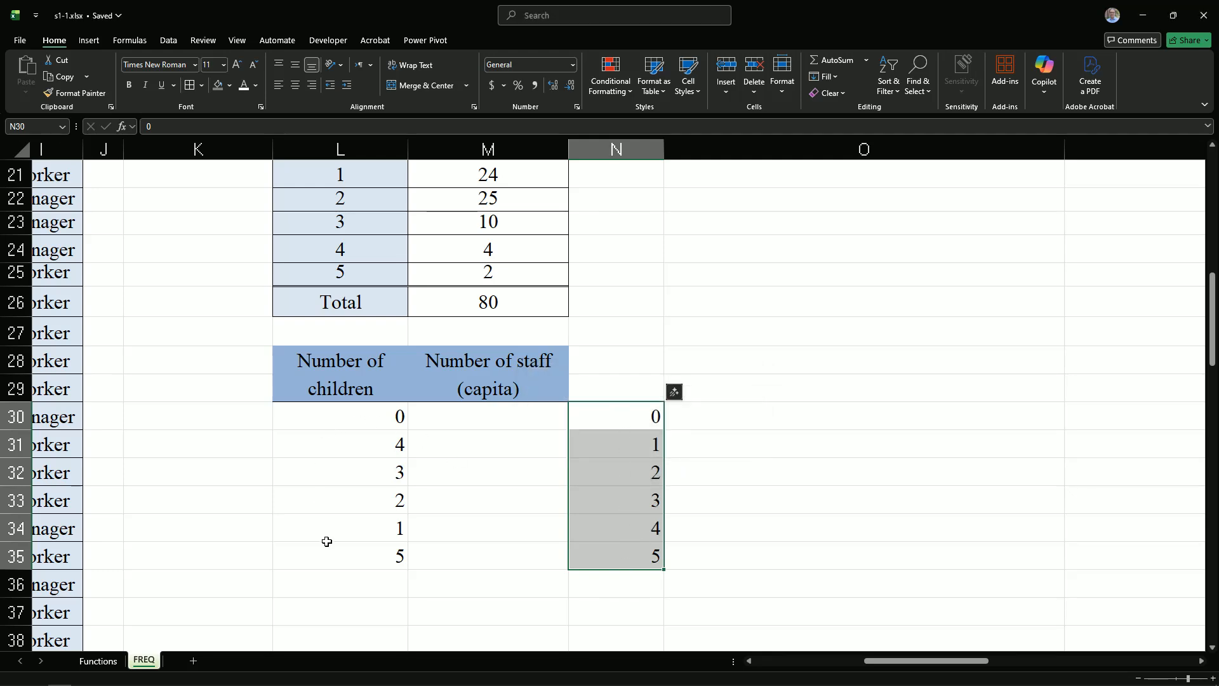
Wrap the L30 formula in SORT so that it reads =SORT(UNIQUE($F$2:$F$81)).
double_click(330, 421)
click(289, 416)
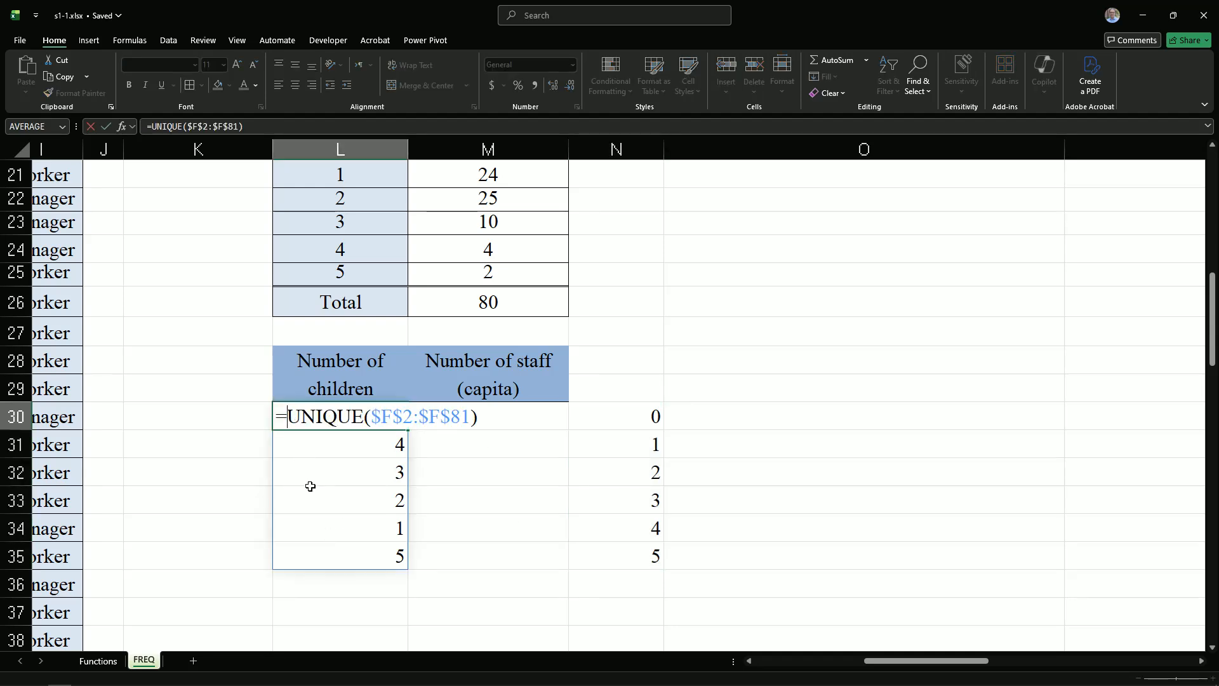
text(sort)
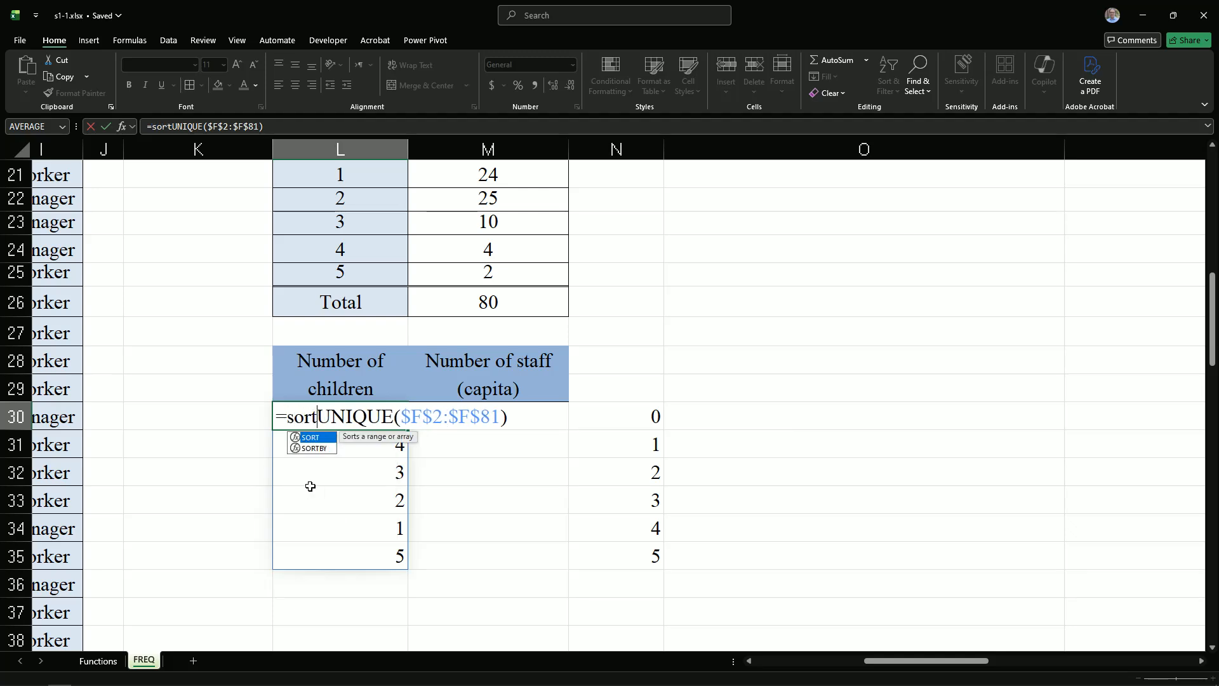
text(()
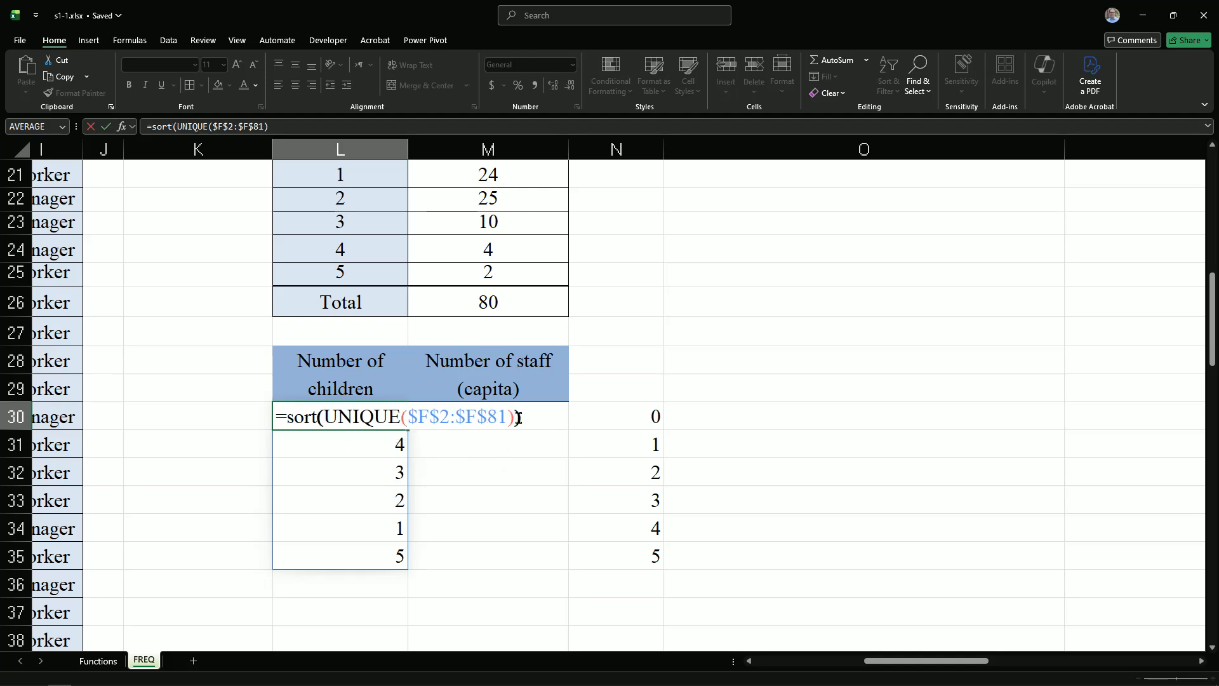
key(Return)
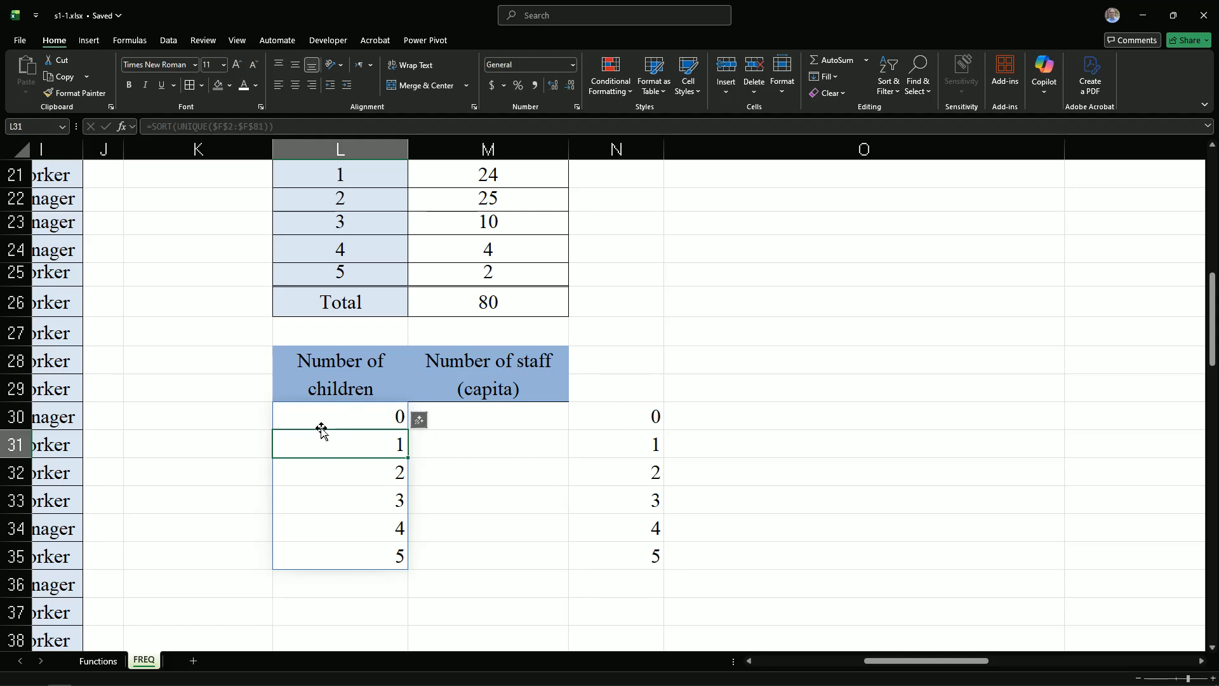
Center the contents of L30:M35 and apply borders to all of these cells.
drag(318, 416, 424, 553)
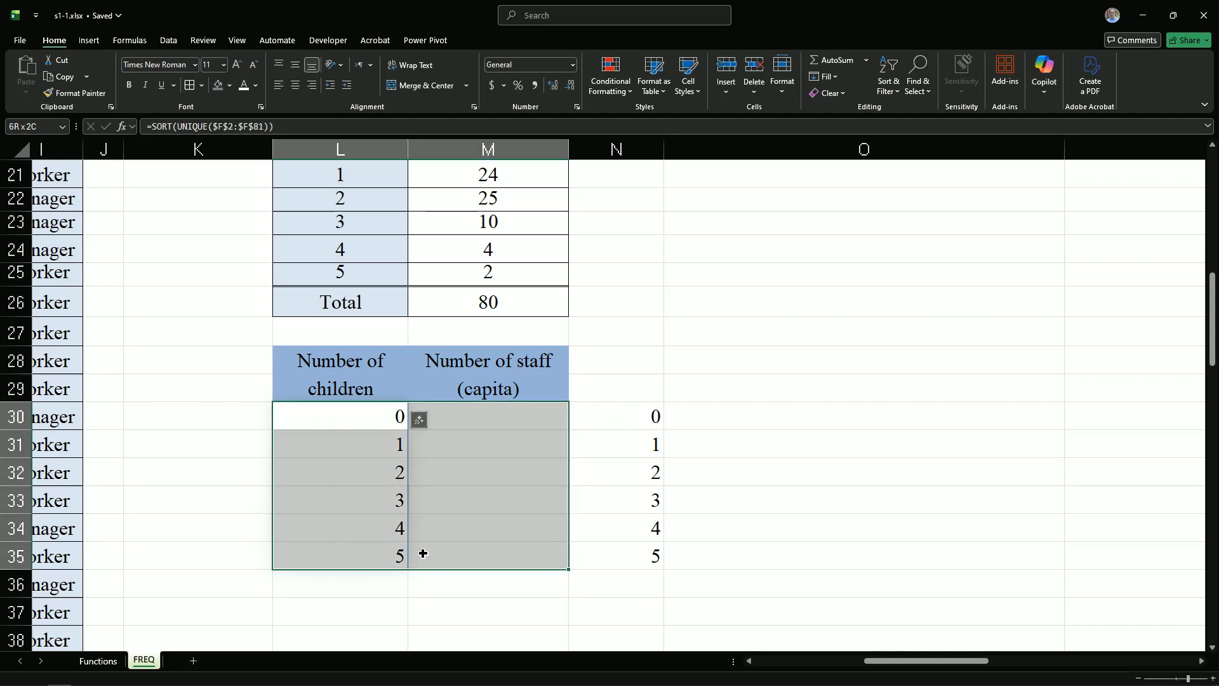
click(296, 85)
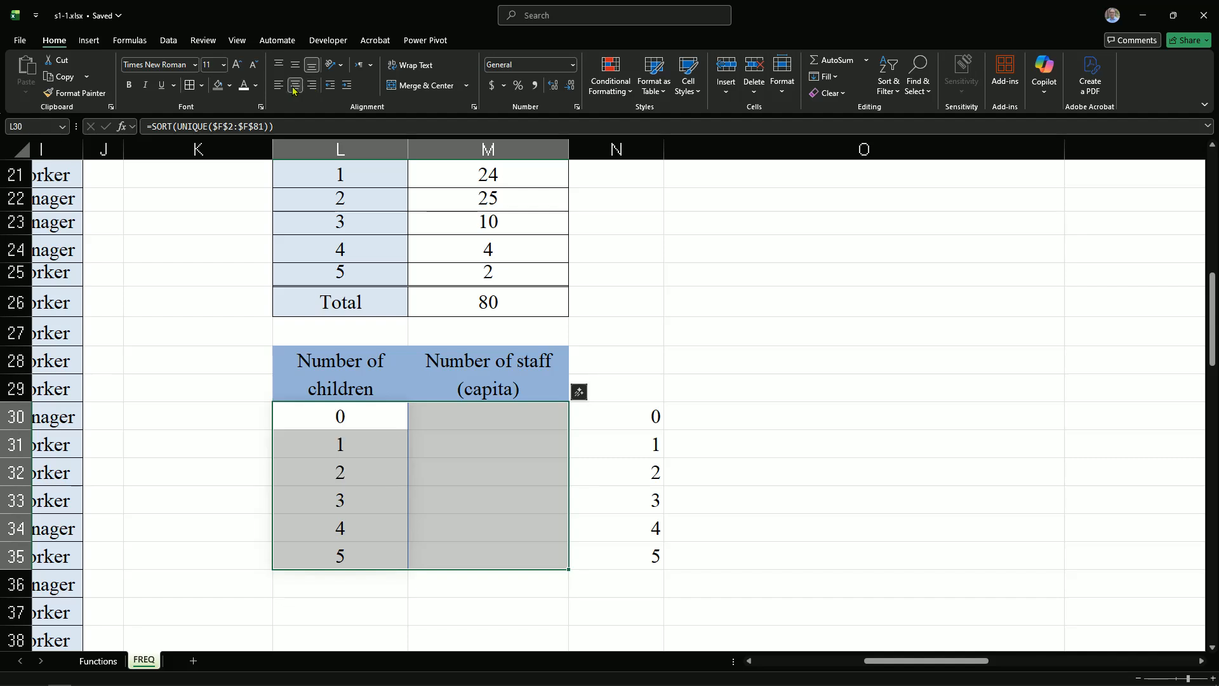
click(189, 86)
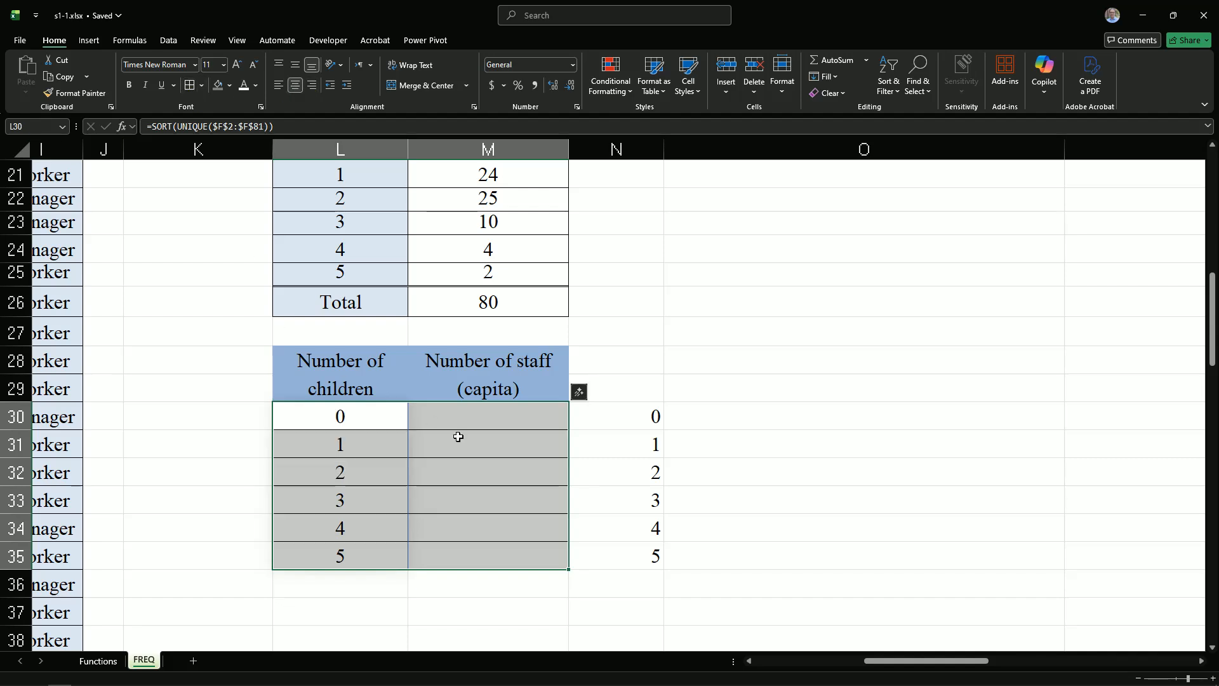
click(493, 467)
Enter =FREQUENCY($F$2:$F$81,L30:L34) in M30 to count staff by number of children.
click(470, 416)
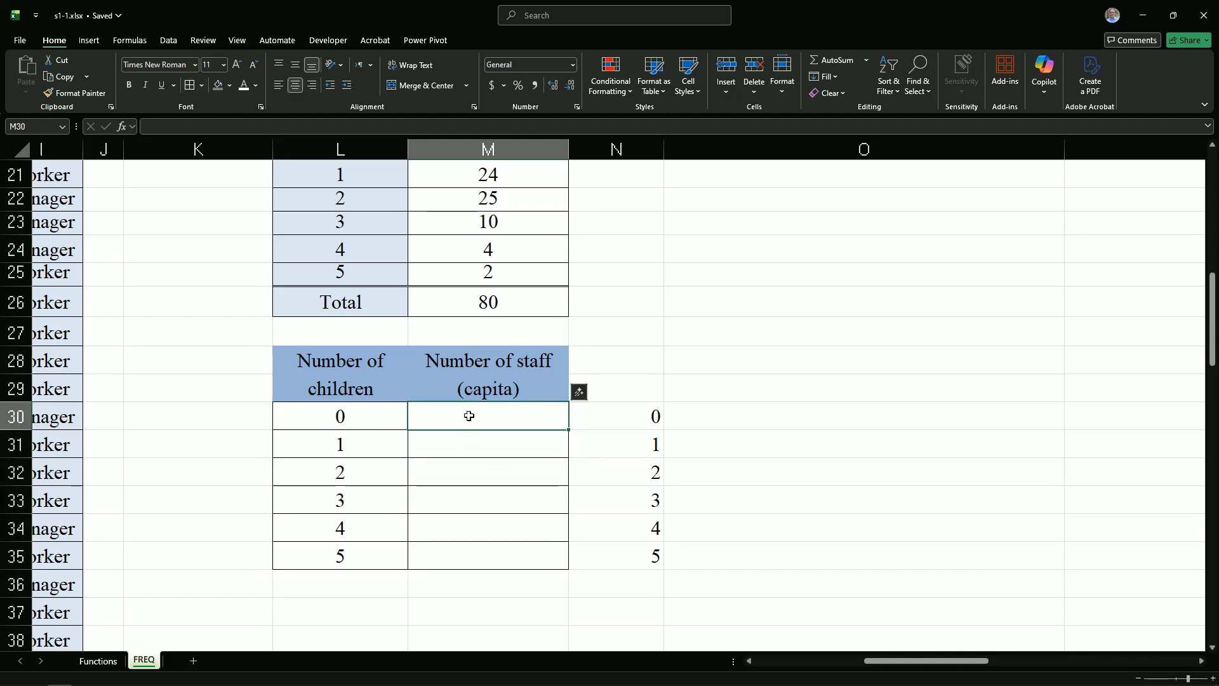
text(=fre)
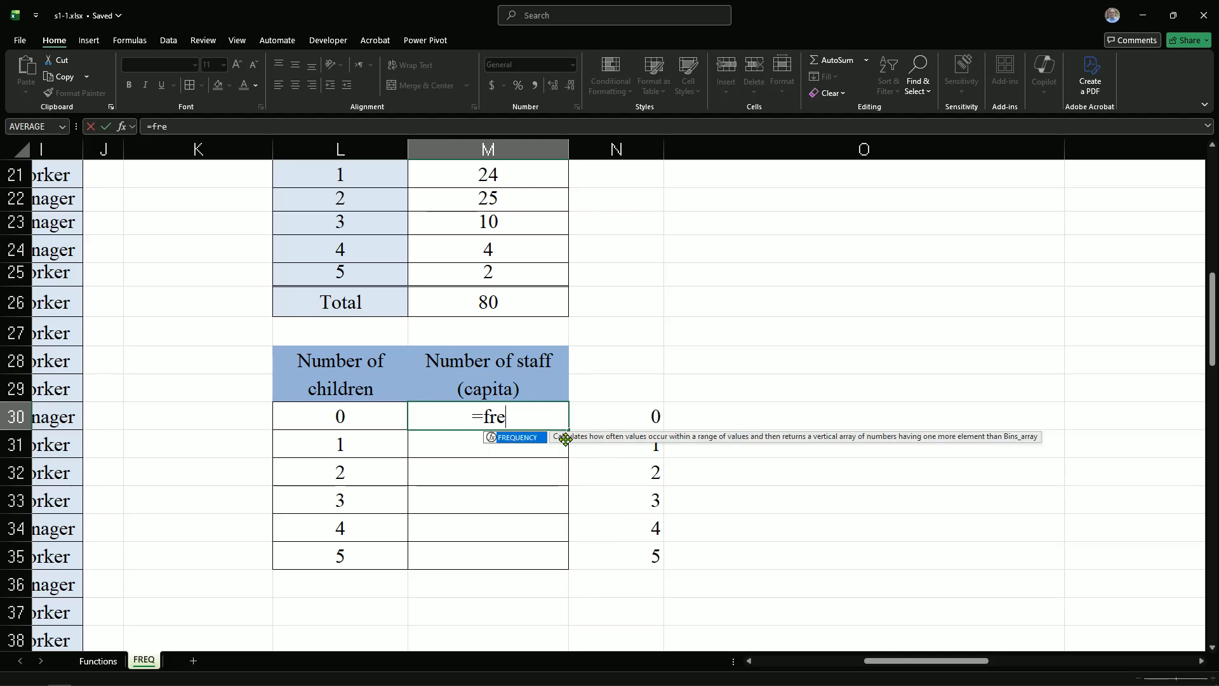
double_click(512, 437)
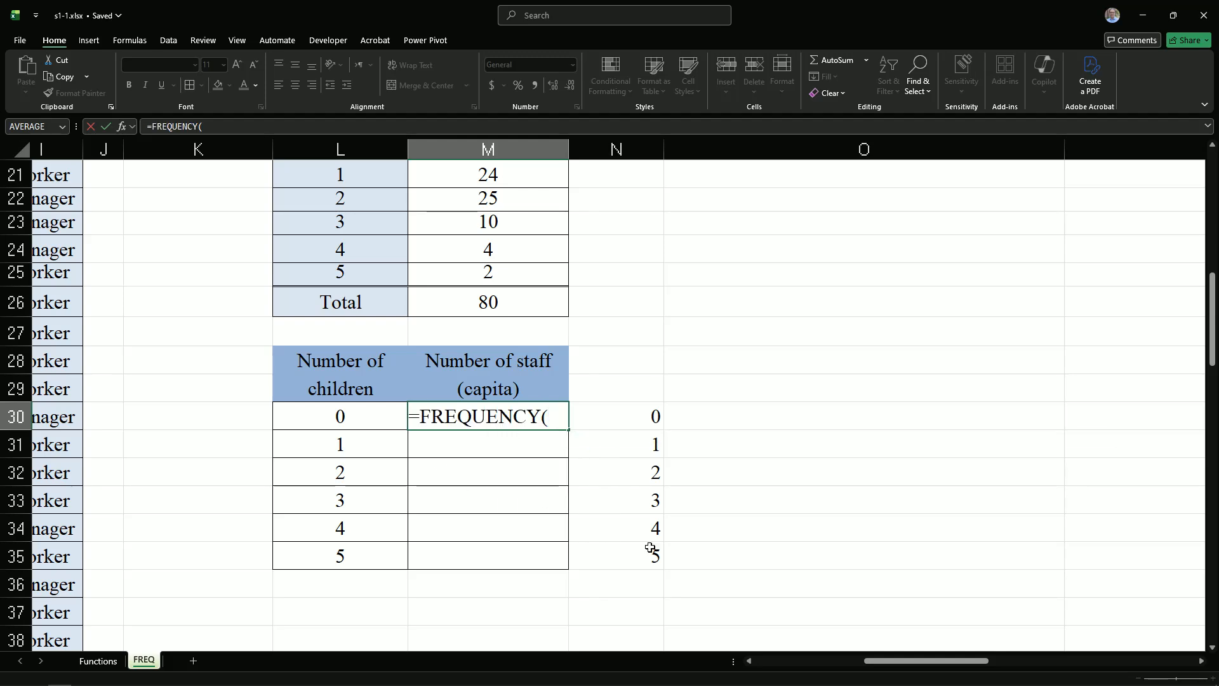
drag(898, 662, 838, 665)
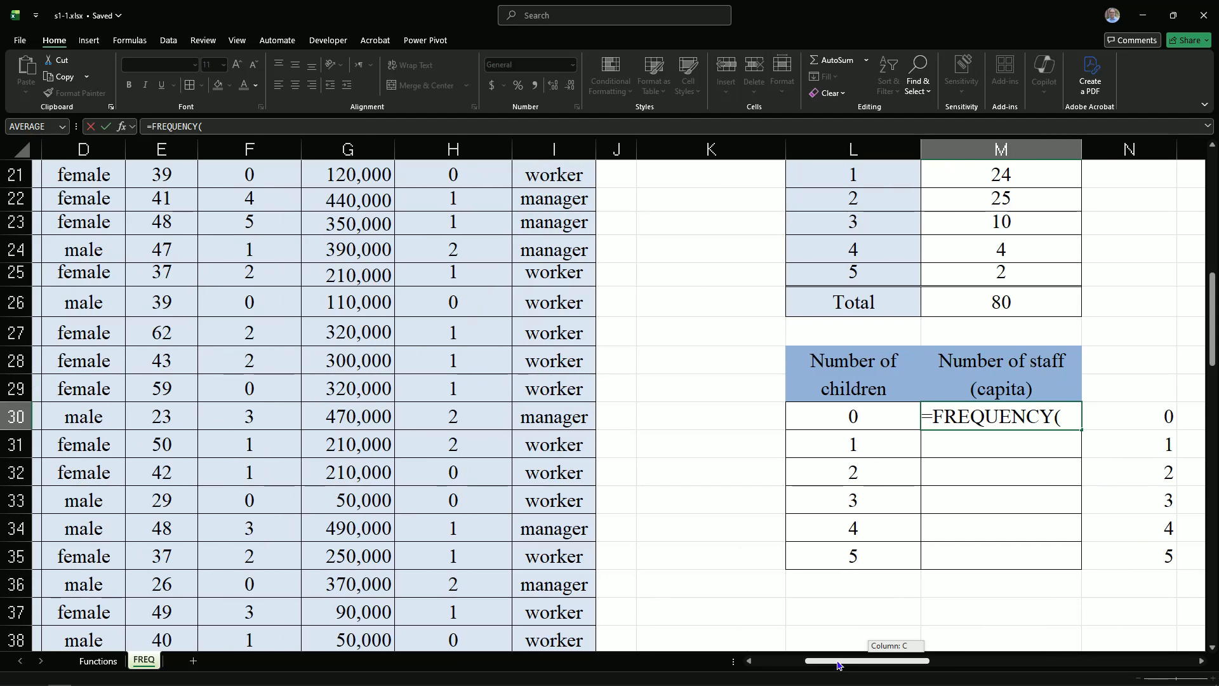
scroll(321, 430, up, 7)
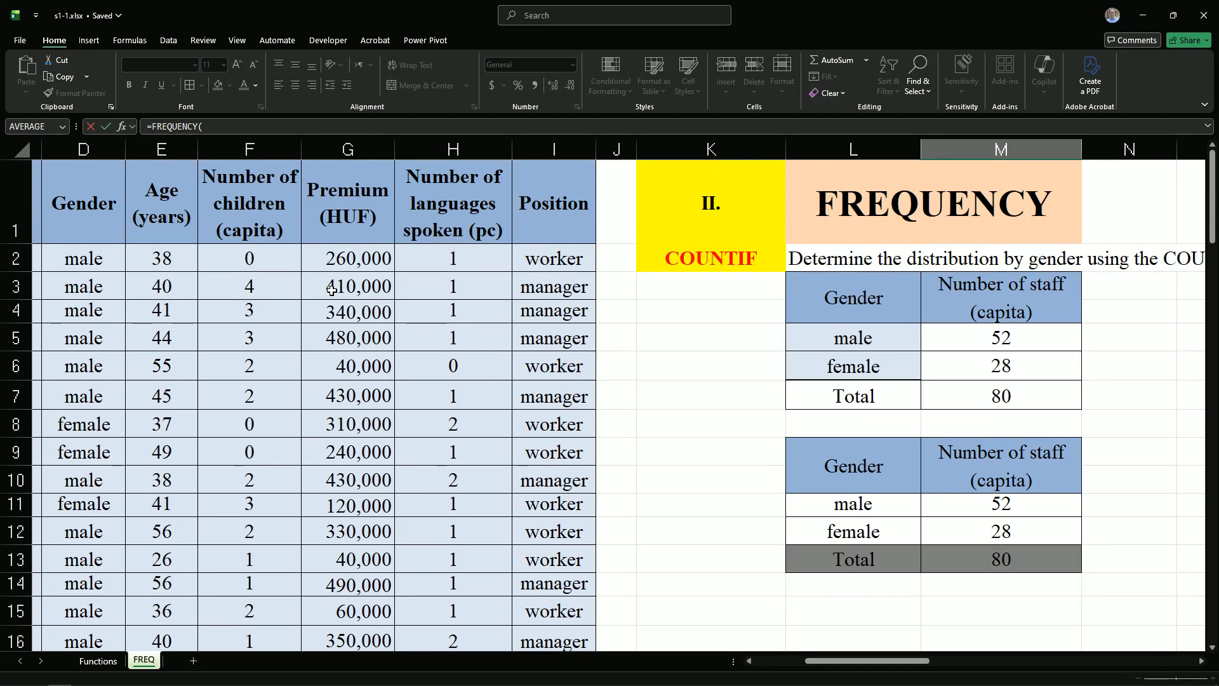
click(247, 260)
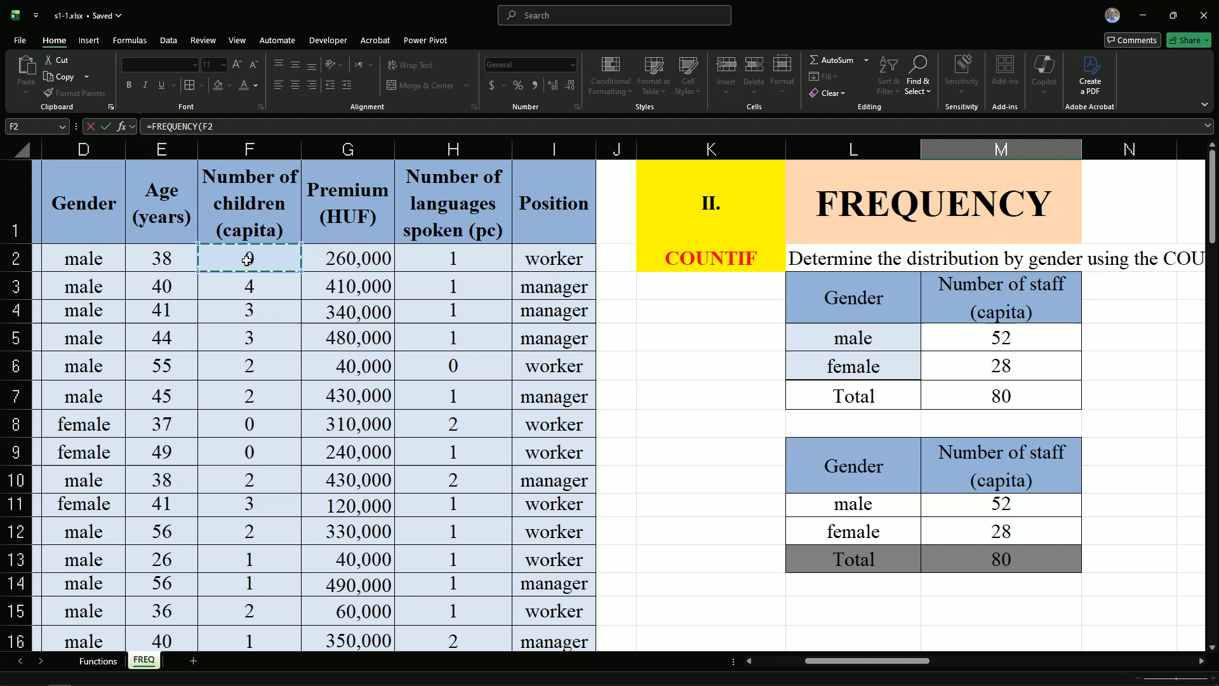
key(ctrl+shift+Down)
key(F4)
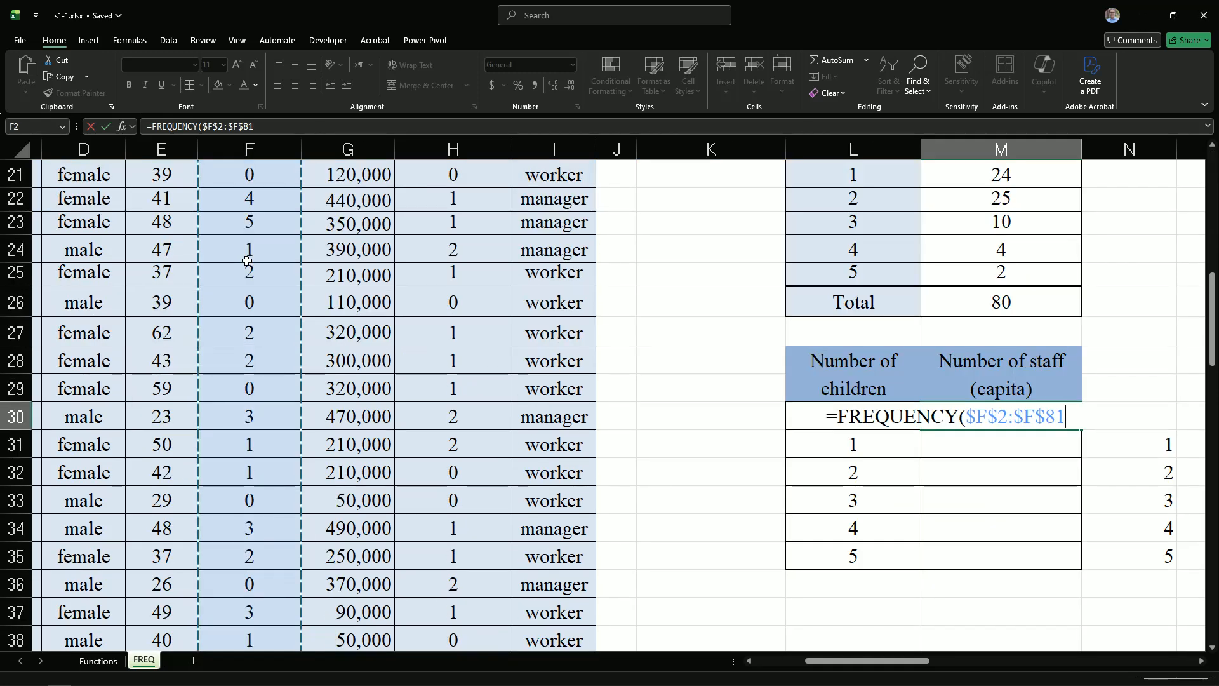
text(,)
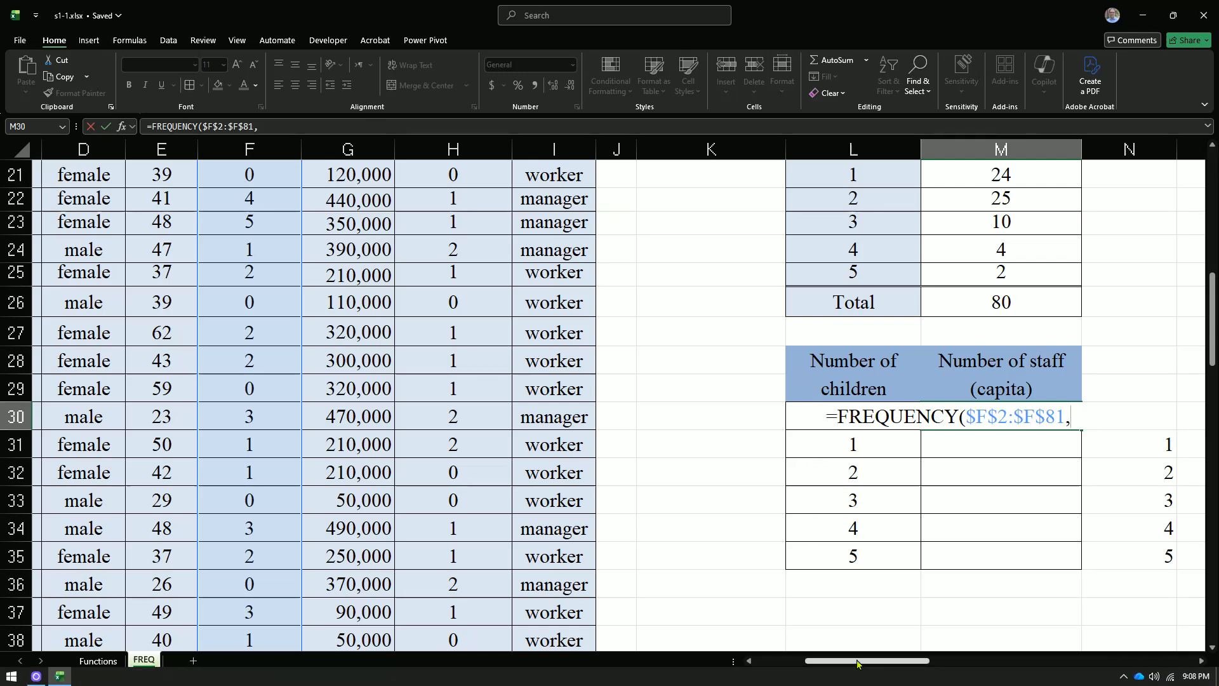
drag(858, 661, 887, 661)
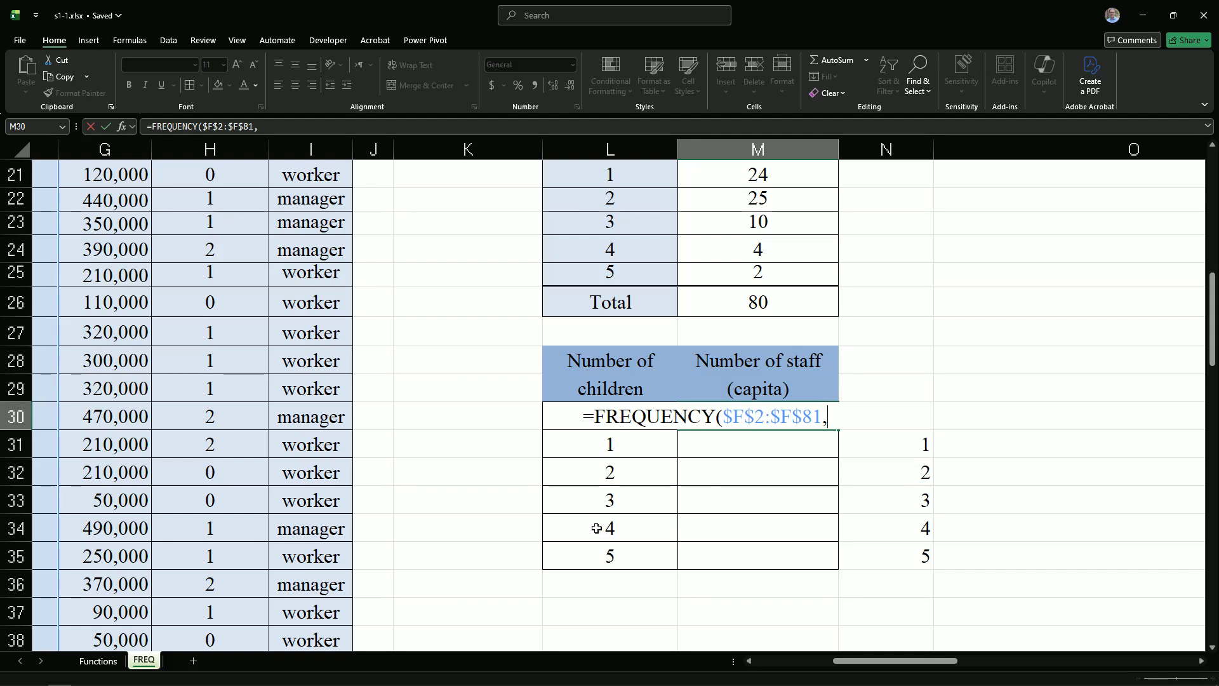
drag(597, 528, 594, 420)
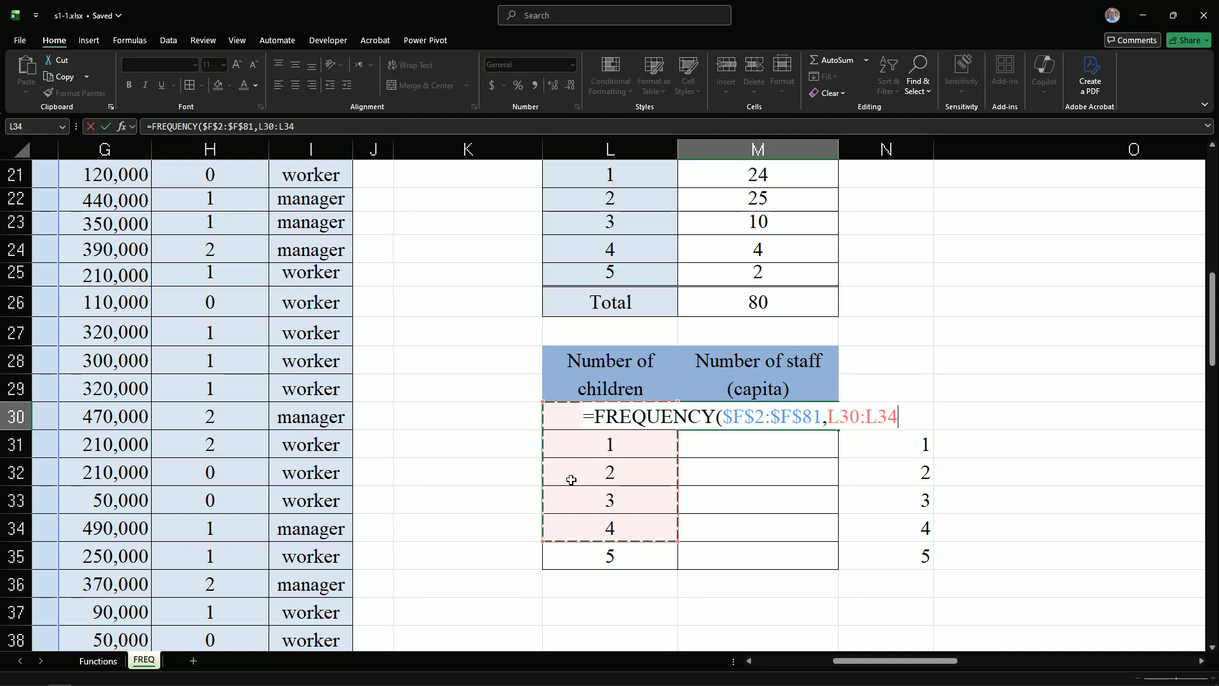
key(Return)
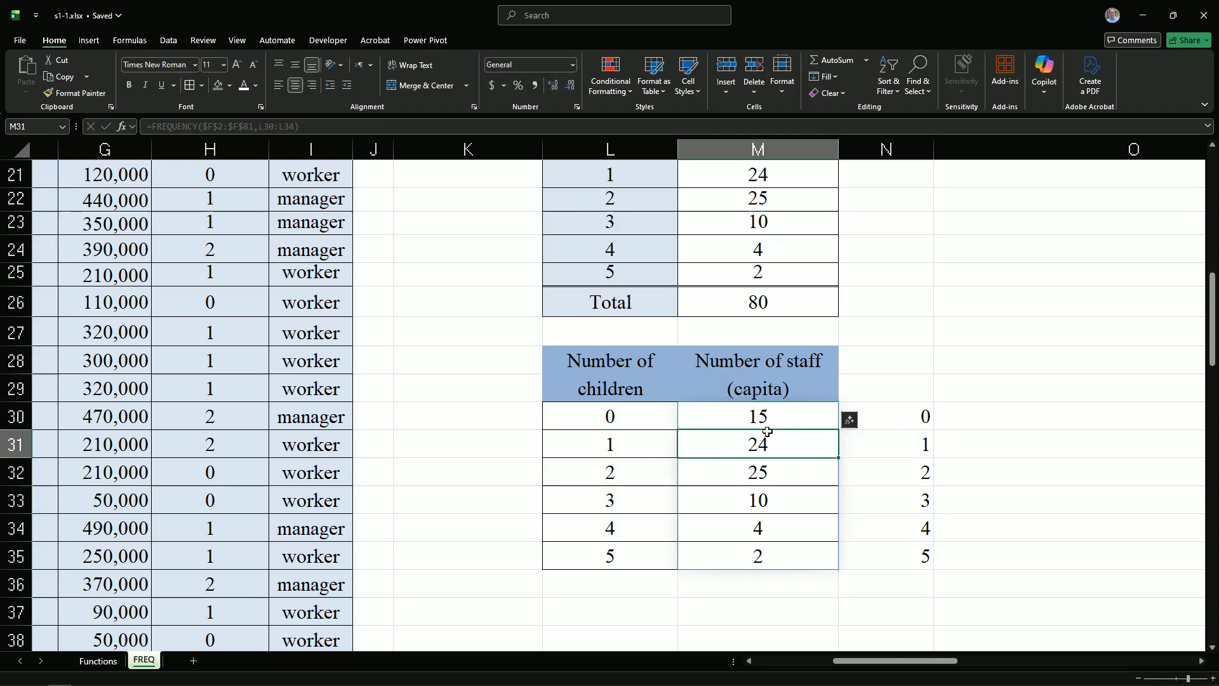
Add a Total label in L36 and sum the staff counts in M36 with =SUM(M30#).
click(605, 588)
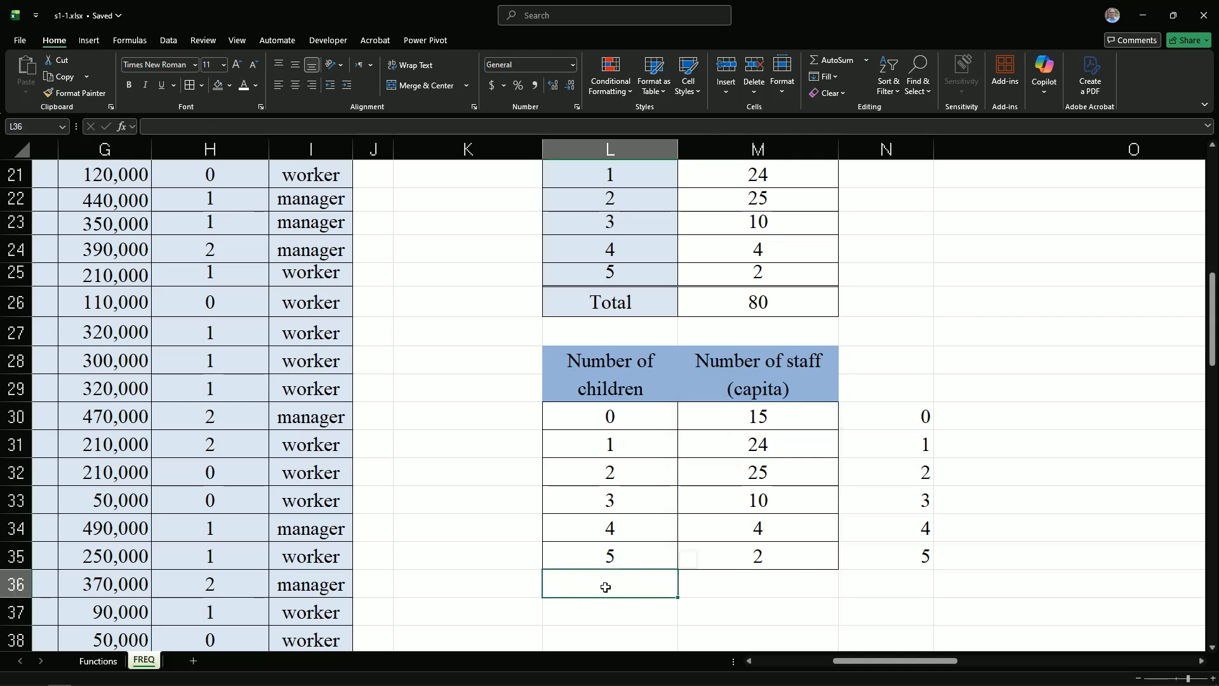
text(To)
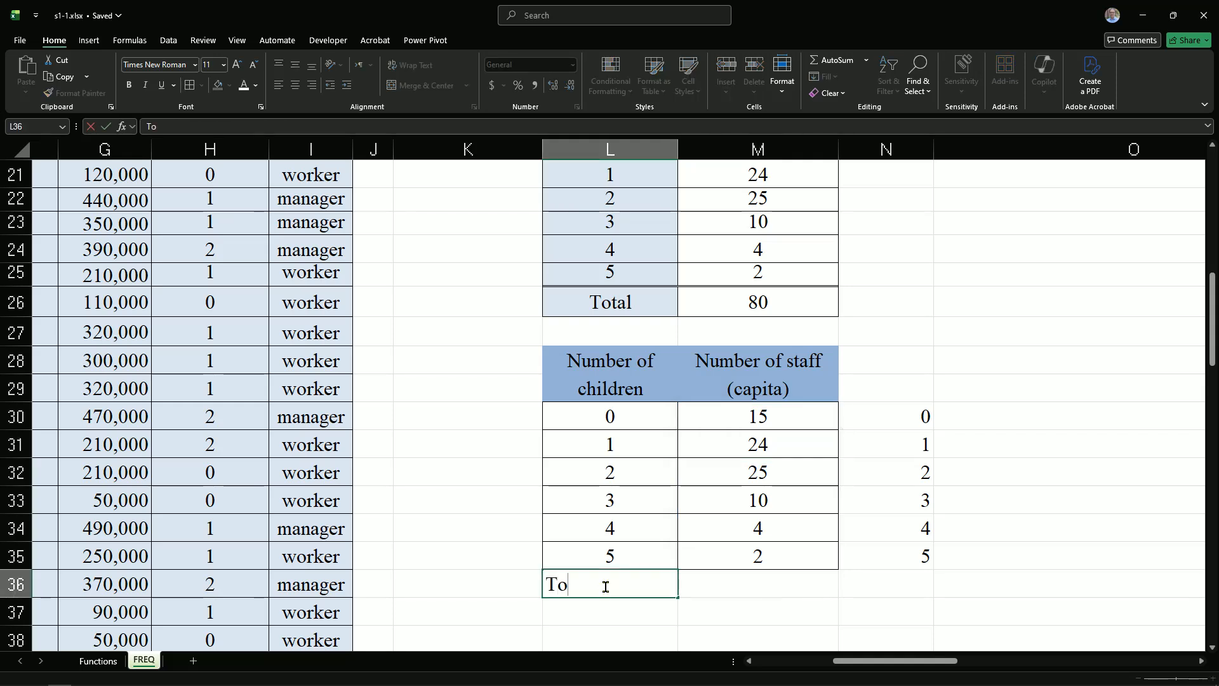
text(tal)
key(Tab)
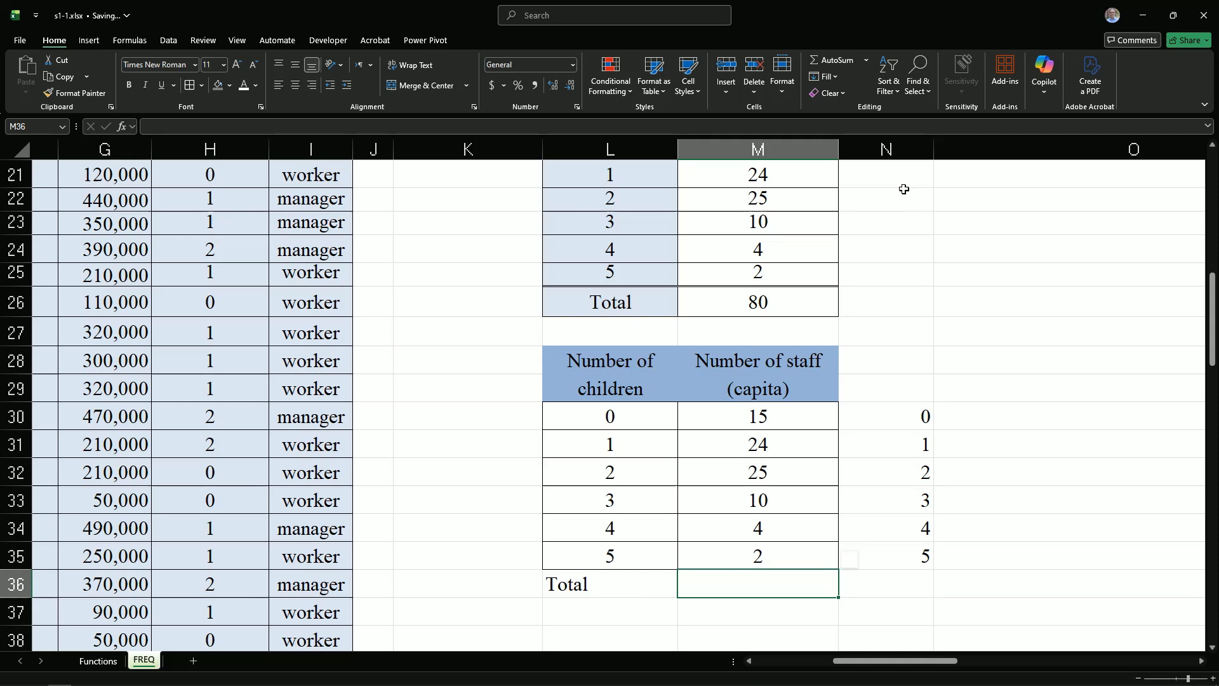
click(821, 61)
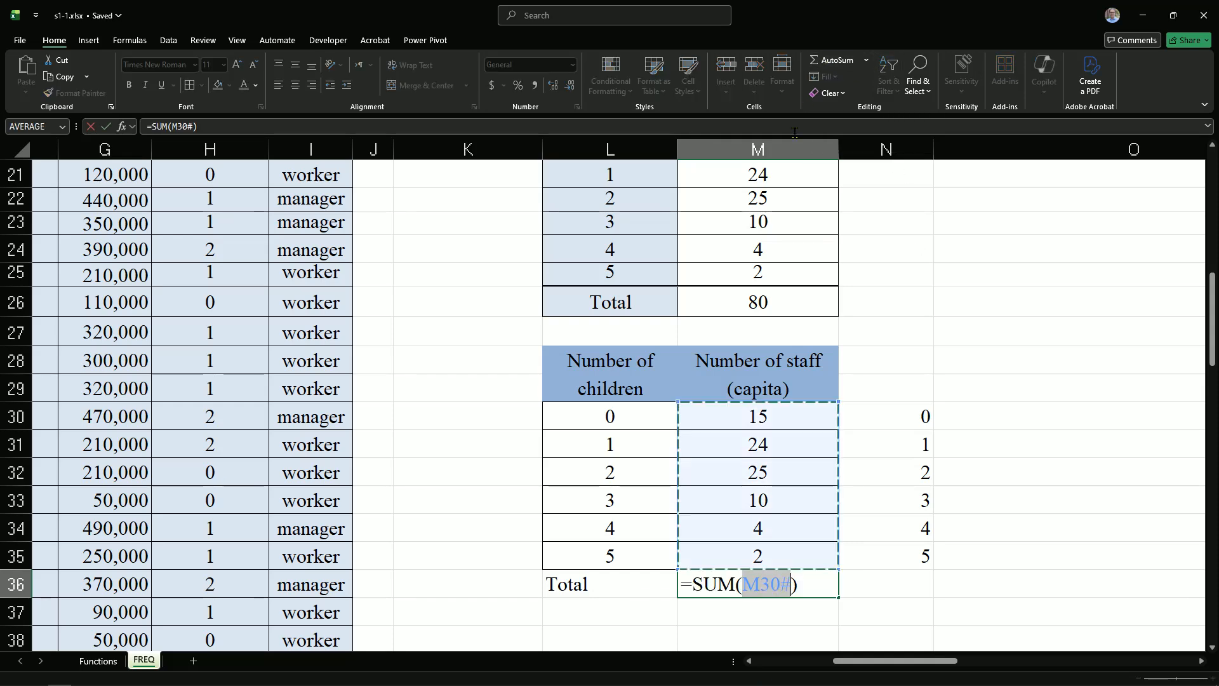
key(Return)
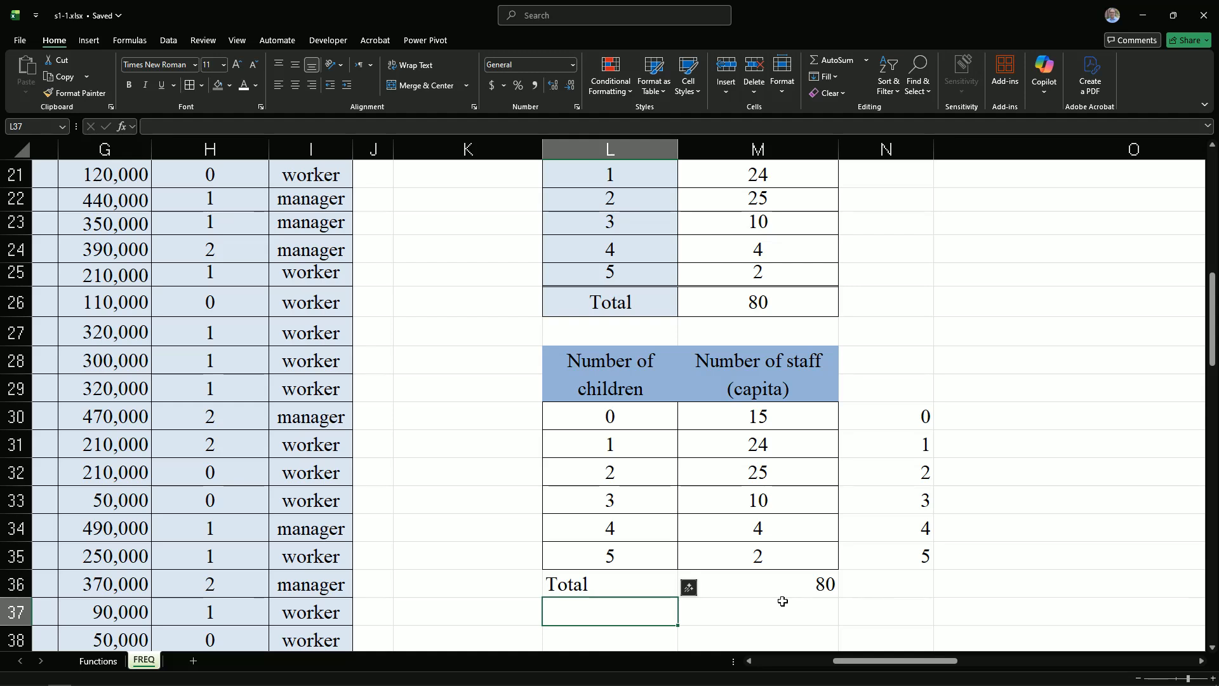
Center the Total row in L36:M36 and fill it with grey.
drag(615, 589, 755, 584)
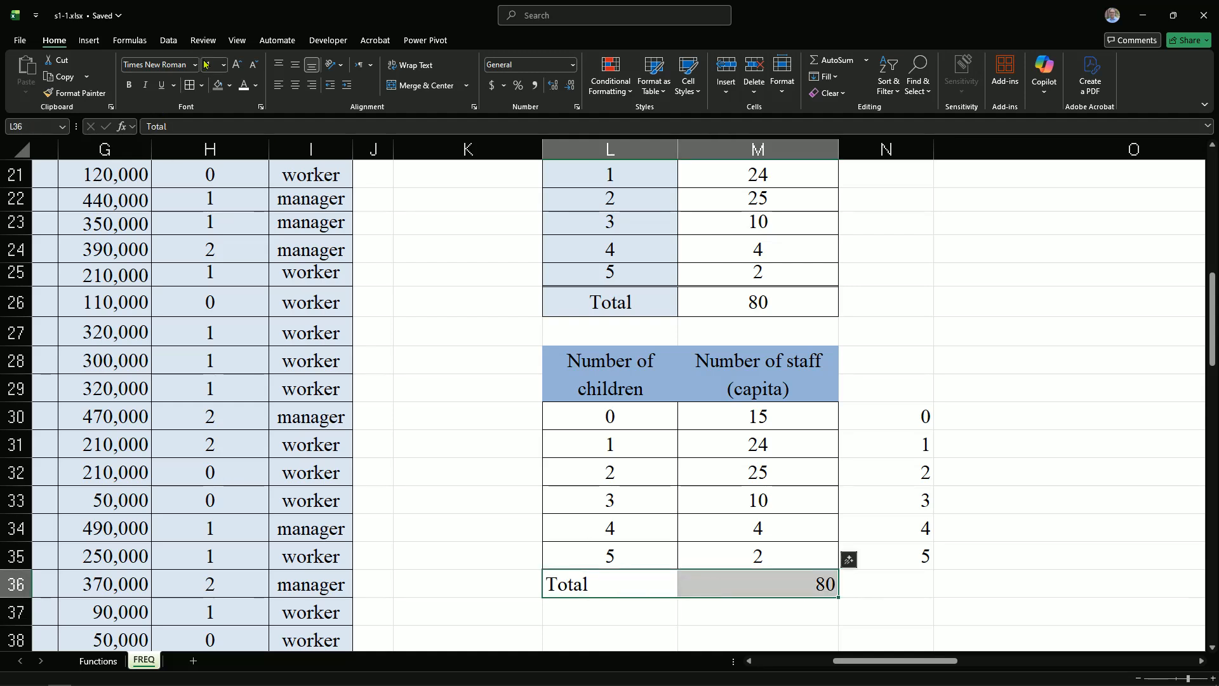
click(296, 84)
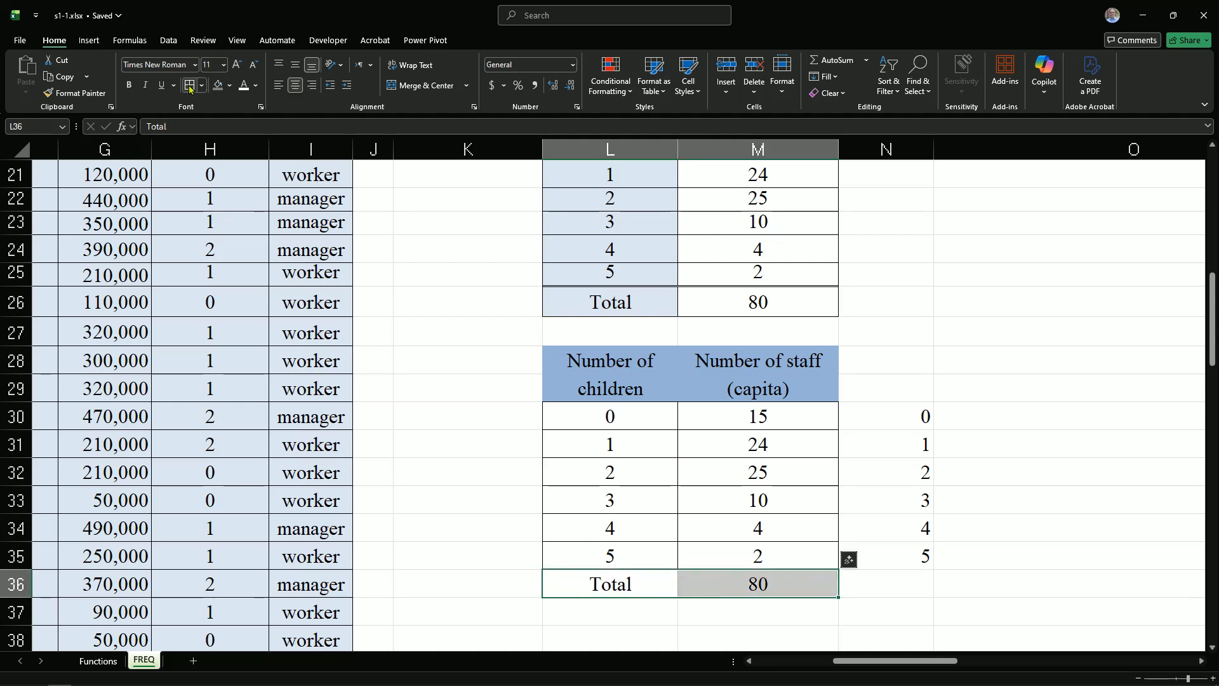
click(217, 86)
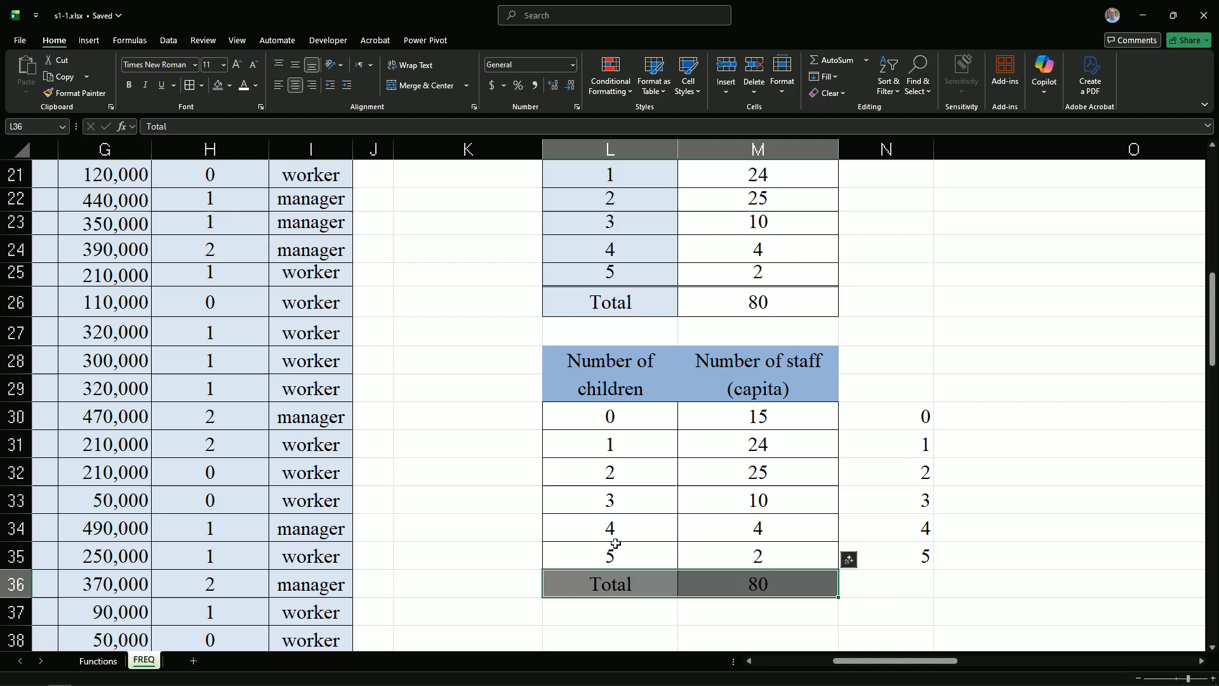
click(719, 608)
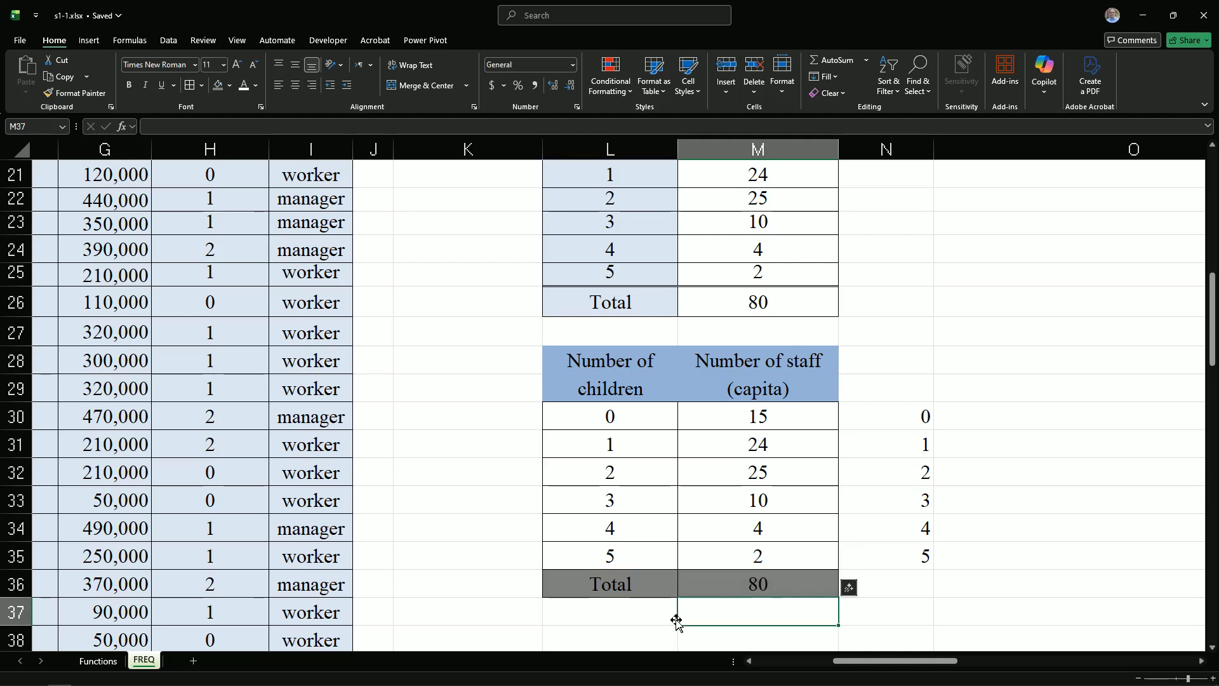
Clear the existing staff counts in M53:M57 of the premium distribution table.
scroll(667, 604, down, 8)
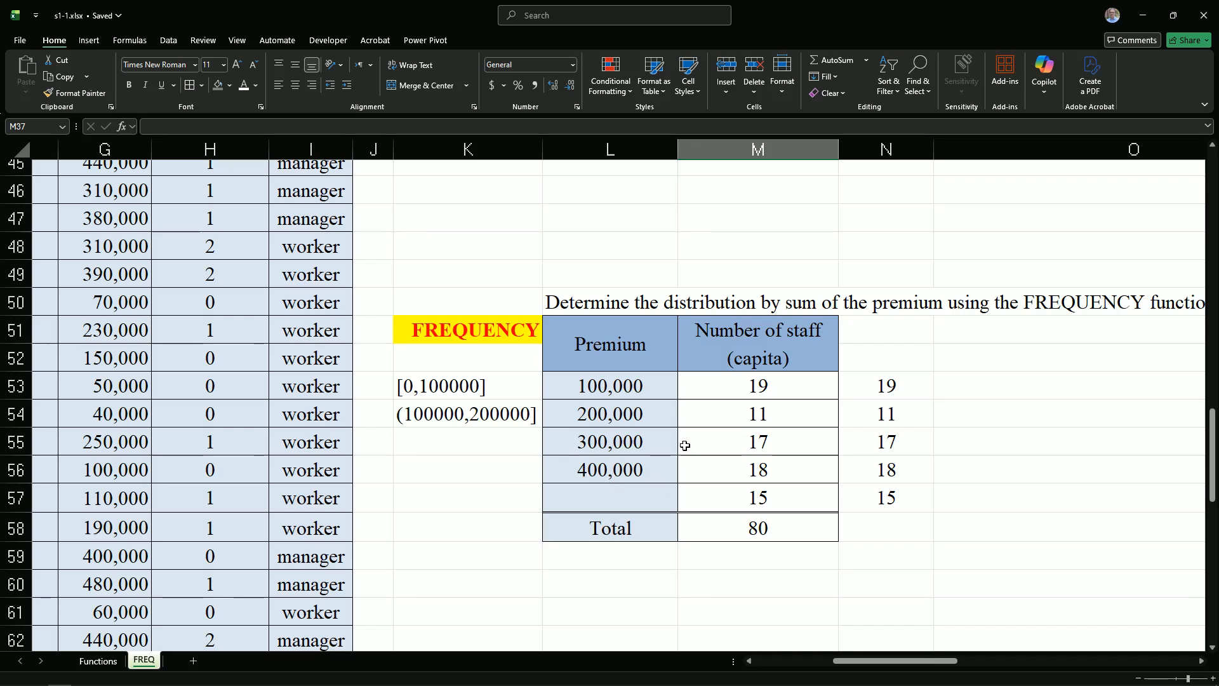
drag(790, 386, 787, 492)
key(Delete)
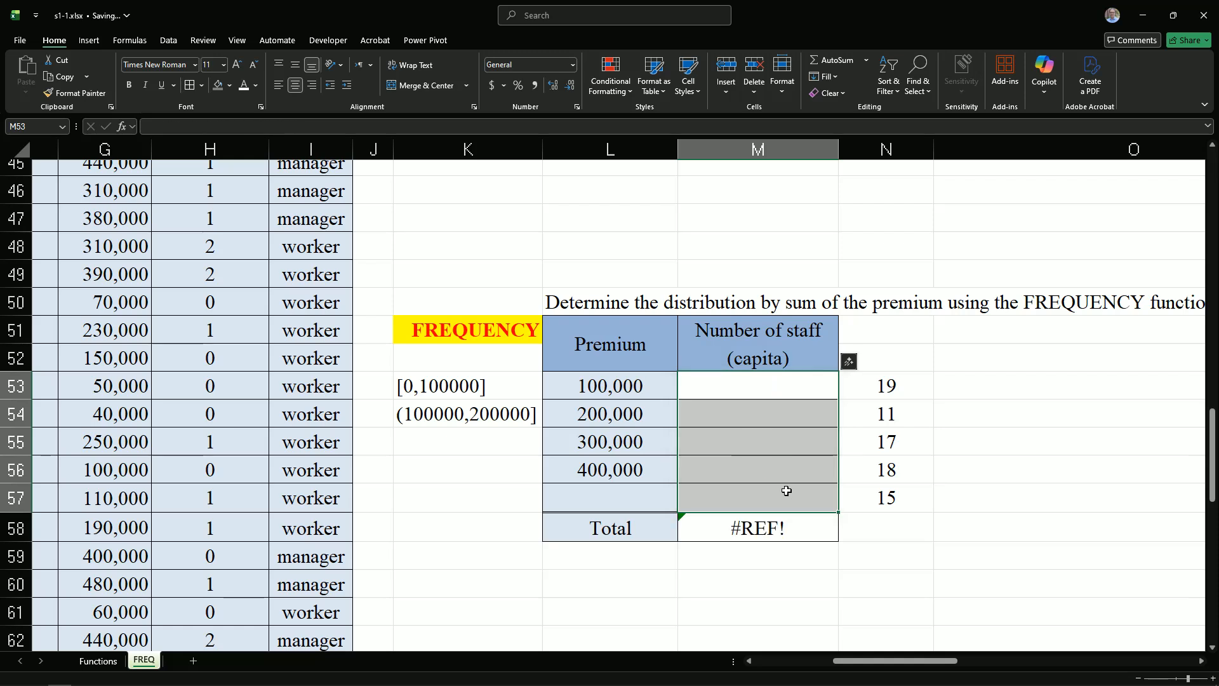
Enter =FREQUENCY($G$2:$G$81,L53:L56) in M53 to count staff by premium bracket.
click(749, 391)
double_click(750, 392)
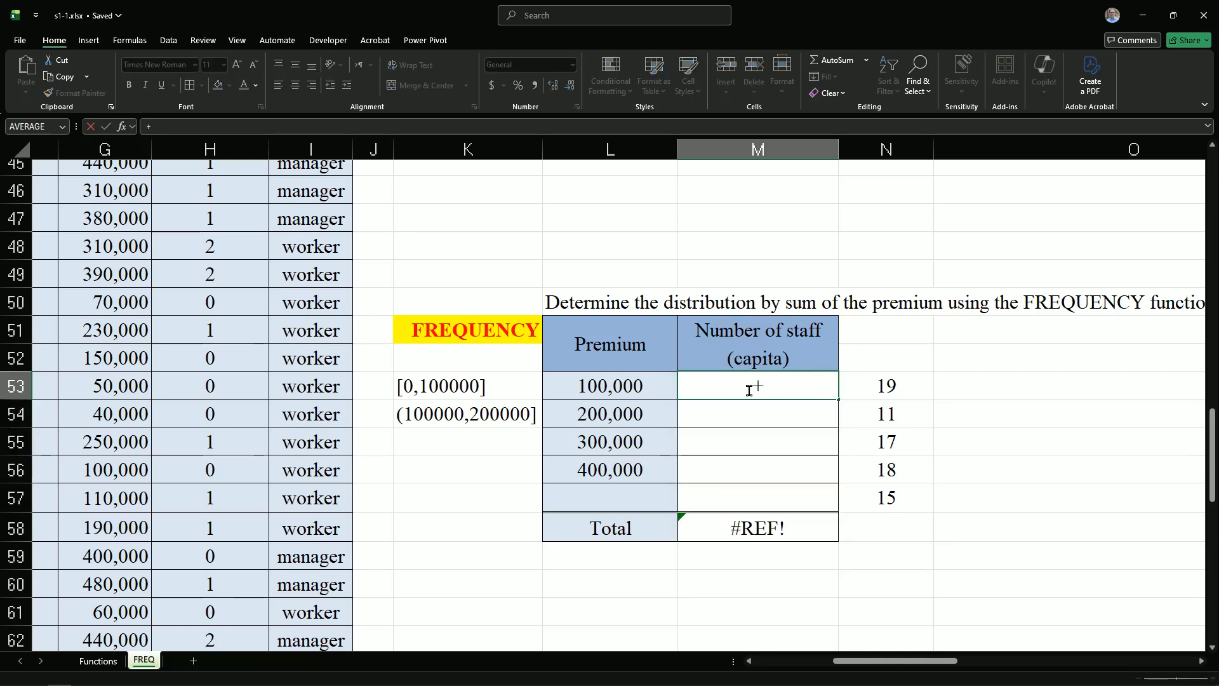
text(=fre)
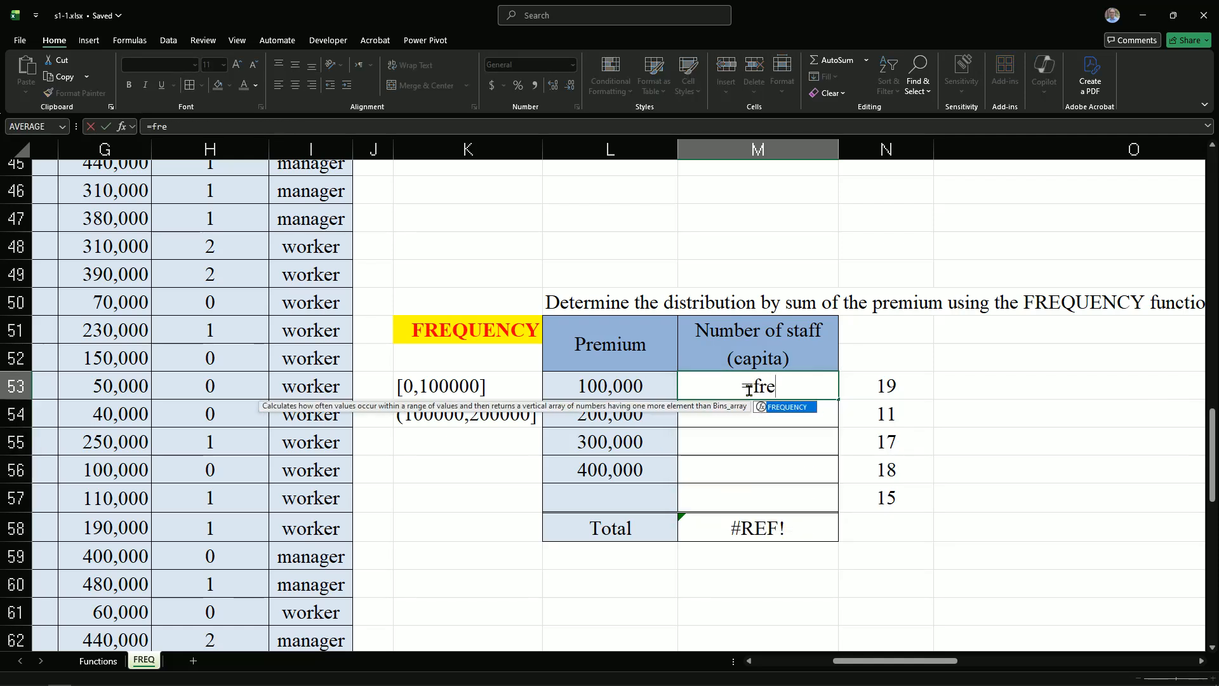
double_click(788, 408)
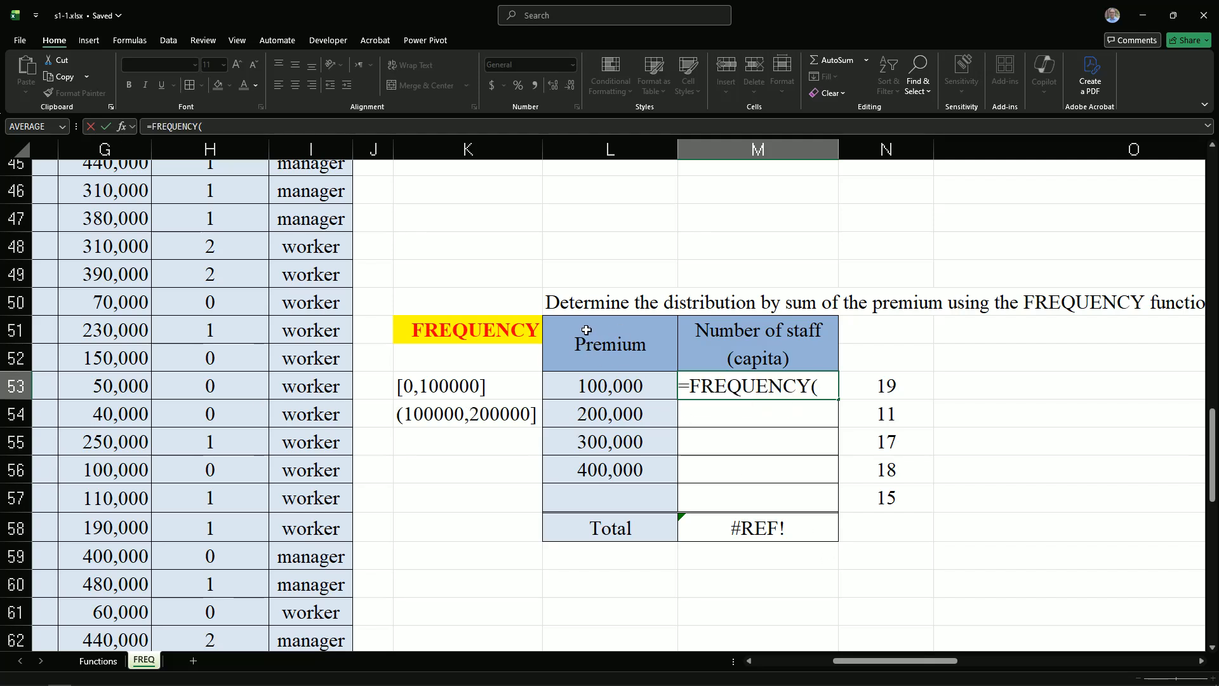
drag(847, 660, 748, 661)
scroll(684, 552, up, 15)
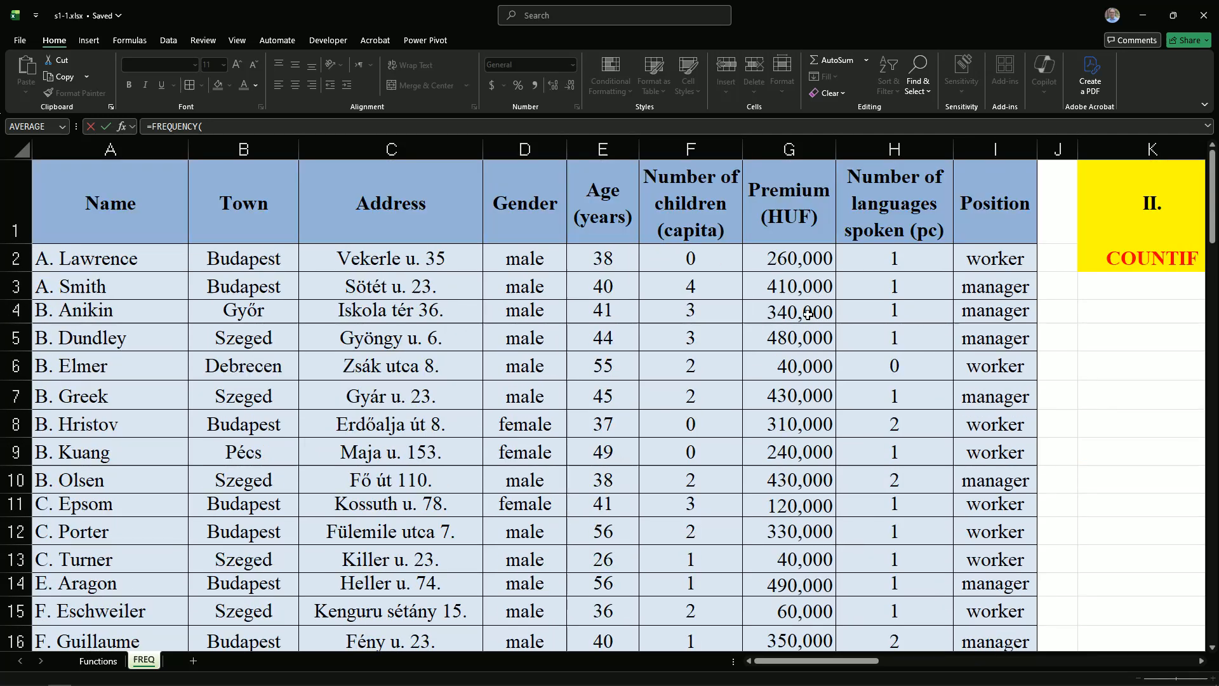
click(794, 259)
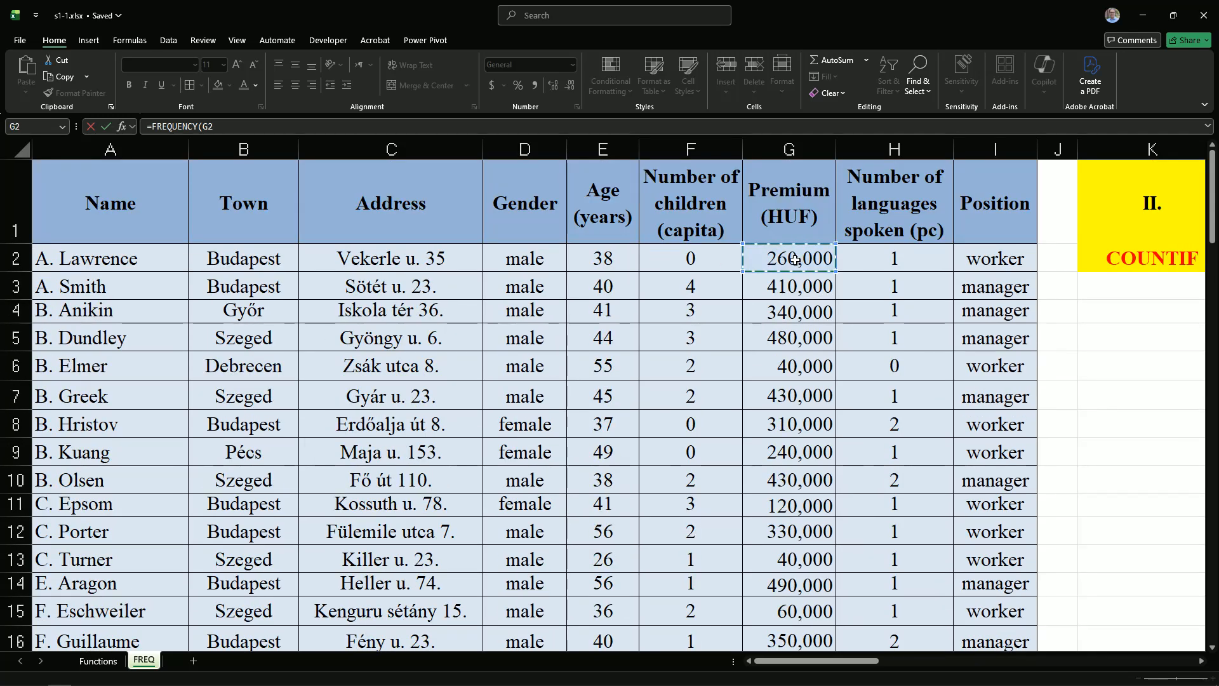
key(ctrl+shift+Down)
key(F4)
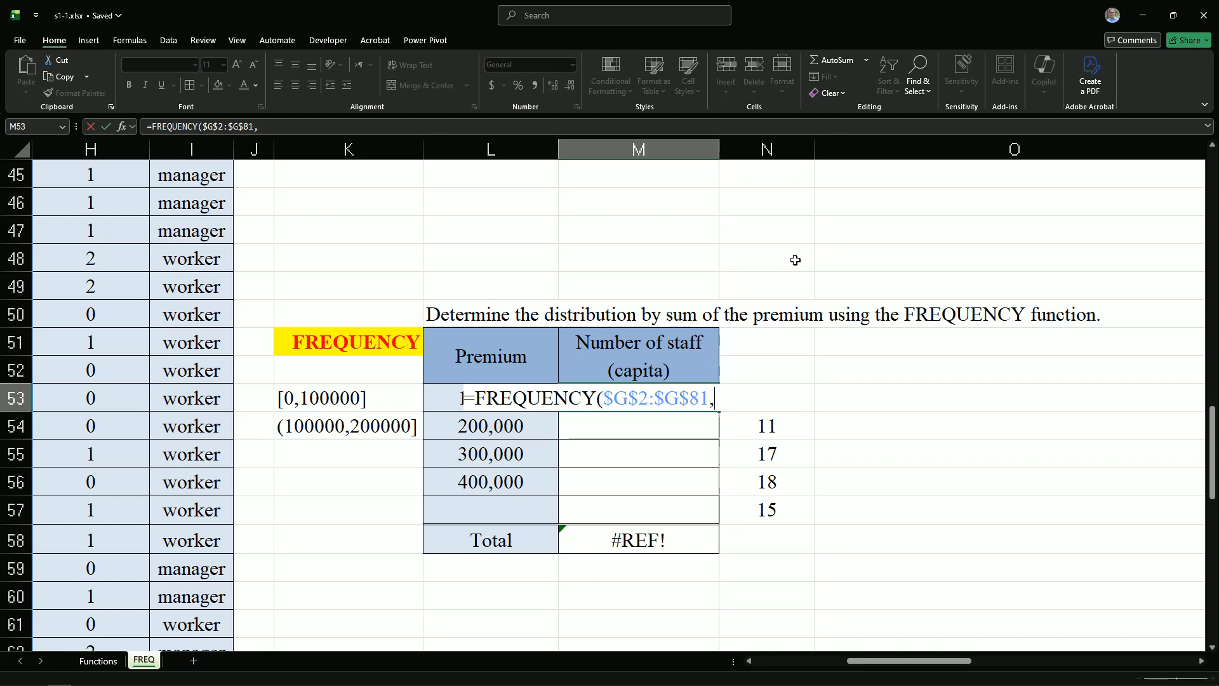
drag(455, 483, 449, 401)
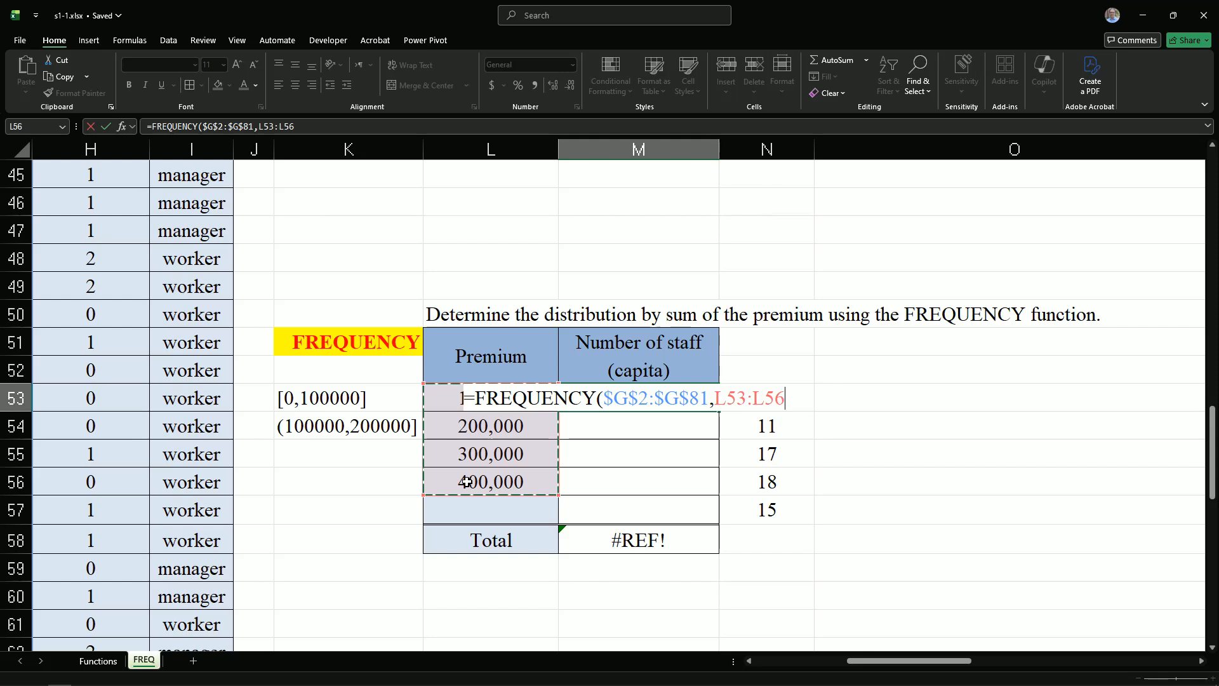
key(Return)
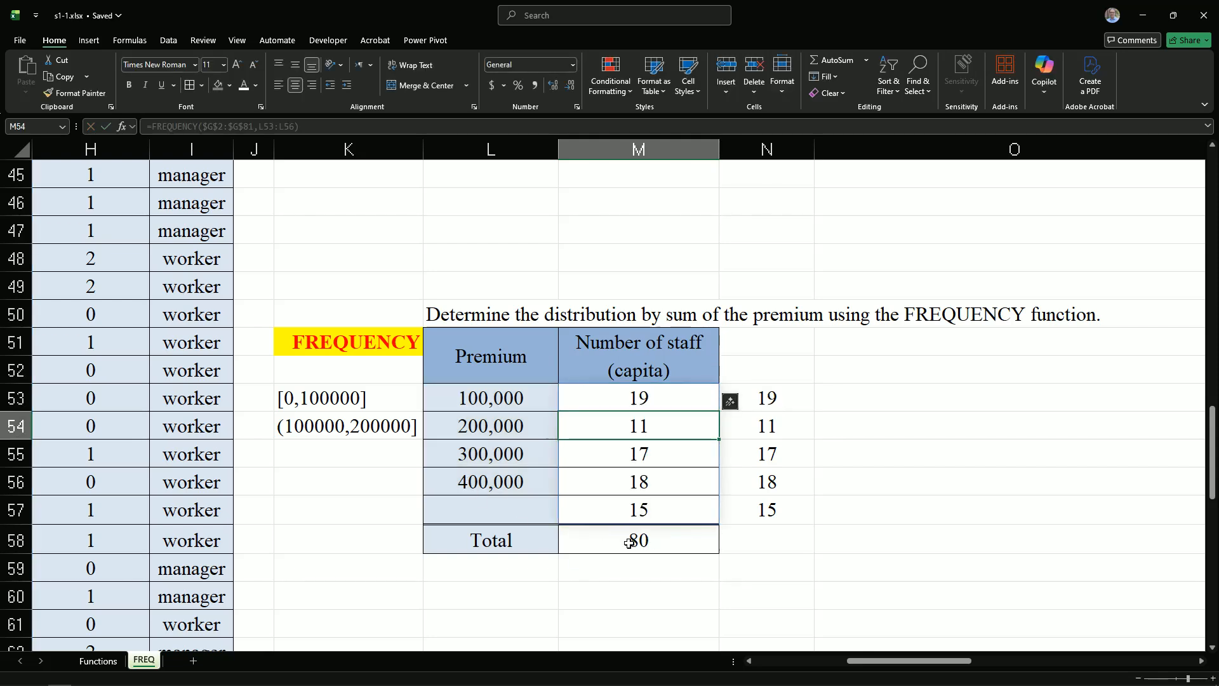
Replace the premium table's total in M58 with the AutoSum formula =SUM(M53#).
click(628, 543)
key(Delete)
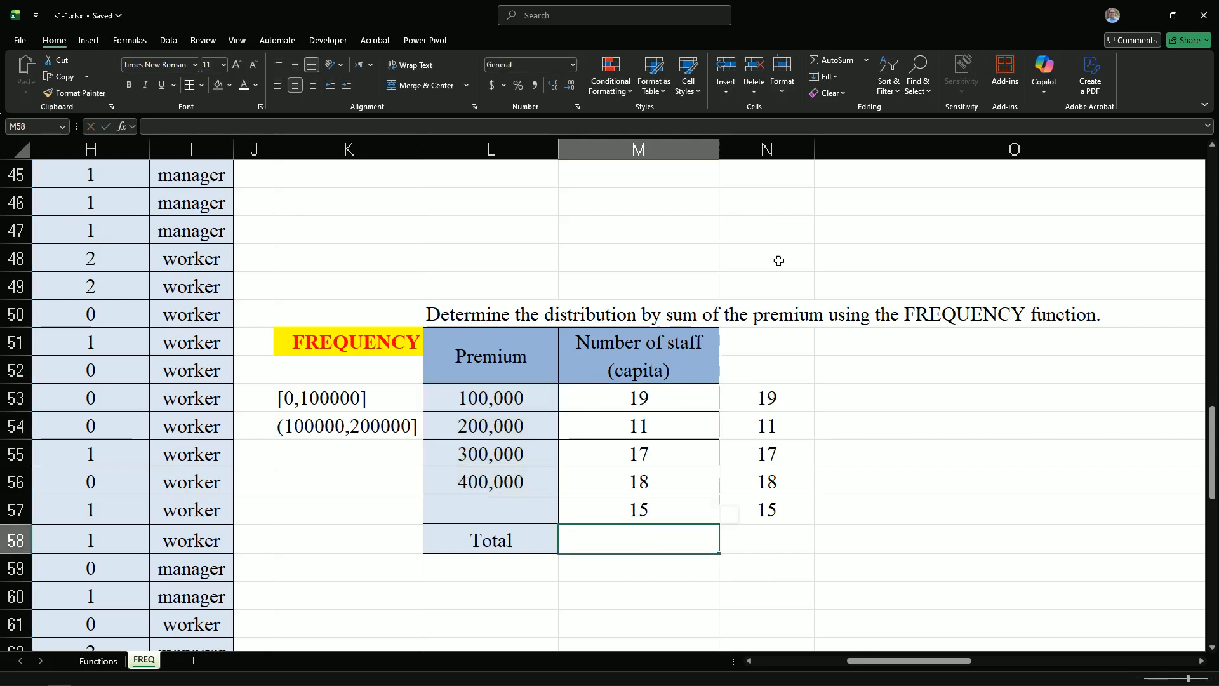
click(824, 61)
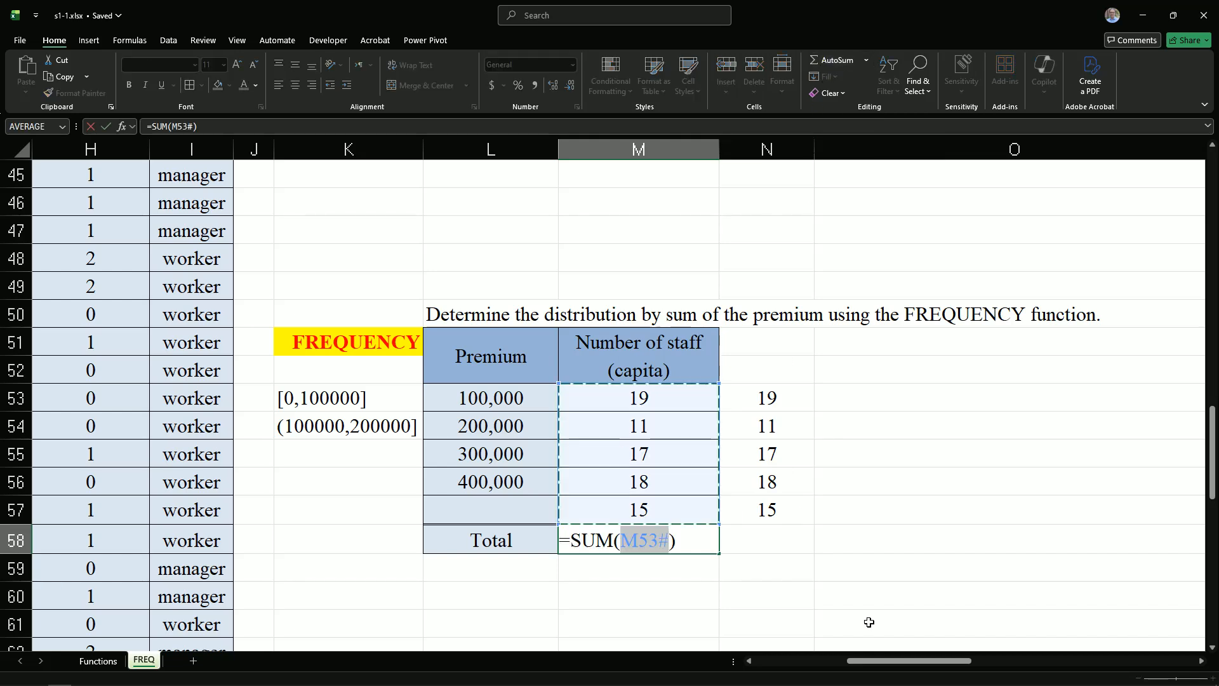
key(Return)
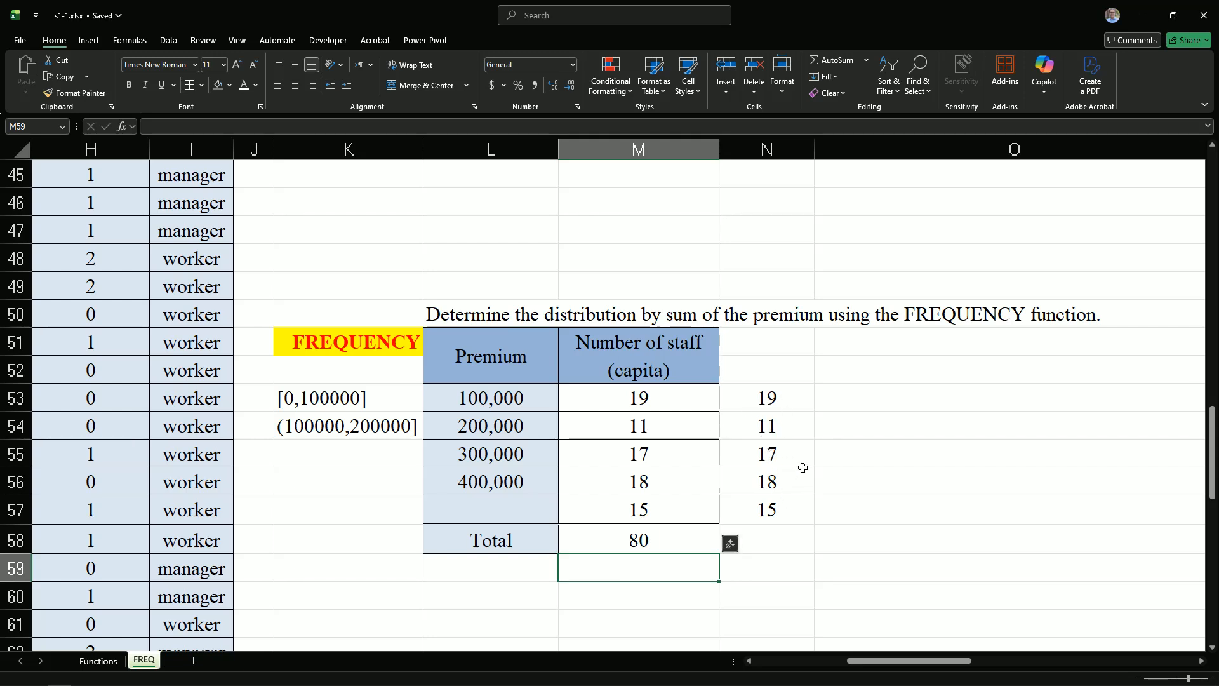
Enter =COUNTIF($G$2:$G$81,L53) in O53, using the premium column as range and the first bracket limit as criterion.
click(852, 401)
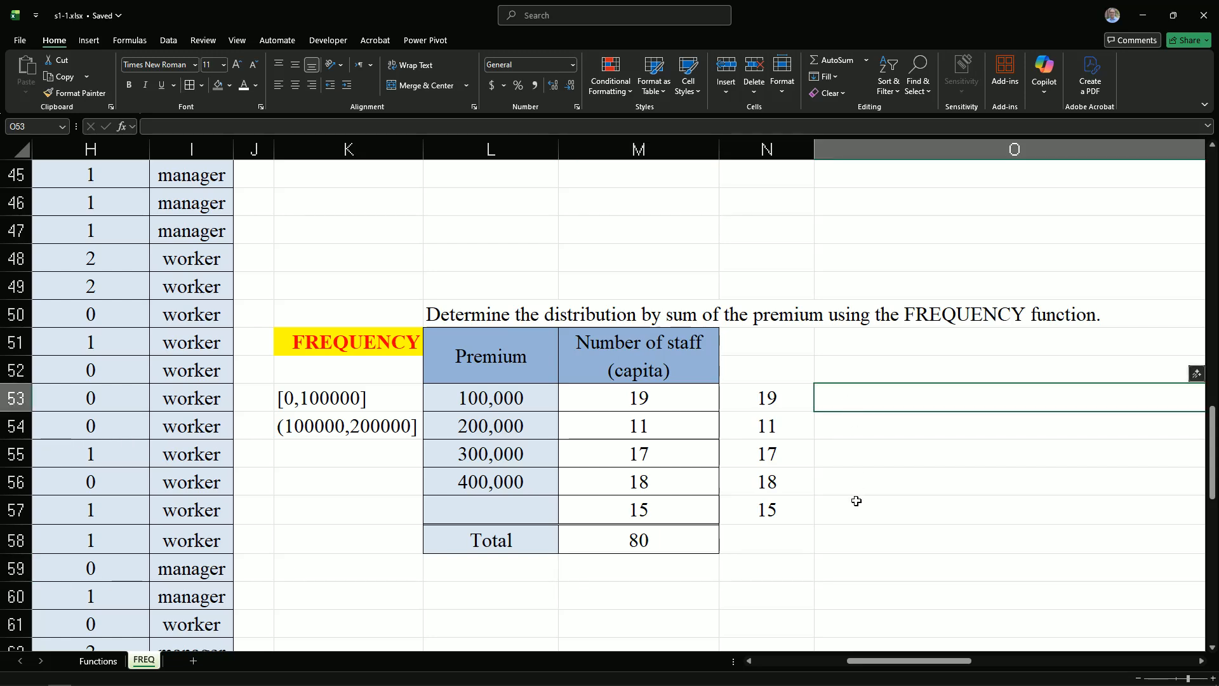
text(=)
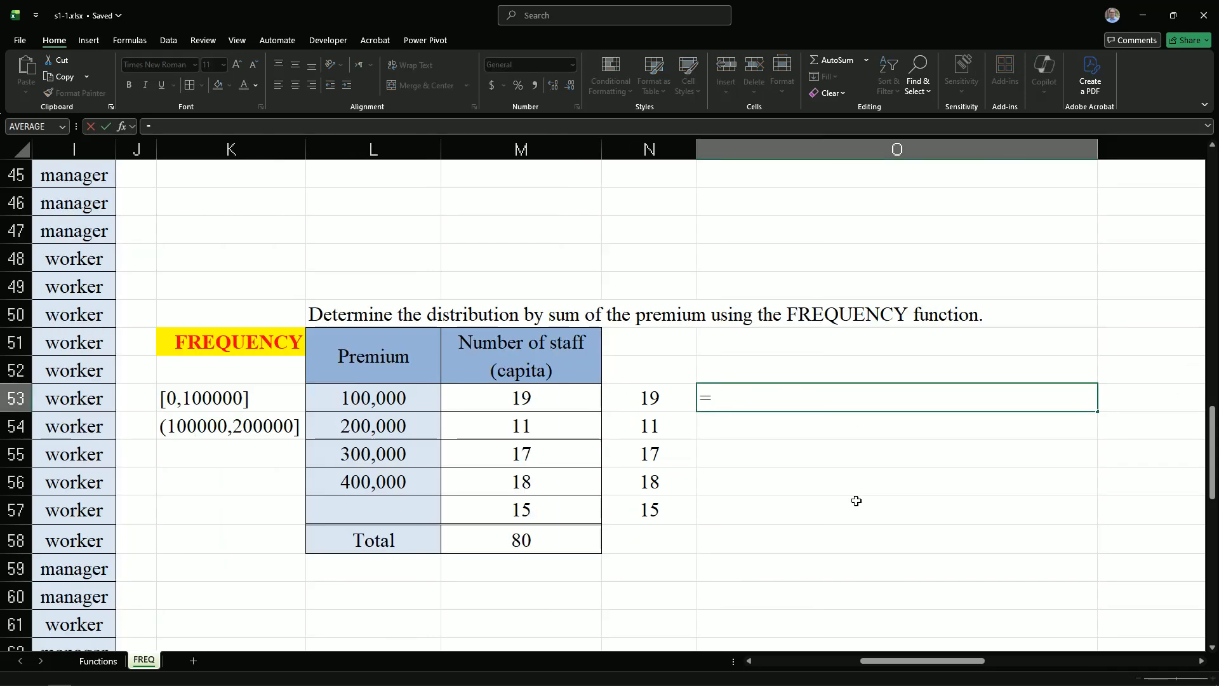
text(cou)
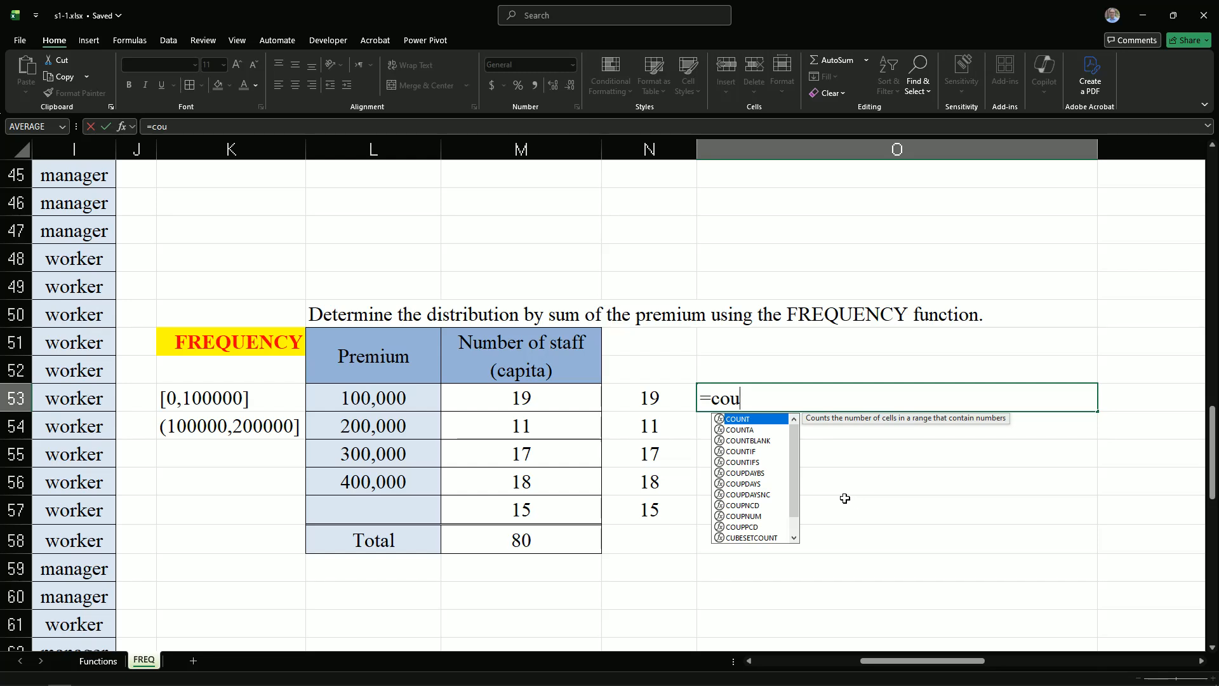
double_click(740, 451)
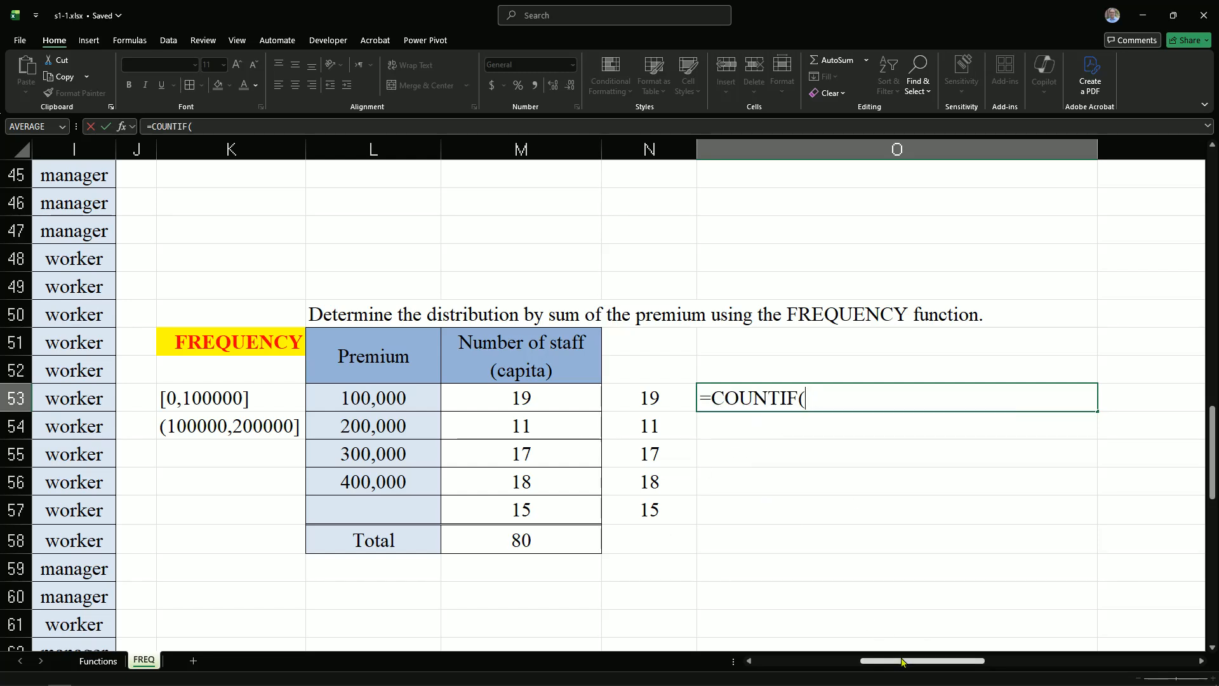
drag(901, 661, 797, 662)
scroll(638, 389, up, 10)
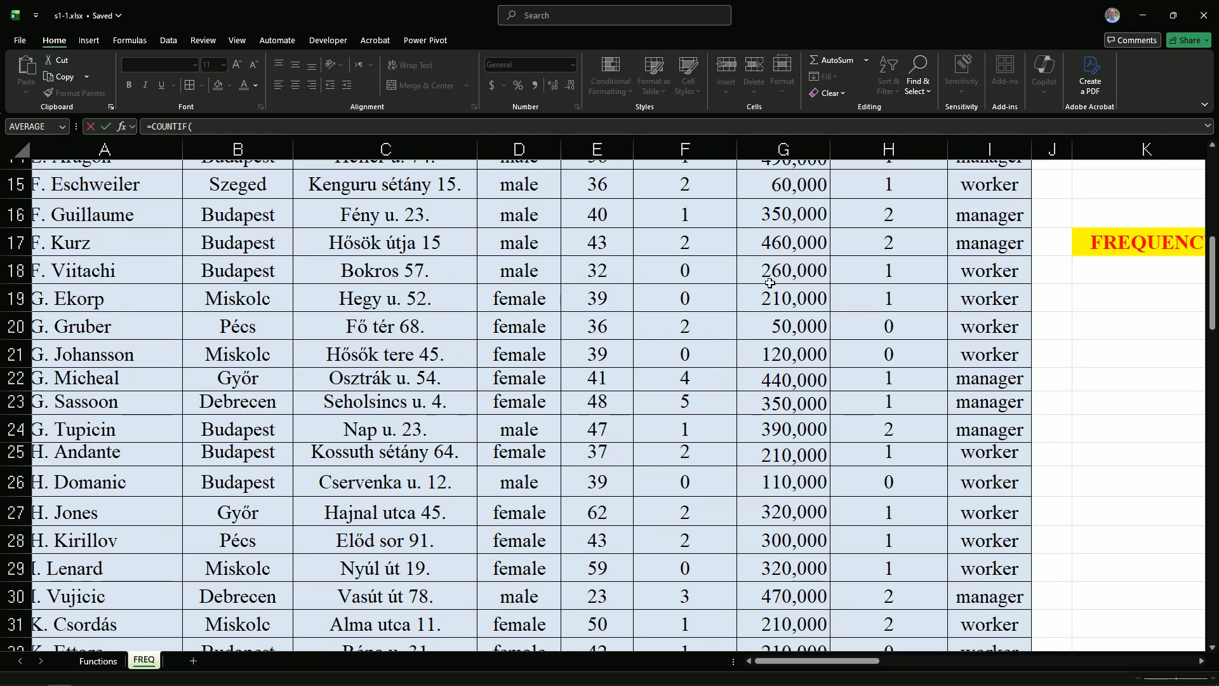
scroll(769, 282, up, 5)
click(780, 260)
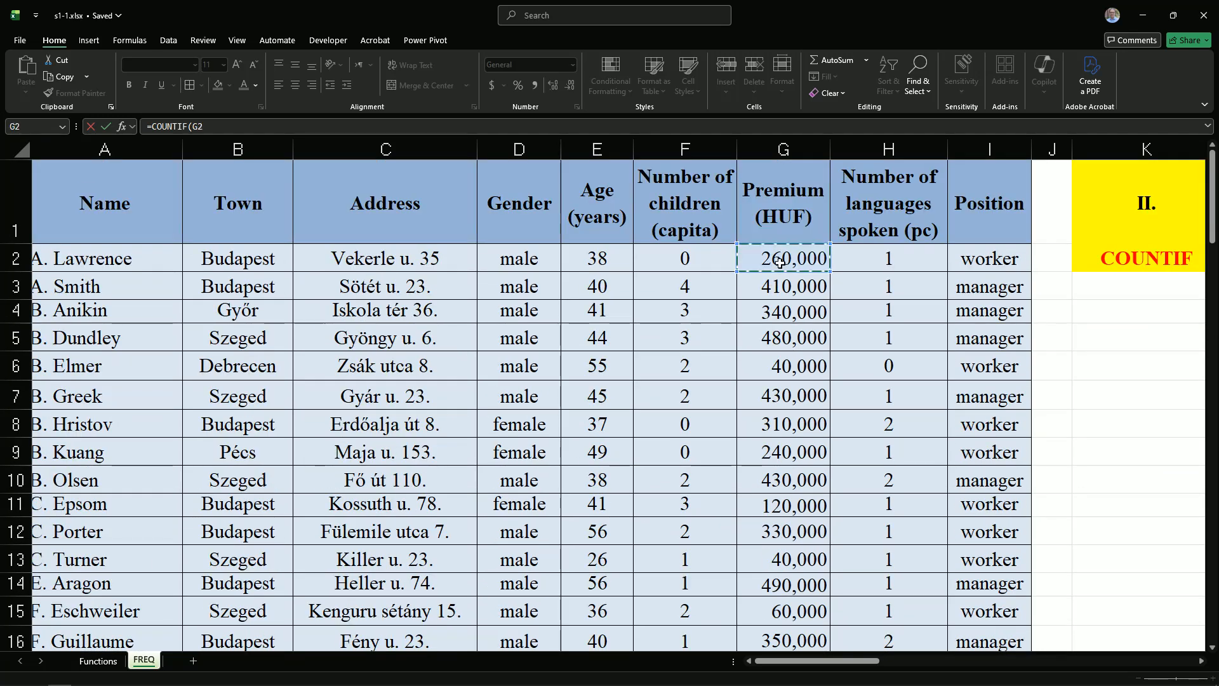
key(ctrl+shift+Down)
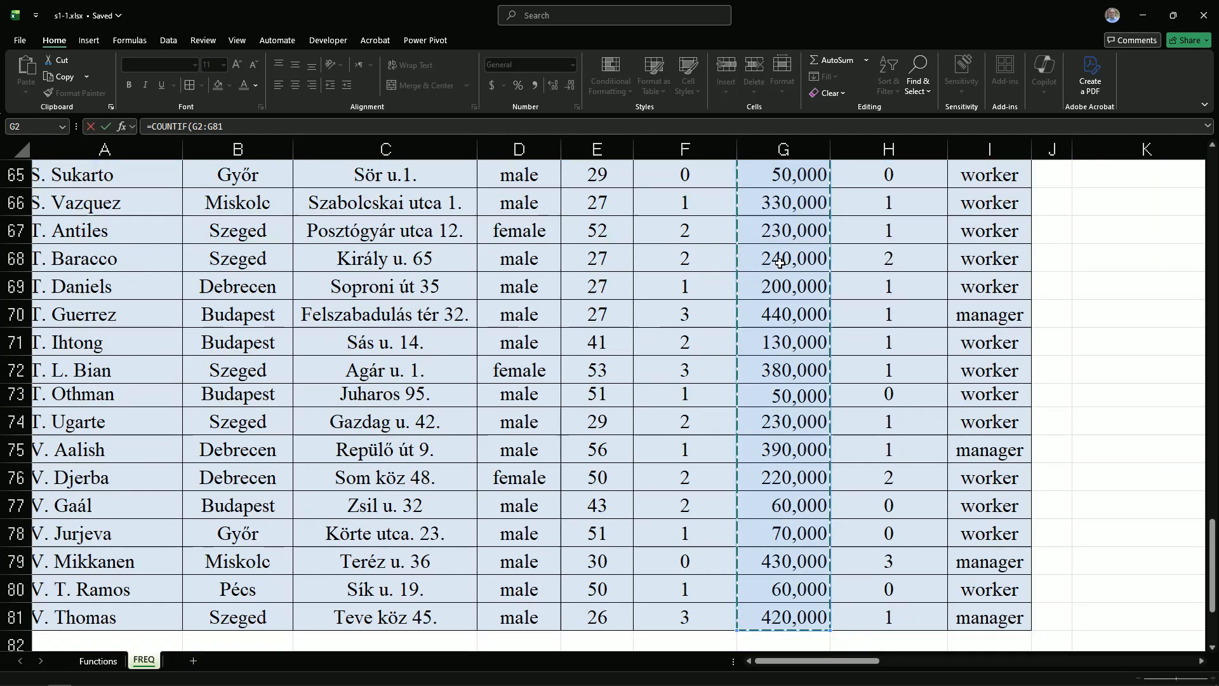
key(F4)
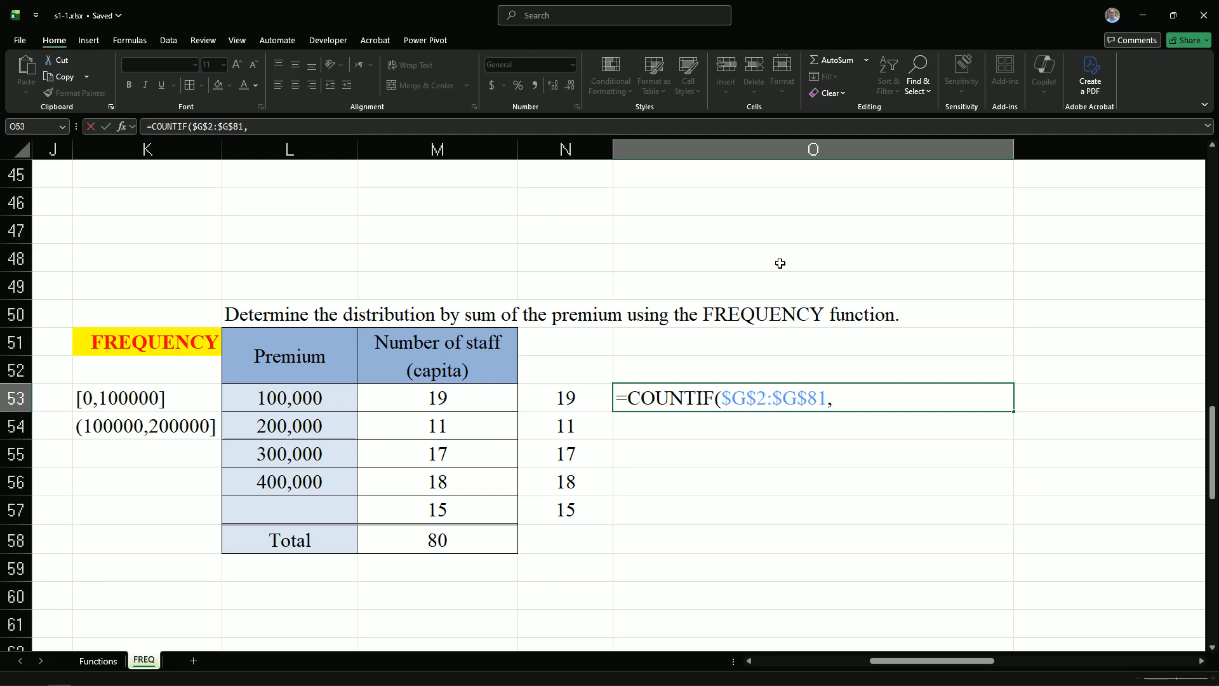
text(1)
key(BackSpace)
click(284, 399)
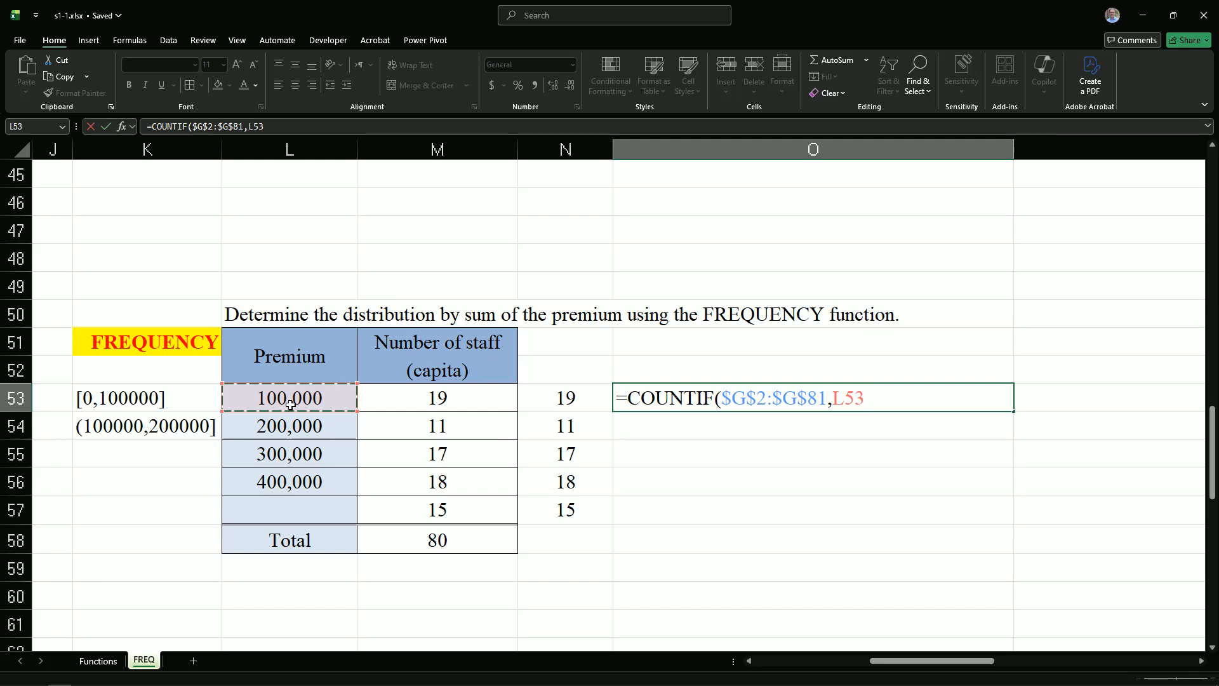
key(Return)
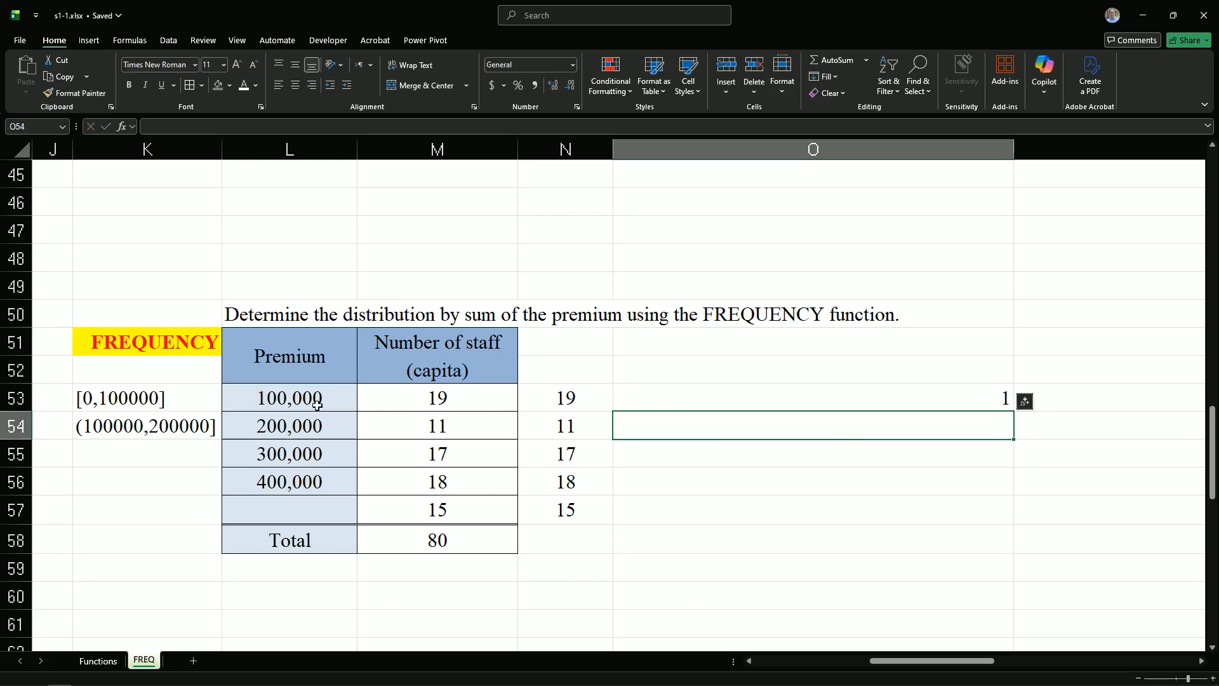
Insert the quoted operator "<=" before L53 in the criterion of the COUNTIF formula in O53.
double_click(841, 400)
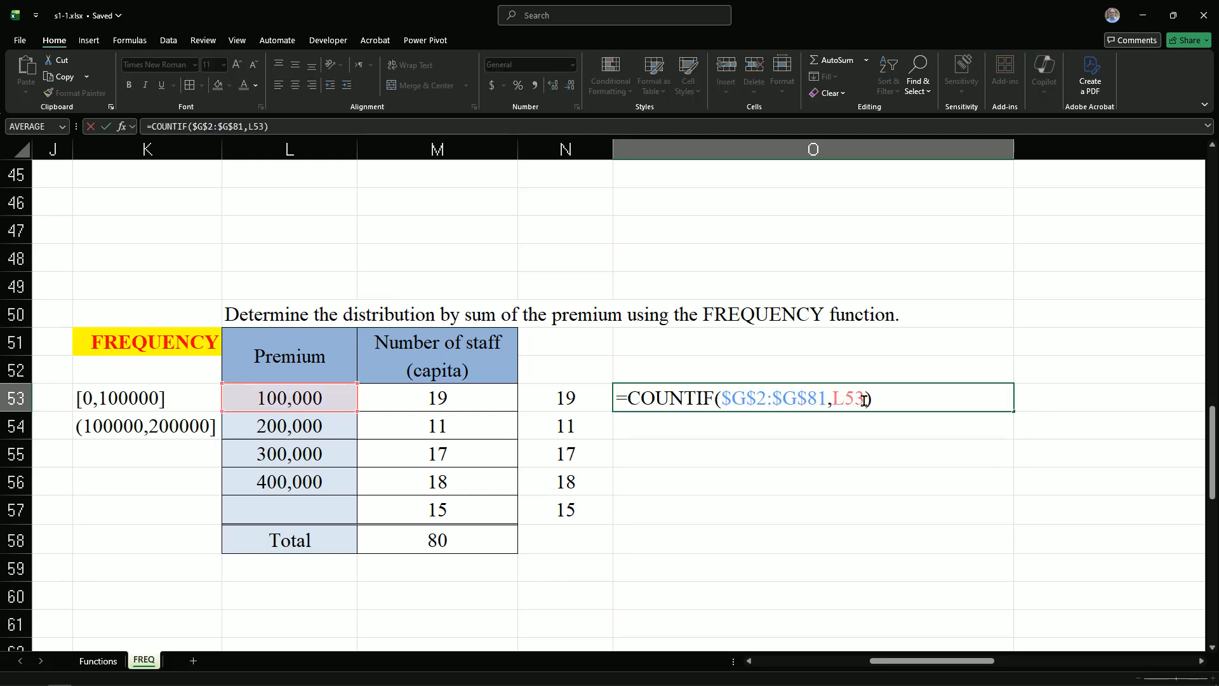
click(833, 398)
text(")
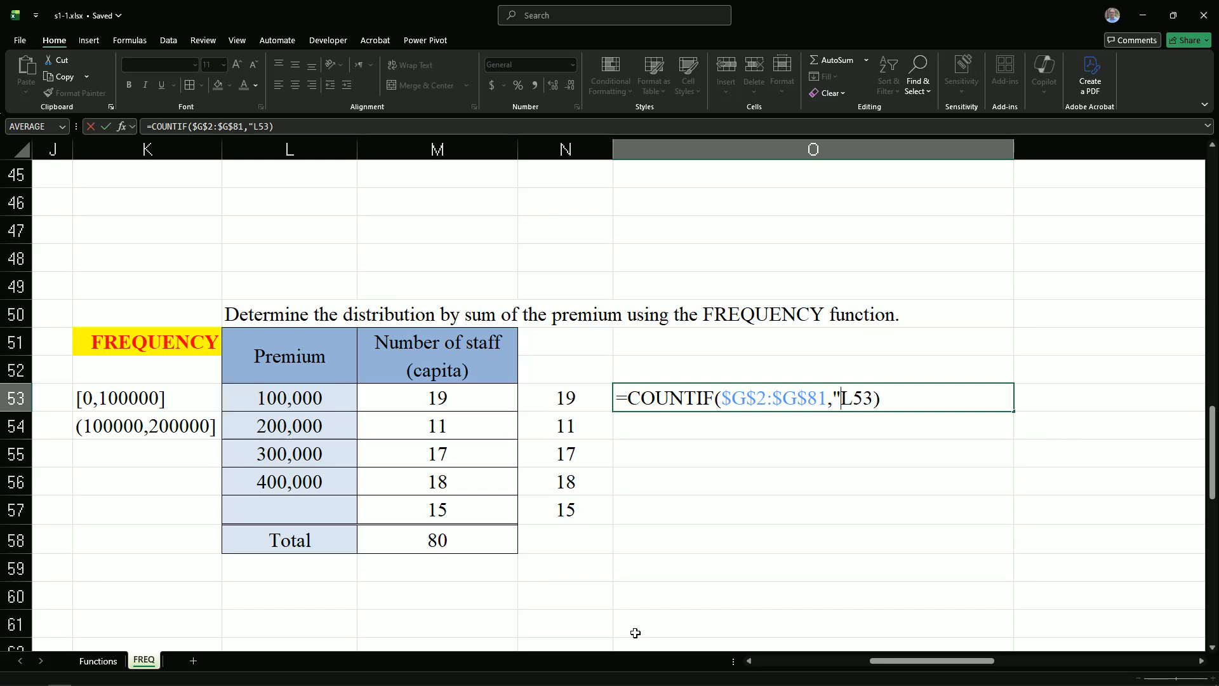
text(<=)
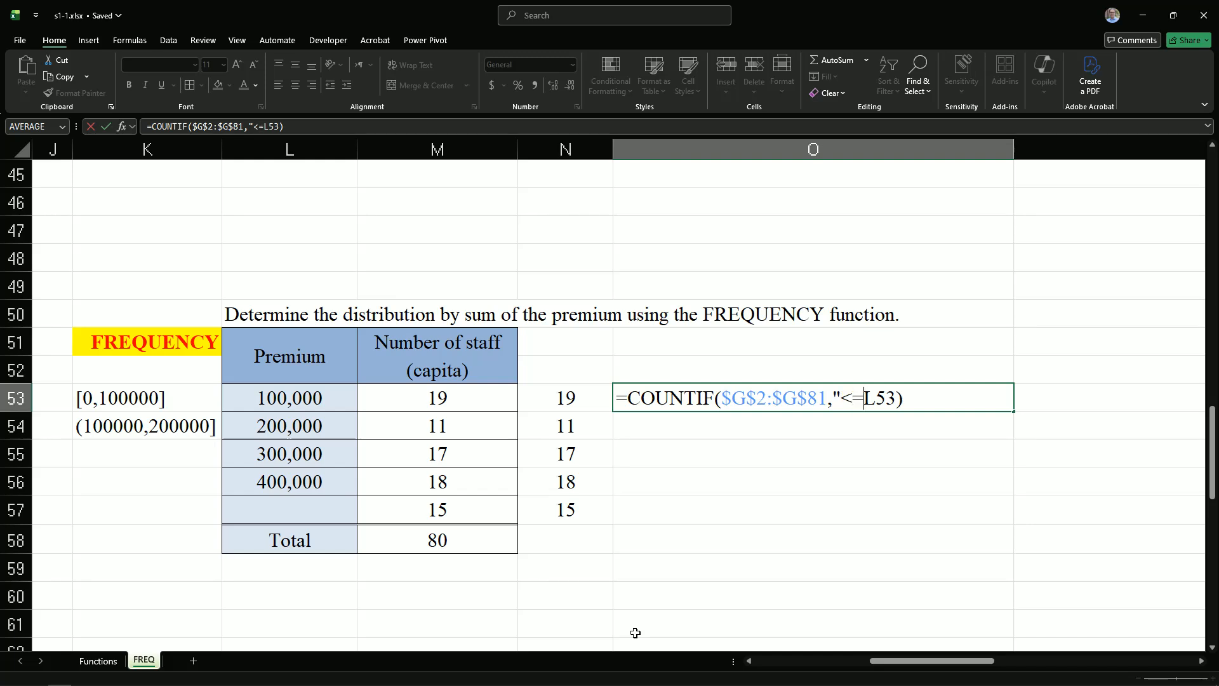
text(:)
key(BackSpace)
text(")
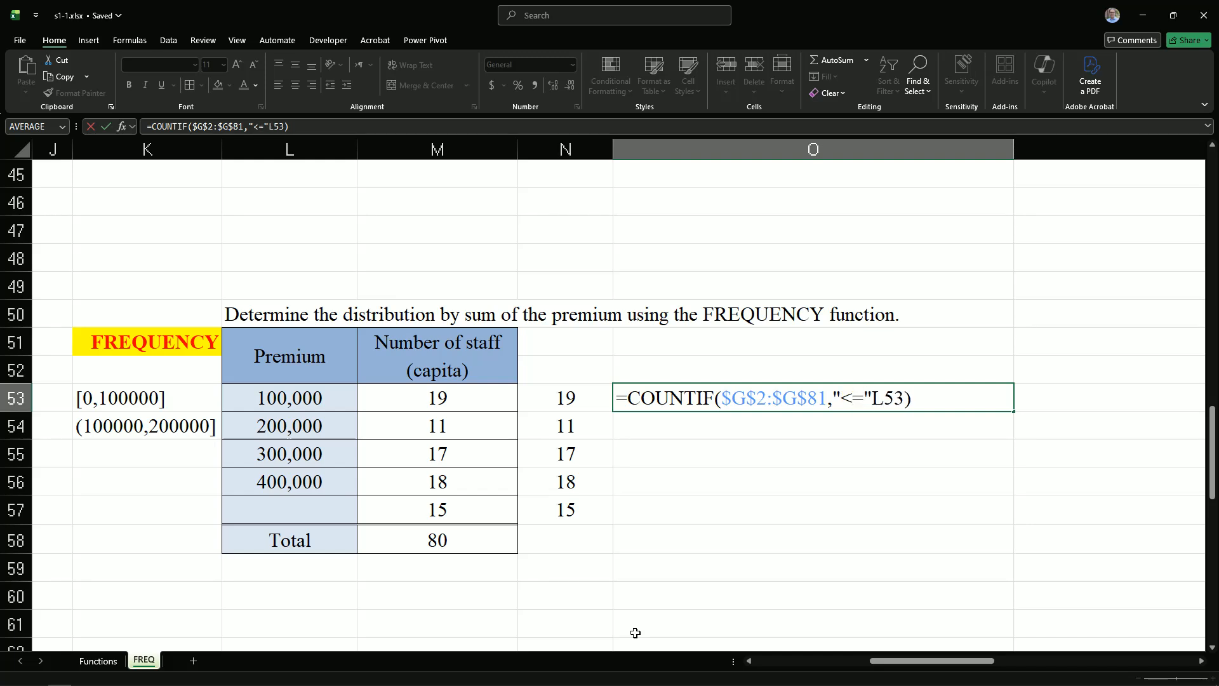